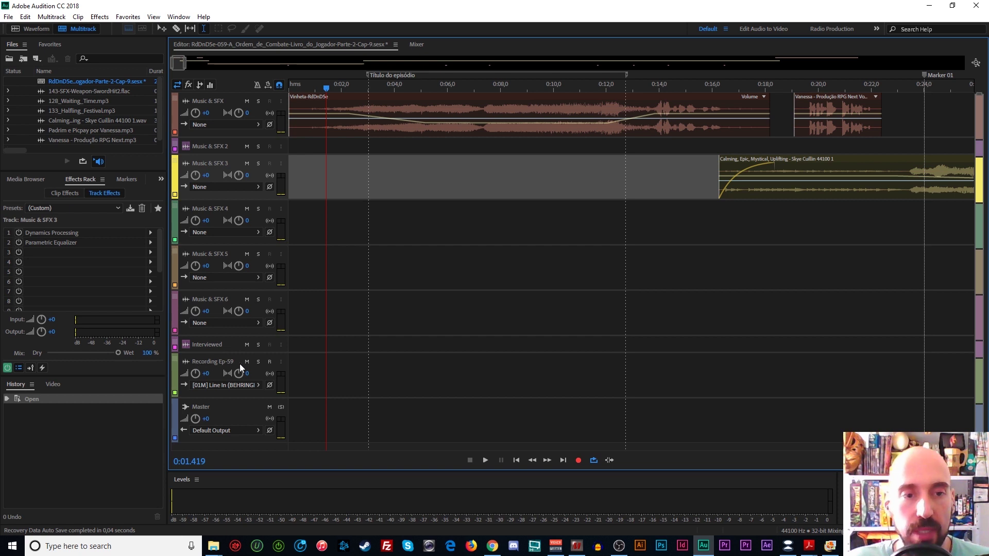
Select the Recording Ep-59 track and return the playhead to the start of the session
{"action": "left_click", "coordinate": [204, 362]}
{"action": "left_click", "coordinate": [235, 361]}
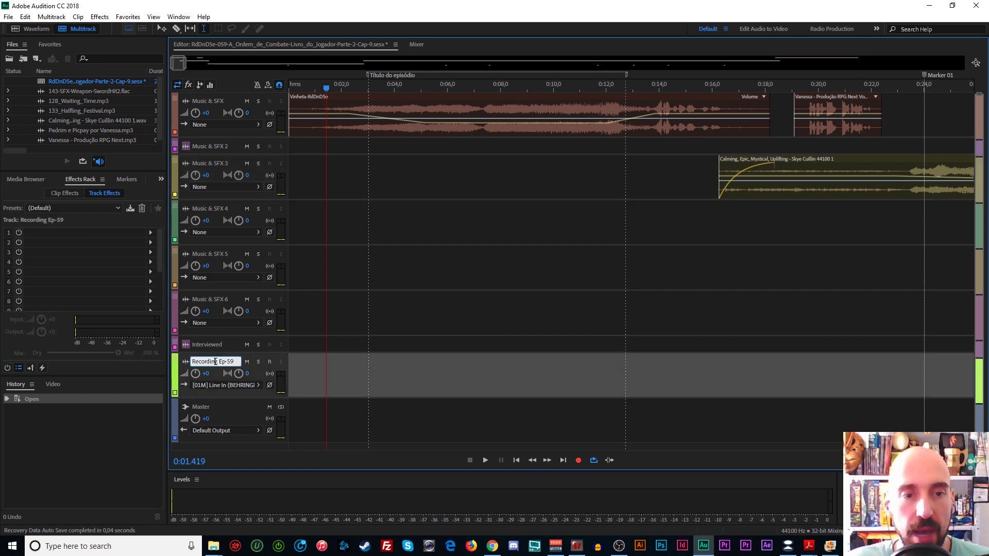
{"action": "left_click", "coordinate": [301, 366]}
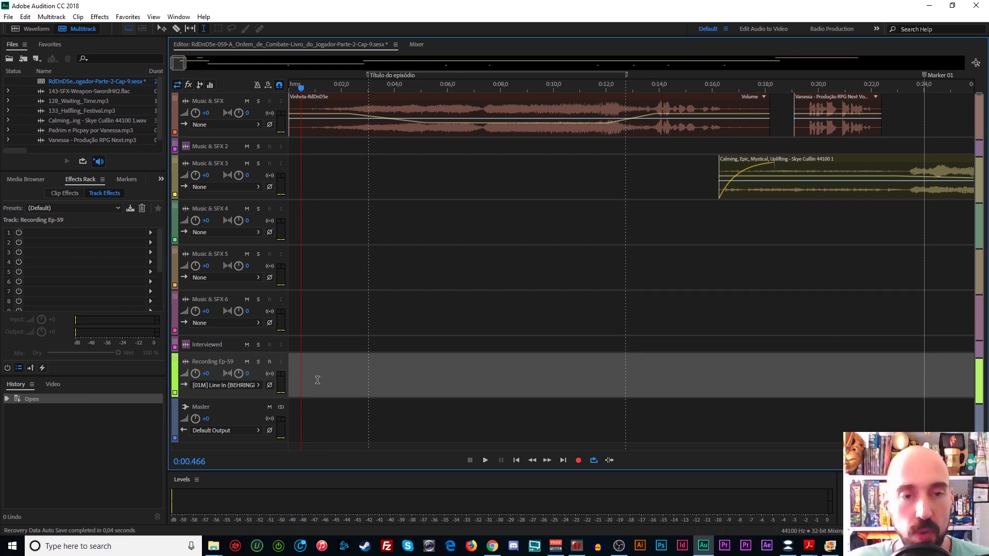
{"action": "left_click", "coordinate": [294, 372]}
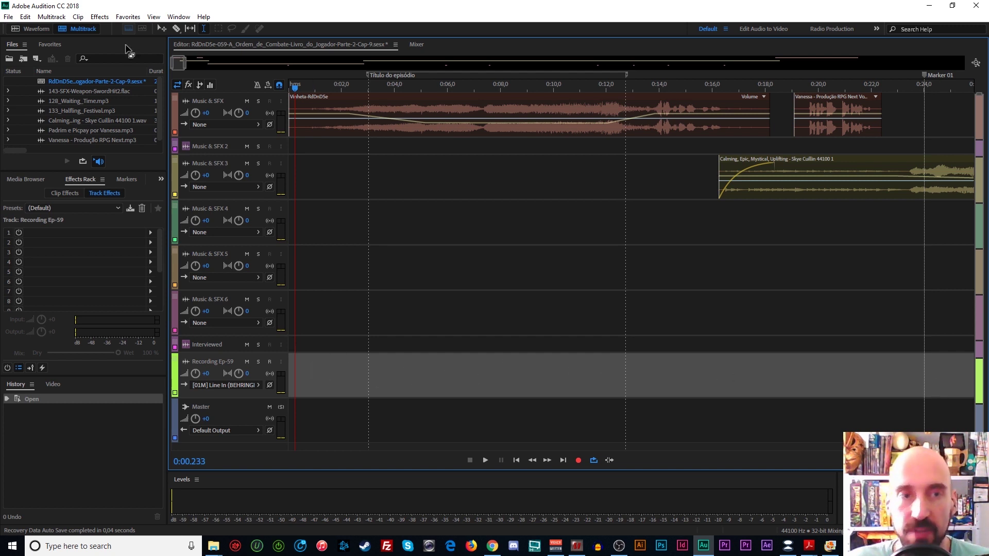
{"action": "mouse_move", "coordinate": [179, 65]}
{"action": "left_mouse_down"}
{"action": "mouse_move", "coordinate": [854, 77]}
{"action": "mouse_move", "coordinate": [588, 83]}
{"action": "mouse_move", "coordinate": [438, 63]}
{"action": "mouse_move", "coordinate": [167, 65]}
{"action": "left_mouse_up"}
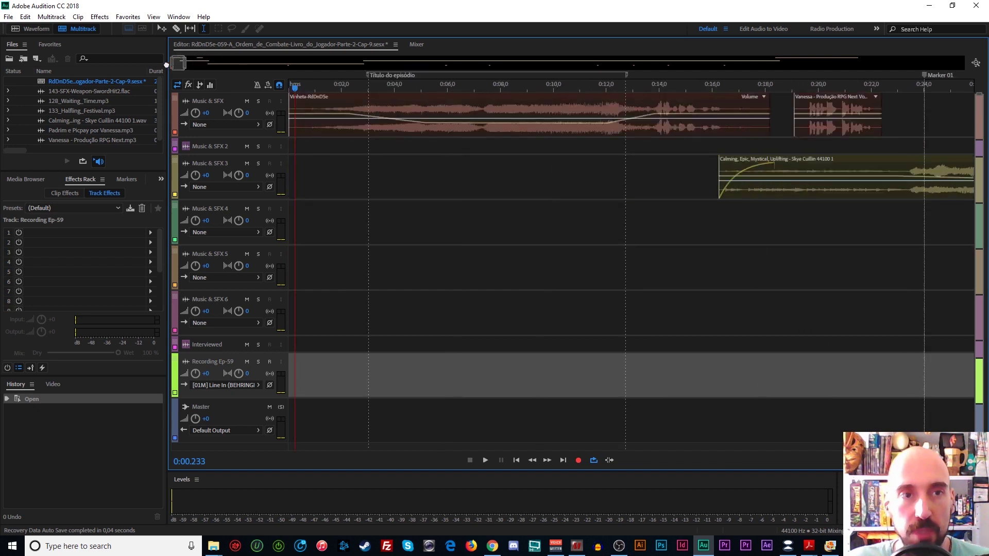
{"action": "left_click", "coordinate": [296, 85]}
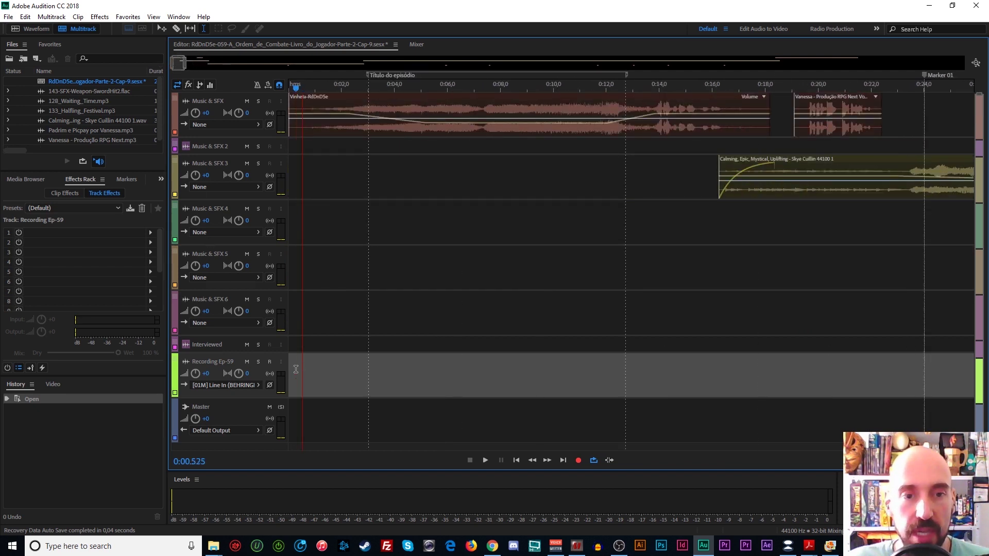
{"action": "left_click", "coordinate": [516, 460]}
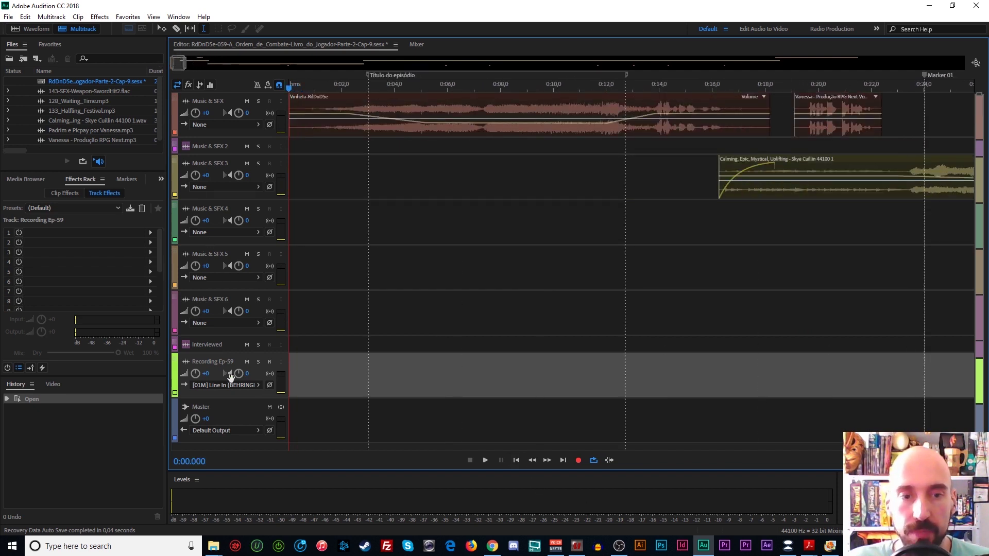
Set the Recording Ep-59 track's input to mono [01M] Line In (BEHRINGER USB WDM AUDIO 2.8.40) 1 and arm the track for recording
{"action": "left_click", "coordinate": [258, 384]}
{"action": "mouse_move", "coordinate": [342, 402]}
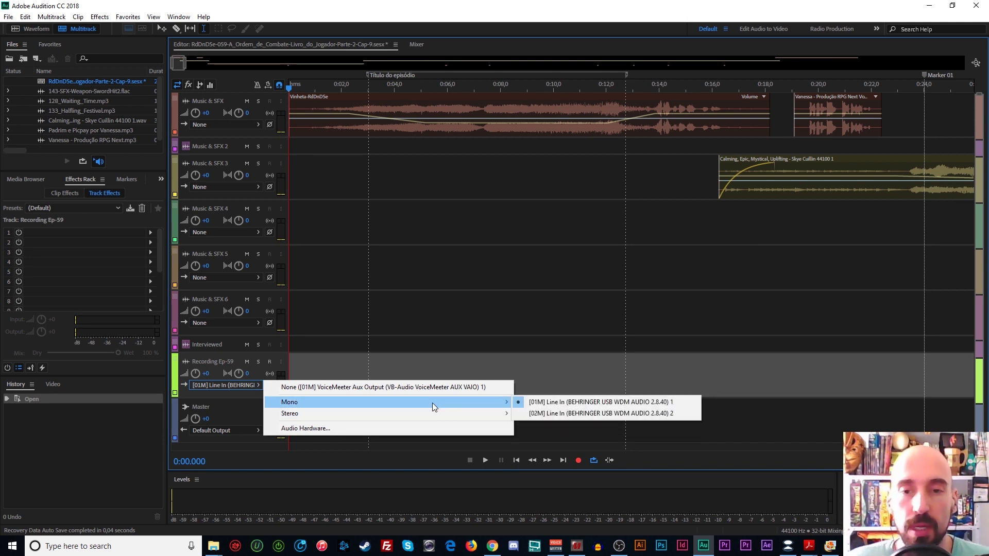
{"action": "left_click", "coordinate": [561, 405]}
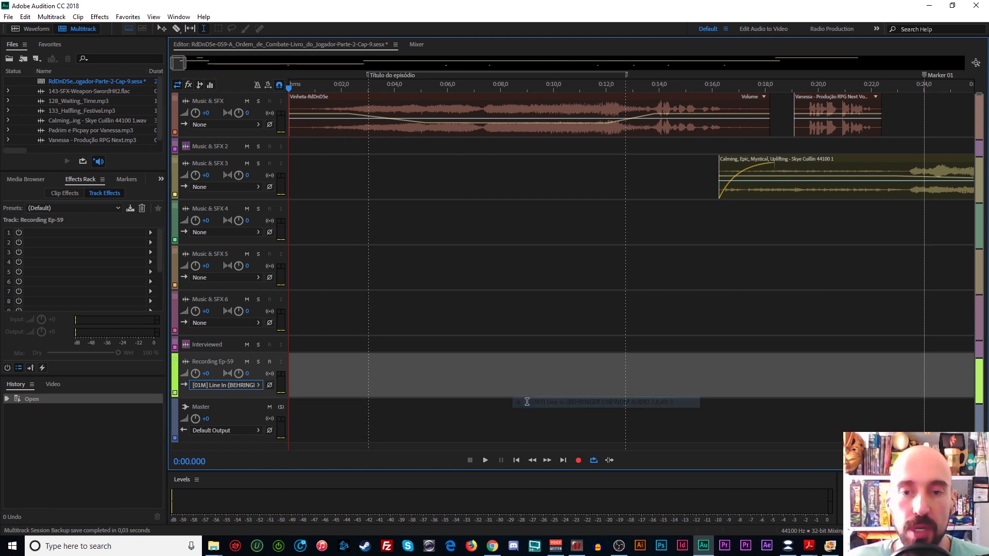
{"action": "left_click", "coordinate": [269, 362]}
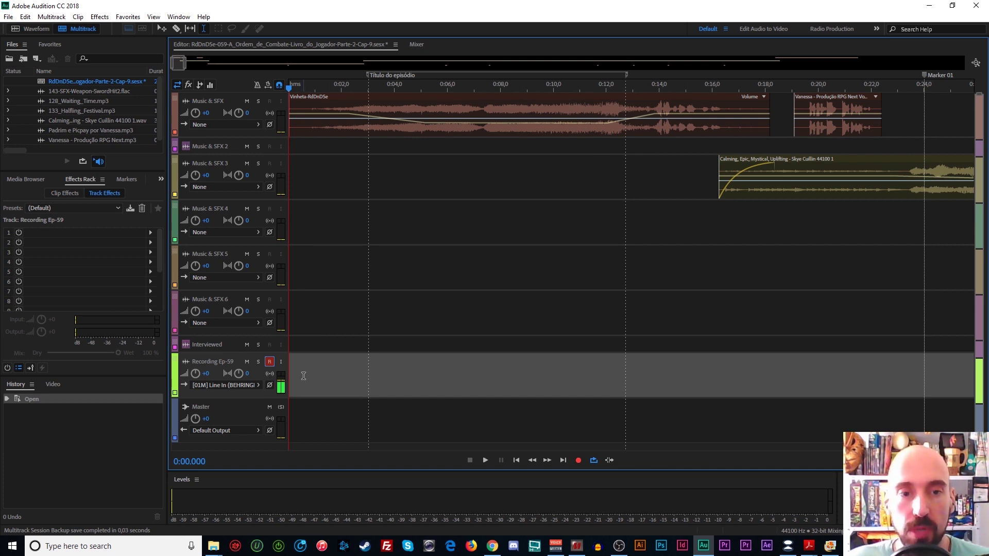
Preview the opening vignette by playing the session from the start, stop it, and return the playhead to 0:00.000
{"action": "key", "text": "space"}
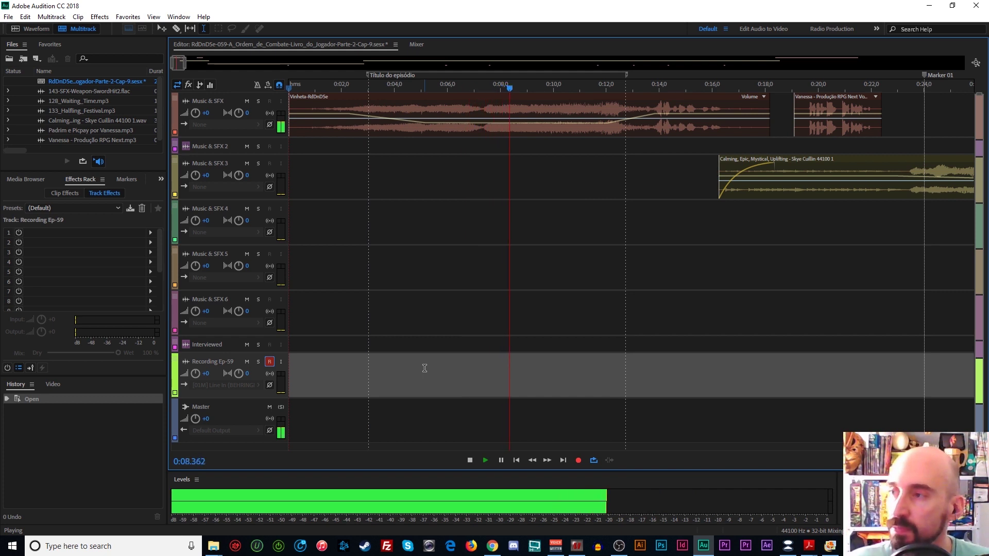
{"action": "key", "text": "space"}
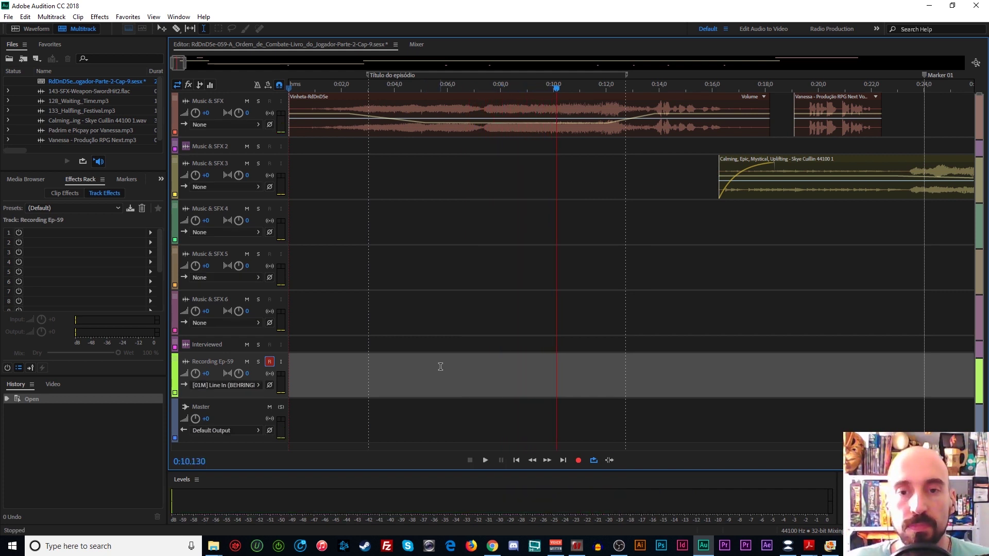
{"action": "left_click", "coordinate": [517, 460]}
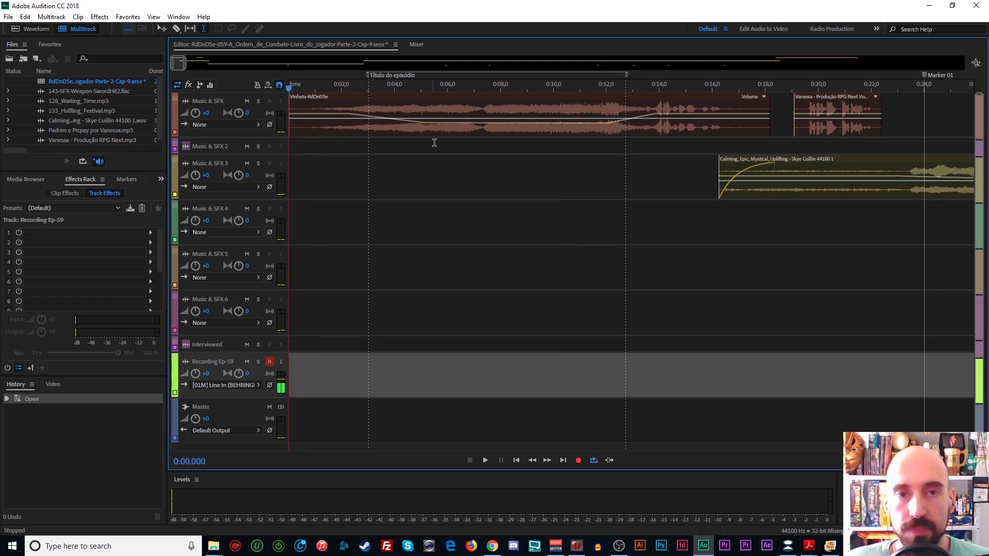
Look through the session's music clips and markers up to Marker 03, and return the playhead to the session start
{"action": "left_click_drag", "start_coordinate": [603, 81], "coordinate": [732, 81]}
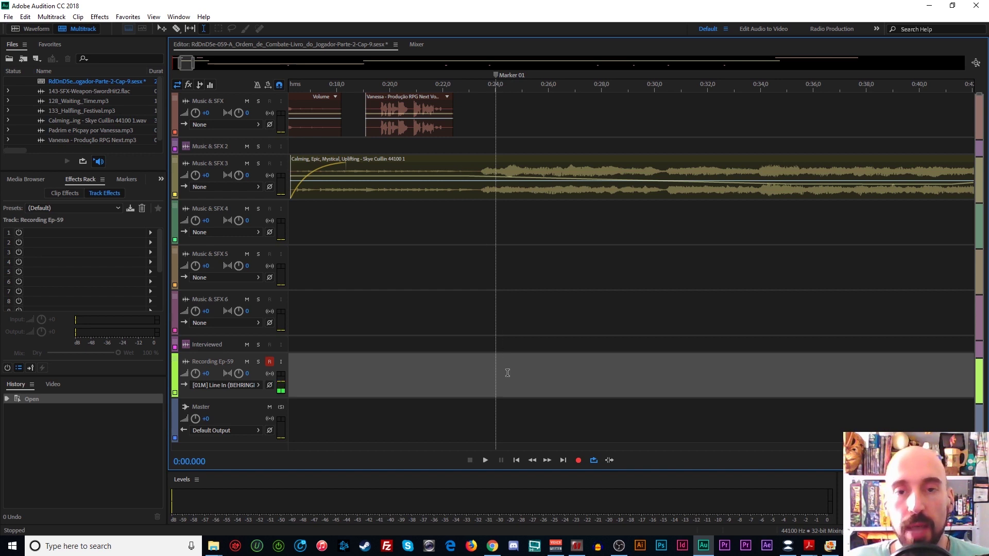
{"action": "left_click_drag", "start_coordinate": [186, 63], "coordinate": [212, 63]}
{"action": "left_click", "coordinate": [486, 103]}
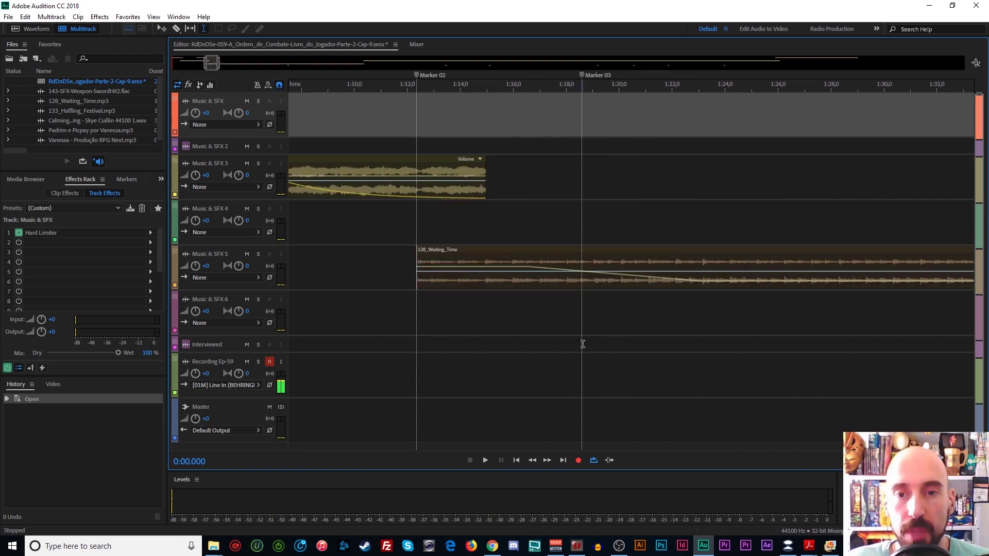
{"action": "left_click_drag", "start_coordinate": [582, 344], "coordinate": [812, 347]}
{"action": "left_click", "coordinate": [529, 347]}
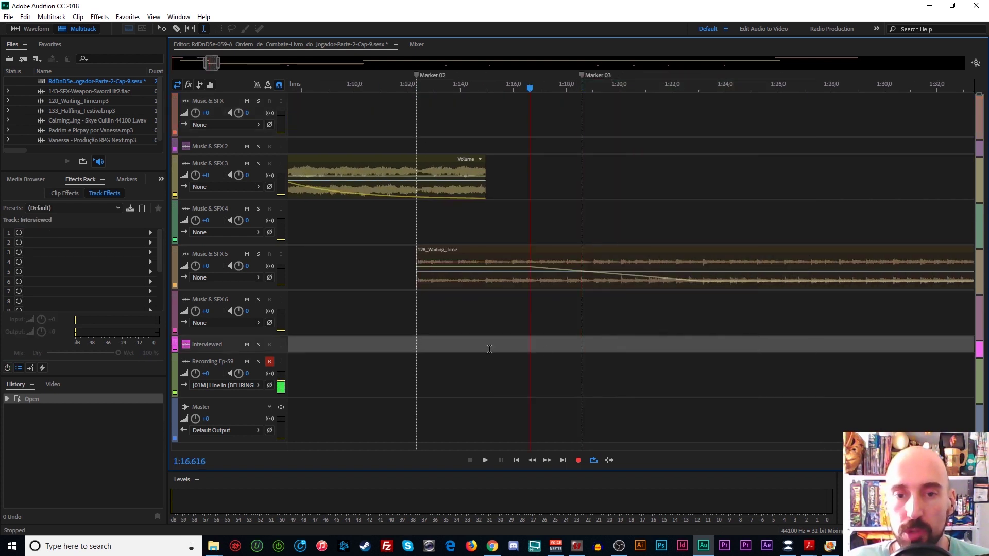
{"action": "left_click", "coordinate": [494, 380]}
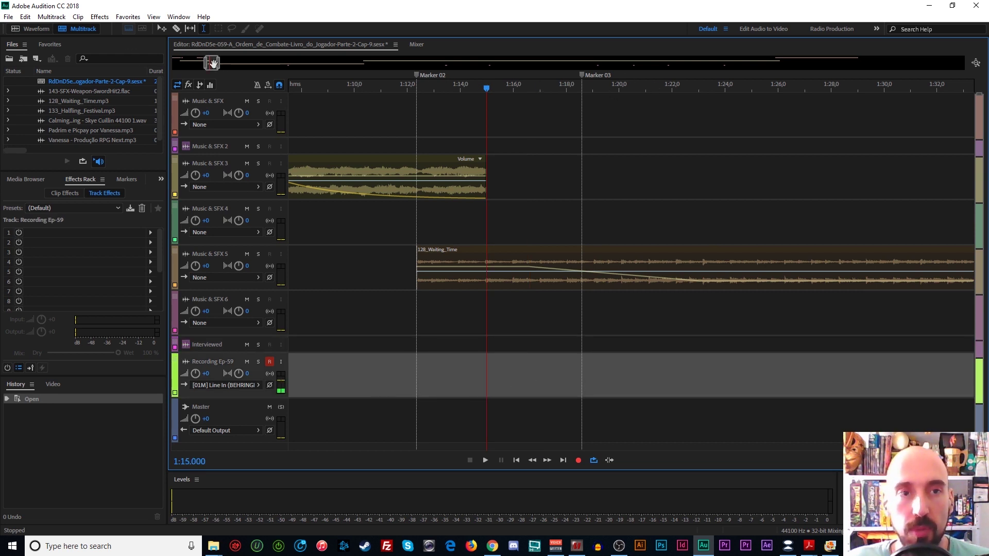
{"action": "left_click_drag", "start_coordinate": [212, 62], "coordinate": [157, 62]}
{"action": "left_click", "coordinate": [308, 384]}
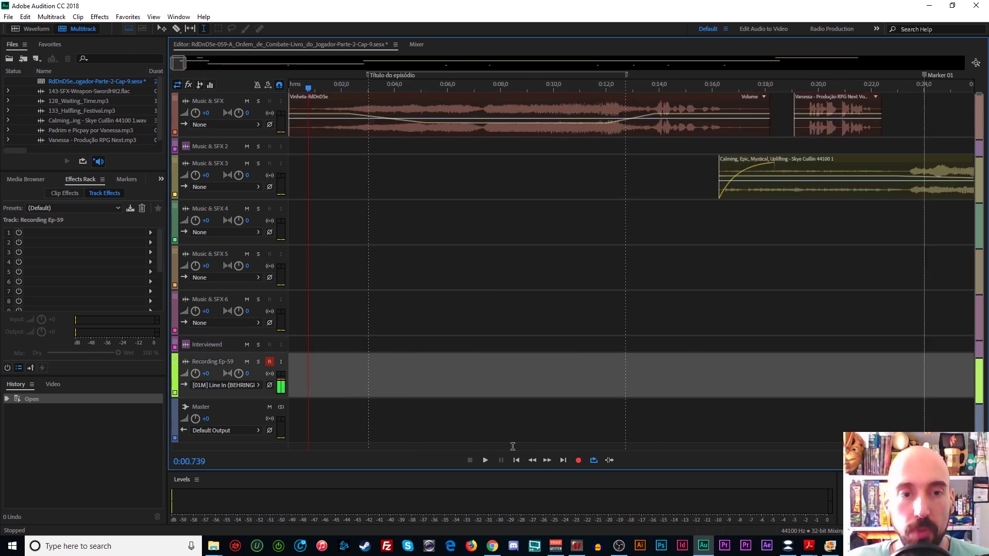
{"action": "left_click", "coordinate": [516, 461]}
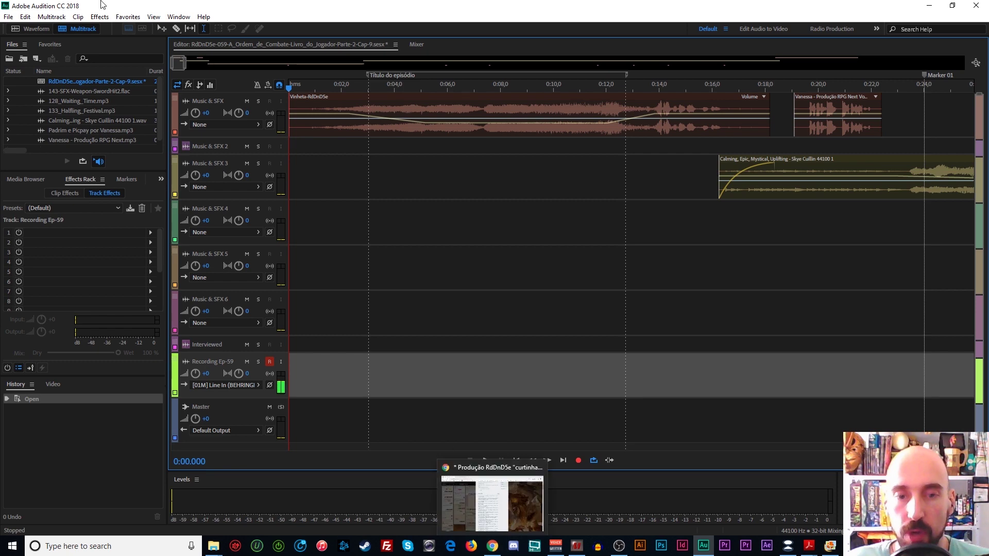
Check the episode 59 opening text in the Trello checklist, return to Audition, and start recording on the Recording Ep-59 track
{"action": "left_click", "coordinate": [493, 546]}
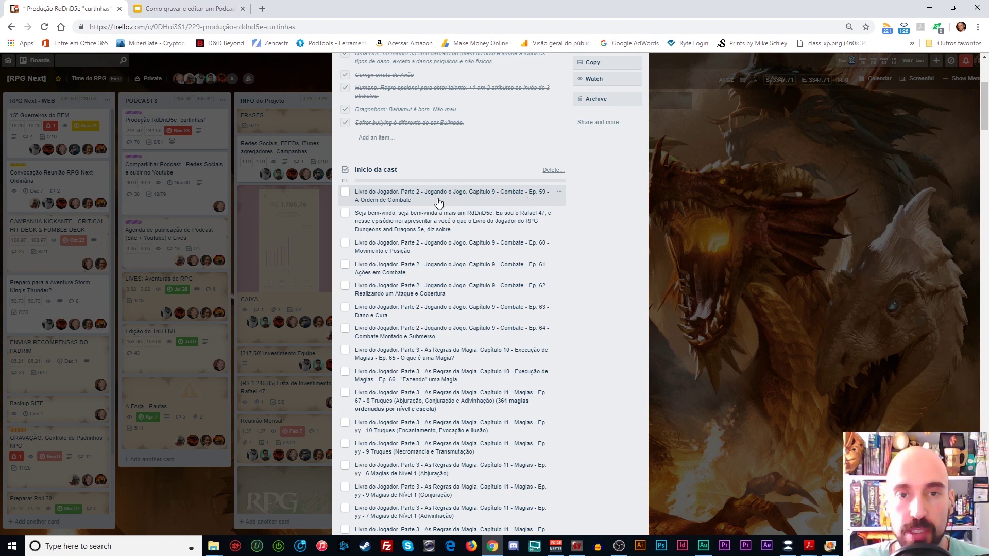
{"action": "left_click", "coordinate": [706, 549]}
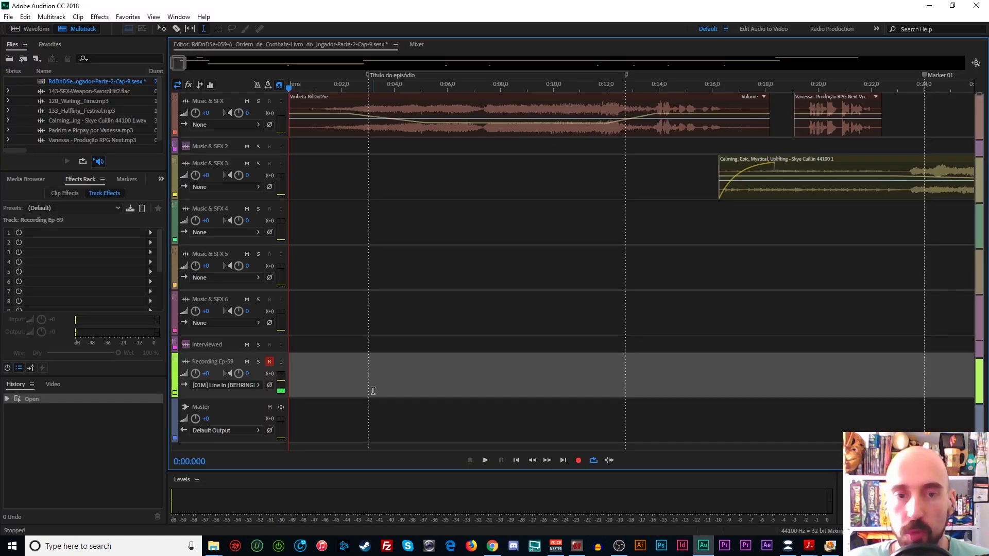
{"action": "left_click", "coordinate": [578, 461]}
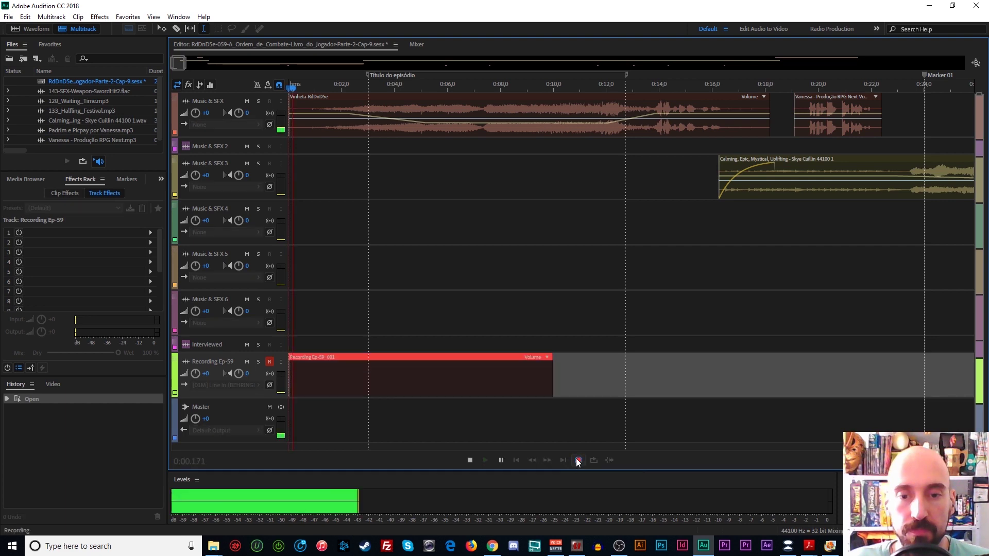
Record the episode title while reading it from the Trello checklist, and pause the recording in Audition after the vignette
{"action": "left_click", "coordinate": [492, 550]}
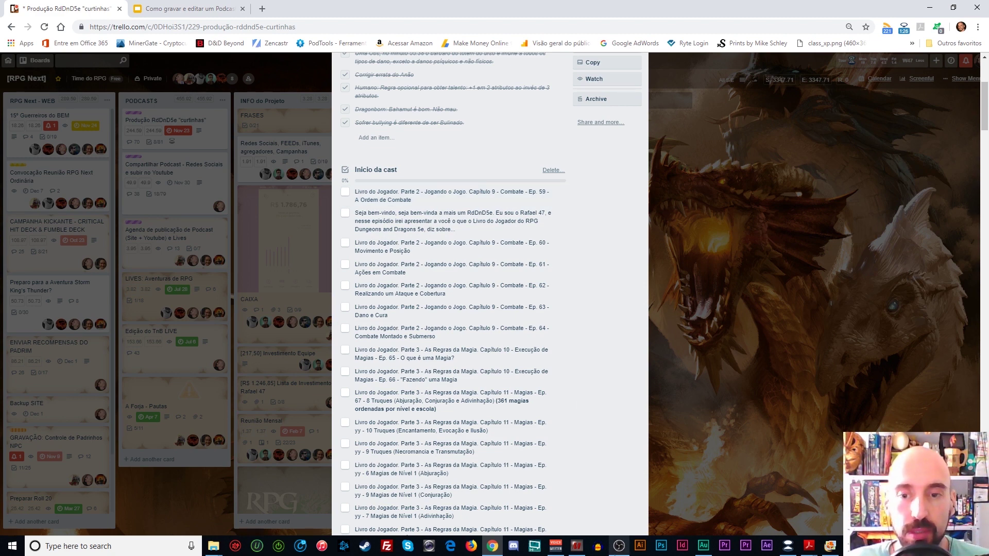
{"action": "left_click", "coordinate": [704, 549]}
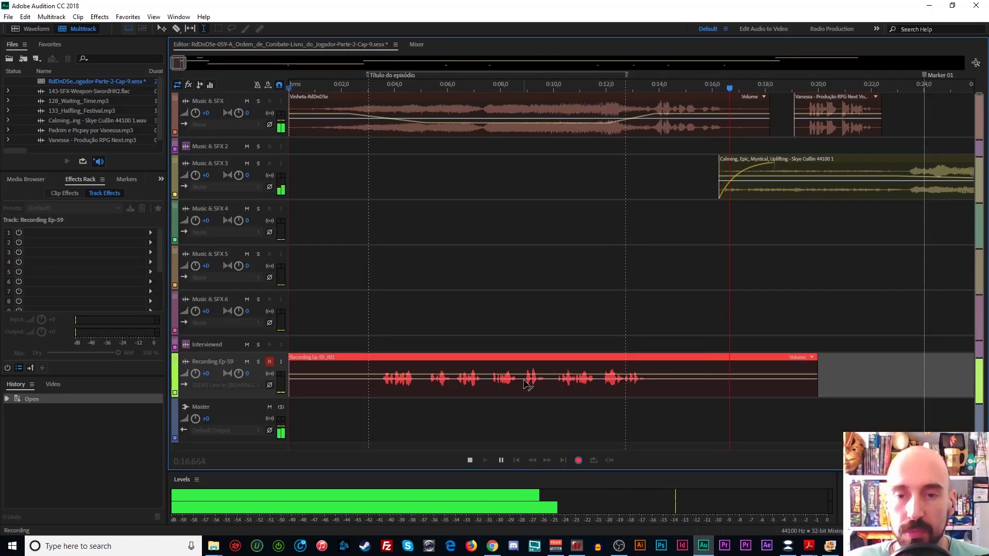
{"action": "left_click", "coordinate": [502, 460]}
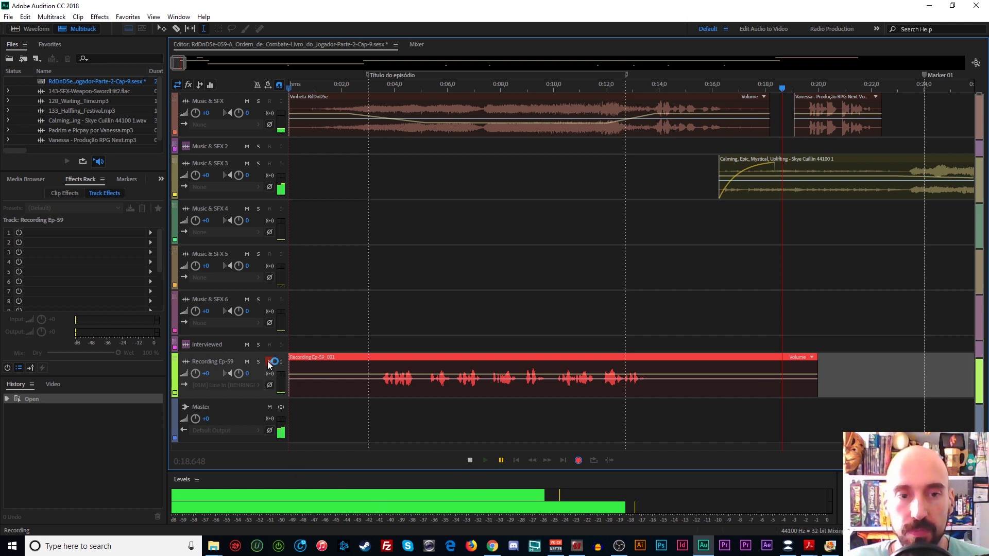
Resume the recording and bring up the opening script in the Trello checklist to read the introduction
{"action": "left_click", "coordinate": [501, 461]}
{"action": "left_click", "coordinate": [494, 503]}
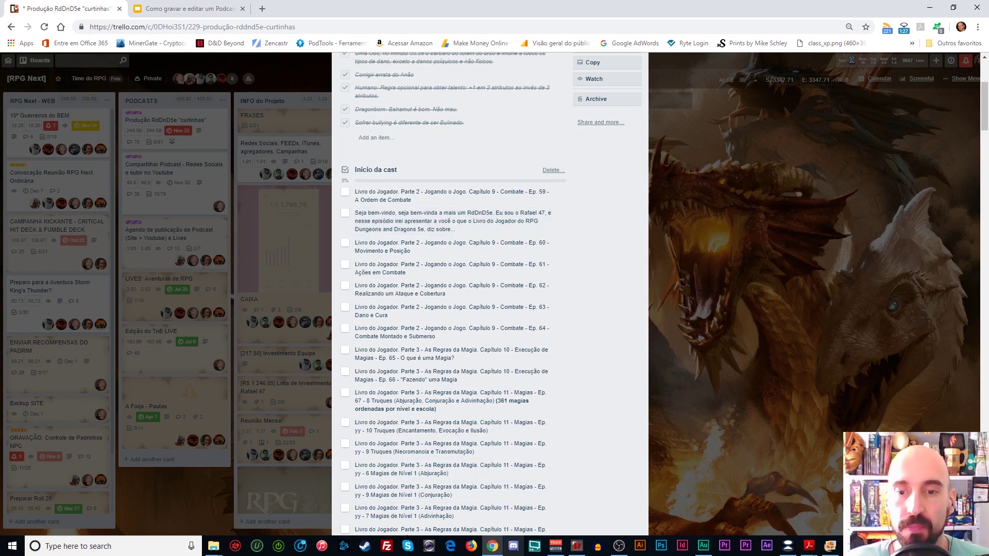
{"action": "mouse_move", "coordinate": [630, 545]}
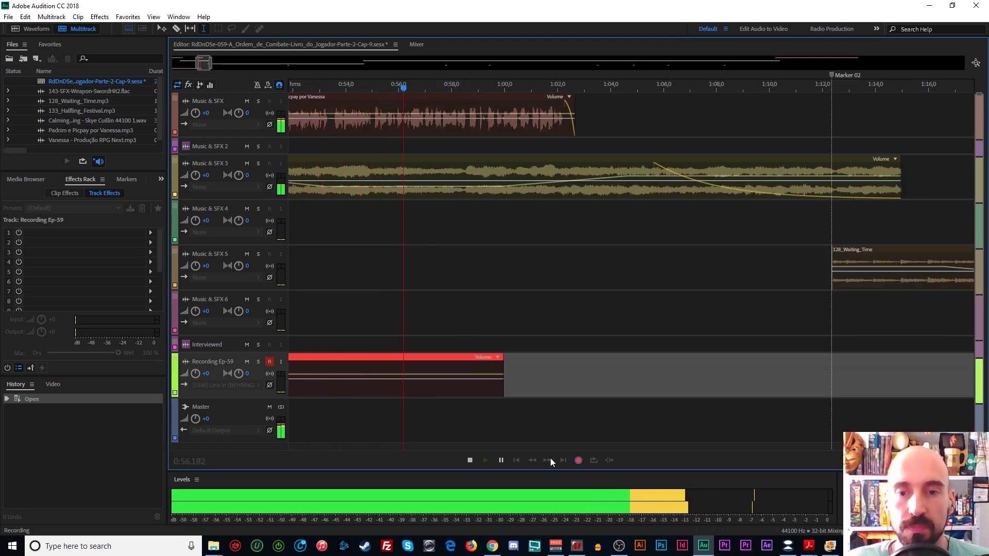
Pause the recording during the Padrim e Picpay clip and solo the Recording Ep-59 track
{"action": "left_click", "coordinate": [500, 460]}
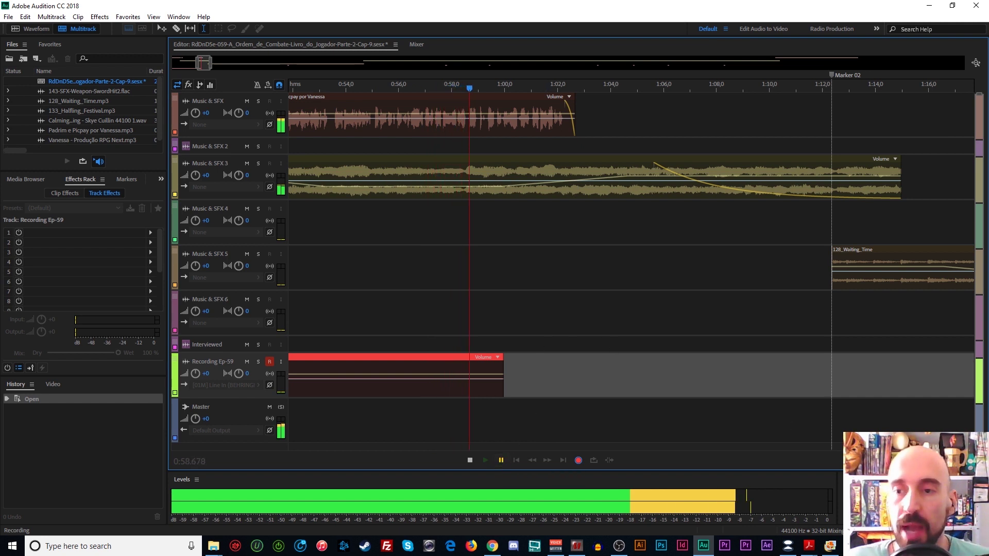
{"action": "scroll", "coordinate": [675, 263], "scroll_direction": "down", "scroll_amount": 5}
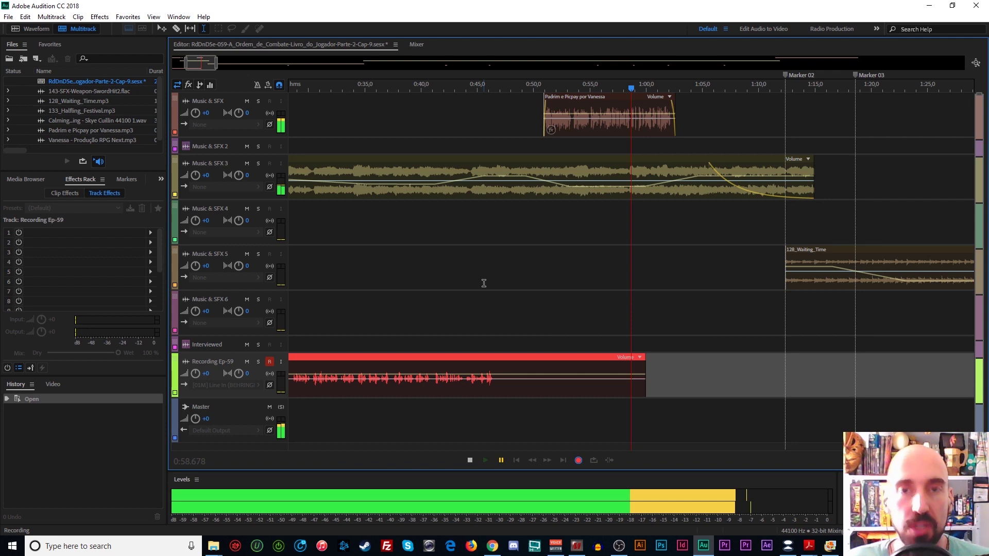
{"action": "left_click", "coordinate": [258, 363]}
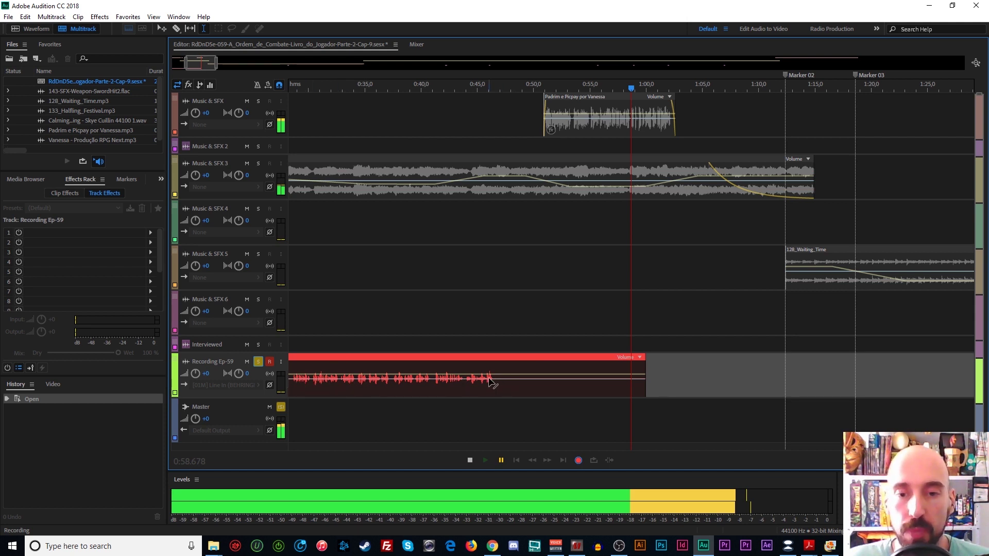
Switch to Livro do Jogador.pdf in Acrobat Reader and look over the chapter 9 Combate pages covering A Ordem de Combate
{"action": "mouse_move", "coordinate": [813, 546]}
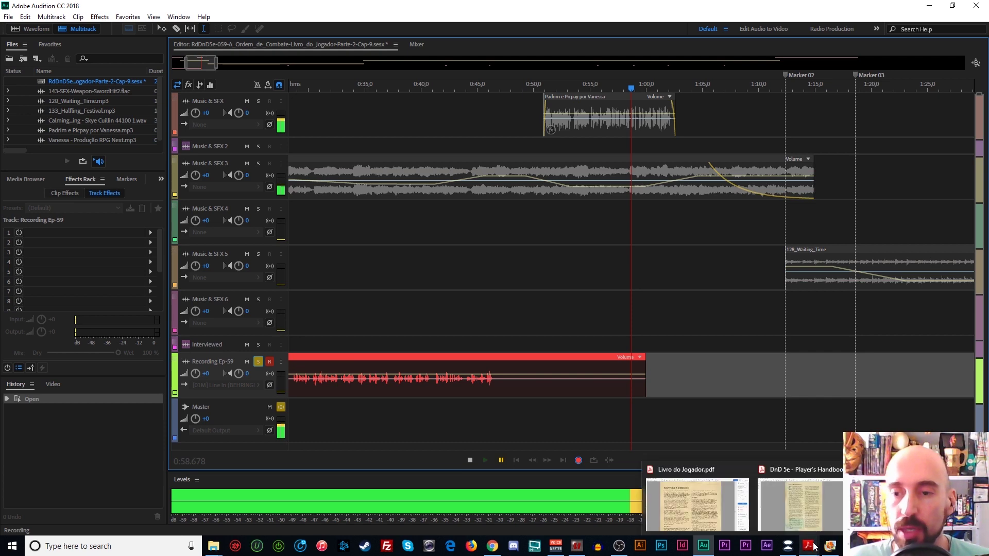
{"action": "left_click", "coordinate": [710, 512]}
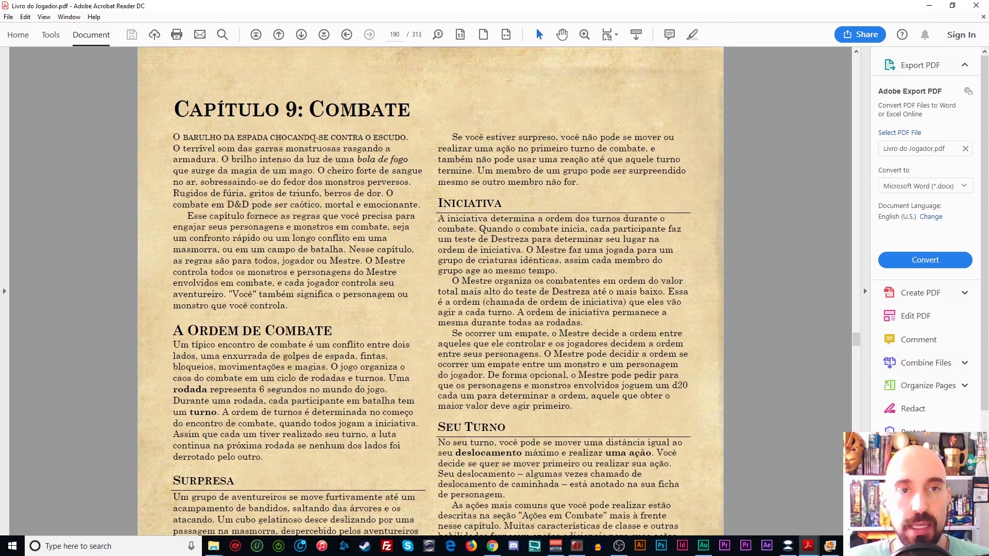
{"action": "scroll", "coordinate": [427, 265], "scroll_direction": "down", "scroll_amount": 15}
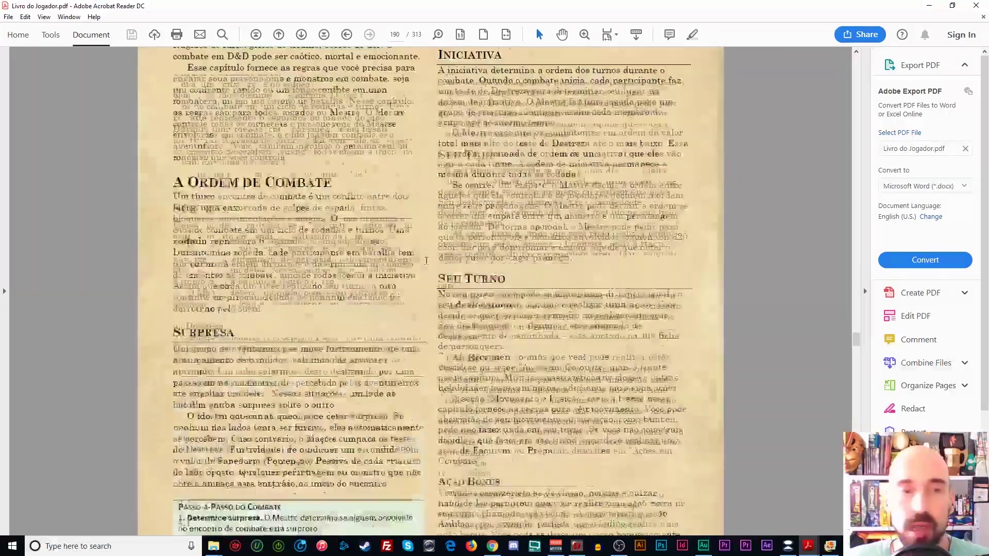
{"action": "scroll", "coordinate": [426, 261], "scroll_direction": "down", "scroll_amount": 15}
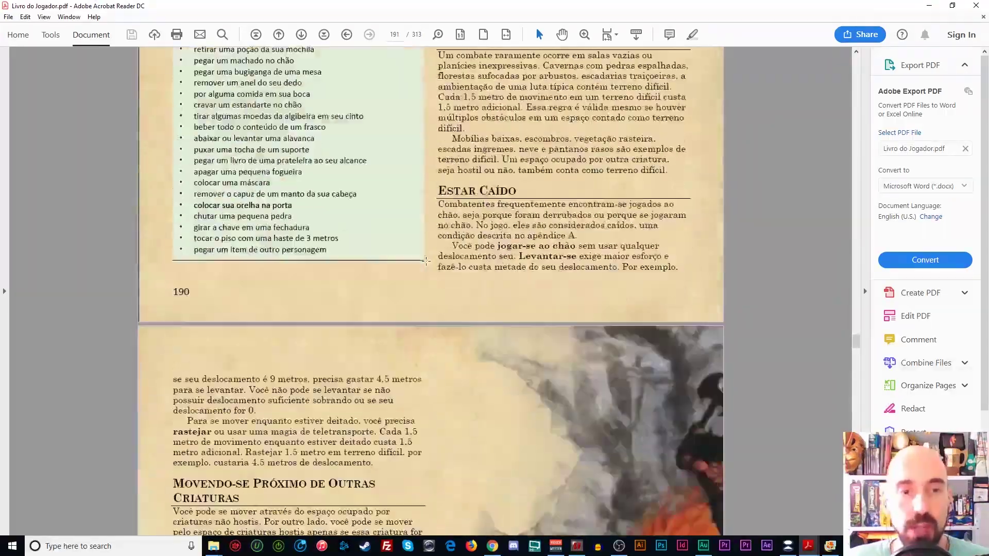
{"action": "scroll", "coordinate": [426, 262], "scroll_direction": "up", "scroll_amount": 20}
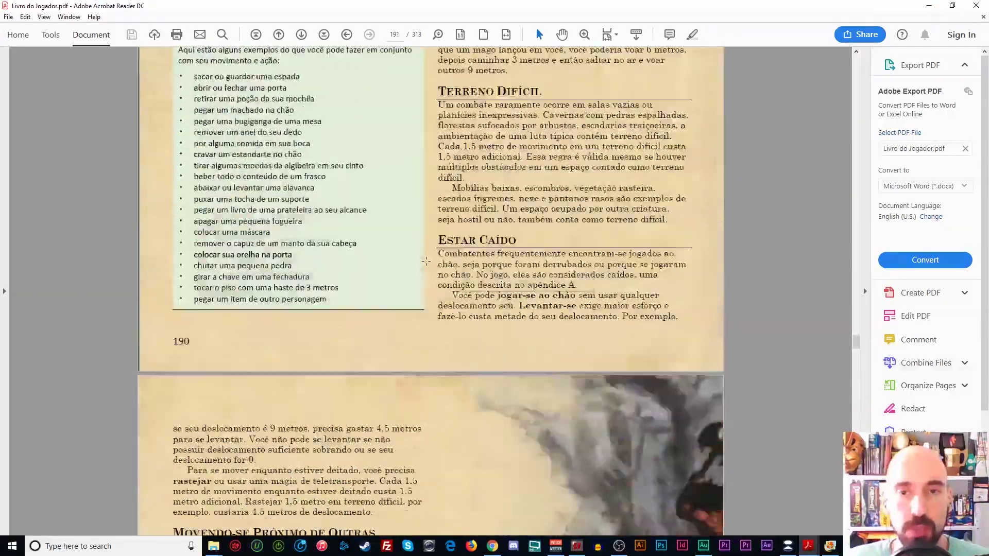
{"action": "scroll", "coordinate": [426, 261], "scroll_direction": "up", "scroll_amount": 10}
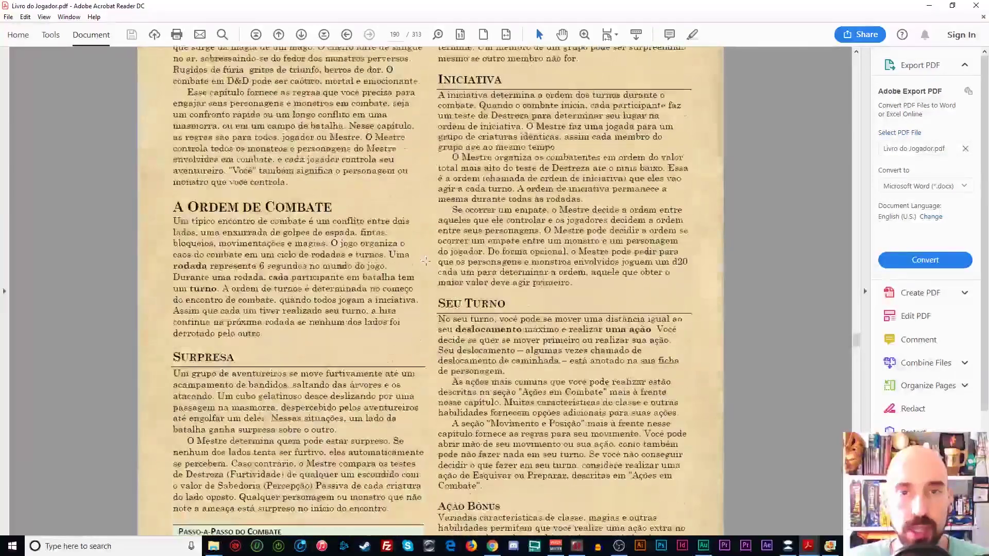
Look over the PDF text from the A Ordem de Combate heading through Reações to the Movimento e Posição heading
{"action": "scroll", "coordinate": [295, 230], "scroll_direction": "down", "scroll_amount": 3}
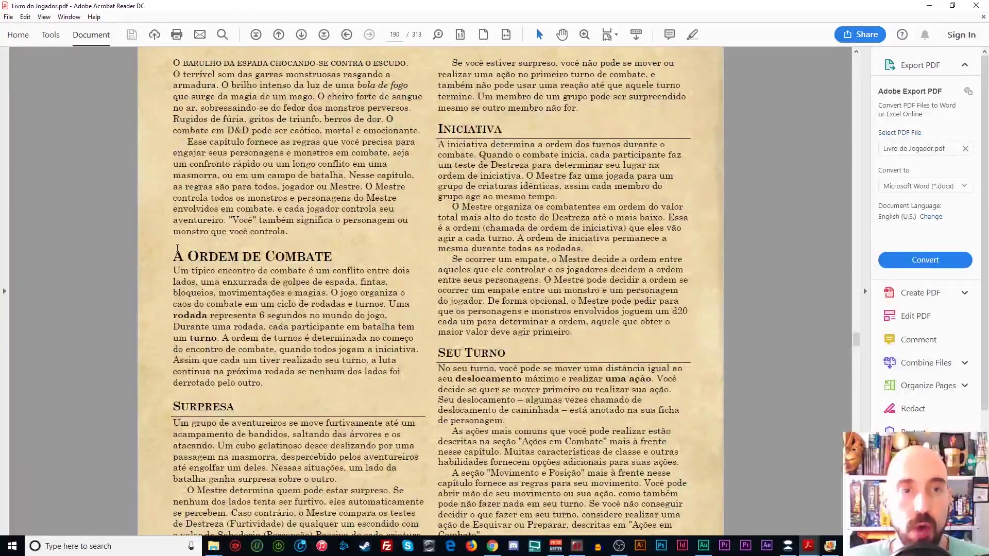
{"action": "left_click_drag", "start_coordinate": [174, 255], "coordinate": [328, 251]}
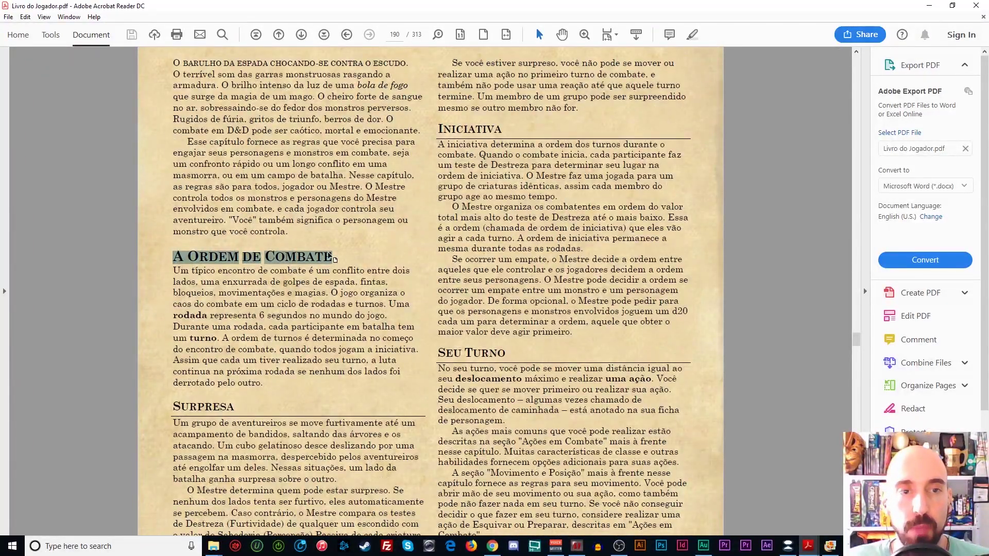
{"action": "scroll", "coordinate": [366, 253], "scroll_direction": "down", "scroll_amount": 15}
{"action": "scroll", "coordinate": [366, 253], "scroll_direction": "down", "scroll_amount": 14}
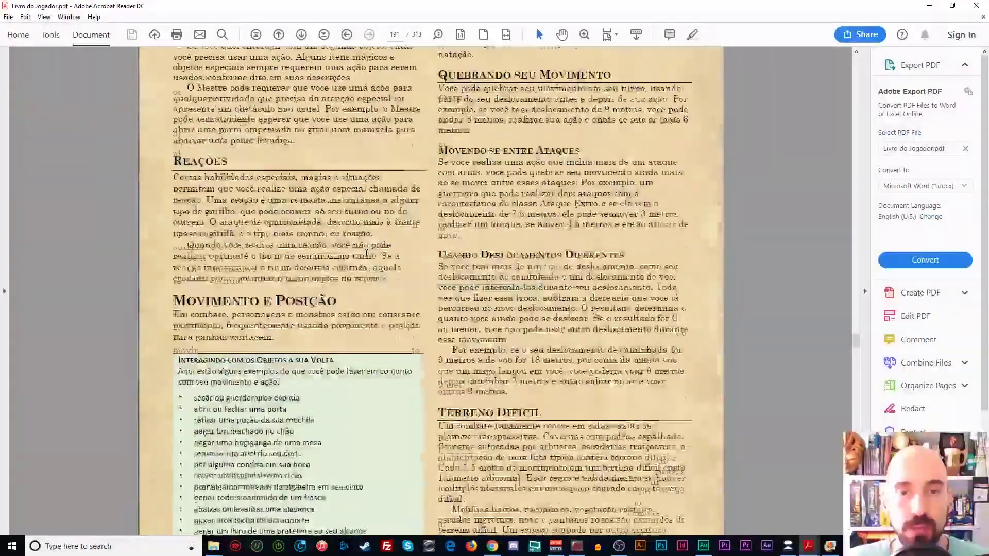
{"action": "scroll", "coordinate": [367, 254], "scroll_direction": "up", "scroll_amount": 5}
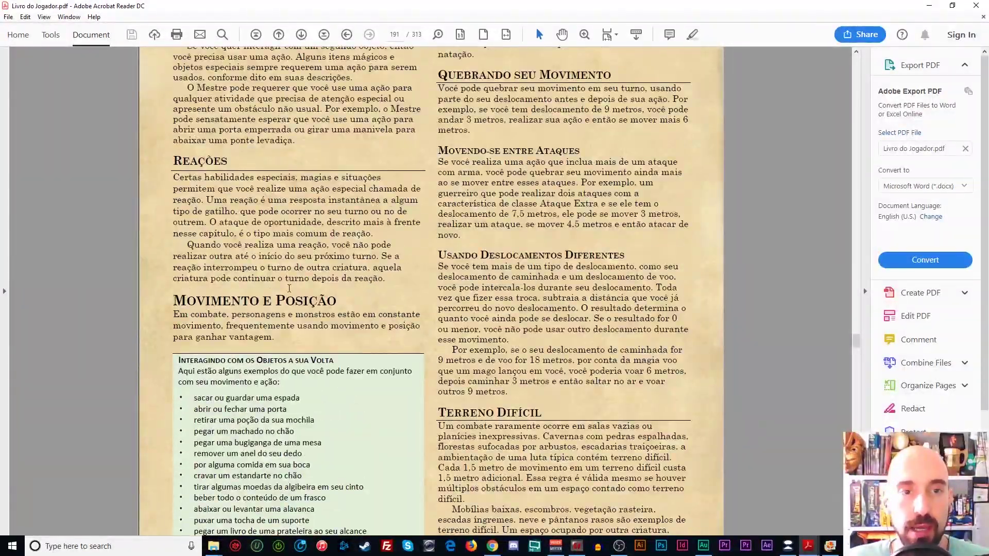
{"action": "left_click_drag", "start_coordinate": [380, 279], "coordinate": [173, 159]}
{"action": "left_click", "coordinate": [176, 301]}
{"action": "left_click_drag", "start_coordinate": [176, 301], "coordinate": [361, 316]}
{"action": "left_click", "coordinate": [175, 302]}
{"action": "left_click_drag", "start_coordinate": [175, 302], "coordinate": [312, 301]}
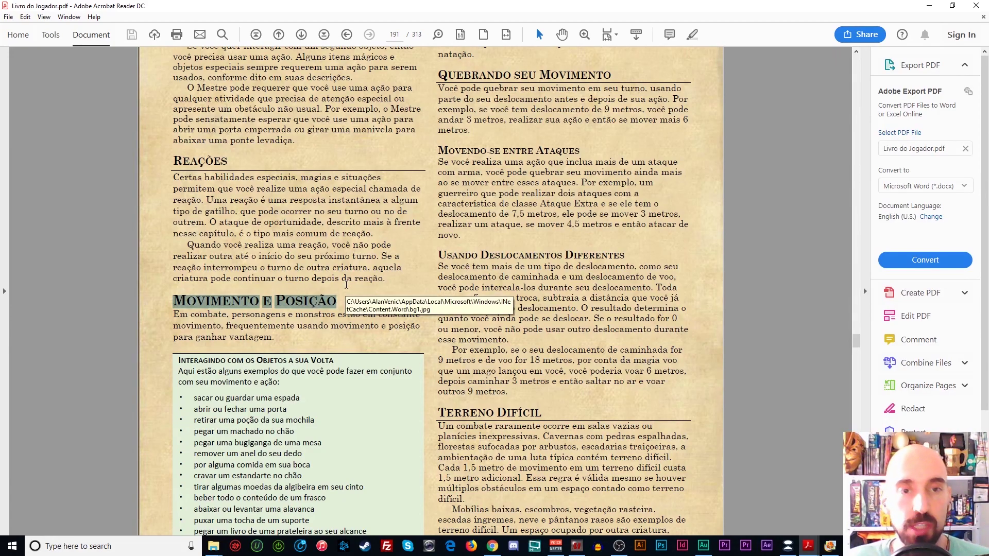
Return to the start of Capítulo 9: Combate and look over the two introductory paragraphs above A Ordem de Combate
{"action": "scroll", "coordinate": [346, 285], "scroll_direction": "up", "scroll_amount": 15}
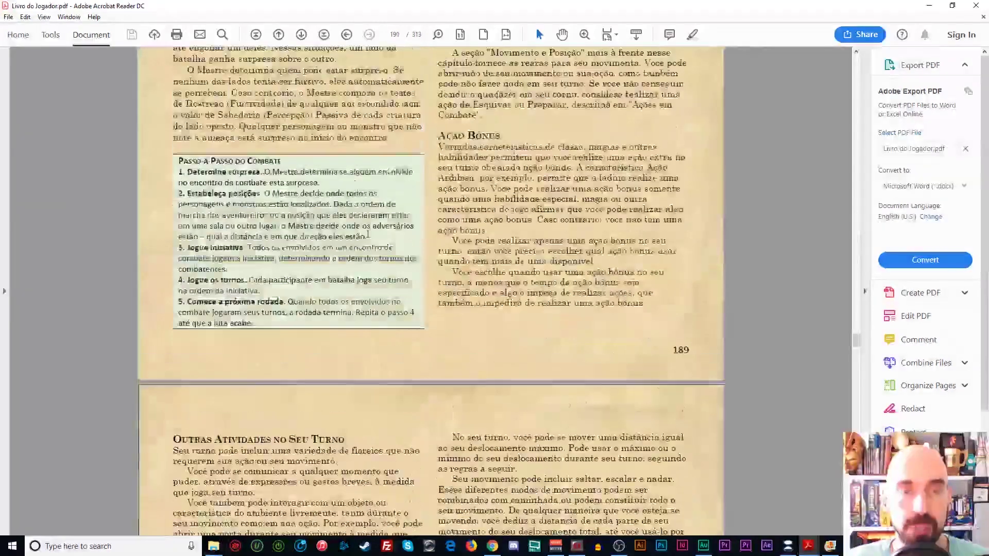
{"action": "scroll", "coordinate": [368, 235], "scroll_direction": "up", "scroll_amount": 10}
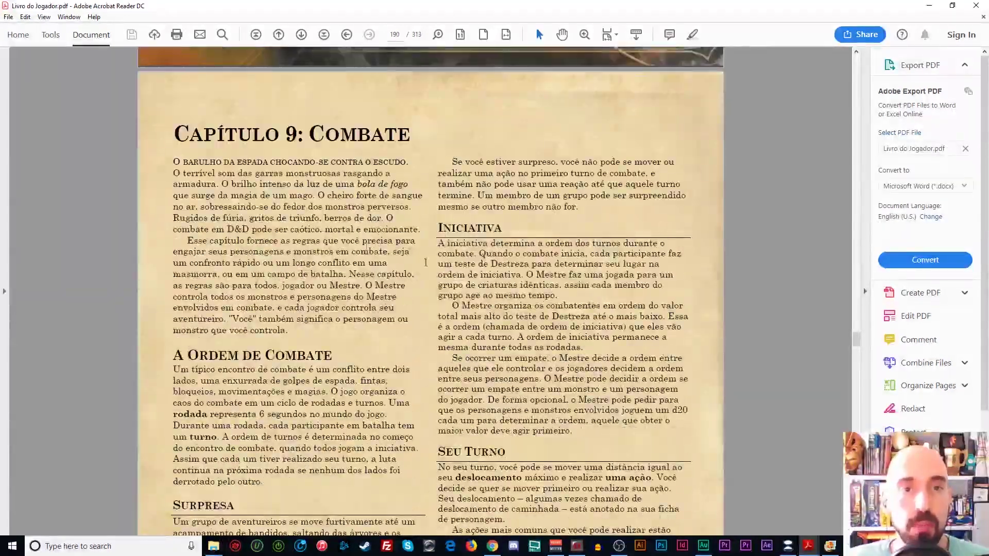
{"action": "left_click_drag", "start_coordinate": [173, 166], "coordinate": [299, 334]}
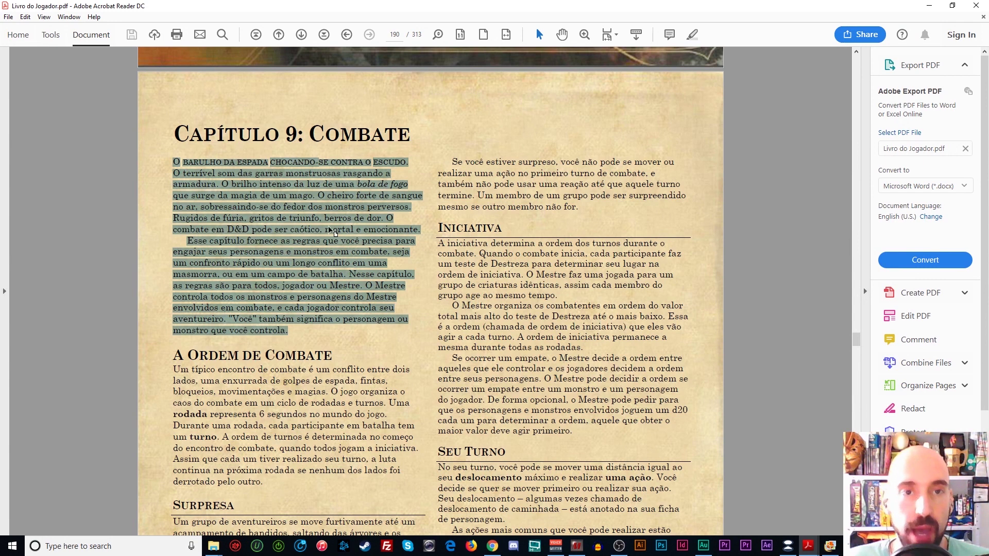
{"action": "left_click", "coordinate": [184, 181]}
{"action": "left_click_drag", "start_coordinate": [173, 163], "coordinate": [289, 334]}
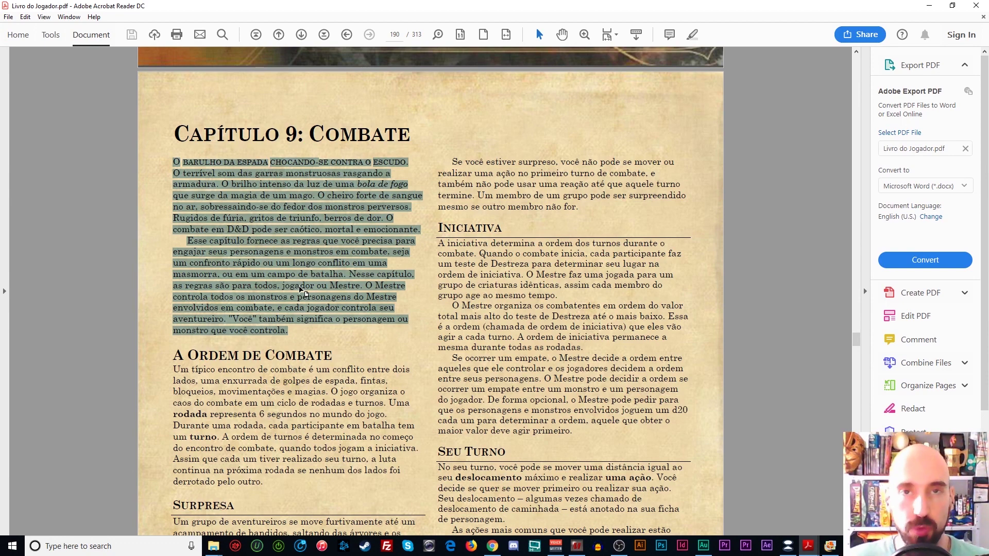
{"action": "scroll", "coordinate": [301, 291], "scroll_direction": "down", "scroll_amount": 2}
{"action": "left_click_drag", "start_coordinate": [184, 281], "coordinate": [315, 421]}
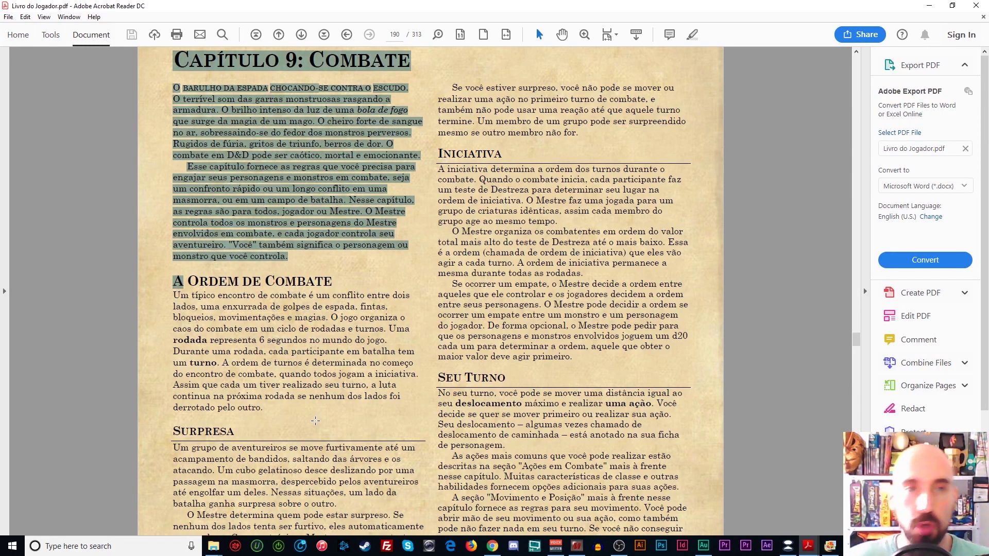
{"action": "scroll", "coordinate": [315, 421], "scroll_direction": "up", "scroll_amount": 2}
{"action": "left_click", "coordinate": [323, 242]}
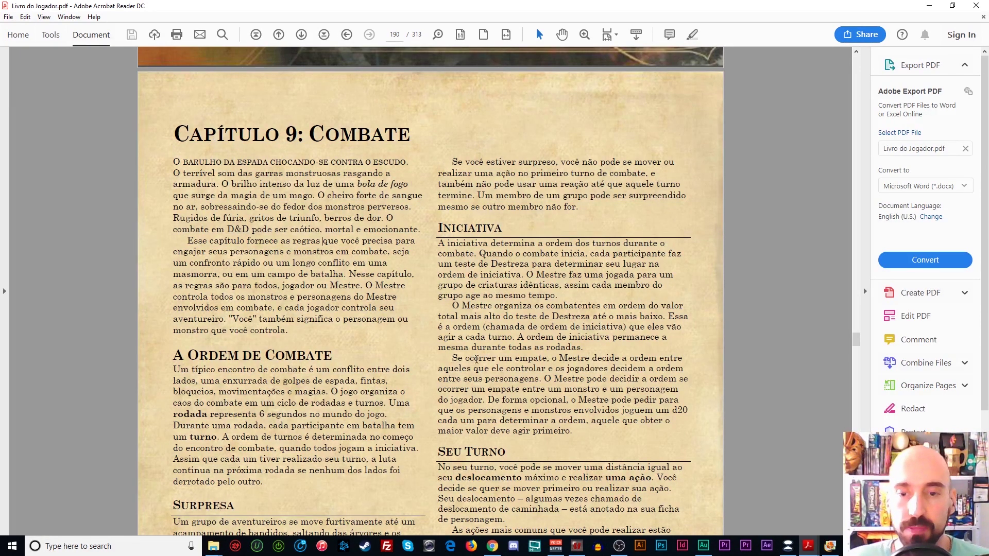
Resume the recording in Audition and bring Livro do Jogador.pdf back up to read the chapter 9 introduction
{"action": "mouse_move", "coordinate": [704, 548]}
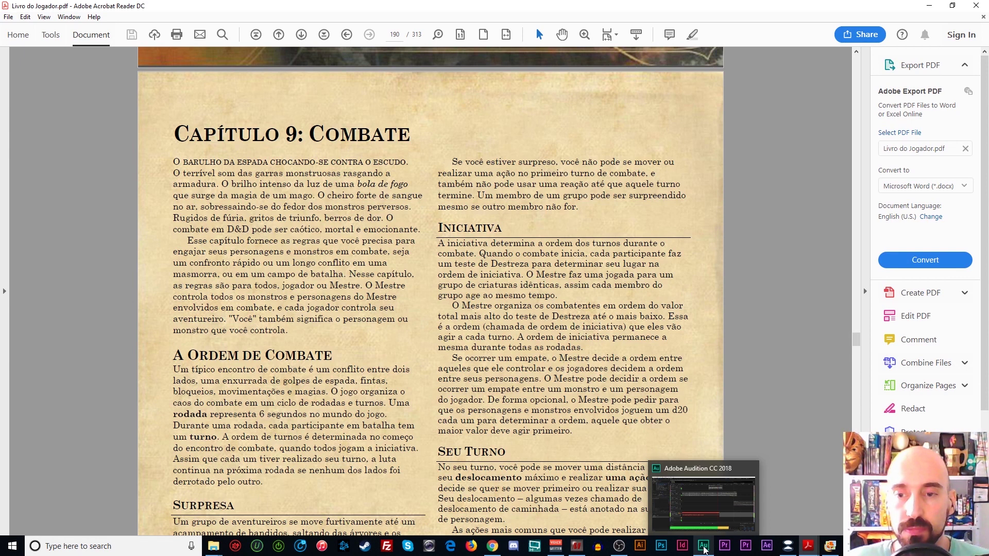
{"action": "left_click", "coordinate": [704, 550]}
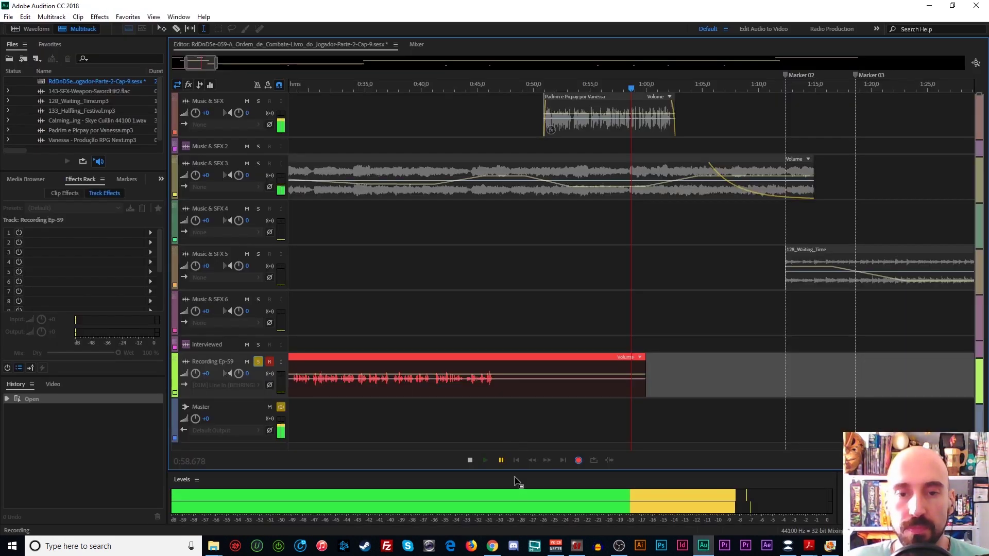
{"action": "left_click", "coordinate": [503, 462]}
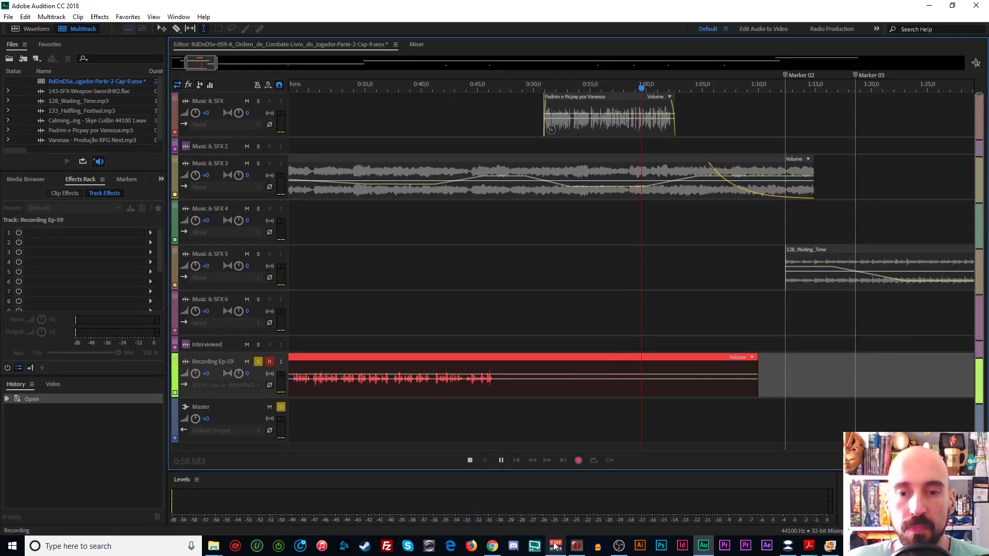
{"action": "mouse_move", "coordinate": [808, 548]}
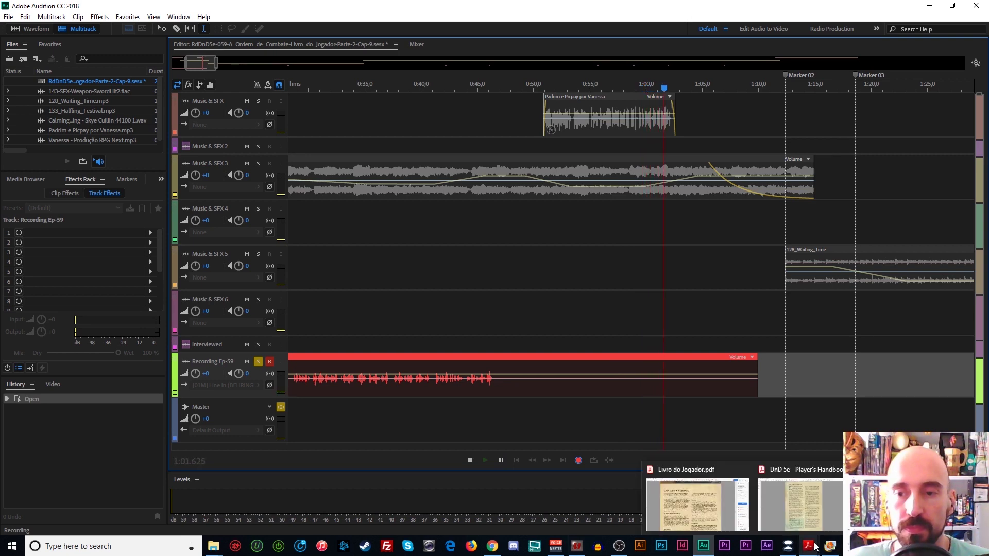
{"action": "left_click", "coordinate": [699, 510]}
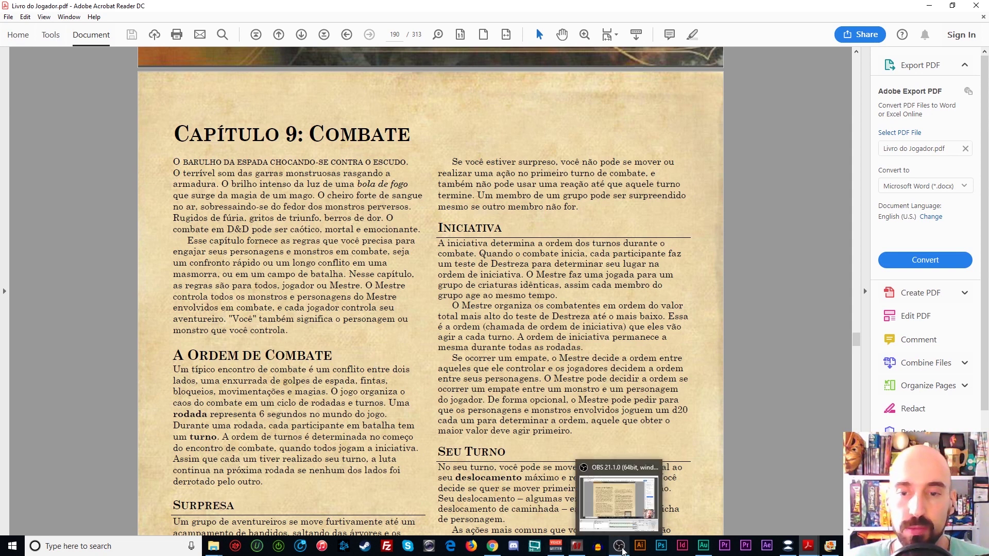
Pause the recording in Audition after the chapter introduction and check the Início do cast checklist in Trello
{"action": "left_click", "coordinate": [703, 546]}
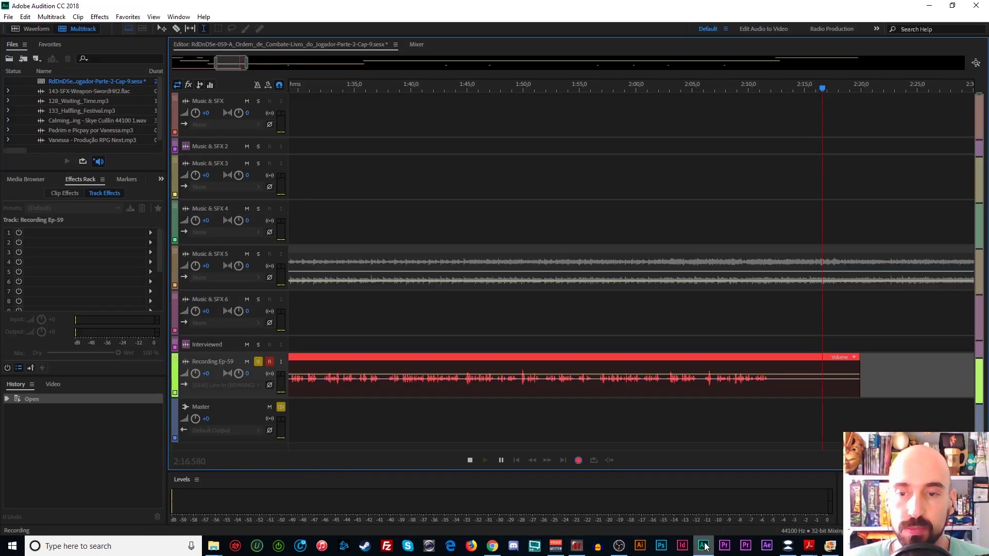
{"action": "left_click", "coordinate": [501, 460]}
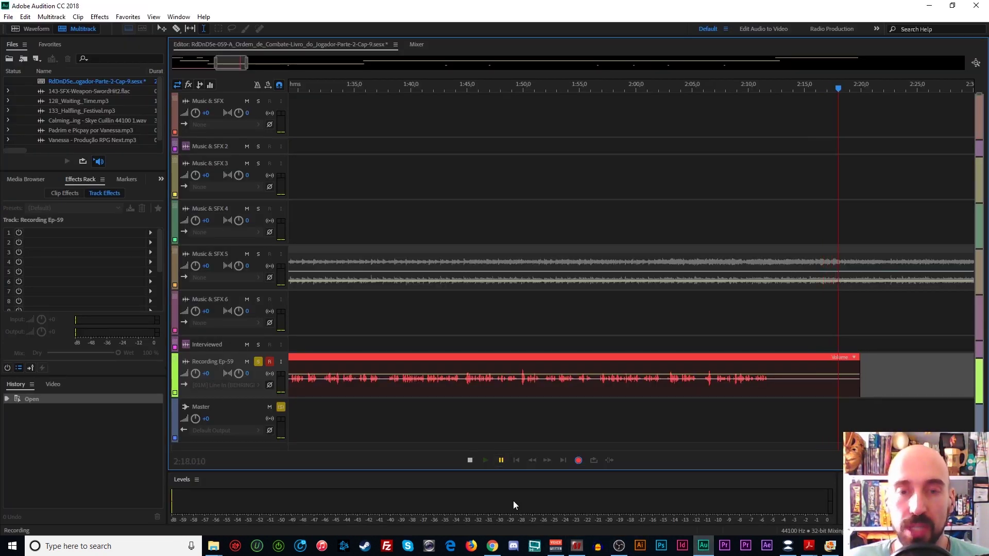
{"action": "left_click", "coordinate": [492, 550]}
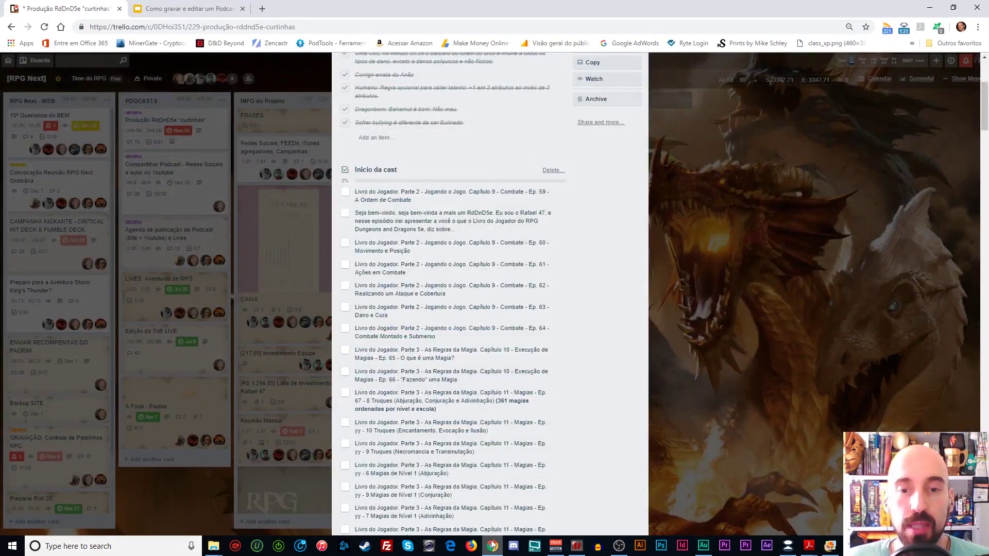
{"action": "left_click", "coordinate": [492, 548]}
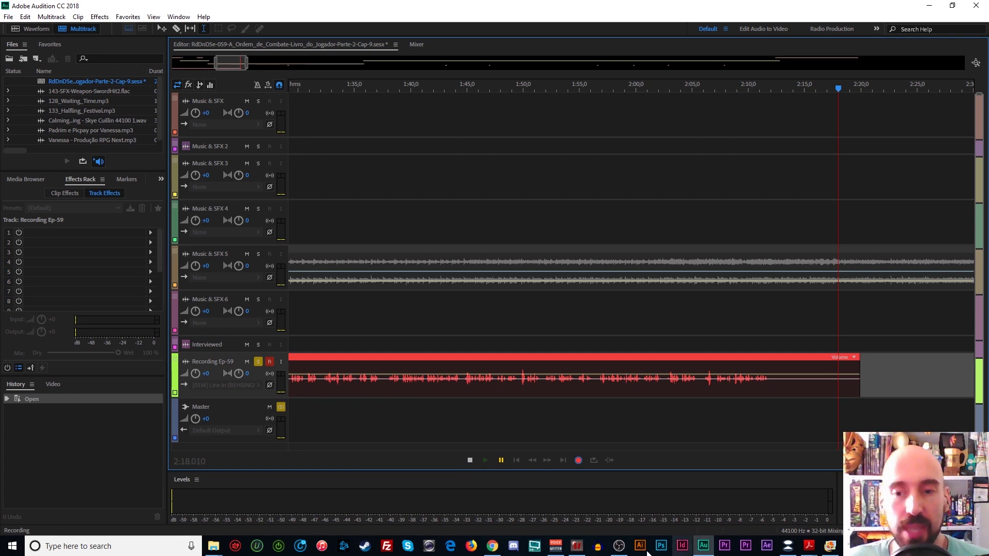
Switch to Livro do Jogador.pdf and go through the A Ordem de Combate, Surpresa and Iniciativa sections
{"action": "mouse_move", "coordinate": [819, 548]}
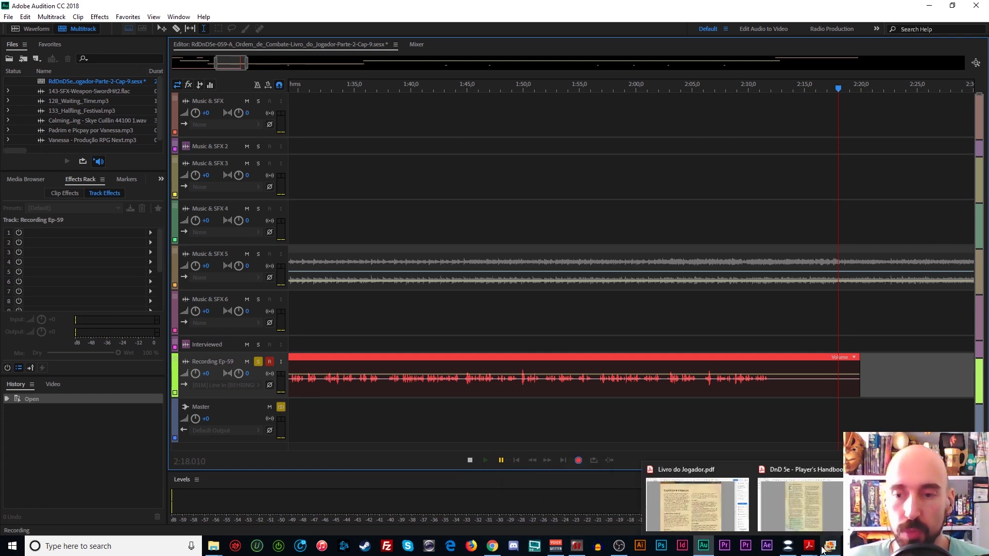
{"action": "left_click", "coordinate": [696, 497]}
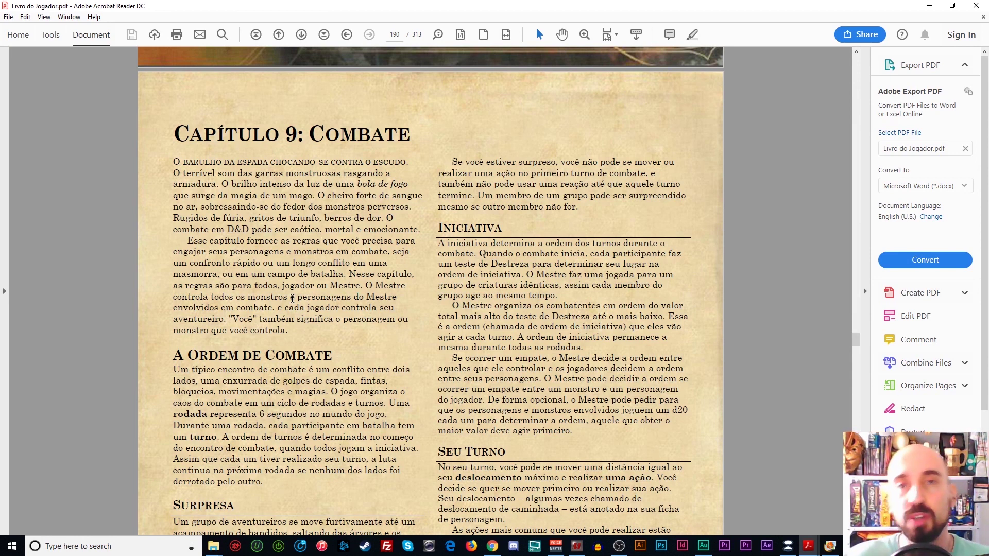
{"action": "scroll", "coordinate": [292, 298], "scroll_direction": "down", "scroll_amount": 3}
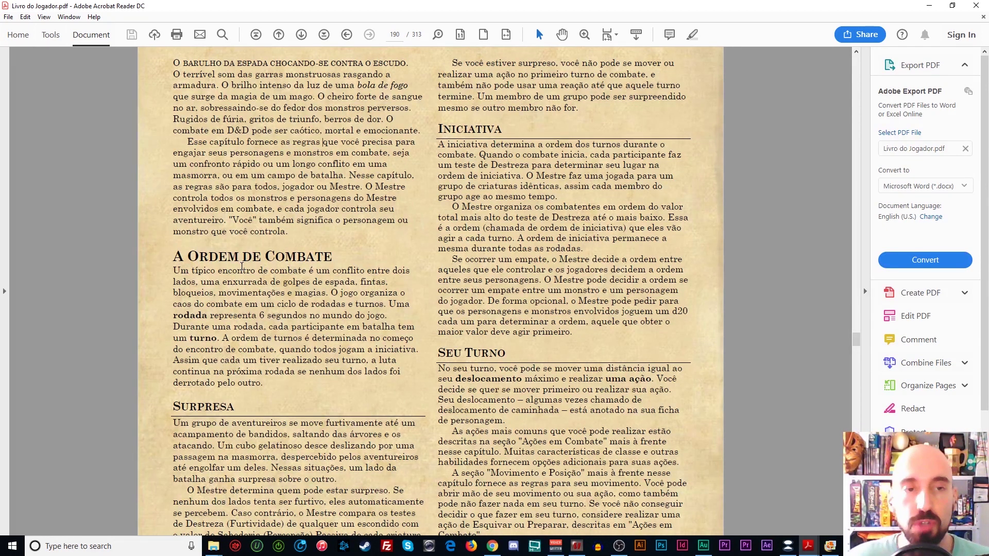
{"action": "scroll", "coordinate": [241, 266], "scroll_direction": "down", "scroll_amount": 2}
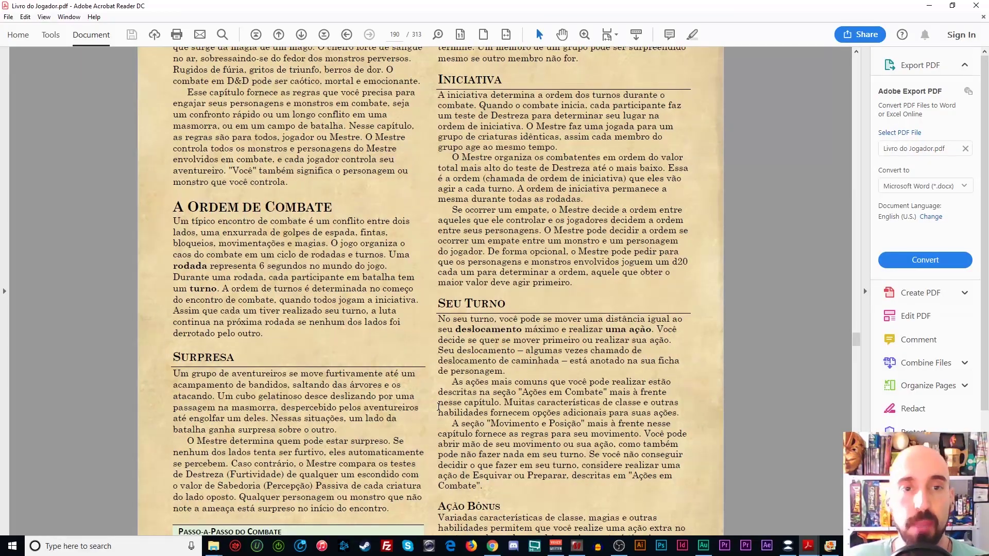
{"action": "scroll", "coordinate": [288, 361], "scroll_direction": "down", "scroll_amount": 3}
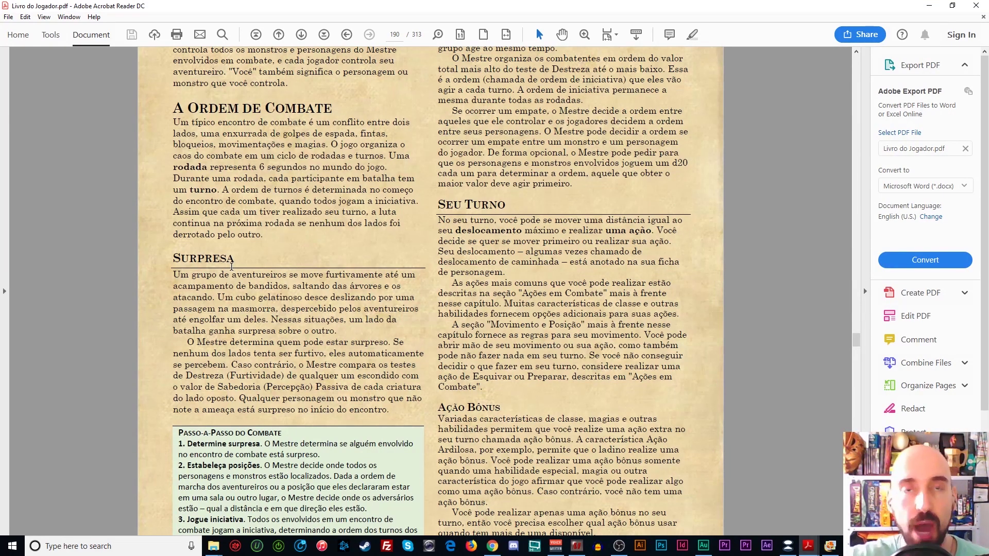
{"action": "scroll", "coordinate": [232, 267], "scroll_direction": "up", "scroll_amount": 6}
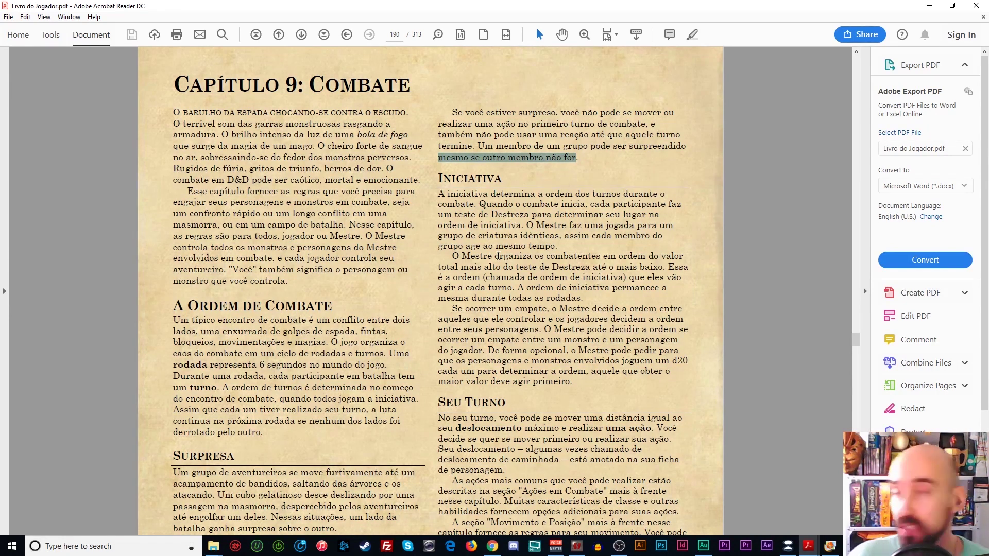
{"action": "left_click", "coordinate": [374, 305]}
{"action": "scroll", "coordinate": [374, 304], "scroll_direction": "down", "scroll_amount": 1}
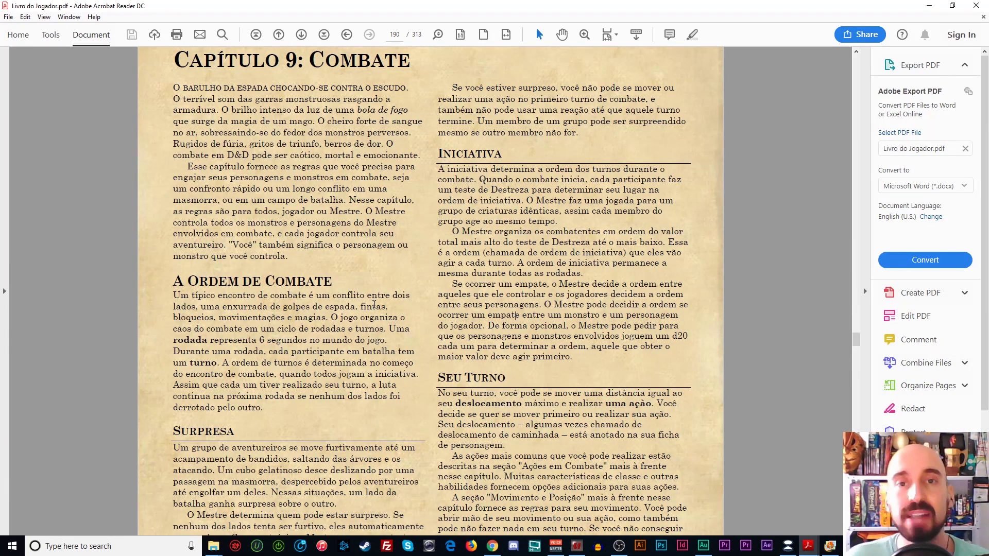
Read on through Seu Turno, Ação Bônus, Outras Atividades no Seu Turno and Reações, up to the Movimento e Posição heading
{"action": "scroll", "coordinate": [375, 305], "scroll_direction": "down", "scroll_amount": 8}
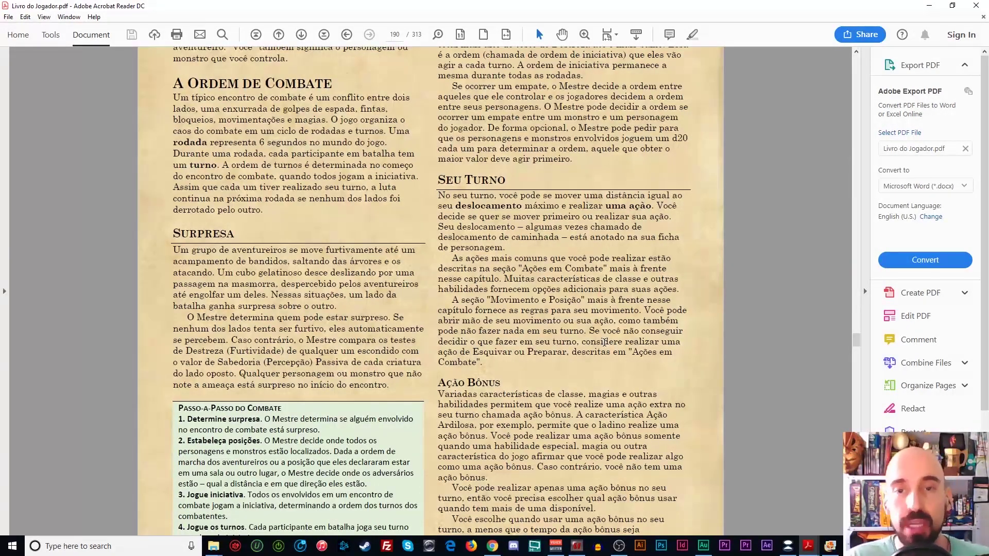
{"action": "scroll", "coordinate": [602, 400], "scroll_direction": "down", "scroll_amount": 3}
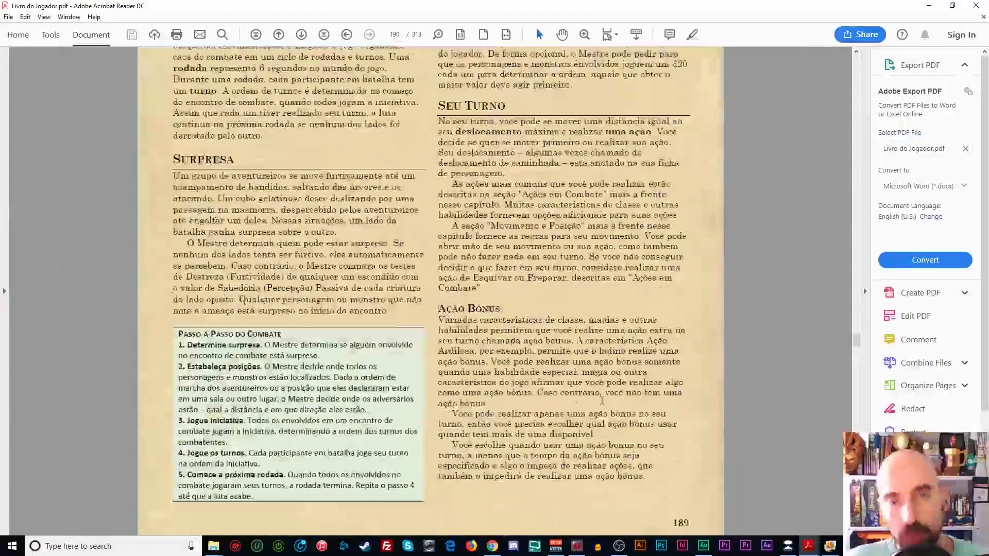
{"action": "scroll", "coordinate": [512, 388], "scroll_direction": "down", "scroll_amount": 2}
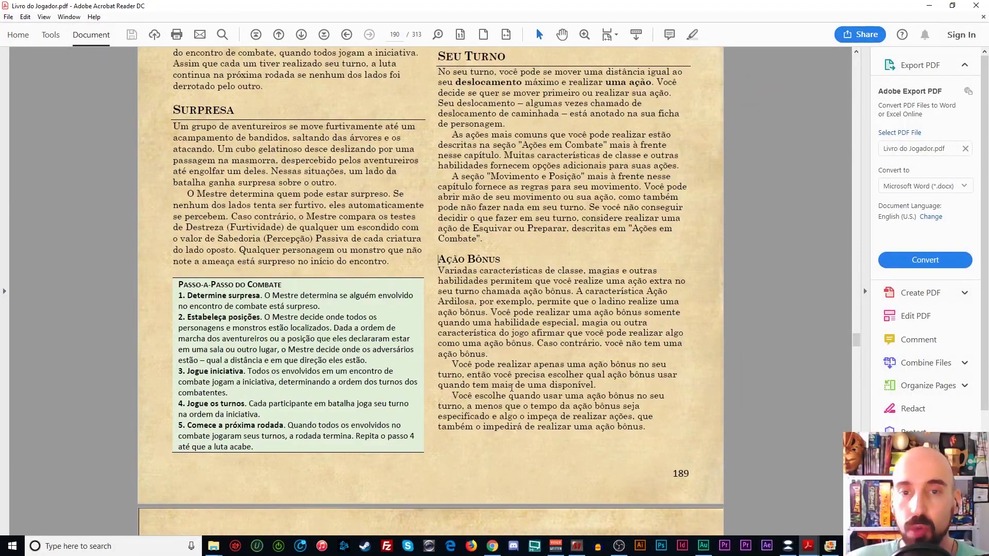
{"action": "scroll", "coordinate": [540, 307], "scroll_direction": "down", "scroll_amount": 12}
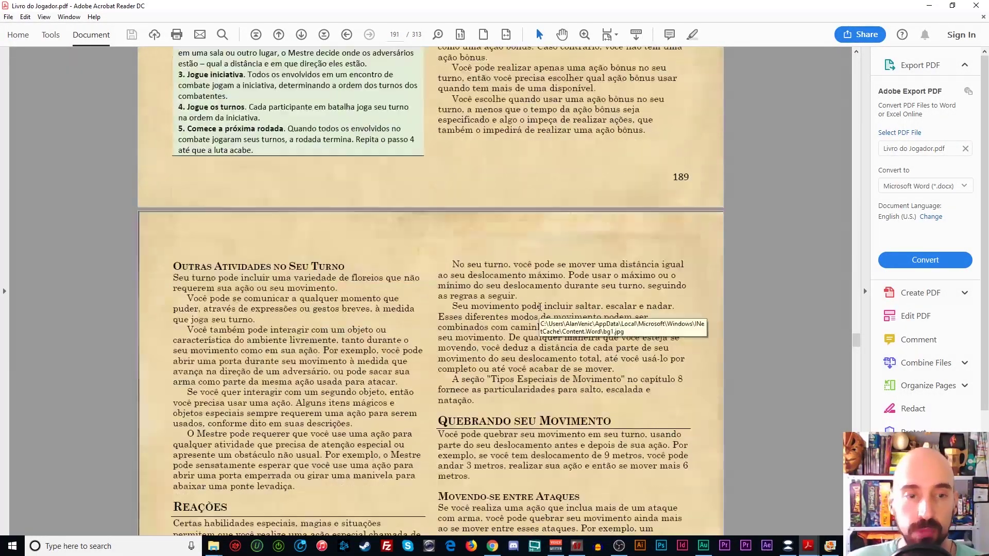
{"action": "scroll", "coordinate": [540, 307], "scroll_direction": "up", "scroll_amount": 7}
{"action": "scroll", "coordinate": [540, 307], "scroll_direction": "down", "scroll_amount": 10}
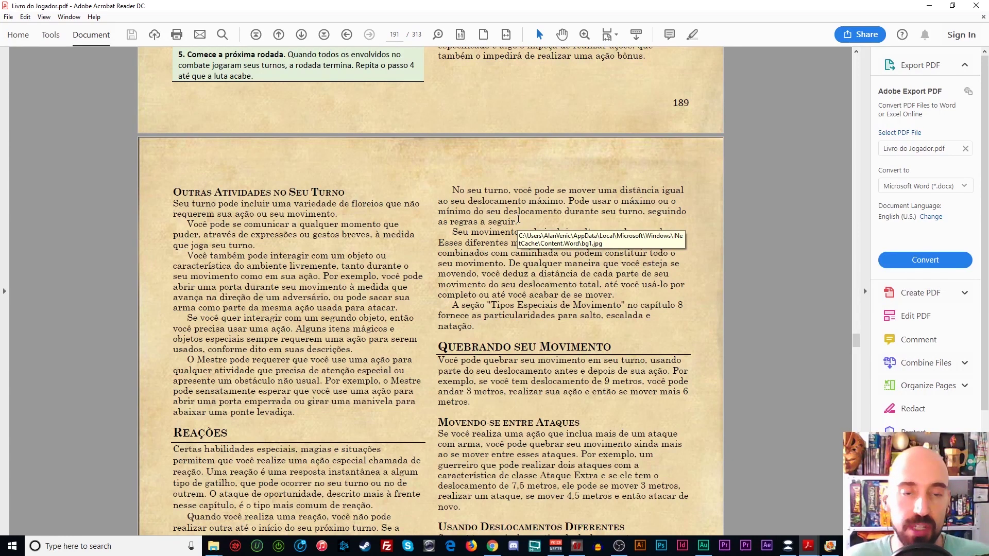
{"action": "scroll", "coordinate": [518, 219], "scroll_direction": "down", "scroll_amount": 5}
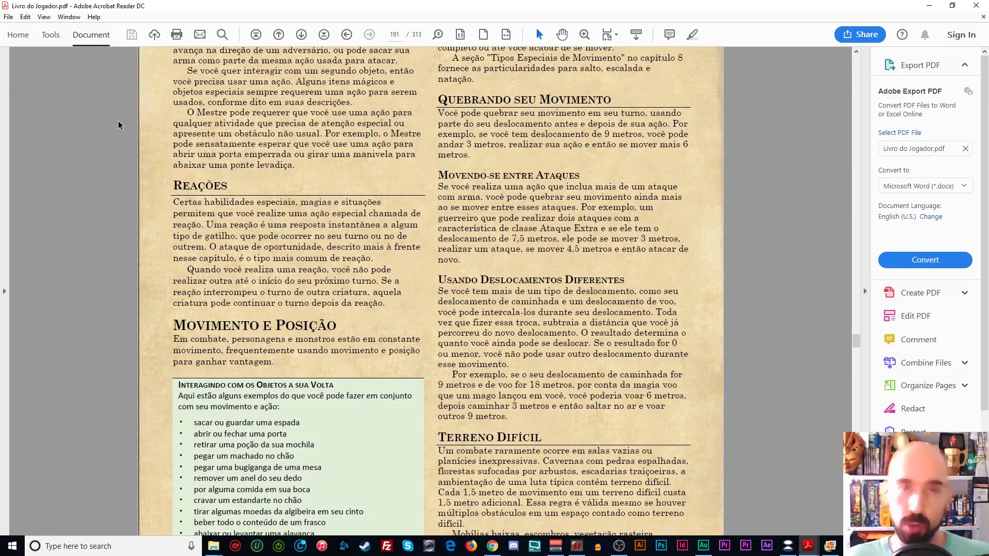
Switch to the Trello card and find the Fim do cast checklist with the episode's closing points
{"action": "key", "text": "alt+Tab"}
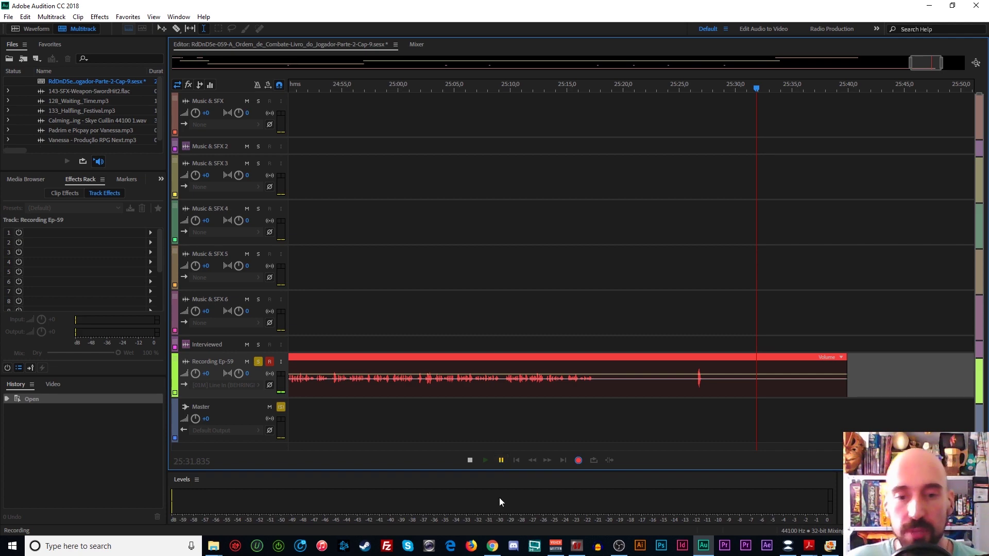
{"action": "mouse_move", "coordinate": [492, 549]}
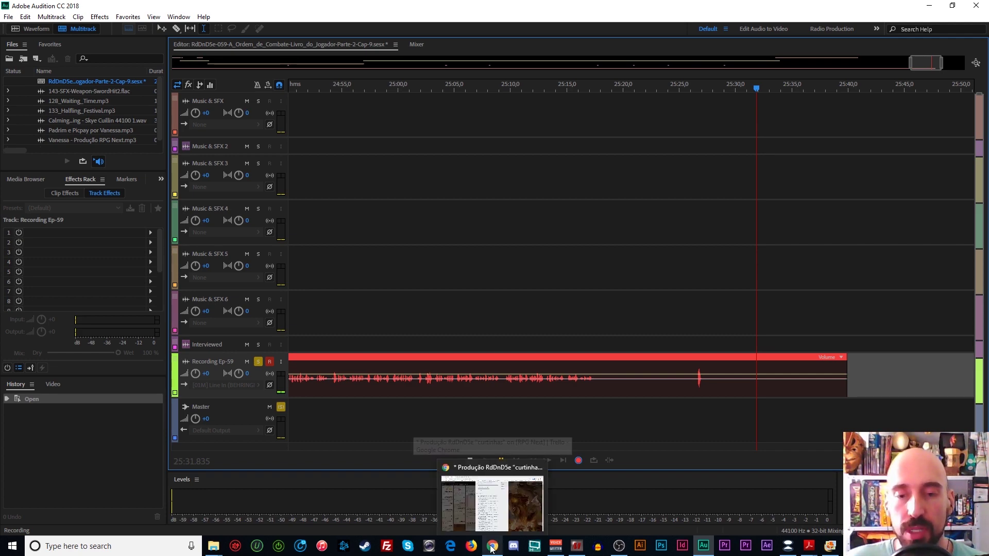
{"action": "left_click", "coordinate": [492, 502]}
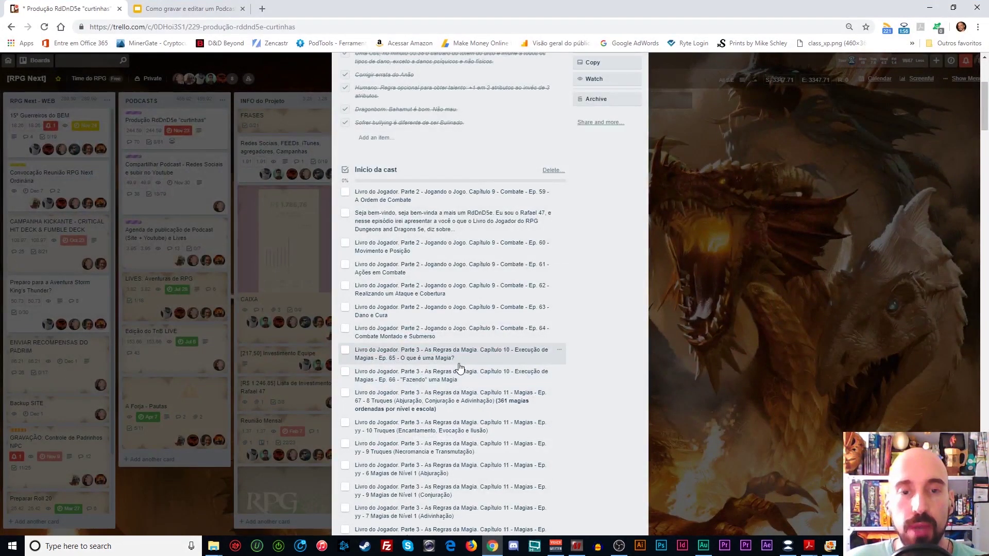
{"action": "scroll", "coordinate": [469, 301], "scroll_direction": "down", "scroll_amount": 8}
{"action": "scroll", "coordinate": [469, 301], "scroll_direction": "down", "scroll_amount": 12}
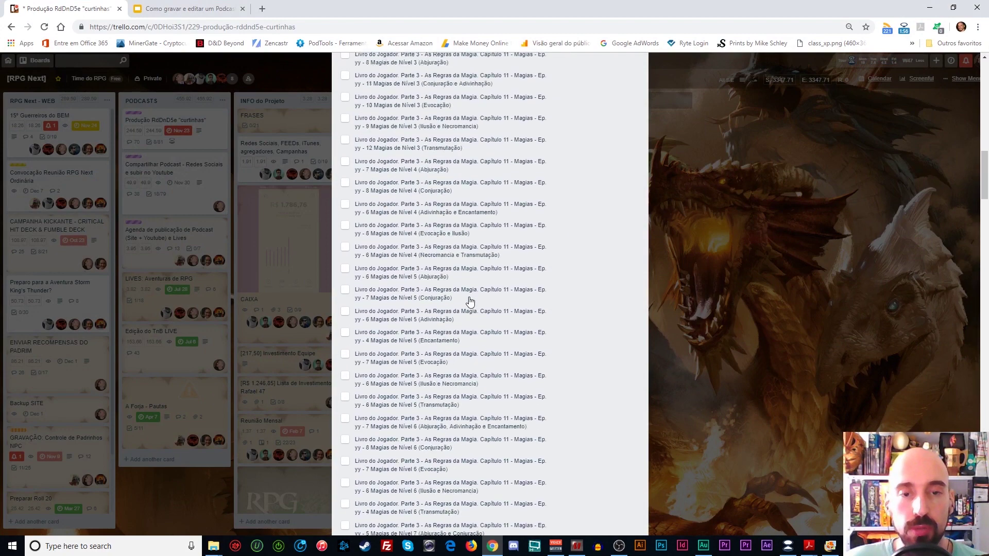
{"action": "scroll", "coordinate": [470, 302], "scroll_direction": "down", "scroll_amount": 4}
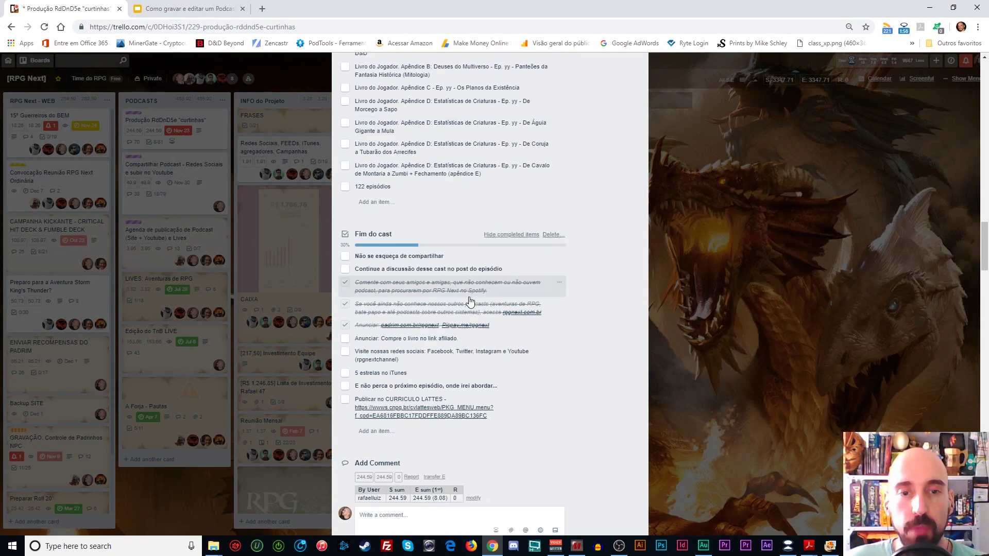
{"action": "scroll", "coordinate": [536, 390], "scroll_direction": "down", "scroll_amount": 1}
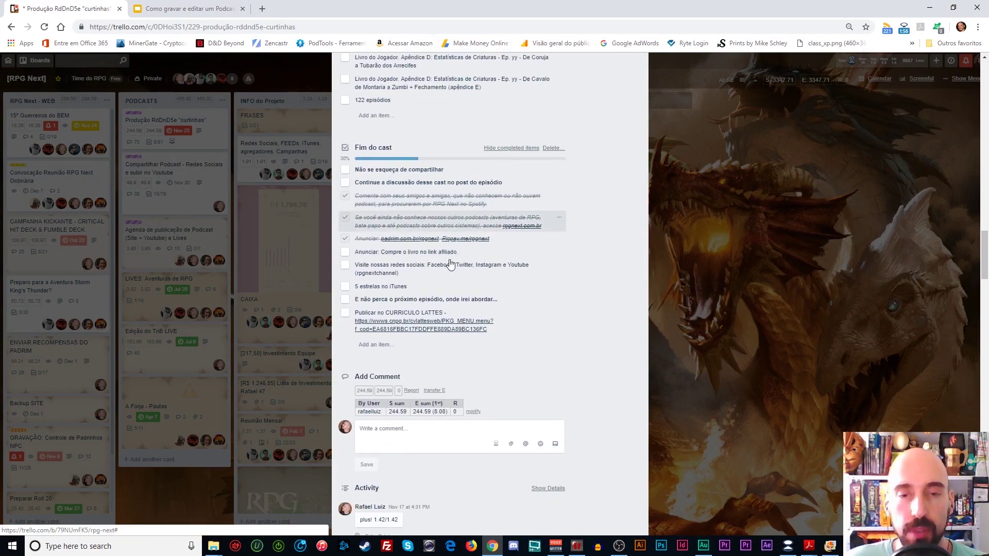
{"action": "scroll", "coordinate": [536, 391], "scroll_direction": "up", "scroll_amount": 1}
Resume the paused recording in Audition and bring the Fim do cast checklist in Trello back up to read the closing remarks
{"action": "left_click", "coordinate": [703, 549]}
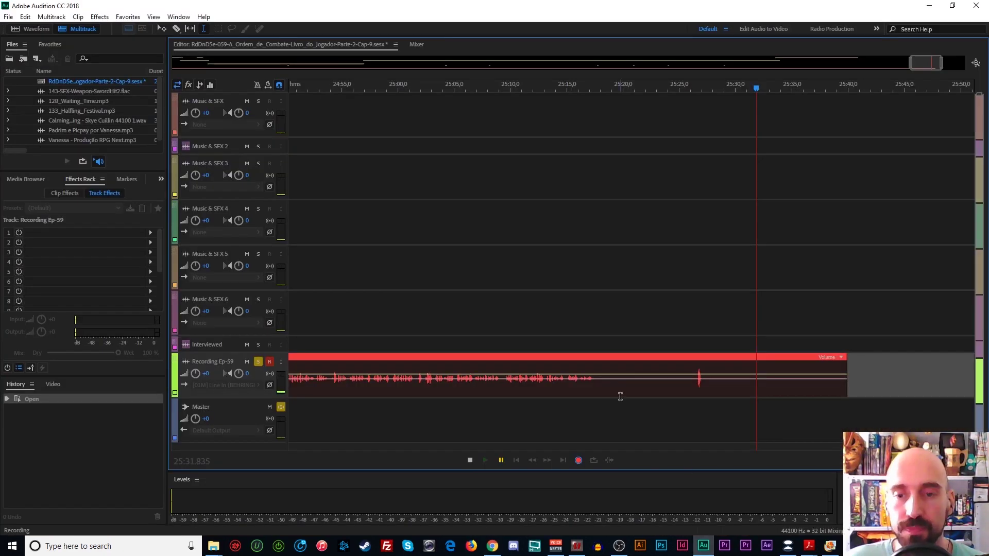
{"action": "left_click", "coordinate": [502, 463]}
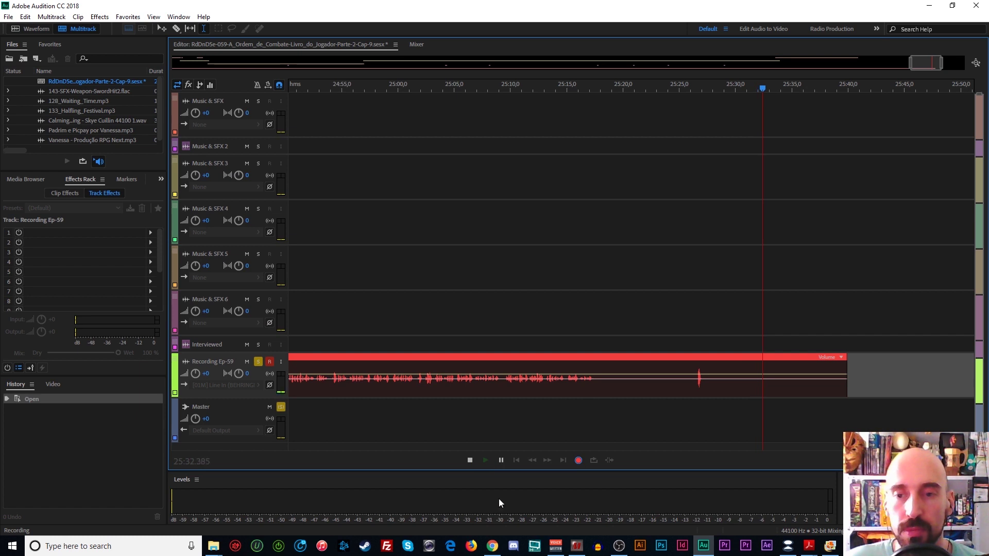
{"action": "left_click", "coordinate": [493, 546]}
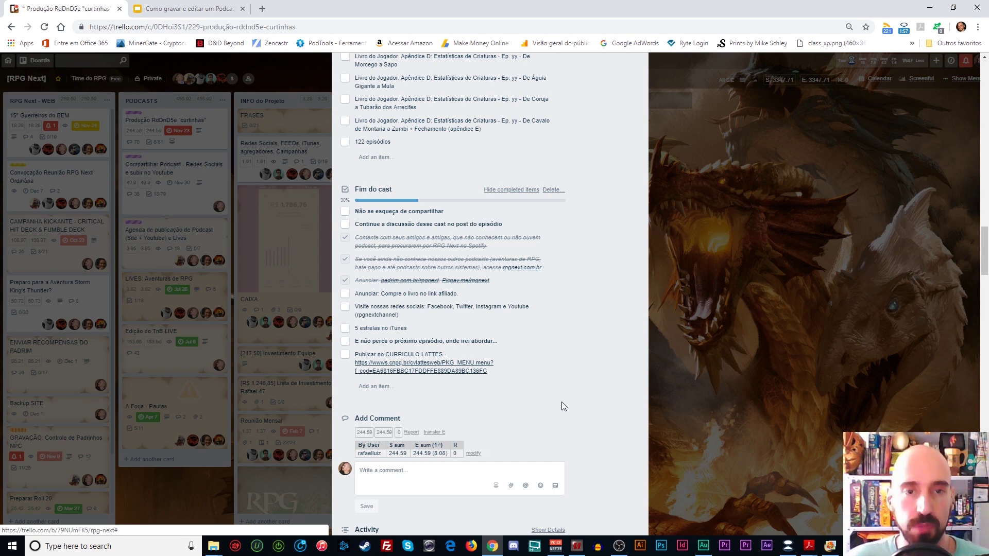
{"action": "scroll", "coordinate": [507, 411], "scroll_direction": "down", "scroll_amount": 1}
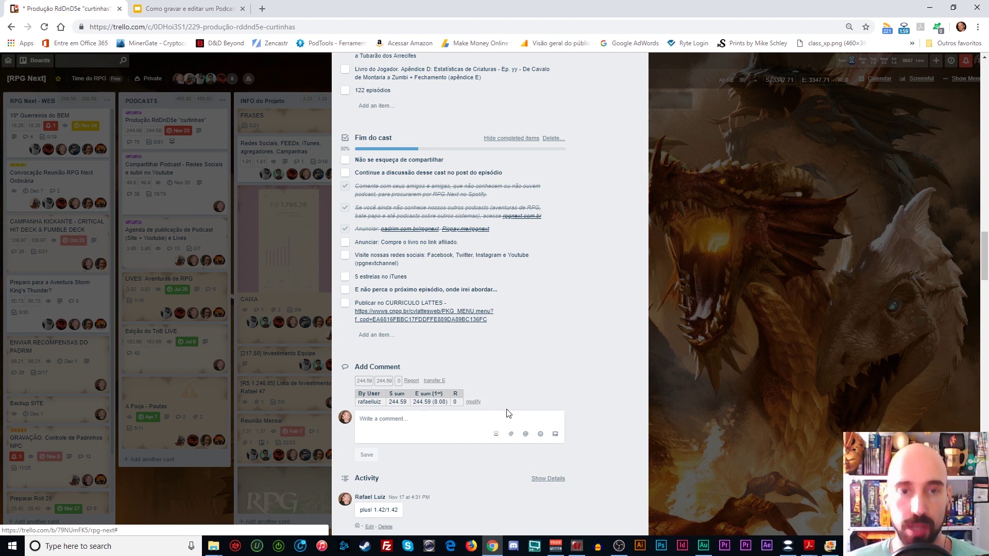
Mark "Anunciar: Compre o livro no link afiliado" as done and look up the next episode's topic in the Início do cast checklist
{"action": "left_click", "coordinate": [345, 242]}
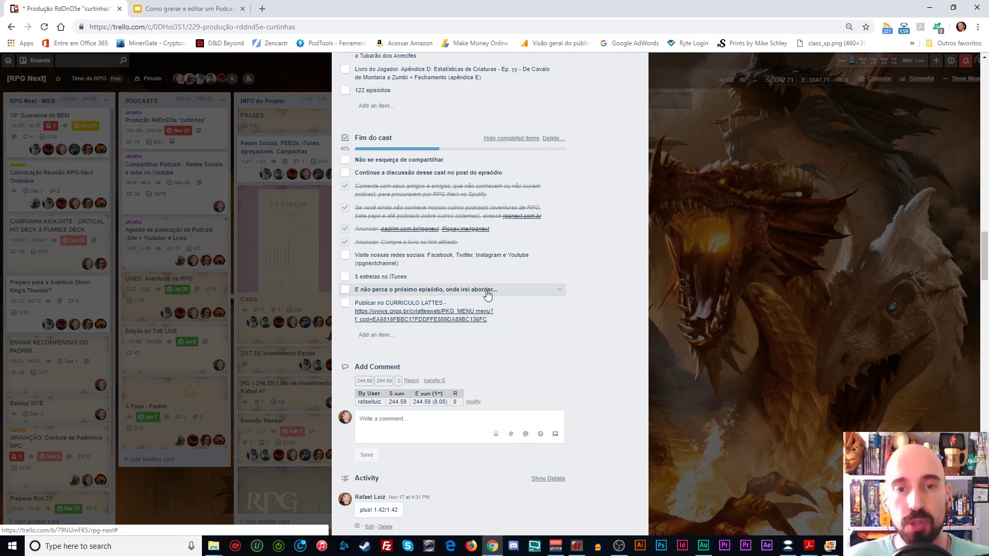
{"action": "scroll", "coordinate": [485, 294], "scroll_direction": "up", "scroll_amount": 15}
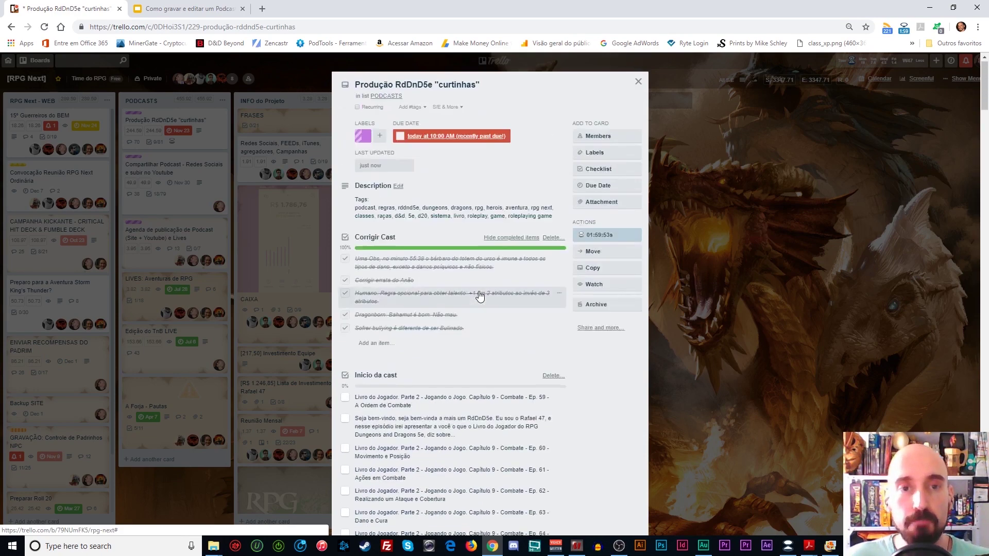
{"action": "scroll", "coordinate": [480, 288], "scroll_direction": "down", "scroll_amount": 4}
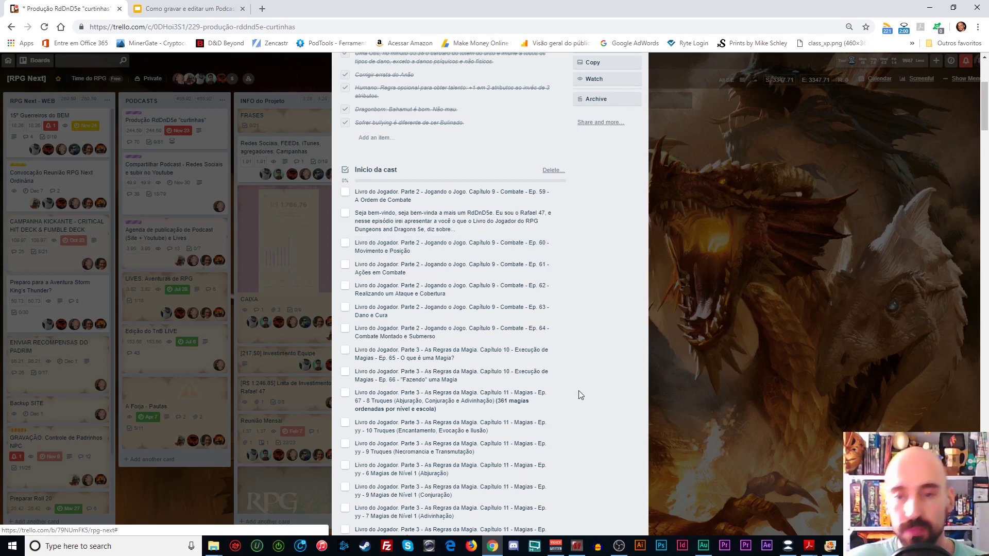
Stop the recording in Audition and turn off solo and record arming on the Recording Ep-59 track
{"action": "left_click", "coordinate": [705, 548]}
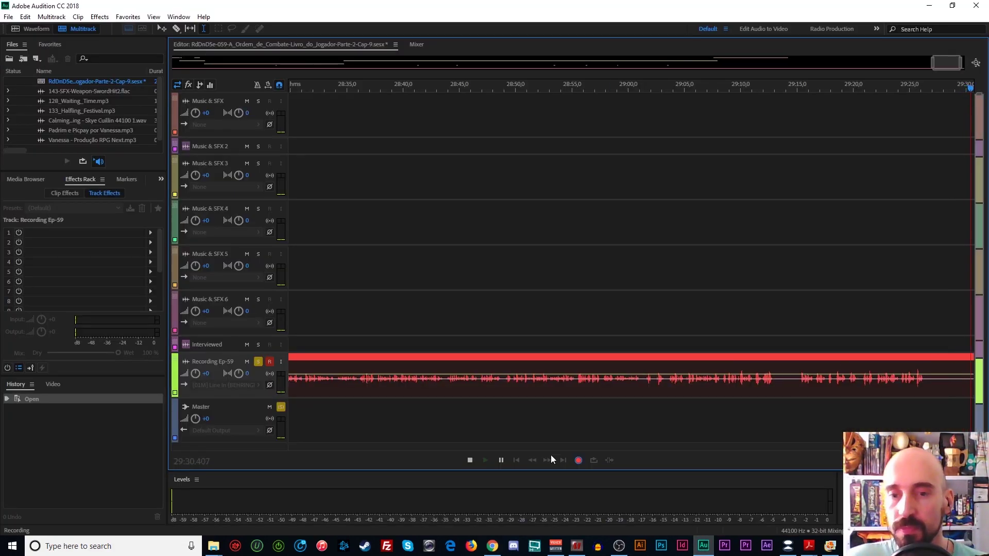
{"action": "left_click", "coordinate": [470, 460]}
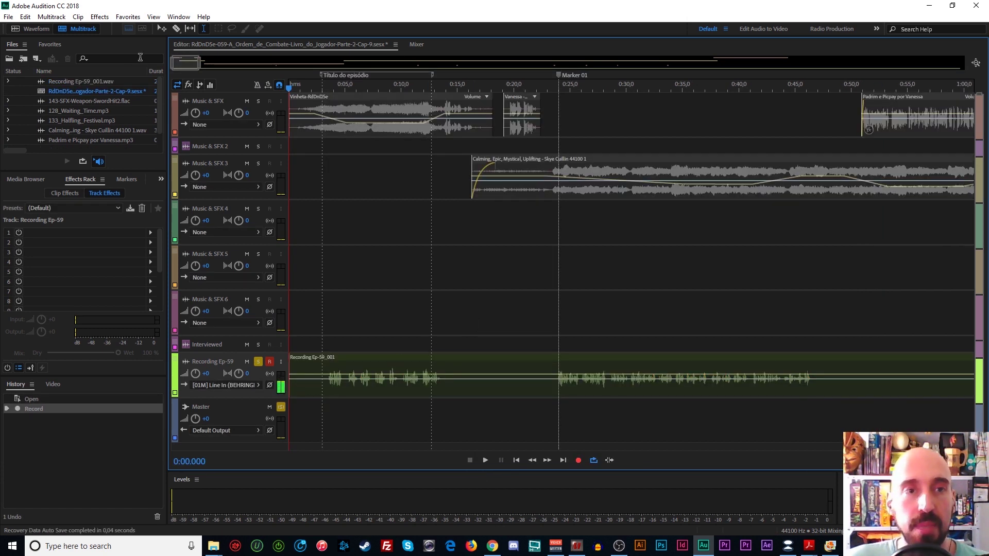
{"action": "left_click", "coordinate": [258, 361]}
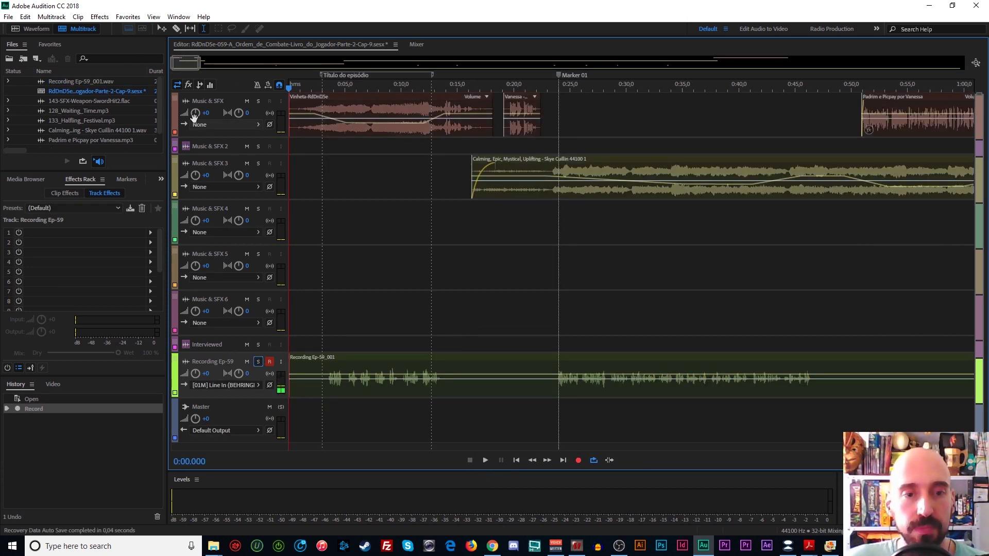
{"action": "left_click", "coordinate": [269, 361]}
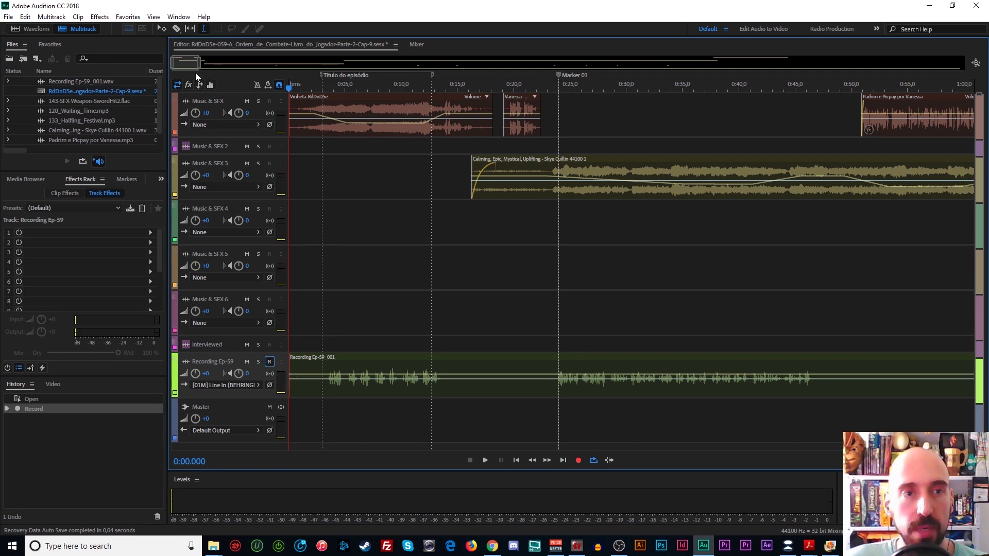
Examine the end and the opening part of the narration clip on the Recording Ep-59 track against the music clips
{"action": "left_click_drag", "start_coordinate": [186, 63], "coordinate": [947, 72]}
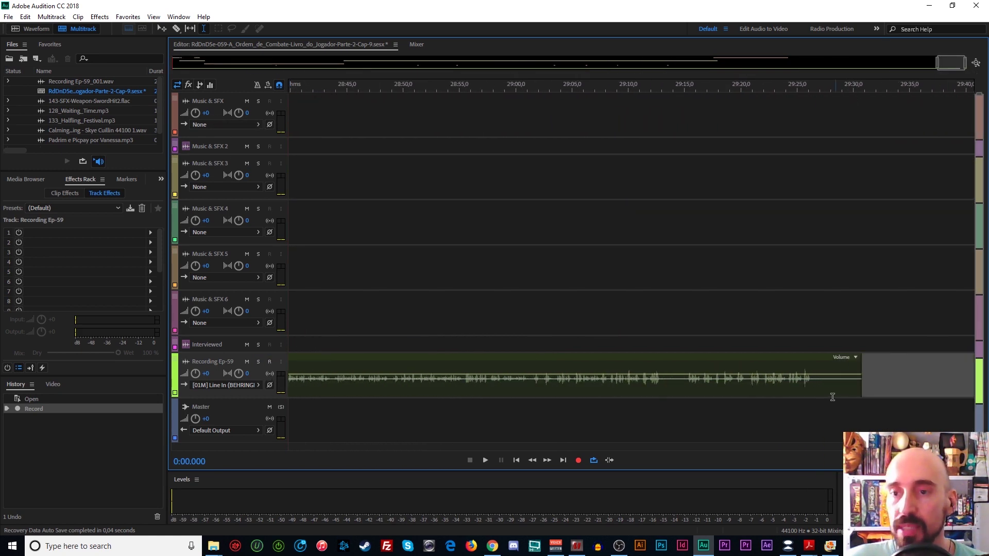
{"action": "left_click_drag", "start_coordinate": [944, 62], "coordinate": [181, 63]}
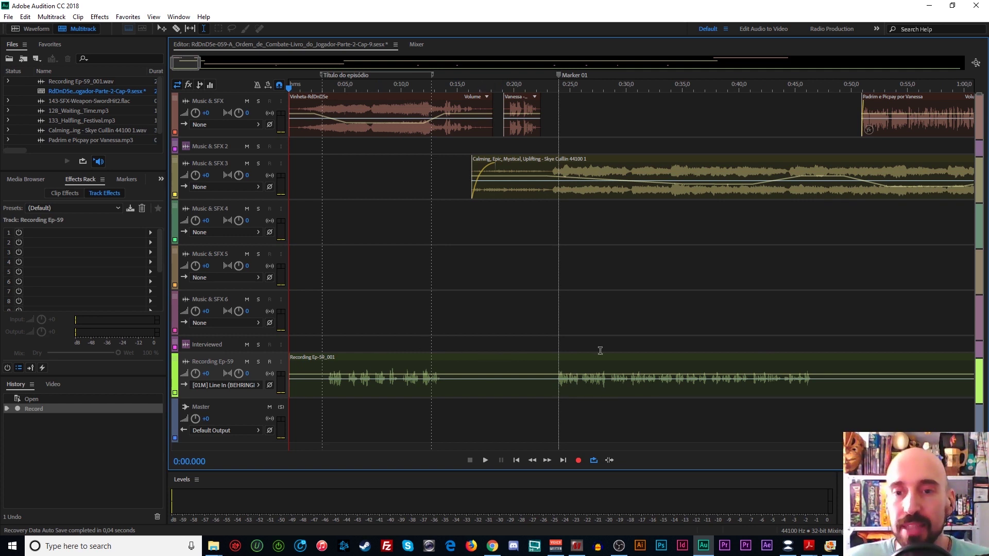
{"action": "left_click", "coordinate": [479, 359]}
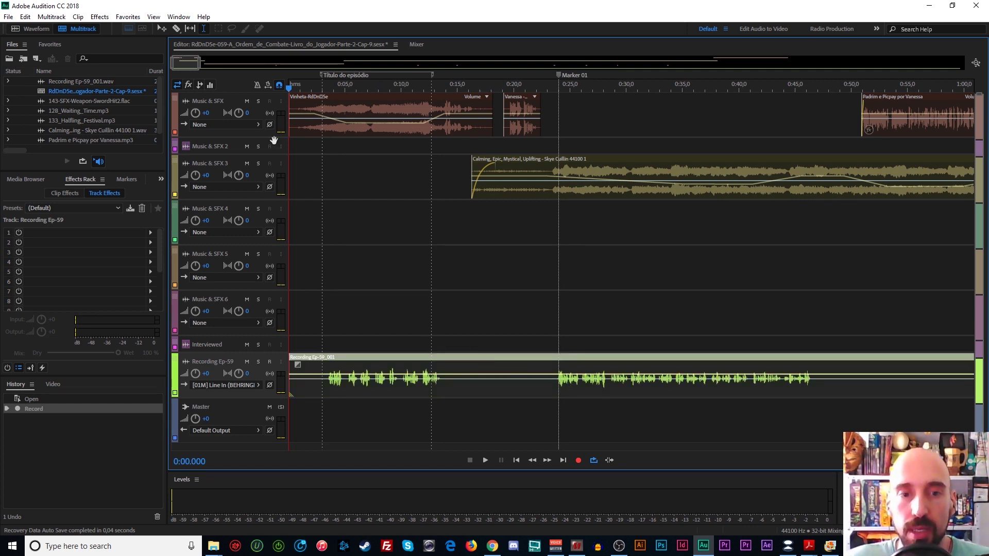
{"action": "mouse_move", "coordinate": [190, 63]}
{"action": "left_mouse_down"}
{"action": "mouse_move", "coordinate": [222, 61]}
{"action": "mouse_move", "coordinate": [193, 60]}
{"action": "left_mouse_up"}
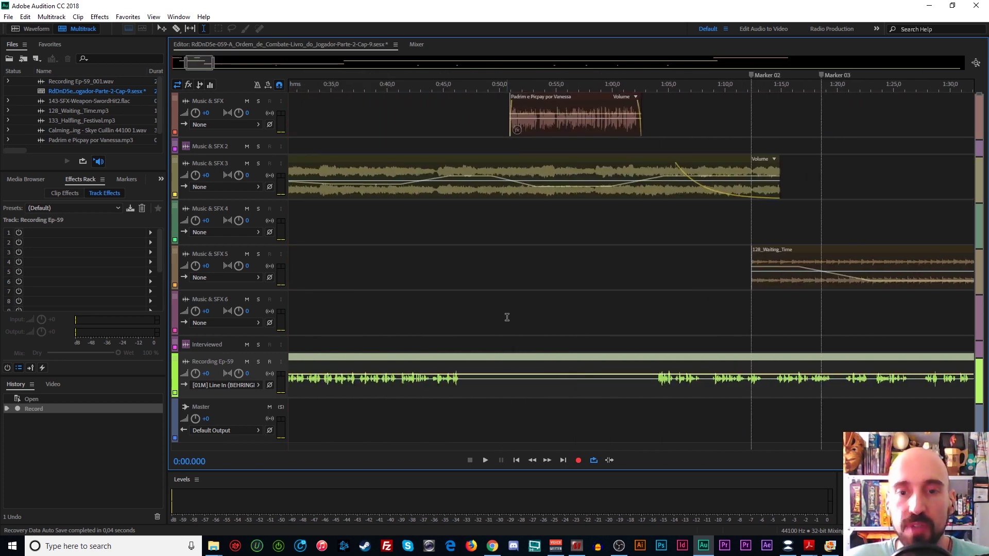
Open the recorded narration clip in the waveform editor and look it over before returning to the silent gap near 0:54
{"action": "double_click", "coordinate": [515, 361]}
{"action": "left_click", "coordinate": [468, 208]}
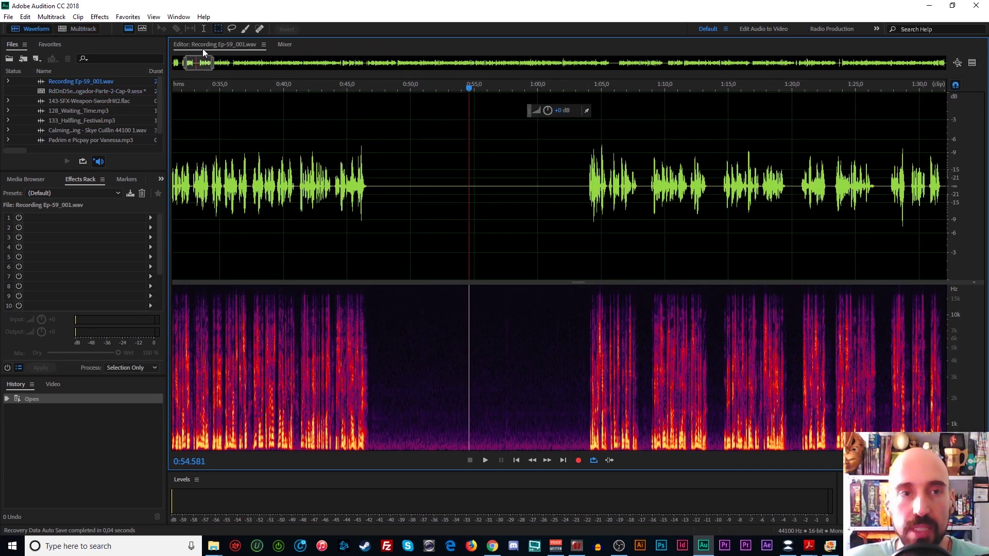
{"action": "left_click_drag", "start_coordinate": [201, 62], "coordinate": [773, 63]}
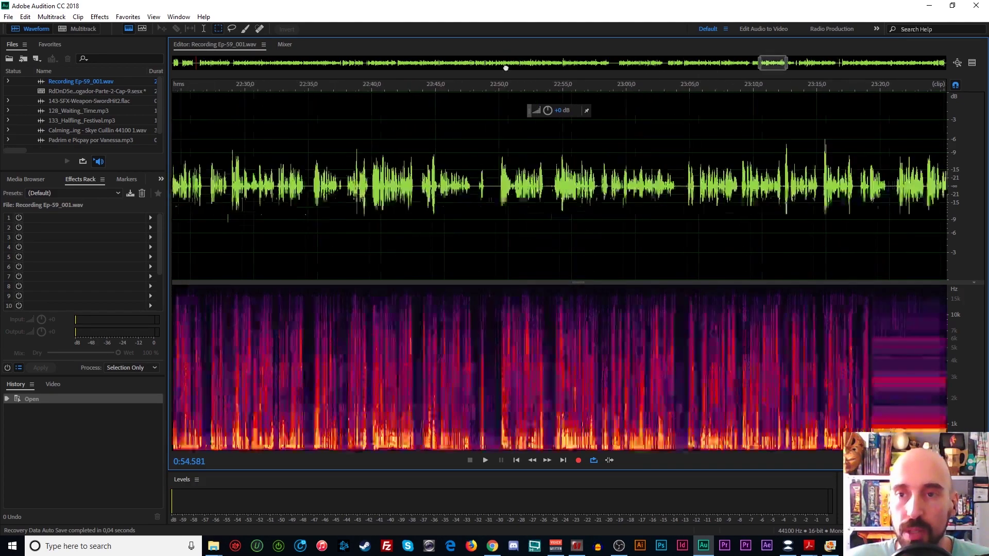
{"action": "left_click_drag", "start_coordinate": [506, 67], "coordinate": [198, 63]}
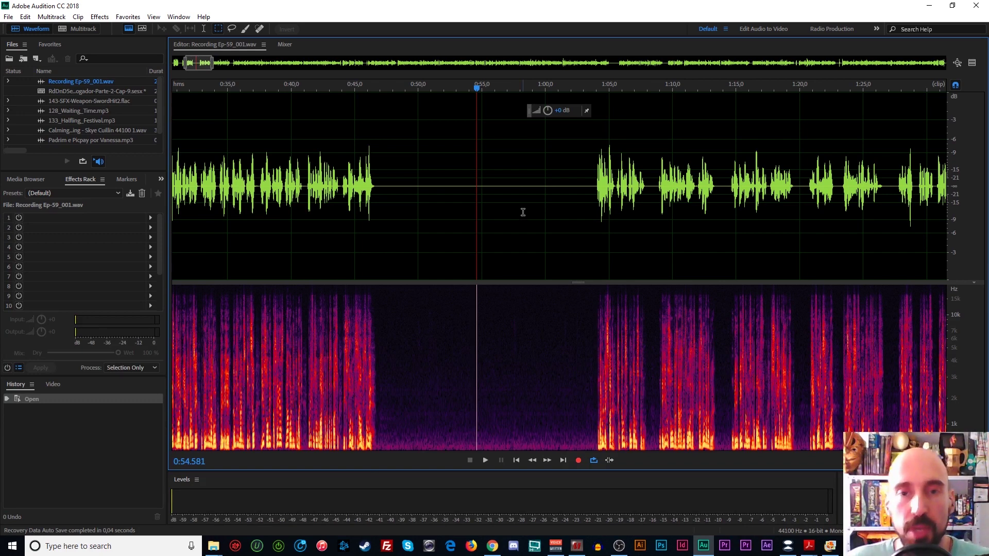
Highlight the silent gap from about 0:50 to 0:58 and look through the available effect categories, including Amplitude and Compression
{"action": "left_click_drag", "start_coordinate": [523, 214], "coordinate": [437, 216]}
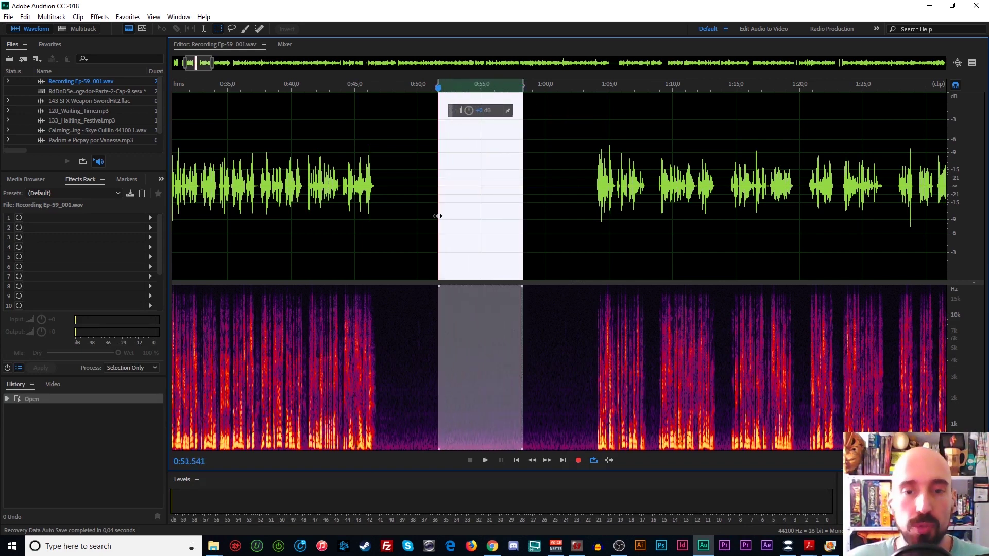
{"action": "left_click", "coordinate": [478, 201]}
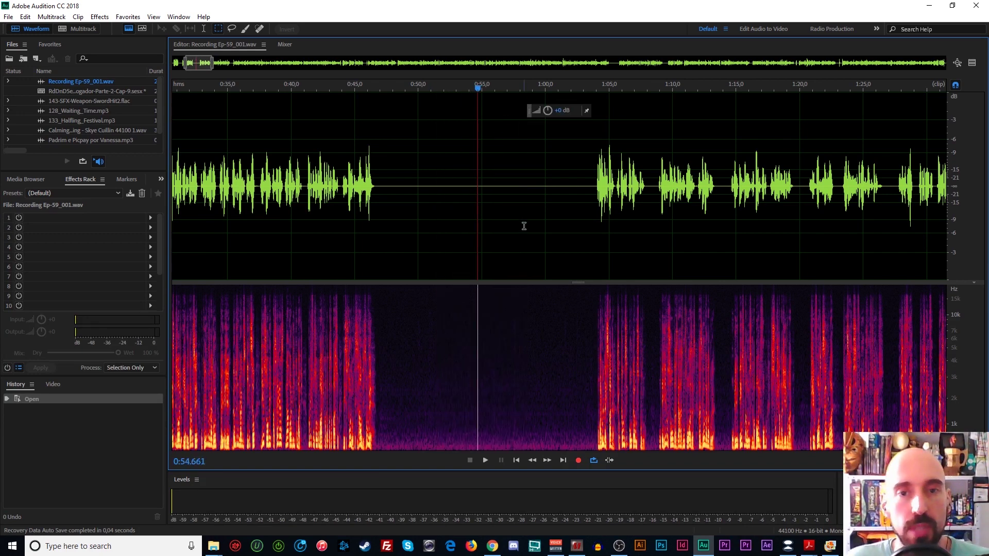
{"action": "left_click_drag", "start_coordinate": [519, 223], "coordinate": [425, 196]}
{"action": "left_click", "coordinate": [100, 16]}
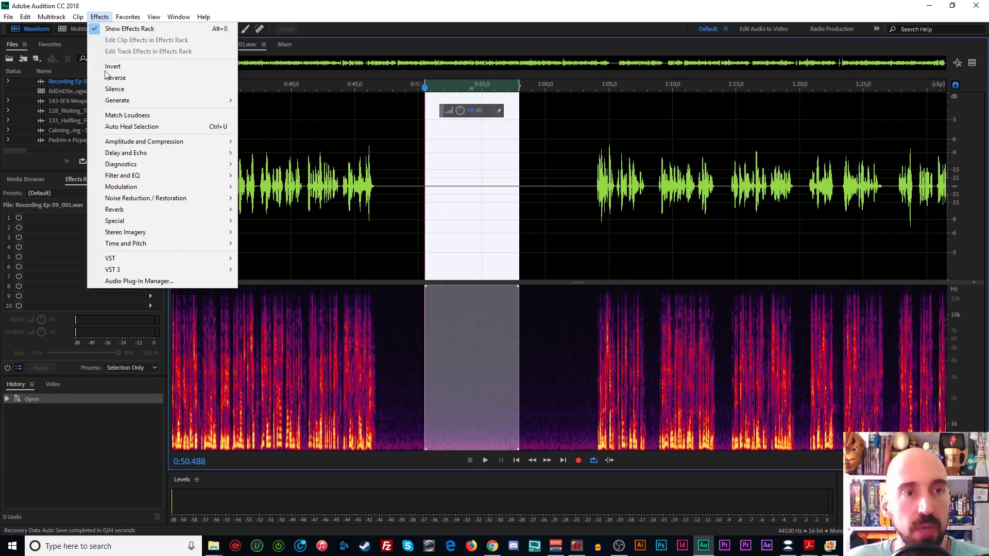
{"action": "mouse_move", "coordinate": [131, 199]}
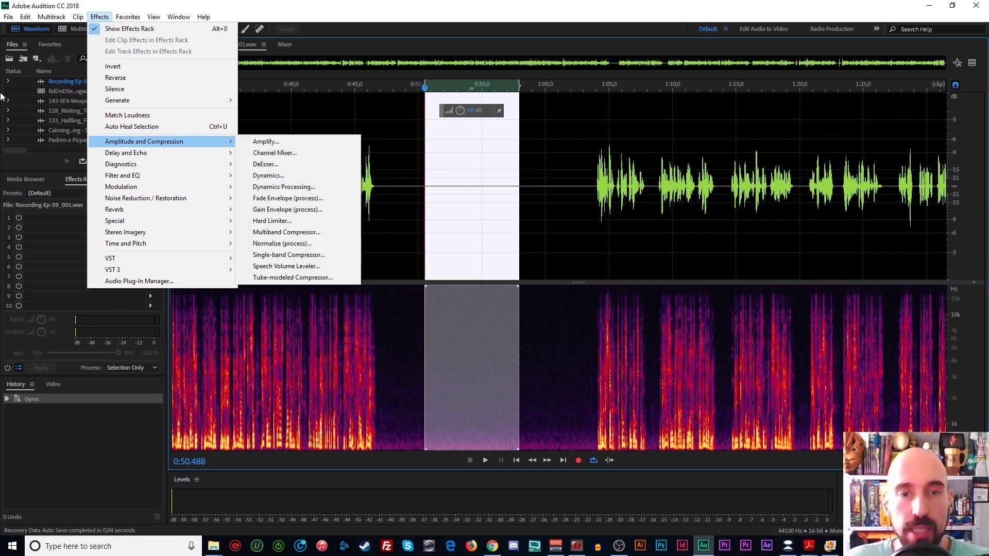
{"action": "mouse_move", "coordinate": [227, 153]}
{"action": "left_click", "coordinate": [474, 210]}
{"action": "left_click", "coordinate": [475, 210]}
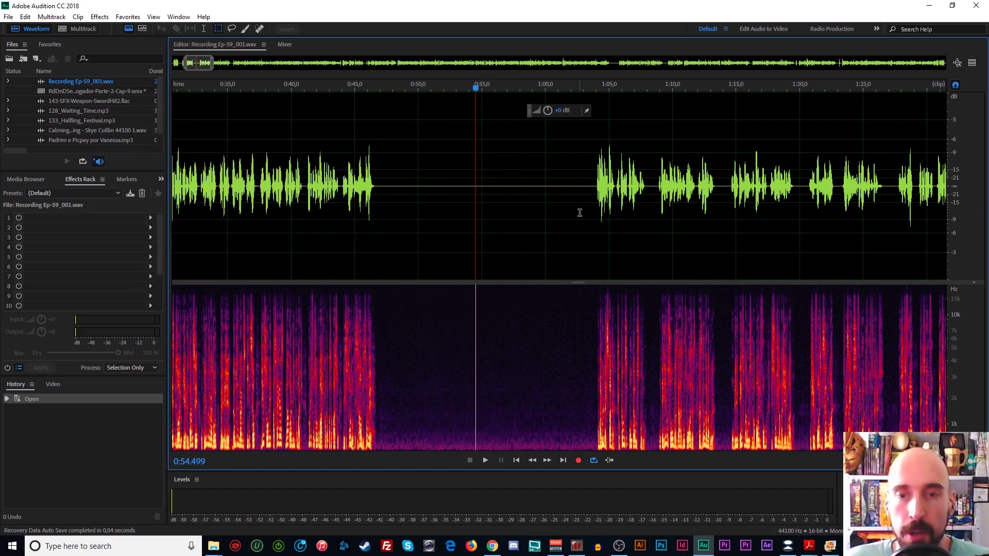
Place the playhead in the silent gap near 0:55 and hide the spectral frequency display
{"action": "mouse_move", "coordinate": [580, 212]}
{"action": "left_mouse_down"}
{"action": "mouse_move", "coordinate": [401, 198]}
{"action": "mouse_move", "coordinate": [588, 204]}
{"action": "left_mouse_up"}
{"action": "left_click", "coordinate": [402, 198]}
{"action": "left_click", "coordinate": [487, 164]}
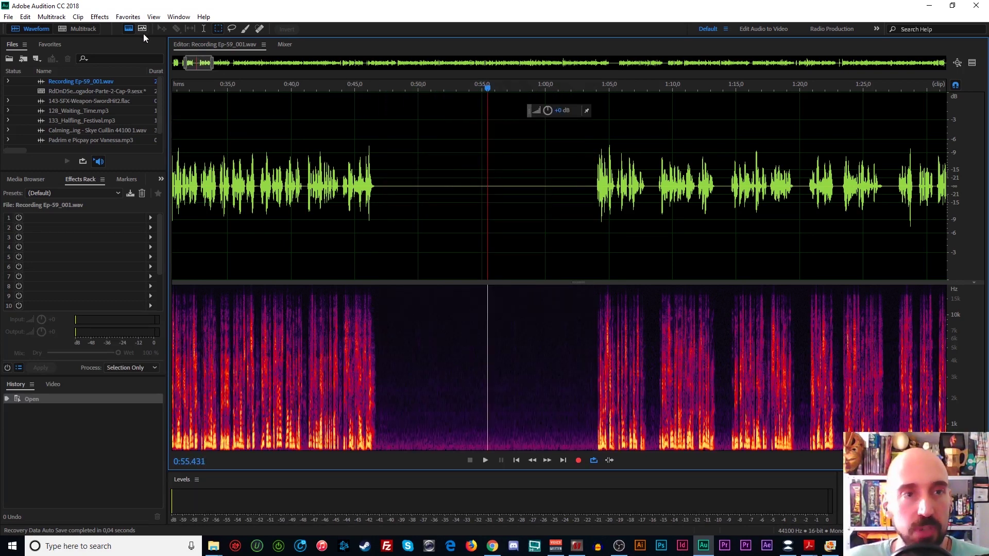
{"action": "left_click", "coordinate": [128, 29]}
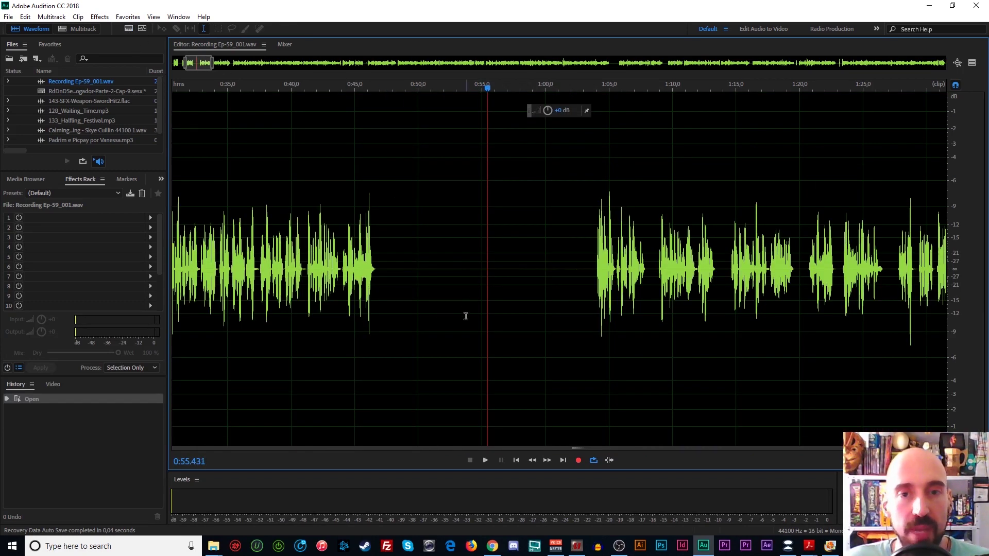
Examine the silent gap between the first two narration passages, highlighting it from about 0:48 to 1:03
{"action": "left_click", "coordinate": [441, 317]}
{"action": "left_click_drag", "start_coordinate": [401, 300], "coordinate": [585, 302]}
{"action": "left_click", "coordinate": [463, 235]}
{"action": "left_click_drag", "start_coordinate": [388, 295], "coordinate": [526, 291]}
{"action": "left_click", "coordinate": [501, 216]}
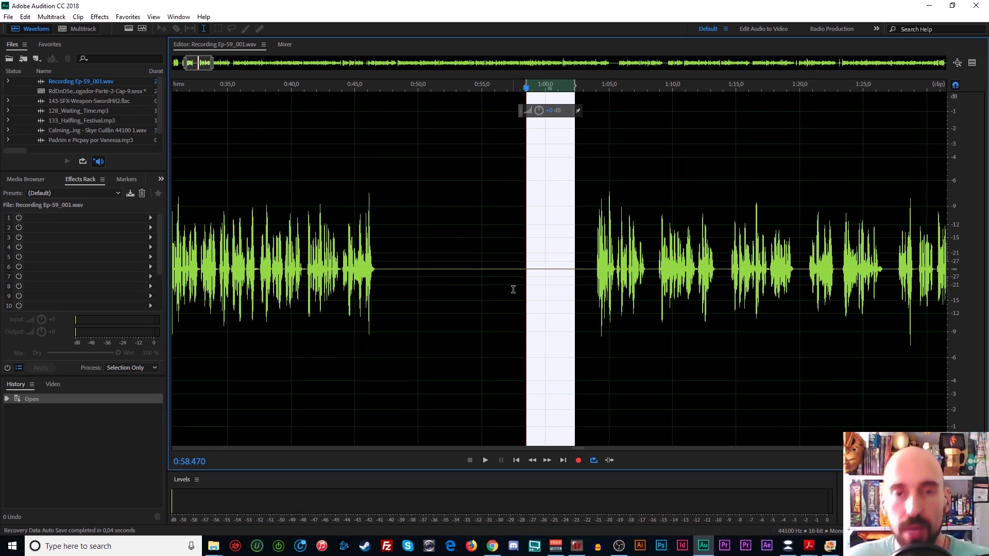
{"action": "left_click", "coordinate": [450, 296]}
{"action": "left_click_drag", "start_coordinate": [394, 291], "coordinate": [582, 303]}
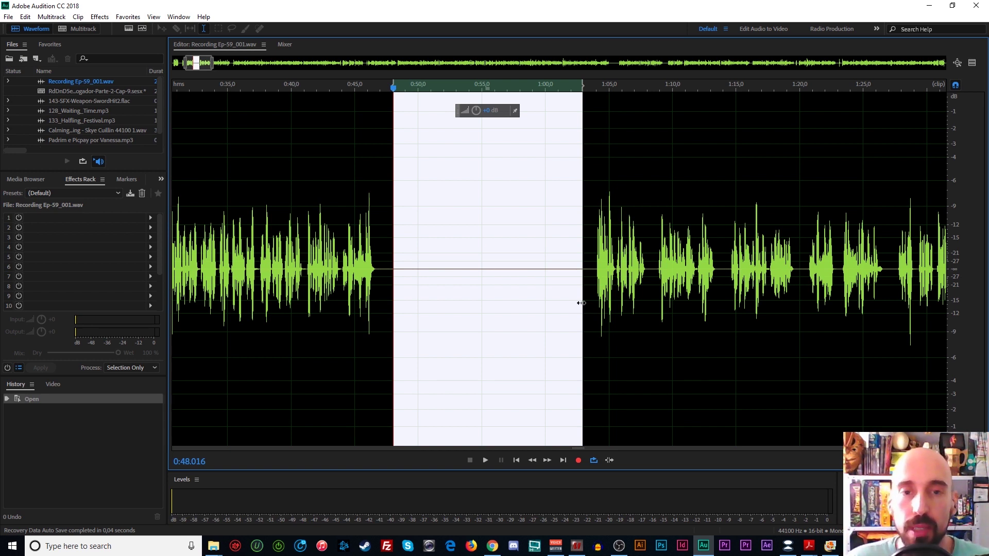
{"action": "left_click_drag", "start_coordinate": [581, 303], "coordinate": [388, 302]}
{"action": "left_click", "coordinate": [477, 311]}
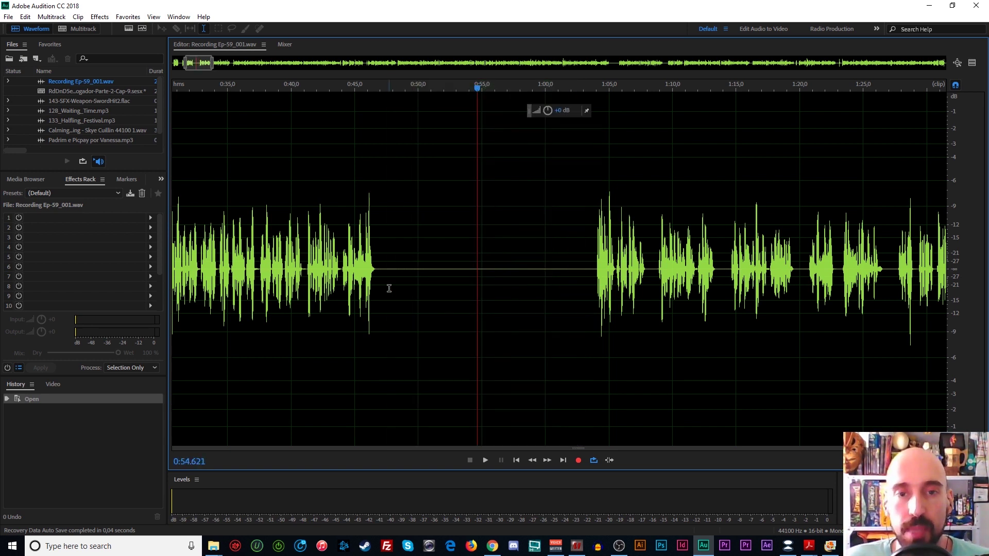
{"action": "left_click_drag", "start_coordinate": [580, 283], "coordinate": [399, 288]}
{"action": "left_click", "coordinate": [472, 293]}
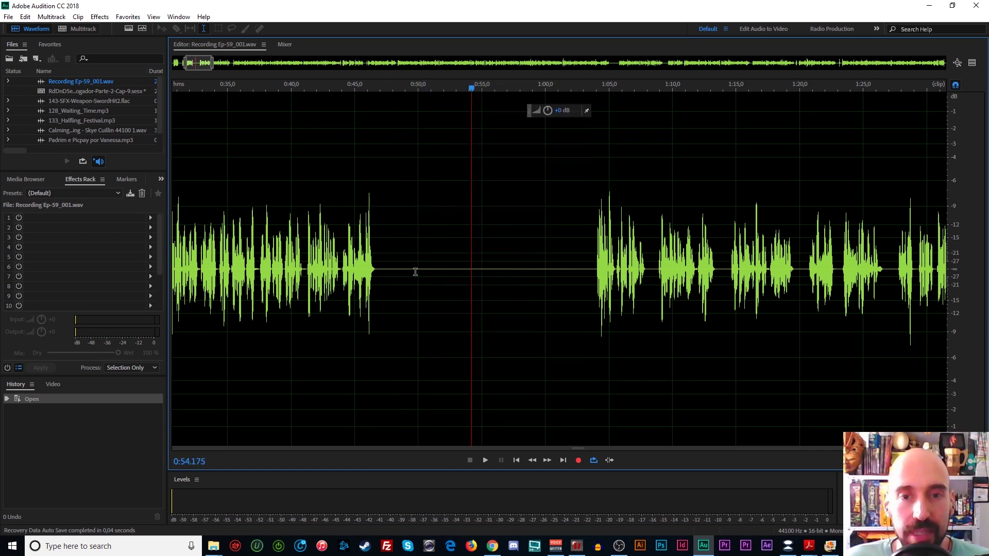
Highlight the silent gap from about 0:49 to 1:02, place the playhead near 0:42 and show the spectral frequency display
{"action": "left_click_drag", "start_coordinate": [400, 281], "coordinate": [575, 294]}
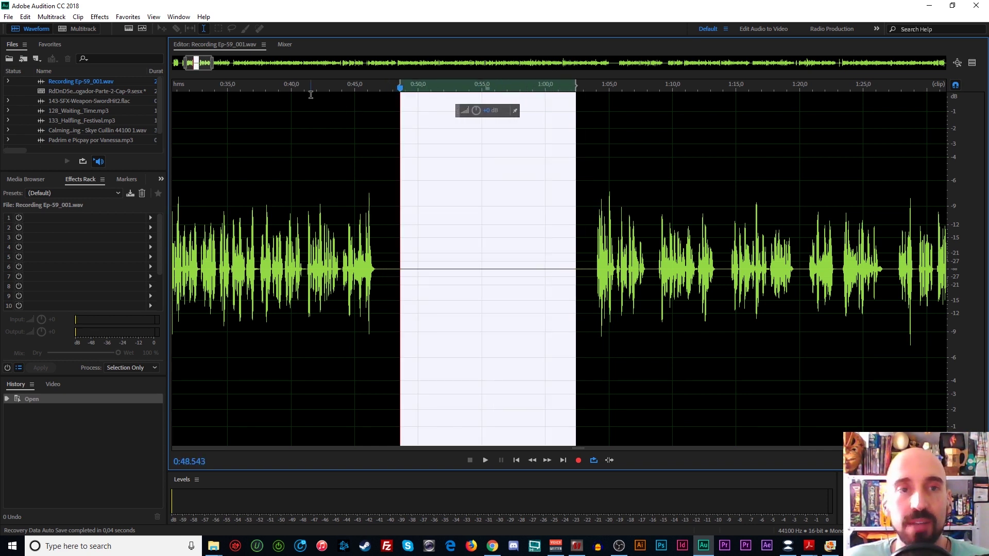
{"action": "left_click", "coordinate": [315, 152]}
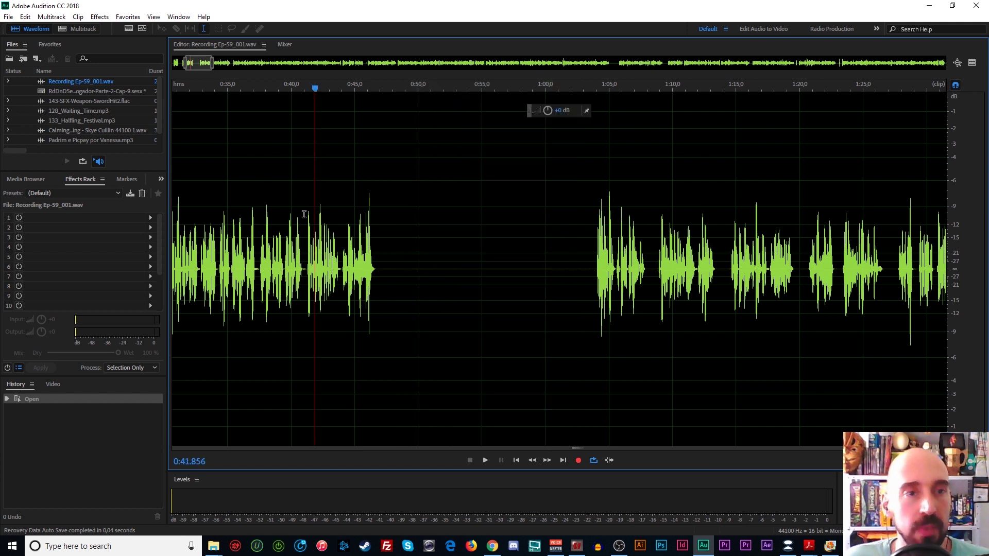
{"action": "left_click", "coordinate": [128, 29]}
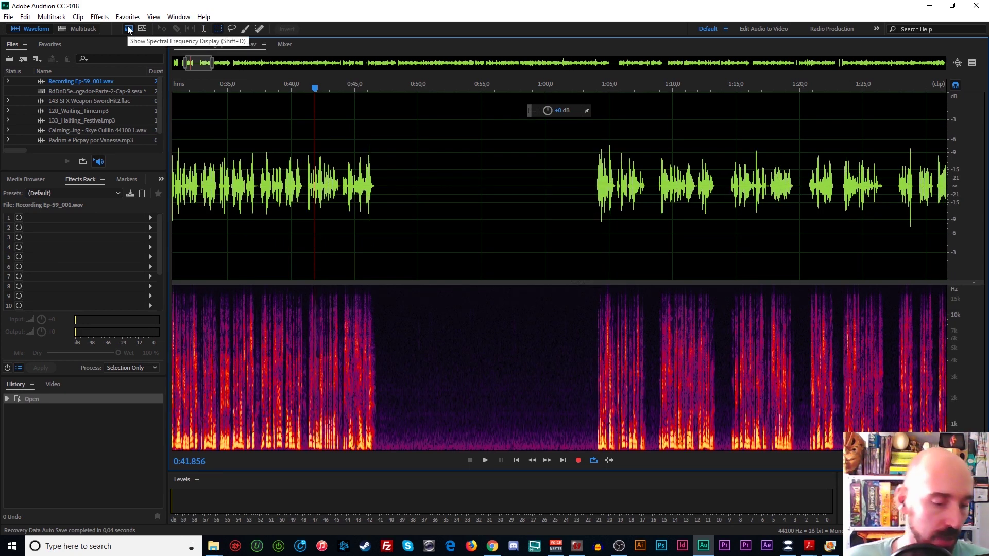
{"action": "key", "text": "shift+d"}
{"action": "key", "text": "shift+d"}
Highlight the silent gap from about 0:49 to 1:02 in the spectral view and play it to hear the background noise
{"action": "left_click", "coordinate": [461, 221]}
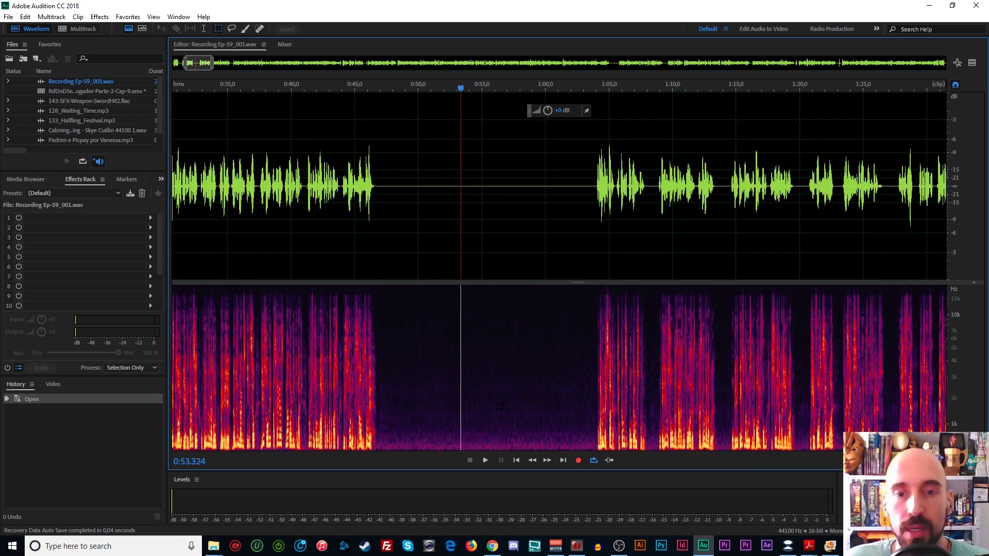
{"action": "left_click_drag", "start_coordinate": [431, 233], "coordinate": [520, 250]}
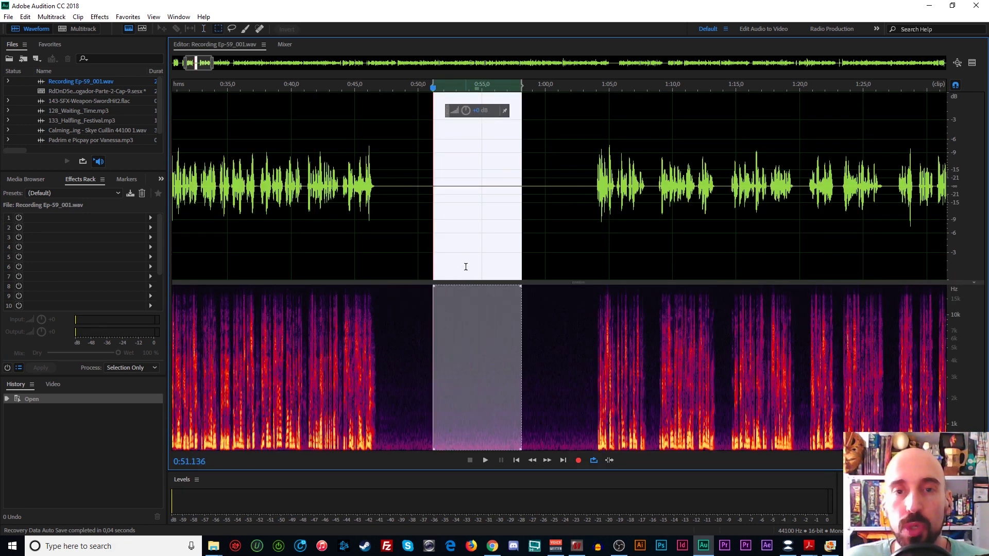
{"action": "left_click", "coordinate": [464, 249]}
{"action": "left_click_drag", "start_coordinate": [405, 220], "coordinate": [572, 228]}
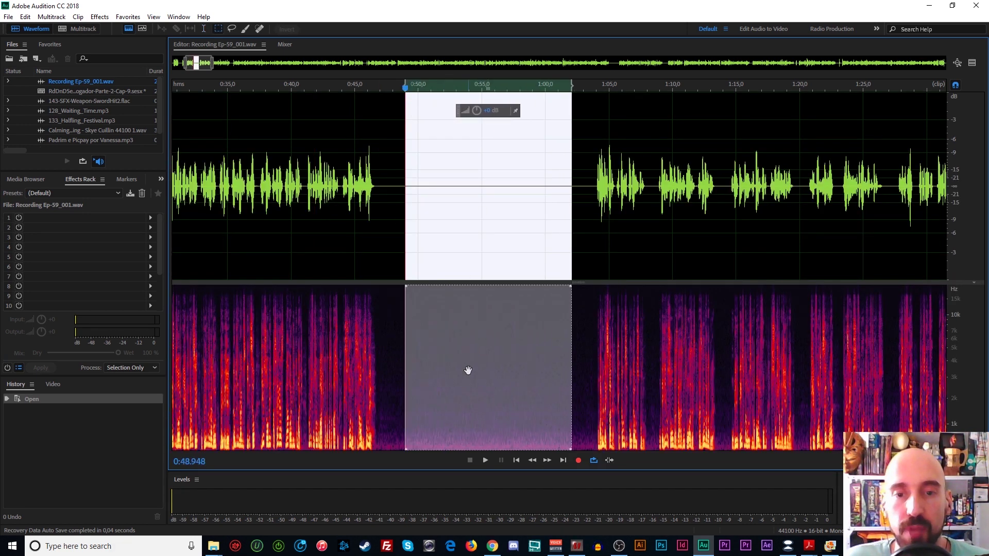
{"action": "key", "text": "space"}
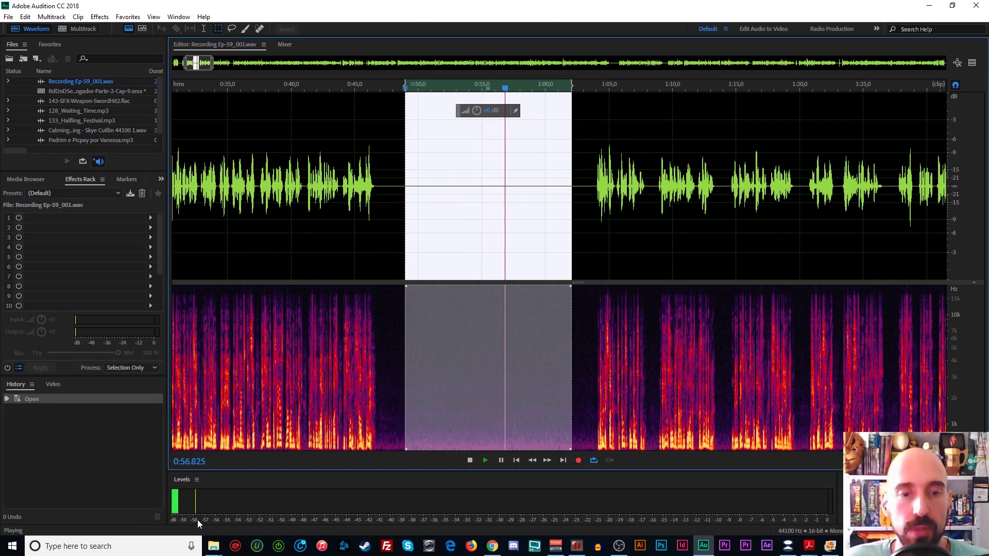
{"action": "left_click", "coordinate": [464, 217]}
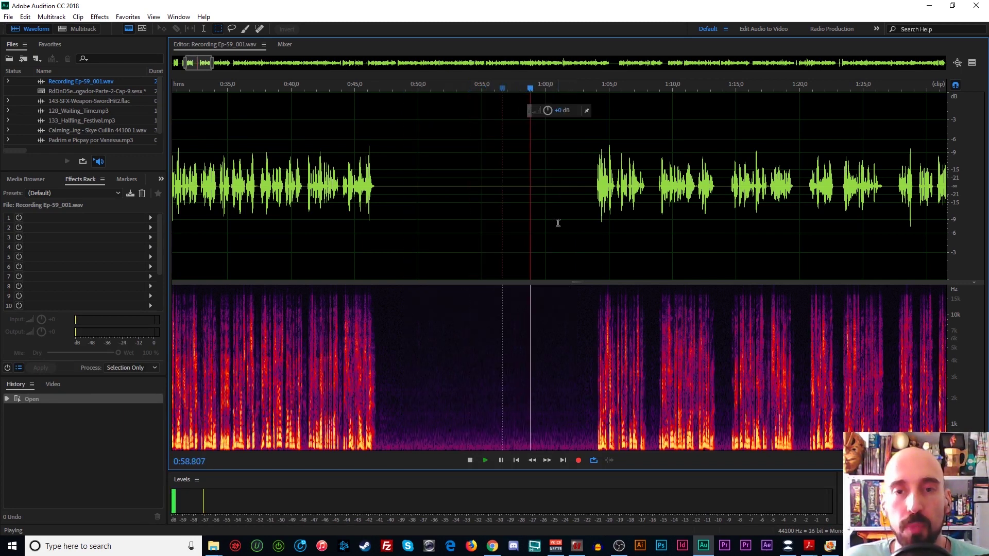
Compare the silent gap from about 0:51 to 1:02 with the narration passage from about 0:36 to 0:47, highlighting each
{"action": "left_click_drag", "start_coordinate": [572, 207], "coordinate": [427, 196]}
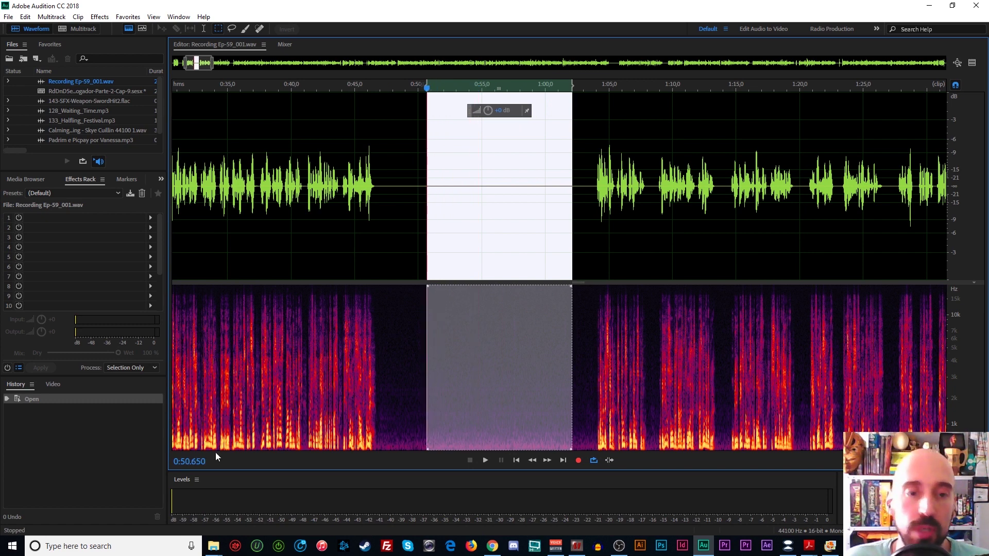
{"action": "left_click", "coordinate": [495, 233]}
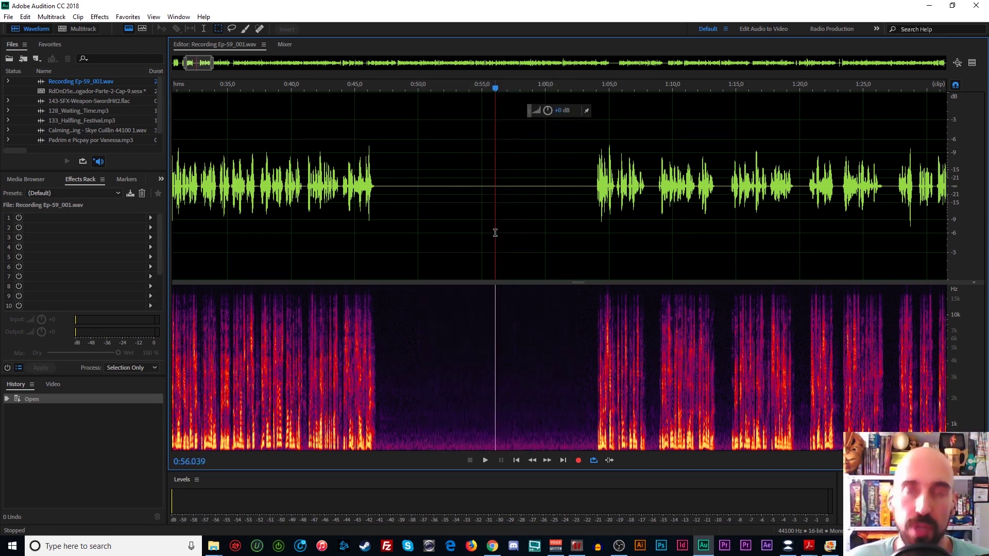
{"action": "left_click", "coordinate": [470, 223]}
{"action": "left_click_drag", "start_coordinate": [237, 217], "coordinate": [387, 222]}
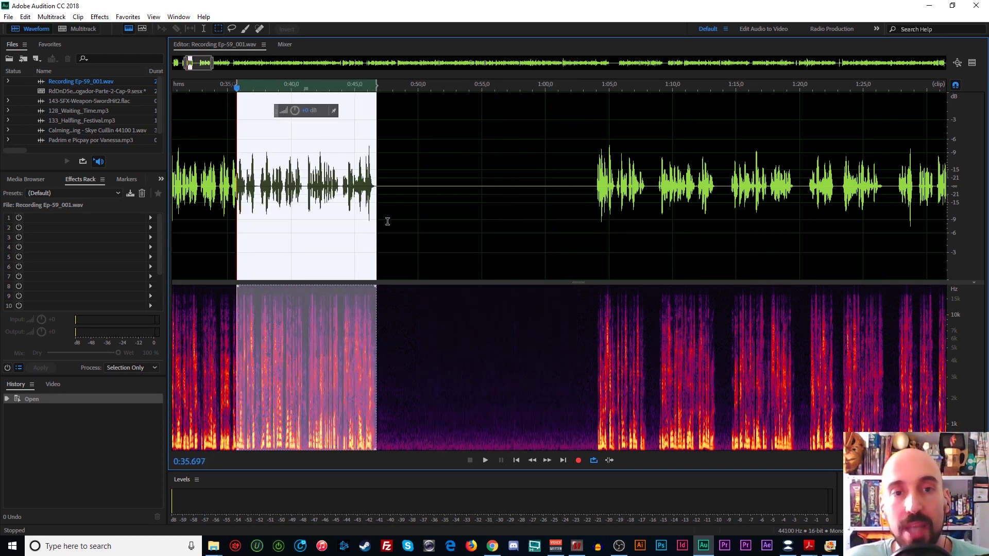
{"action": "left_click", "coordinate": [481, 191]}
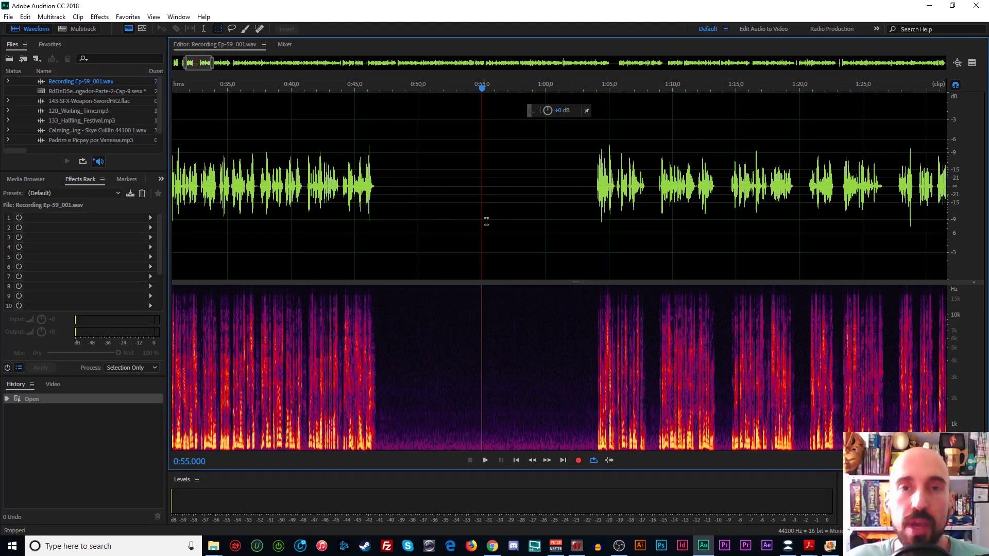
Capture a noise print with the Noise Reduction effect from the silent gap between about 0:51 and 0:55
{"action": "mouse_move", "coordinate": [495, 211]}
{"action": "left_mouse_down"}
{"action": "mouse_move", "coordinate": [427, 204]}
{"action": "mouse_move", "coordinate": [482, 204]}
{"action": "left_mouse_up"}
{"action": "left_click", "coordinate": [100, 17]}
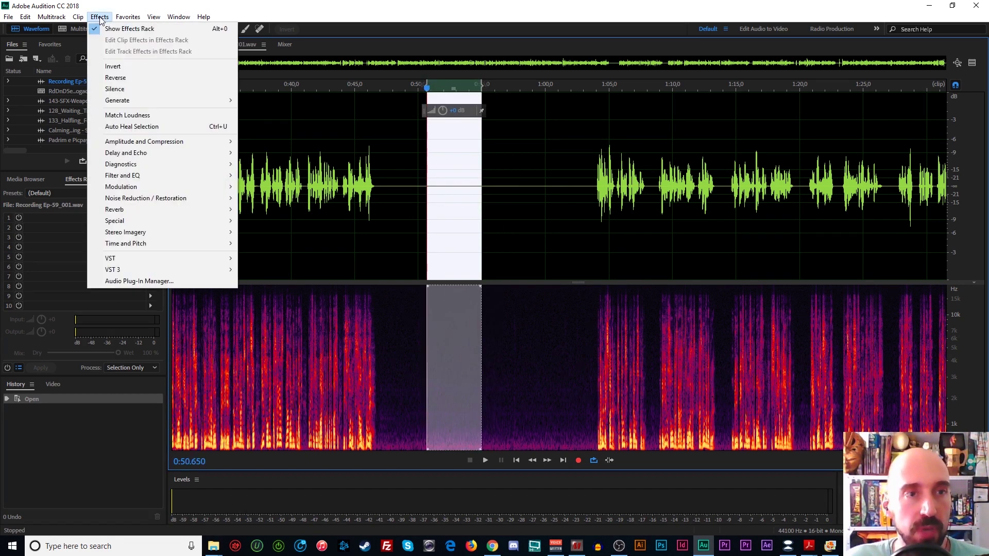
{"action": "mouse_move", "coordinate": [177, 145]}
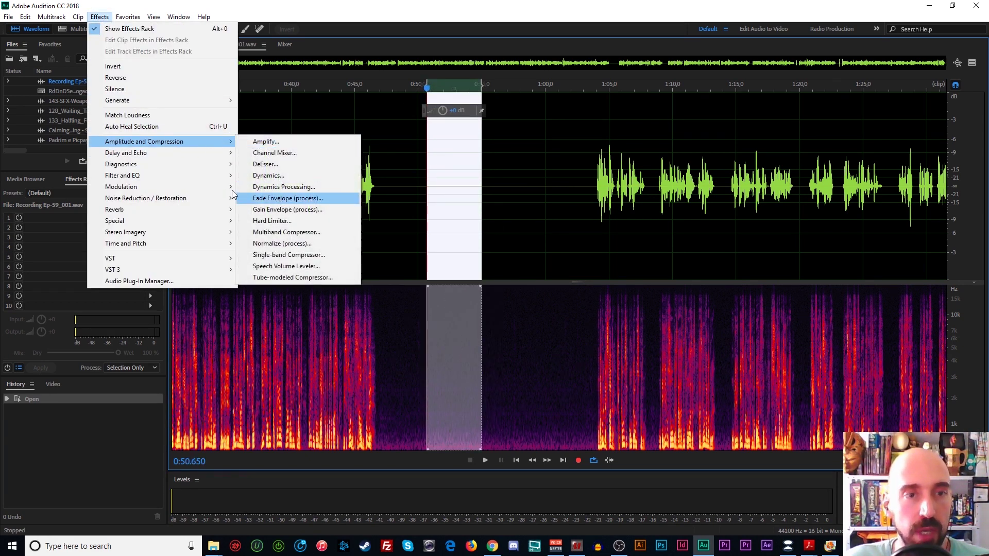
{"action": "mouse_move", "coordinate": [135, 202]}
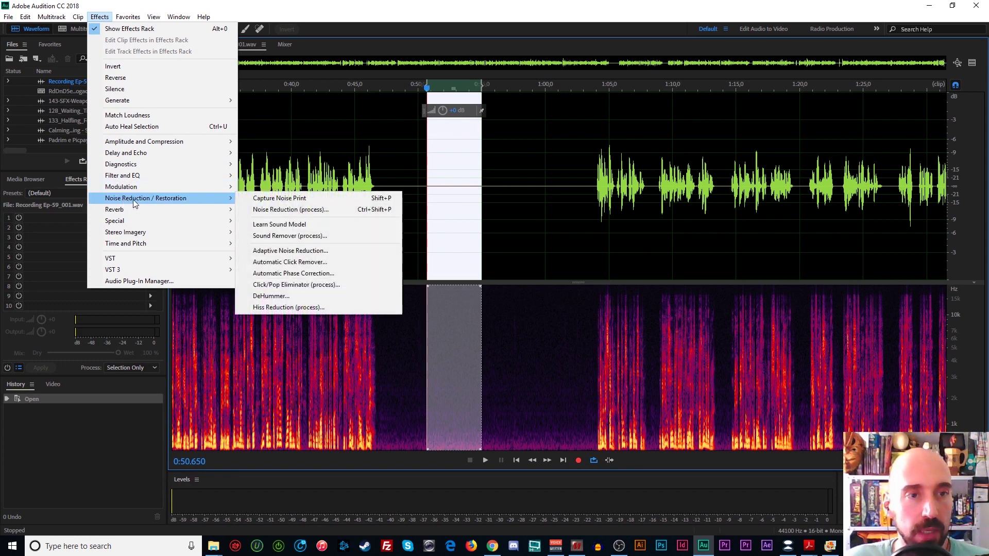
{"action": "left_click", "coordinate": [271, 209]}
{"action": "left_click_drag", "start_coordinate": [278, 77], "coordinate": [211, 47]}
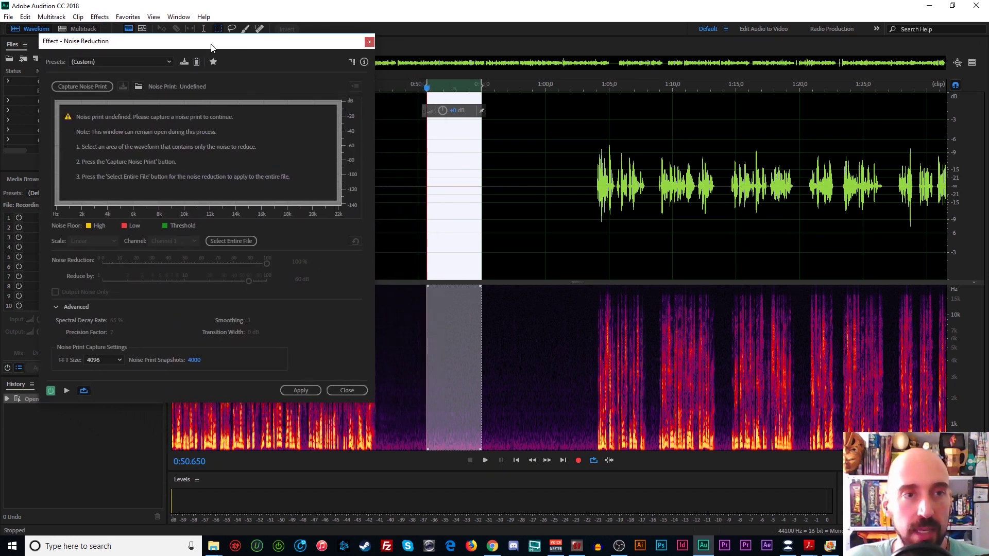
{"action": "left_click", "coordinate": [98, 87]}
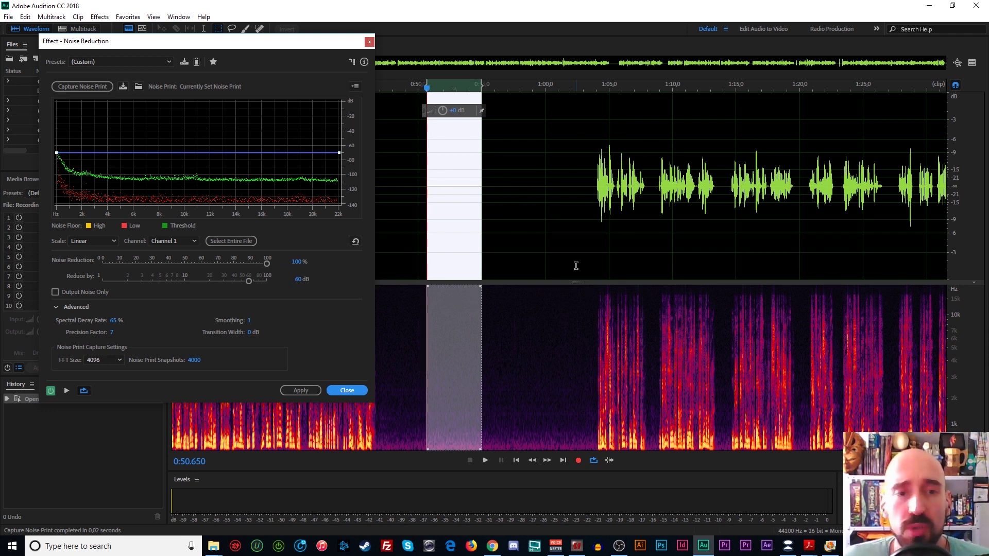
Apply the Noise Reduction effect to the entire file using the captured noise print, and clear the selection
{"action": "left_click", "coordinate": [227, 241]}
{"action": "left_click", "coordinate": [304, 391]}
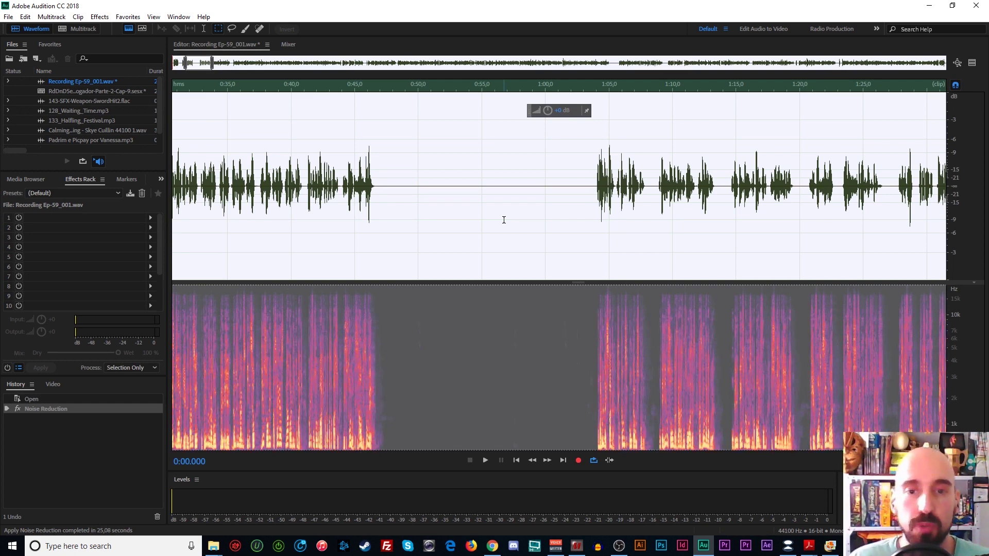
{"action": "left_click", "coordinate": [504, 220]}
Examine the cleaned gap from about 0:49 to 1:00 and play the end of the preceding narration passage
{"action": "left_click_drag", "start_coordinate": [404, 240], "coordinate": [540, 240]}
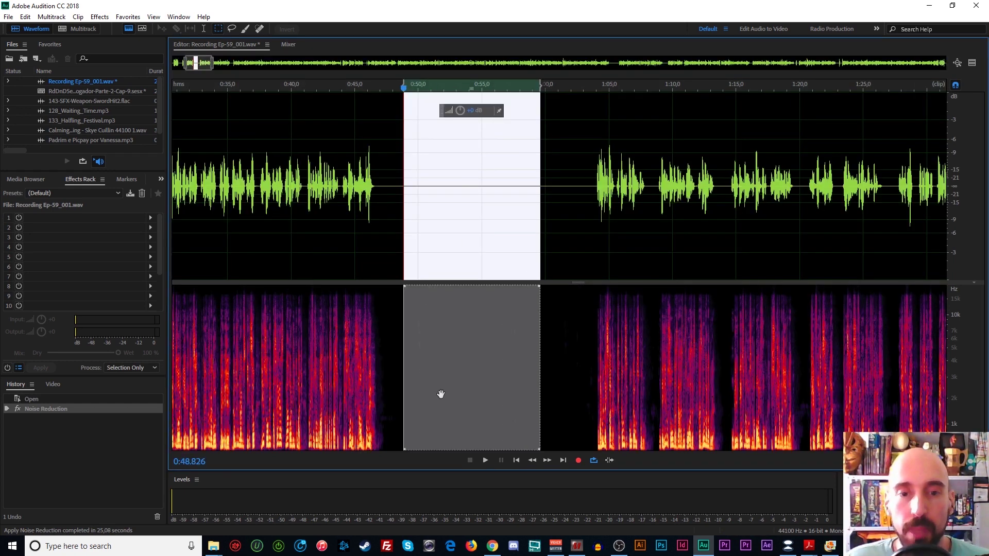
{"action": "left_click", "coordinate": [340, 261]}
{"action": "left_click", "coordinate": [332, 237]}
{"action": "key", "text": "space"}
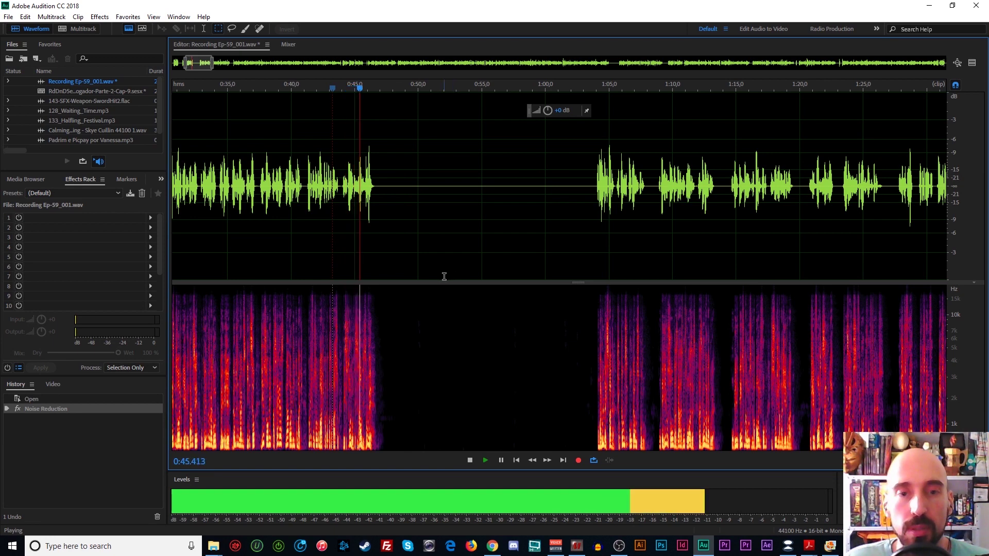
{"action": "left_click", "coordinate": [338, 229]}
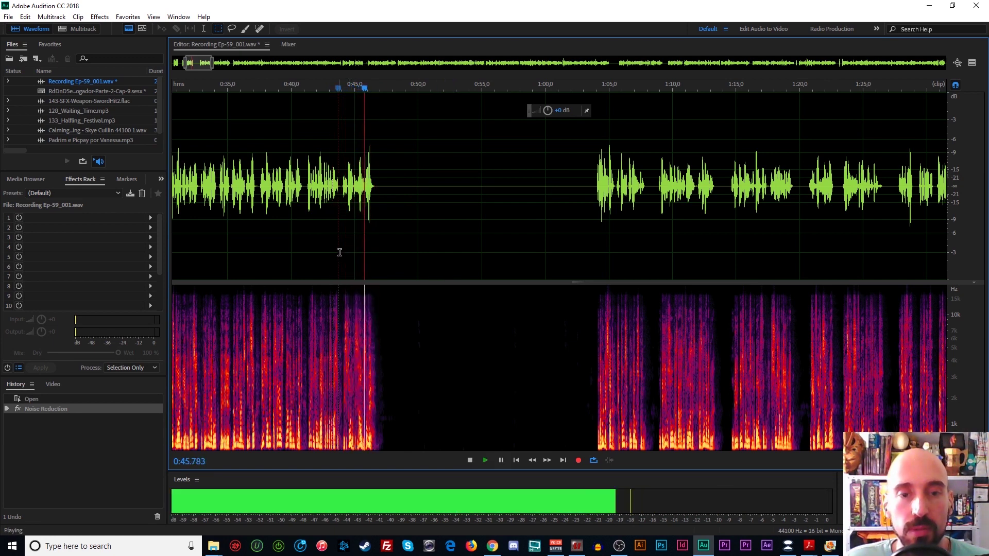
{"action": "key", "text": "space"}
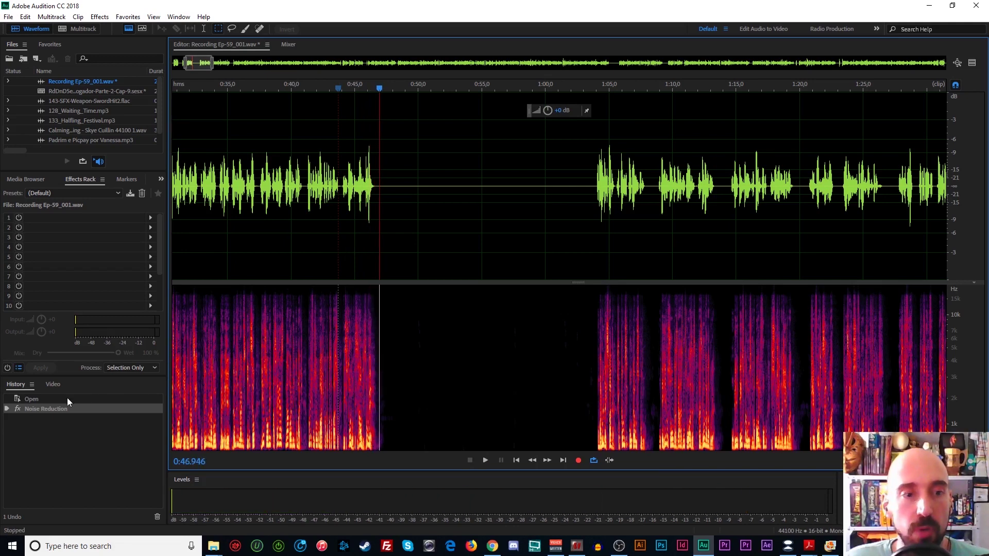
Play the same passage in its original state from the history, and restore the Noise Reduction state to compare the gap
{"action": "left_click", "coordinate": [67, 397]}
{"action": "key", "text": "space"}
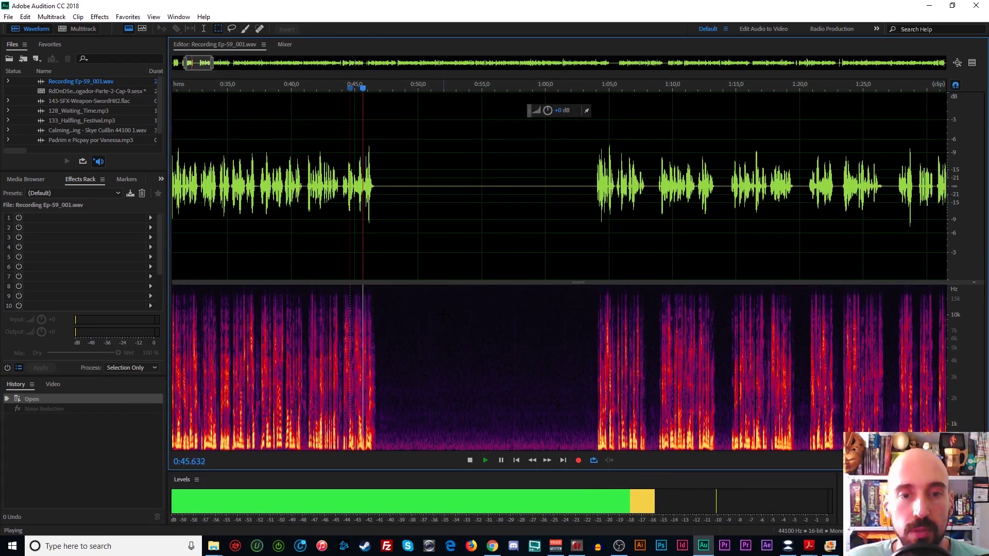
{"action": "key", "text": "space"}
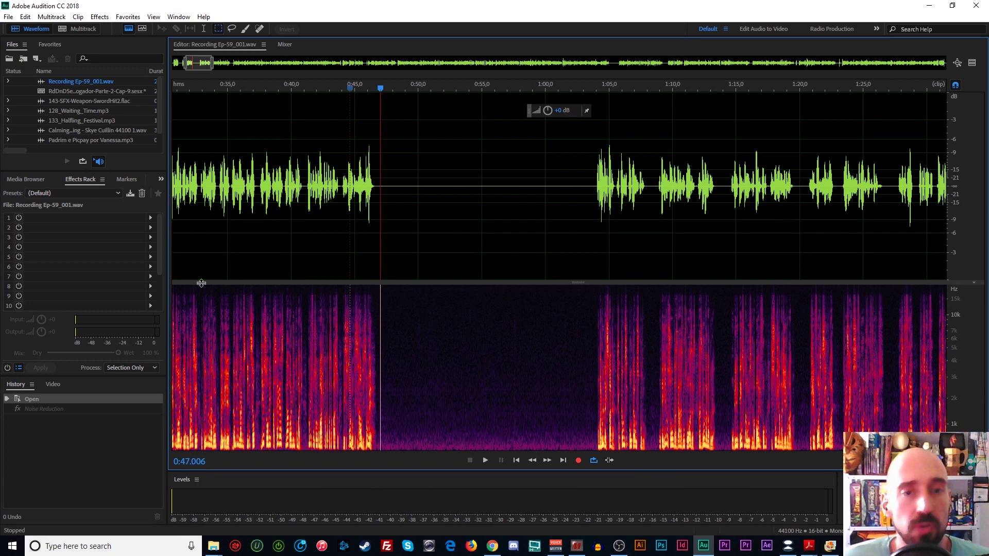
{"action": "left_click", "coordinate": [82, 410]}
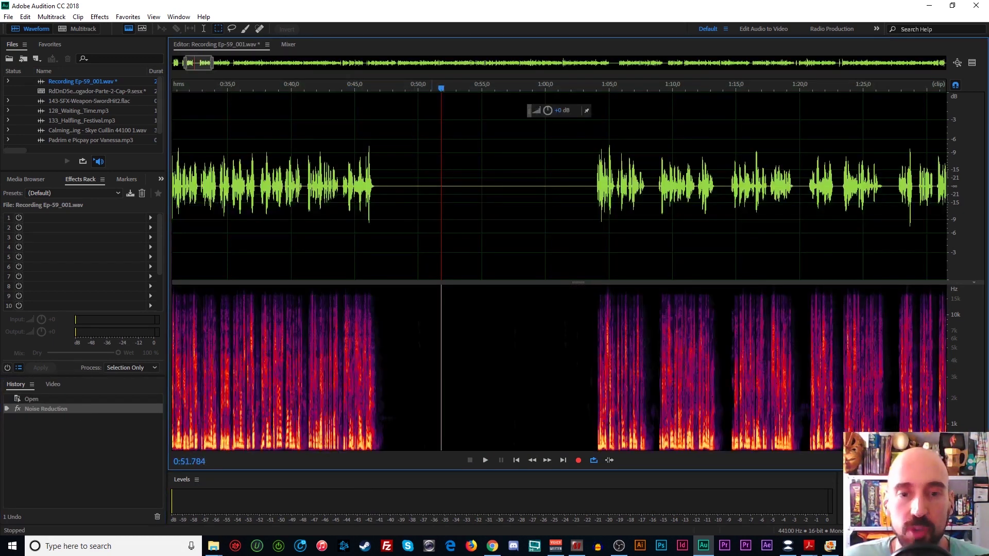
{"action": "left_click_drag", "start_coordinate": [401, 396], "coordinate": [590, 451]}
{"action": "left_click", "coordinate": [474, 197]}
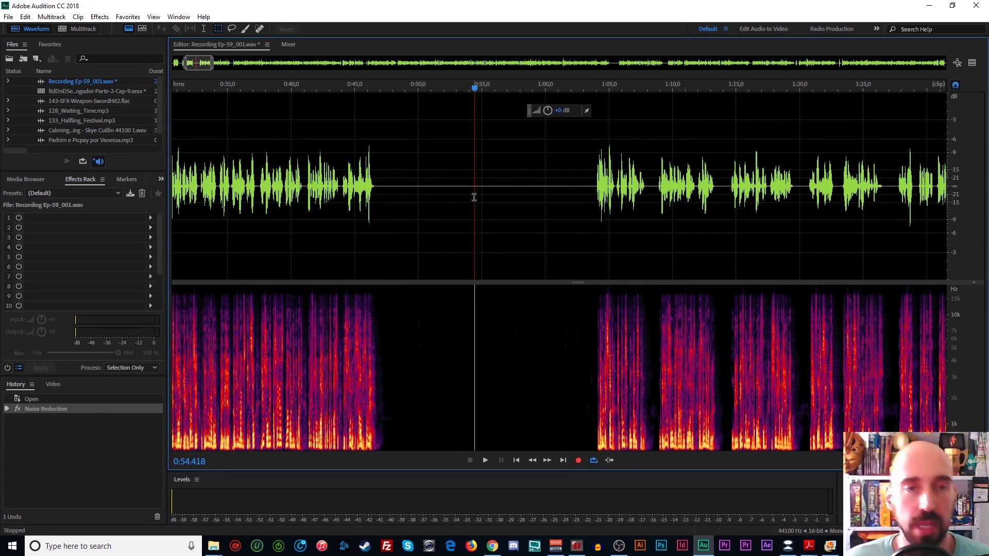
Show the favorites list with a wider name column, and apply the Single-band Compressor to the file with the Voice Leveler preset
{"action": "left_click", "coordinate": [51, 45]}
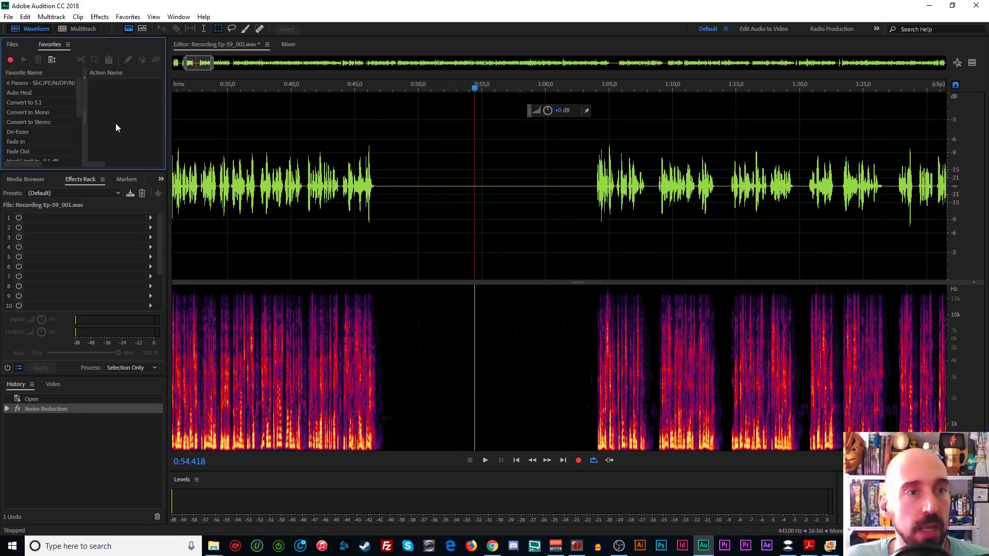
{"action": "left_click_drag", "start_coordinate": [85, 124], "coordinate": [102, 125]}
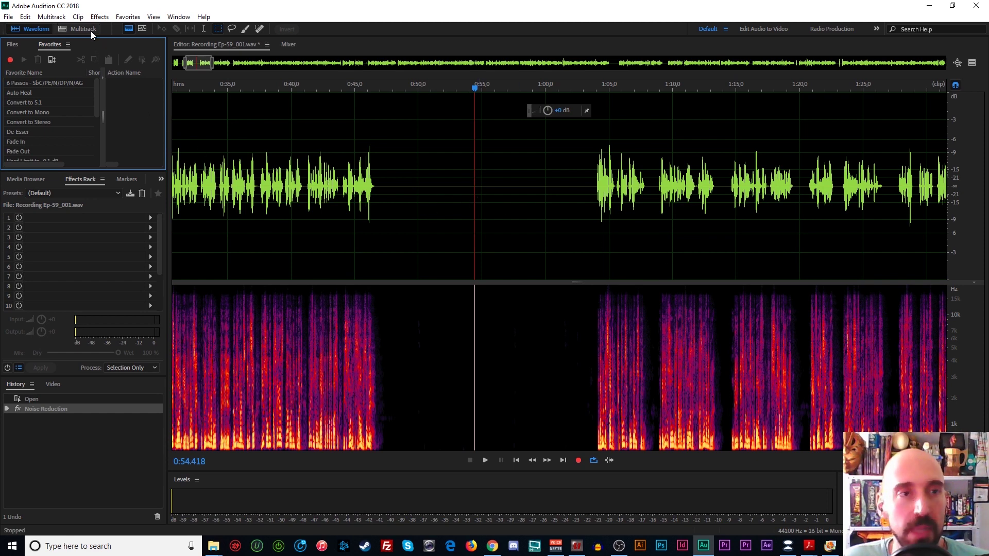
{"action": "left_click", "coordinate": [51, 17]}
{"action": "mouse_move", "coordinate": [99, 17]}
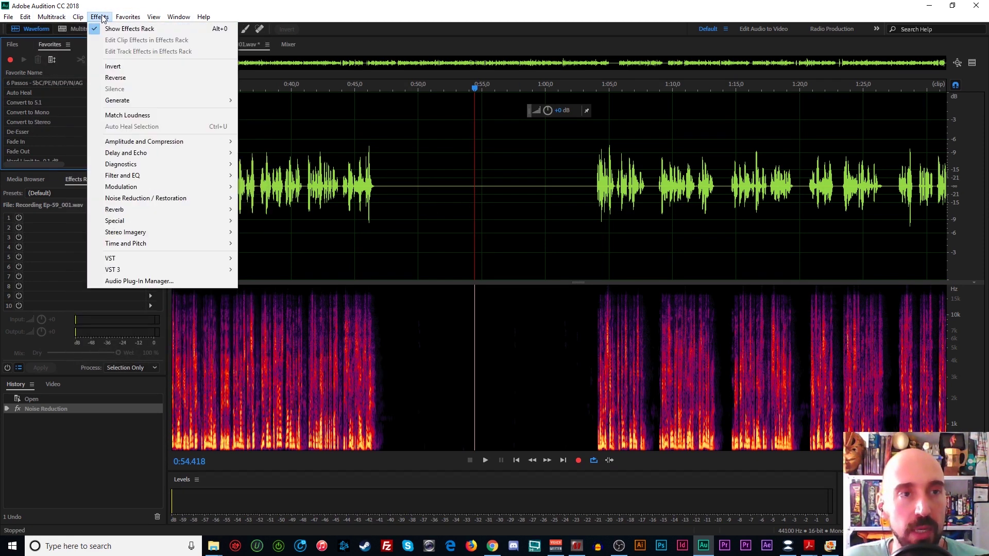
{"action": "mouse_move", "coordinate": [140, 141]}
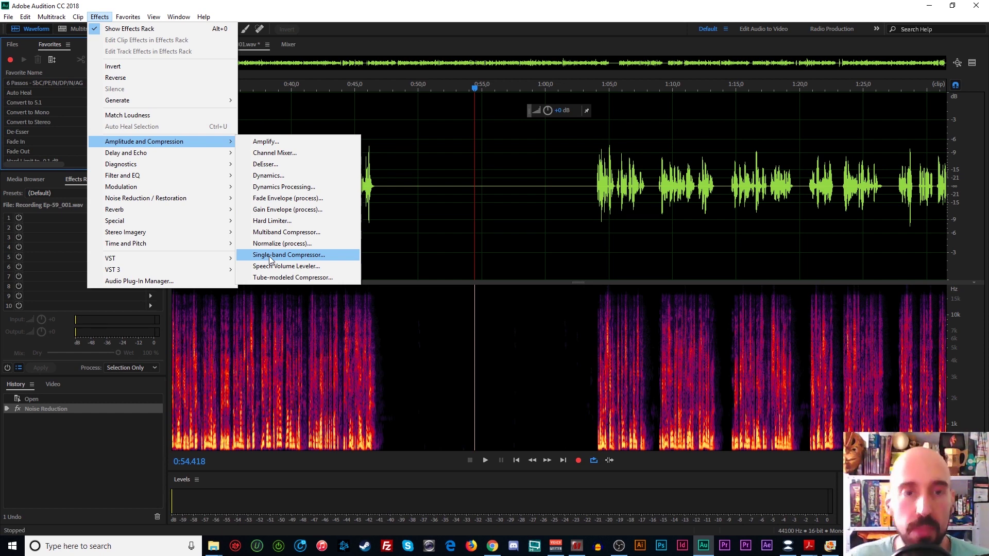
{"action": "left_click", "coordinate": [334, 258]}
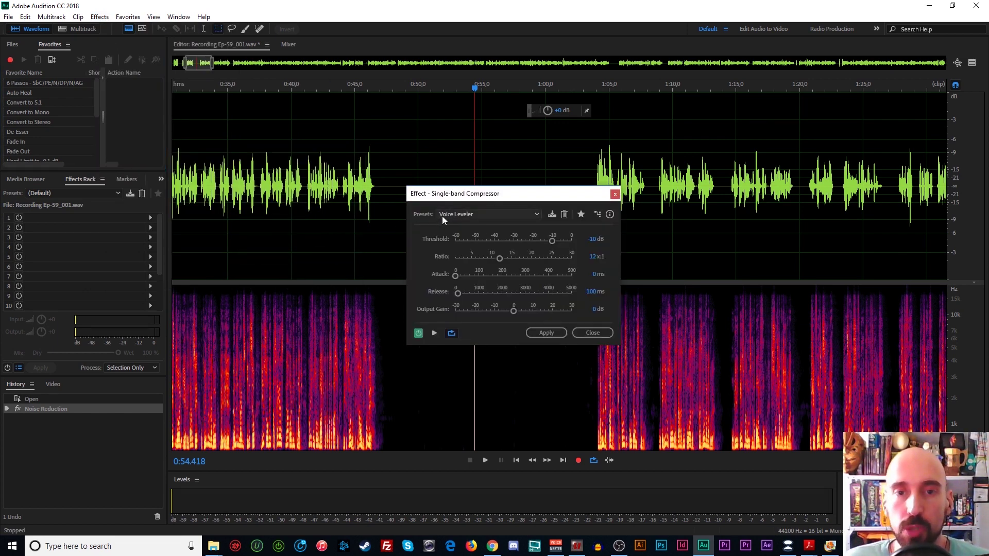
{"action": "left_click", "coordinate": [547, 334]}
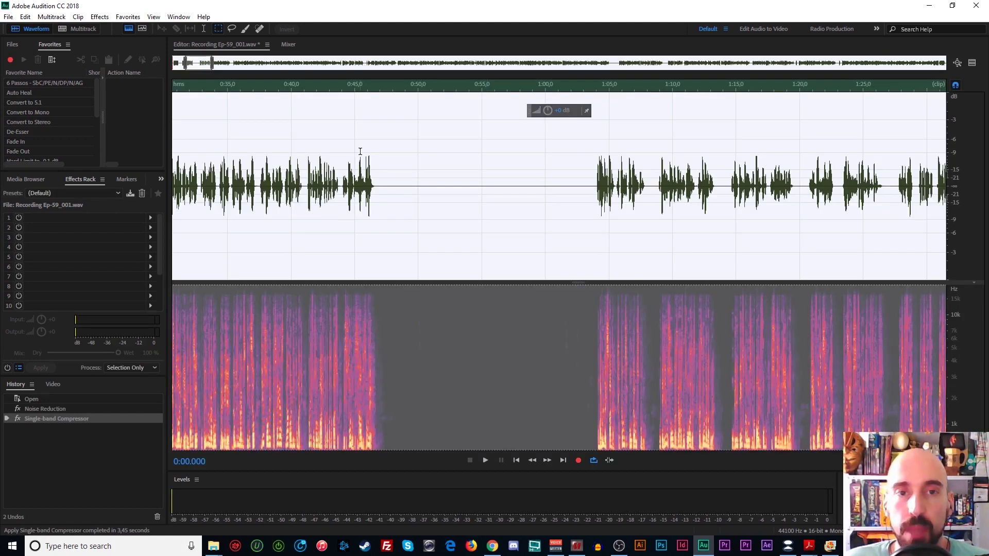
Compare the waveform's peaks before and after compression by switching between the Noise Reduction and Single-band Compressor history states
{"action": "left_click", "coordinate": [97, 409]}
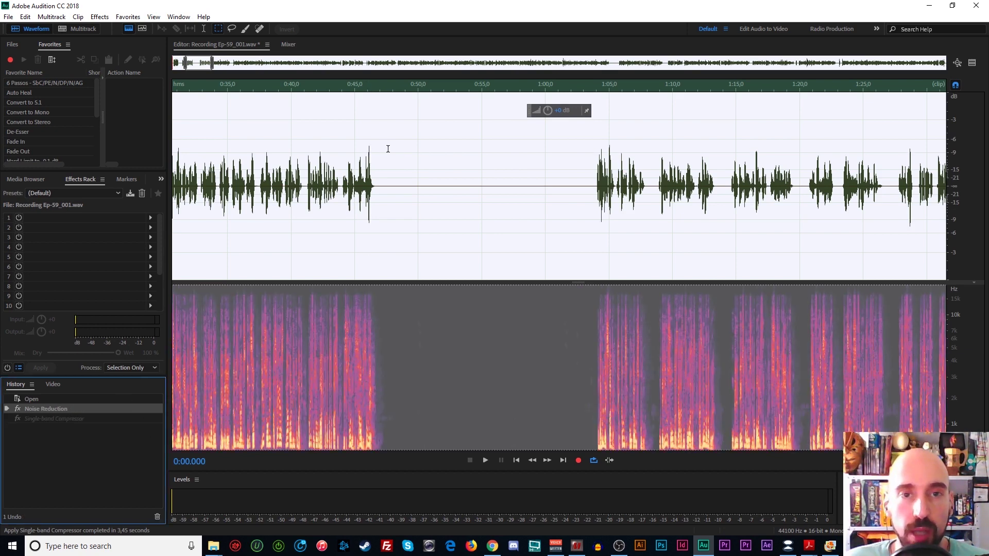
{"action": "left_click", "coordinate": [113, 419]}
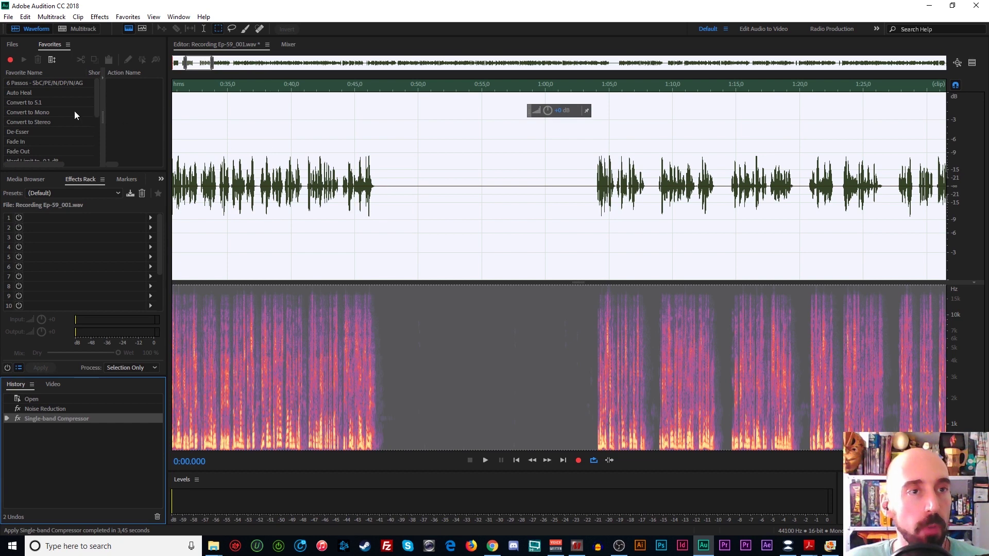
Show the action list of the "6 Passos" favorite, widening the panel and the actions area so the effect names are readable
{"action": "left_click", "coordinate": [100, 17]}
{"action": "mouse_move", "coordinate": [144, 188]}
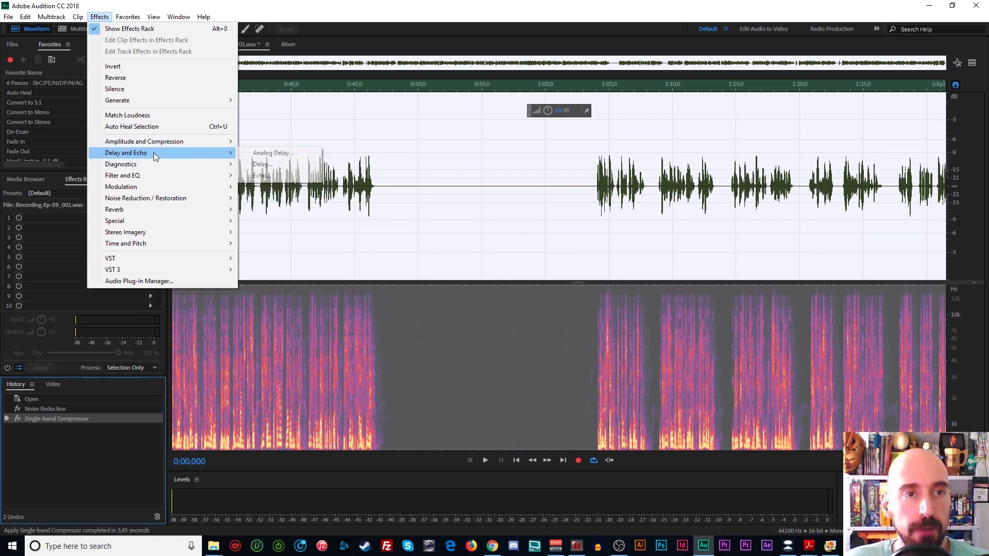
{"action": "mouse_move", "coordinate": [157, 172]}
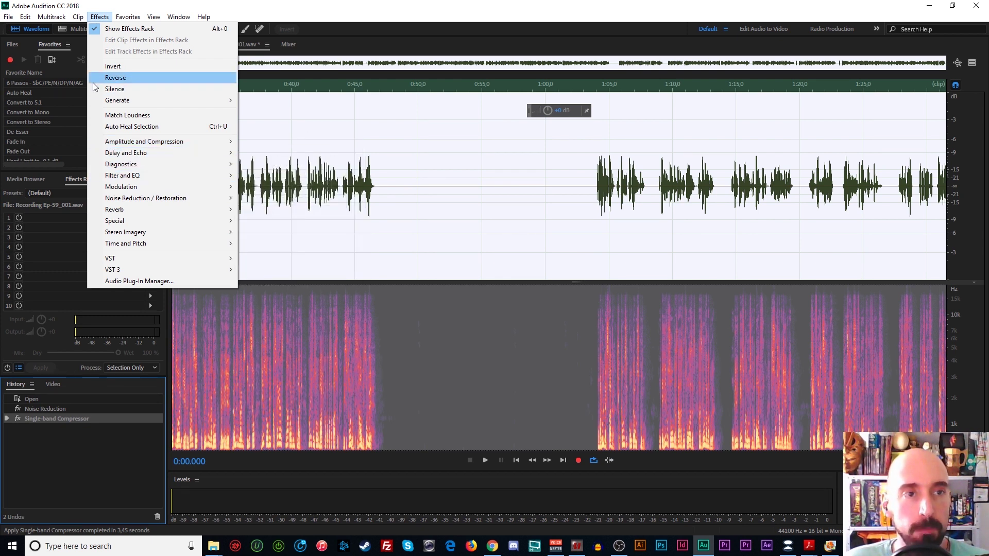
{"action": "left_click", "coordinate": [29, 84]}
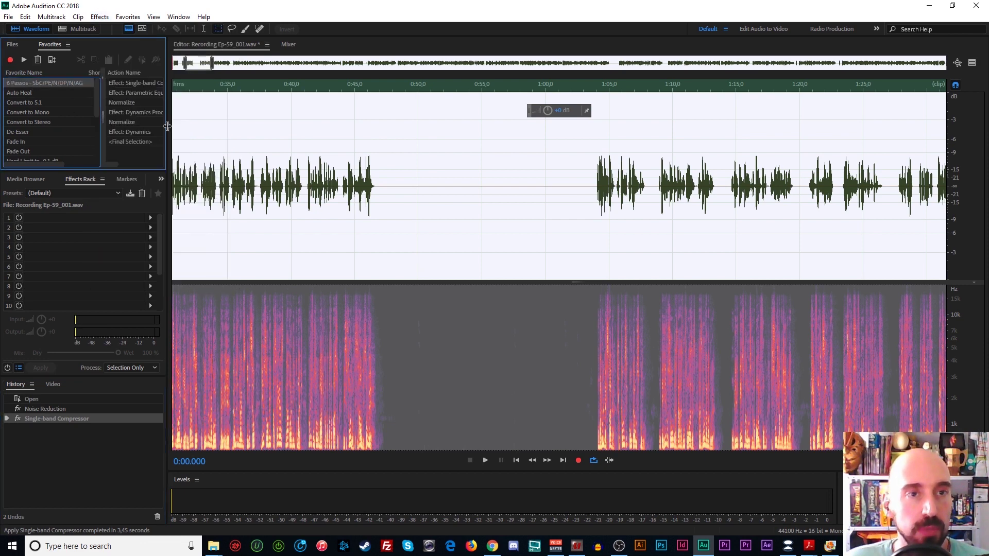
{"action": "left_click_drag", "start_coordinate": [167, 127], "coordinate": [237, 124]}
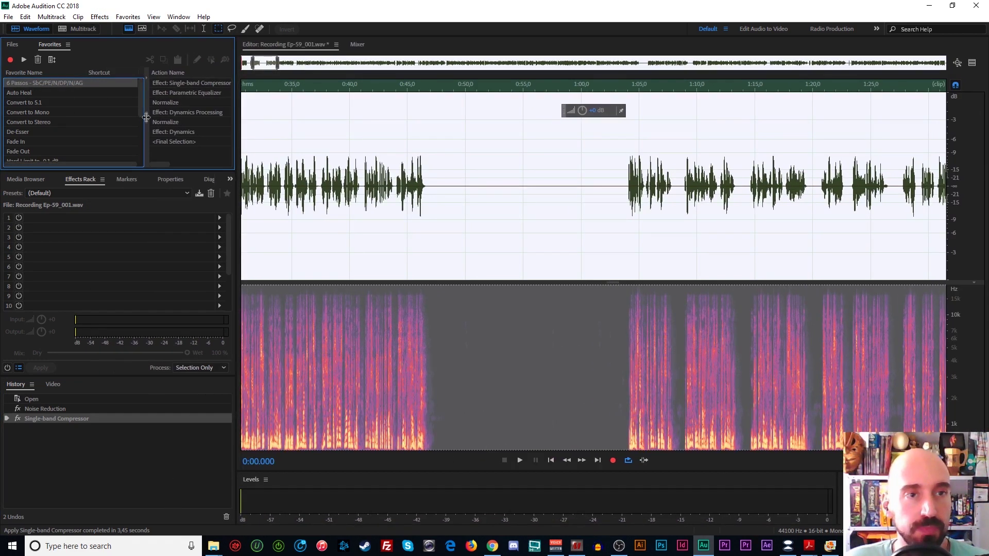
{"action": "left_click_drag", "start_coordinate": [147, 117], "coordinate": [99, 113]}
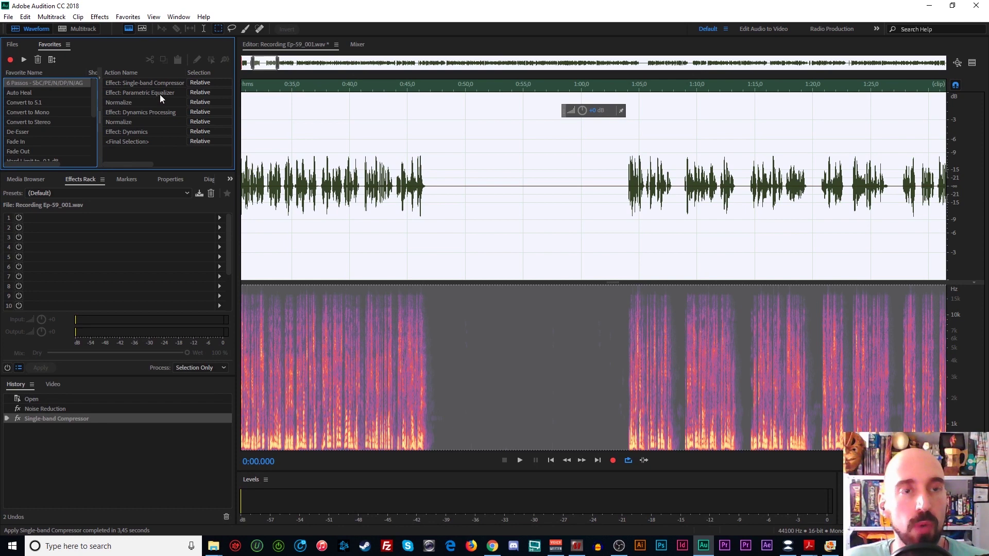
Apply the Parametric Equalizer to the file with the Loudness Maximizer preset
{"action": "left_click", "coordinate": [100, 16]}
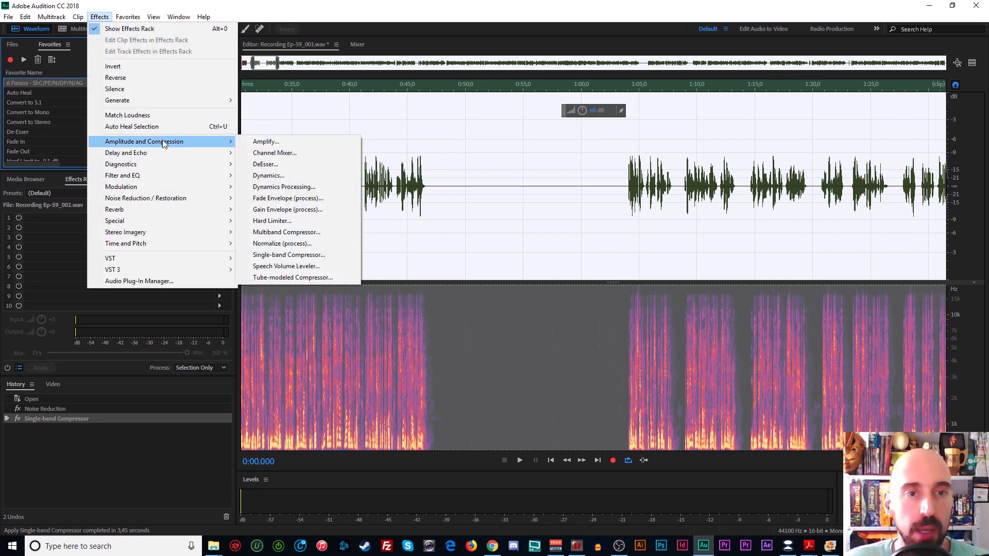
{"action": "mouse_move", "coordinate": [153, 179]}
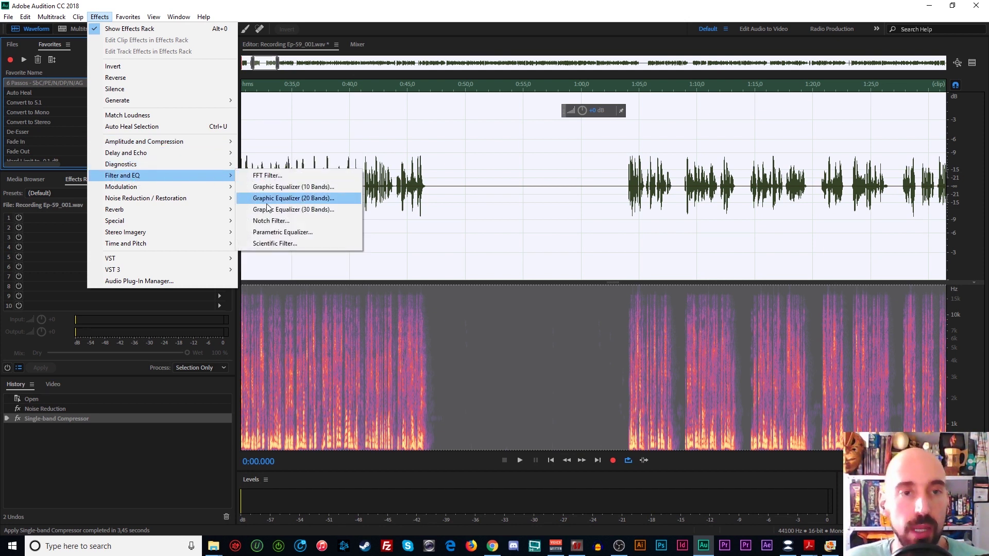
{"action": "left_click", "coordinate": [291, 235]}
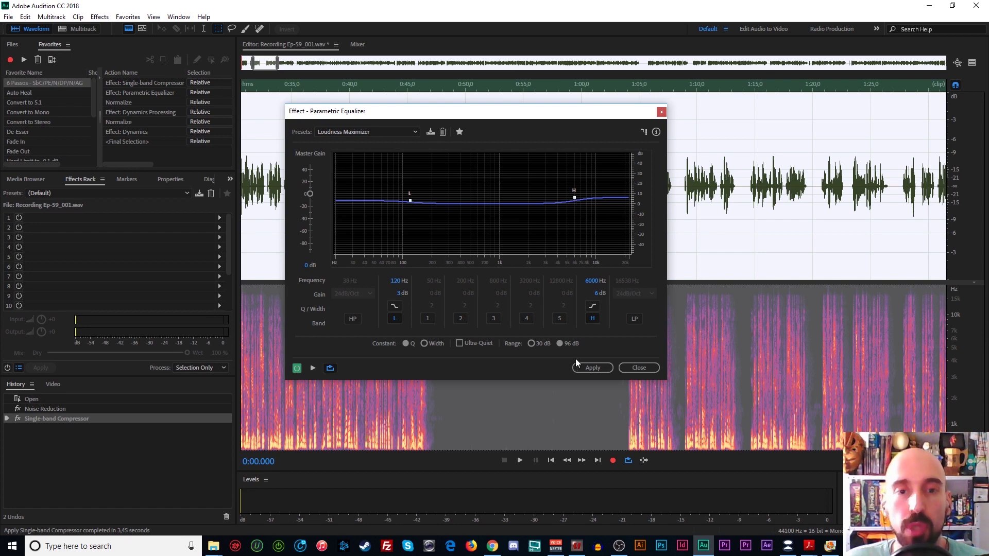
{"action": "left_click", "coordinate": [593, 367]}
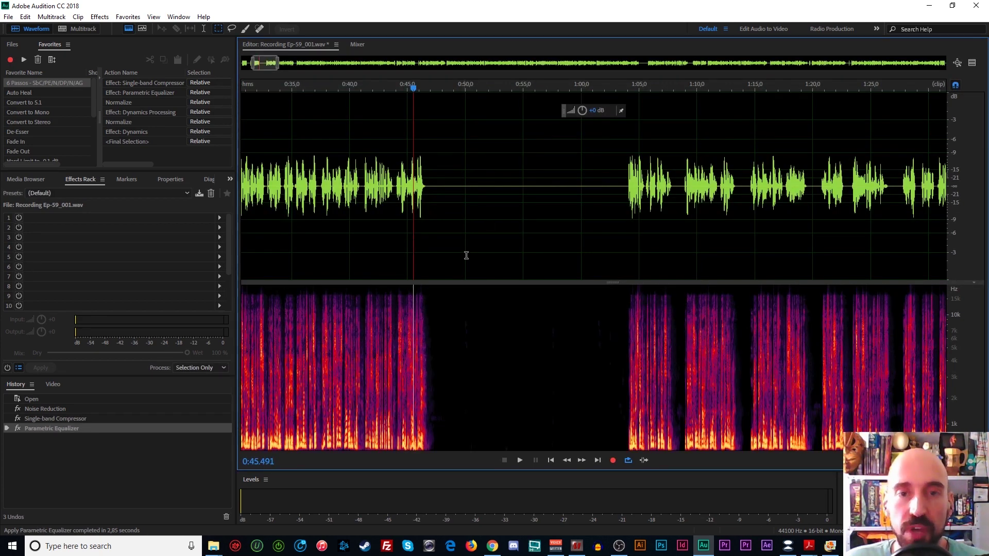
Play a short stretch of the equalized narration from about 0:41 to check how it sounds
{"action": "left_click", "coordinate": [471, 235]}
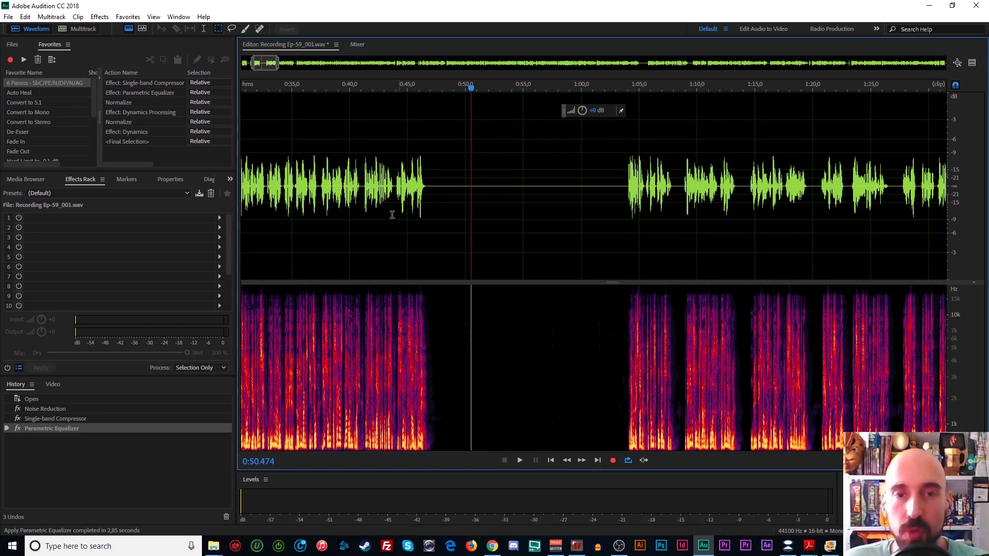
{"action": "left_click", "coordinate": [357, 224]}
{"action": "key", "text": "space"}
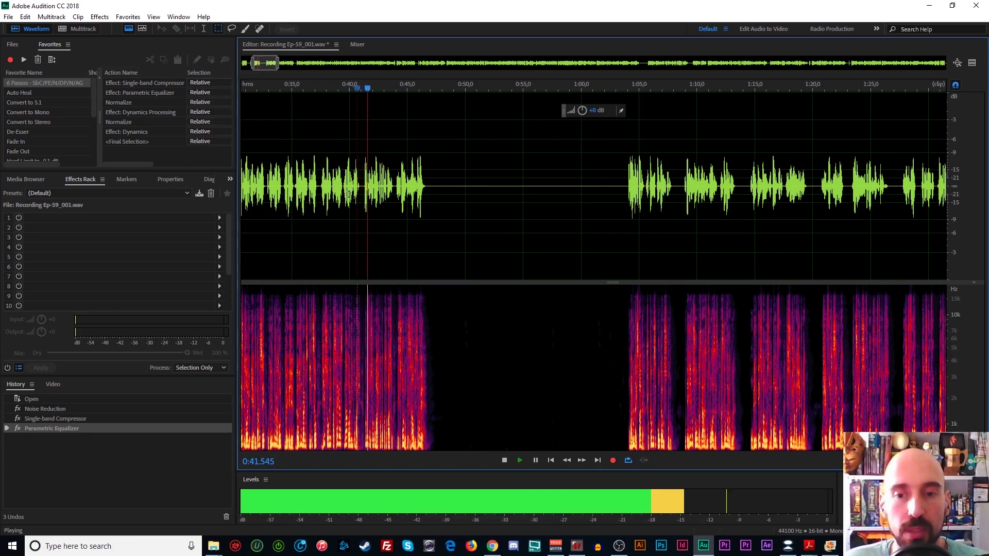
{"action": "key", "text": "space"}
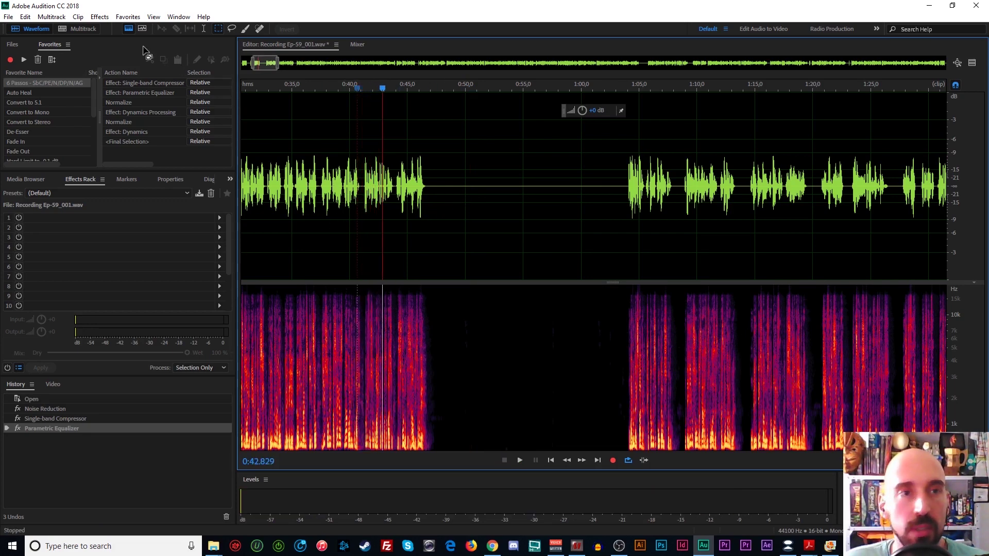
Normalize the whole file to 95.8 % with DC bias adjustment at 0.0 %
{"action": "left_click", "coordinate": [99, 16]}
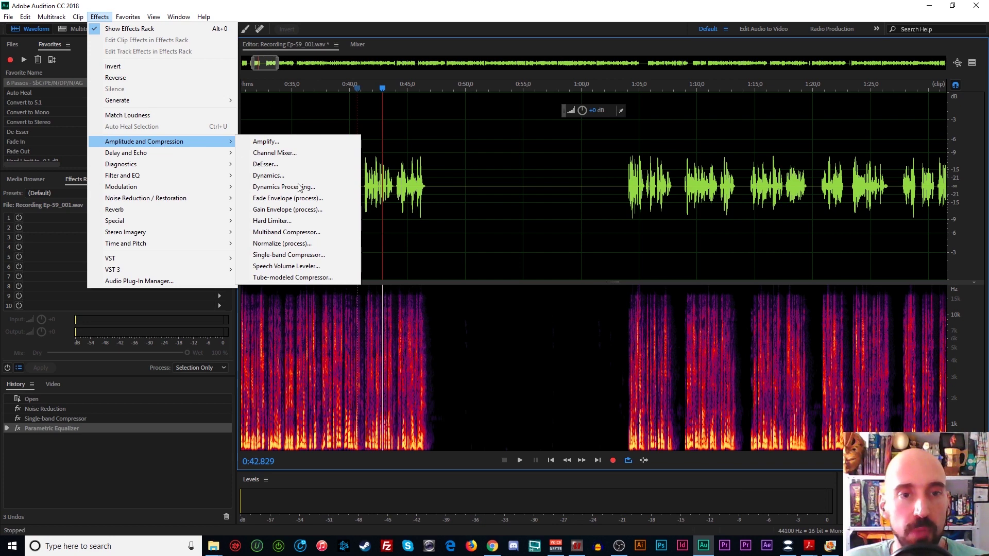
{"action": "left_click", "coordinate": [283, 243]}
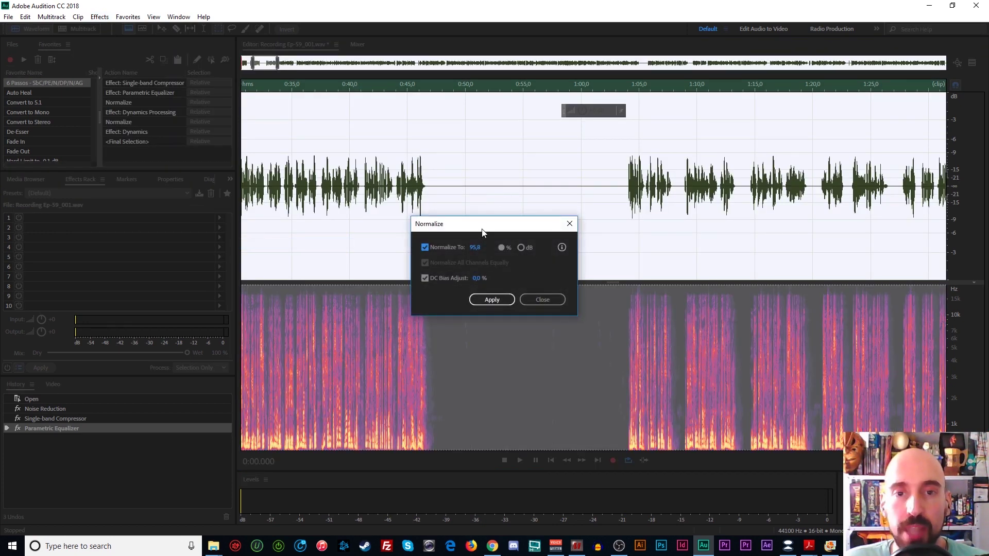
{"action": "left_click_drag", "start_coordinate": [485, 225], "coordinate": [526, 137]}
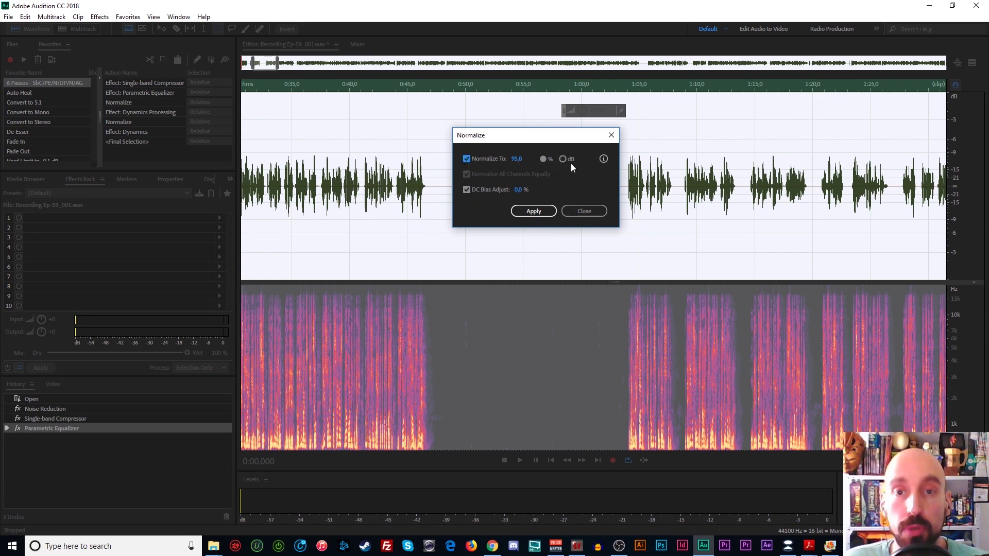
{"action": "left_click", "coordinate": [533, 212]}
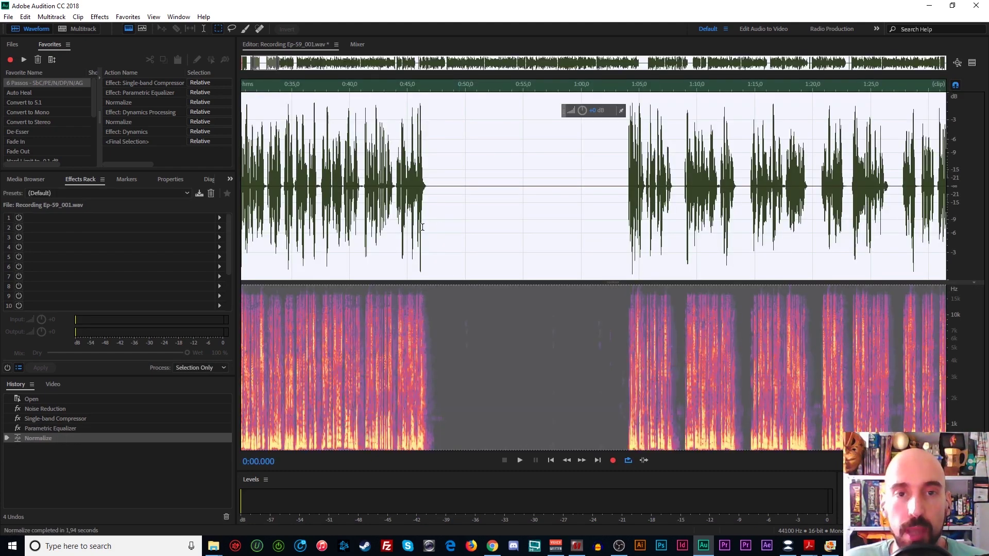
Play the normalized narration from about 0:43 into the silent gap to hear the louder level
{"action": "left_click", "coordinate": [388, 234]}
{"action": "key", "text": "space"}
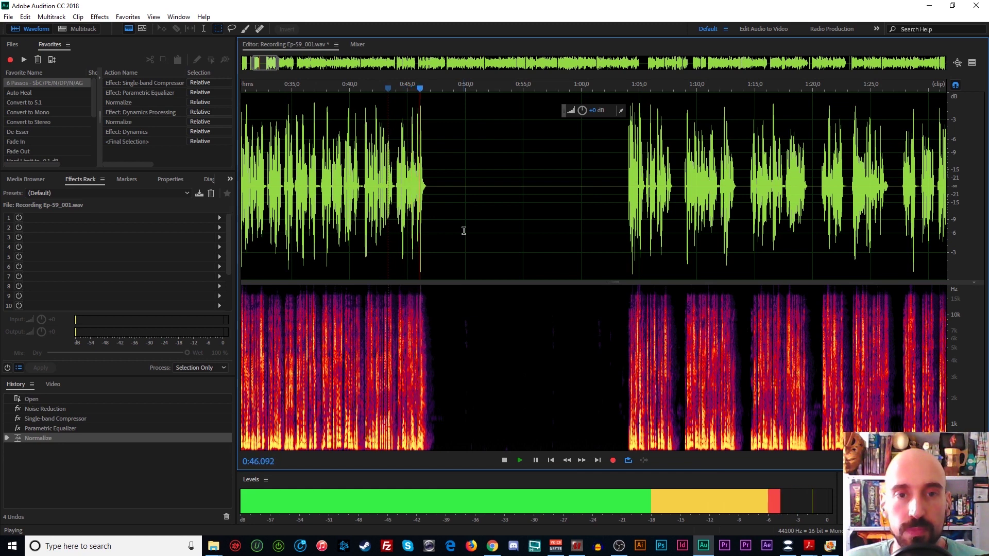
{"action": "key", "text": "space"}
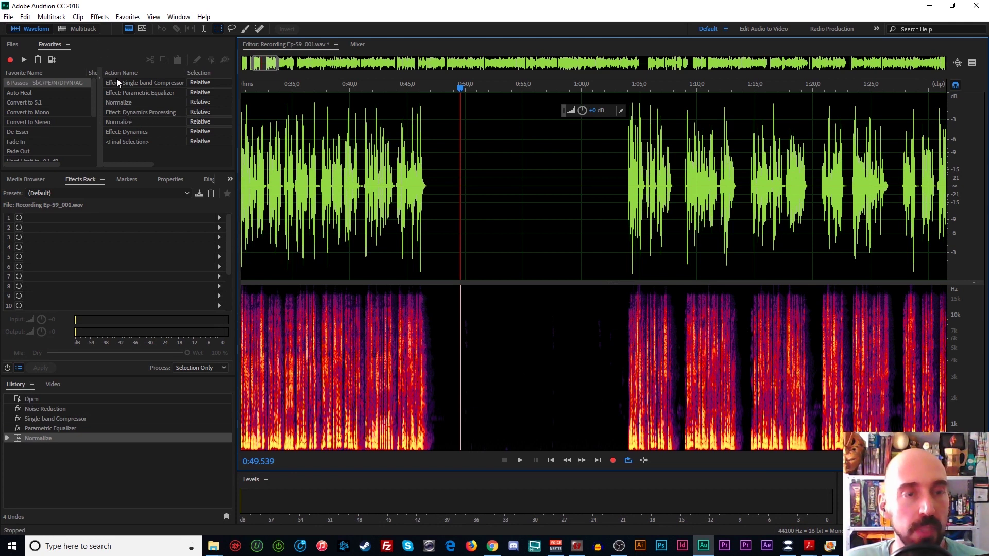
Apply Dynamics Processing with the custom curve: 1.33:1 compressor above -20 dB and 1.06:1 expander below -100 dB
{"action": "left_click", "coordinate": [78, 18]}
{"action": "mouse_move", "coordinate": [100, 18]}
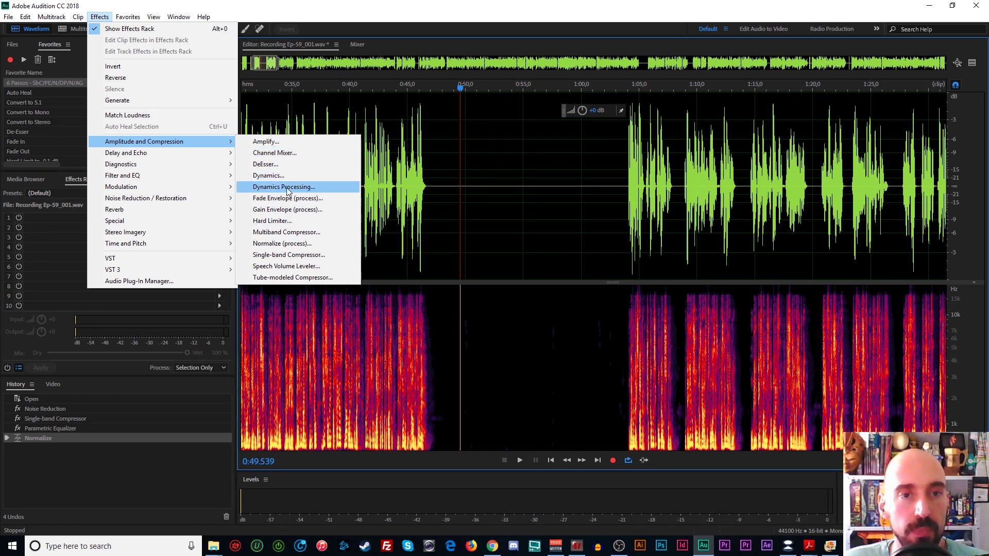
{"action": "left_click", "coordinate": [312, 189]}
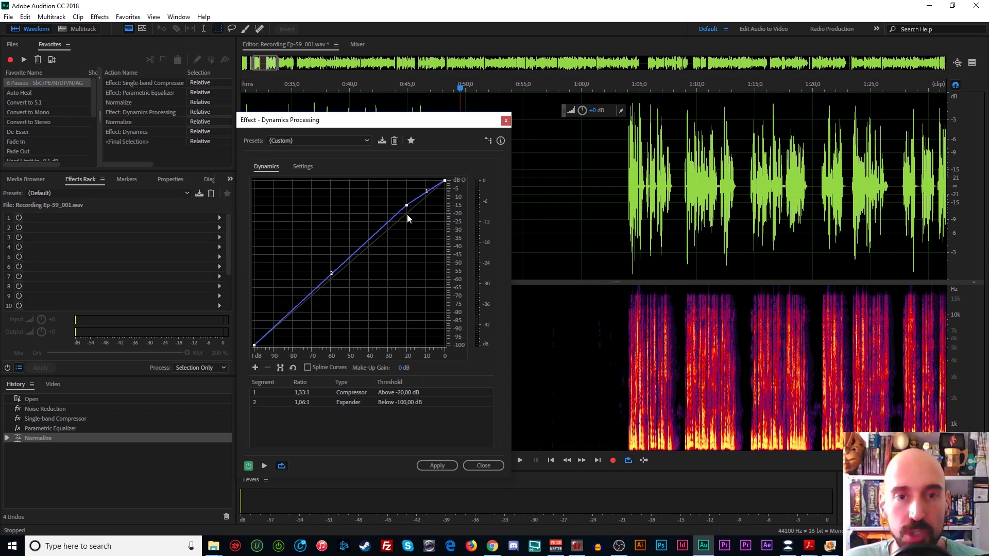
{"action": "mouse_move", "coordinate": [406, 205]}
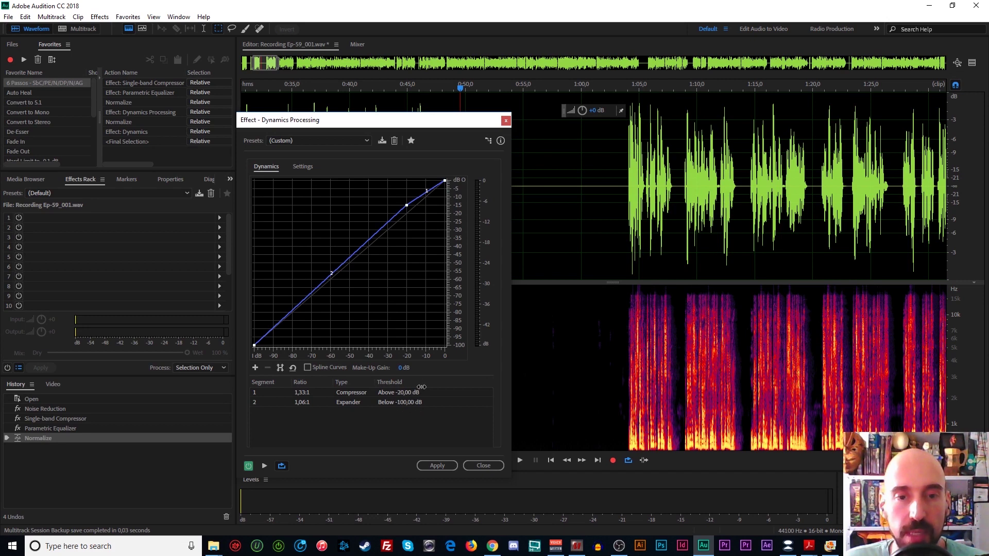
{"action": "left_click_drag", "start_coordinate": [398, 126], "coordinate": [497, 91]}
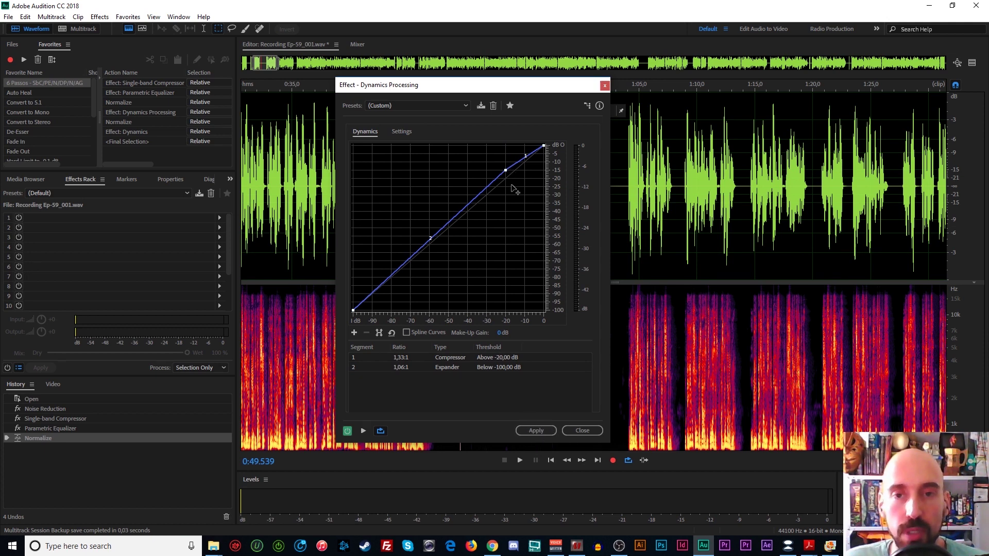
{"action": "left_click", "coordinate": [536, 429]}
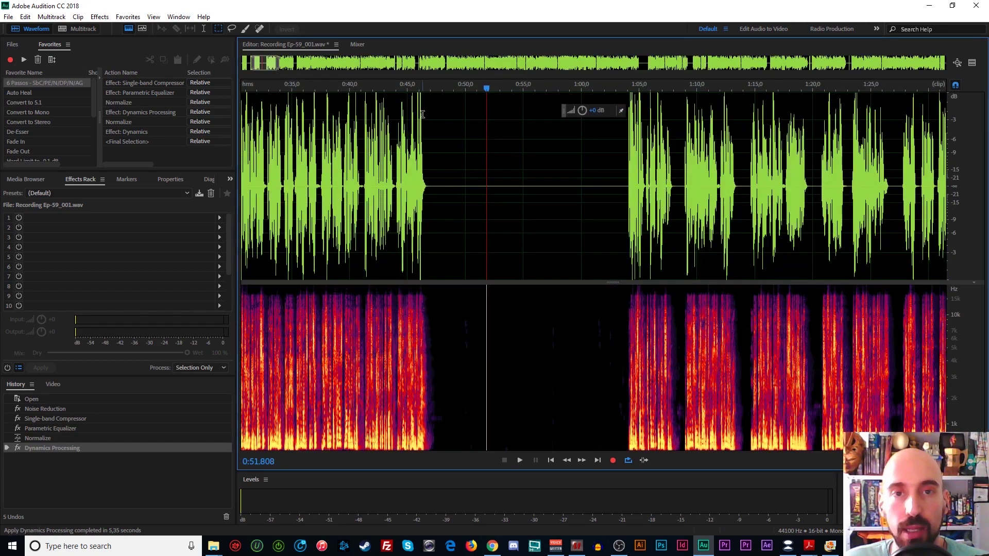
Play the narration from about 0:42 and check the level meter for clipping after the dynamics processing
{"action": "left_click", "coordinate": [370, 120]}
{"action": "key", "text": "space"}
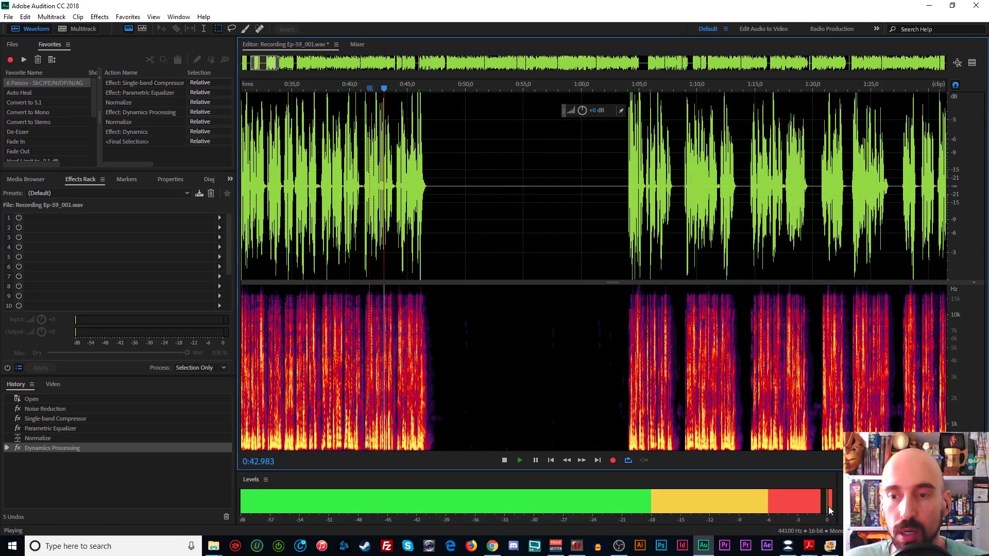
{"action": "key", "text": "space"}
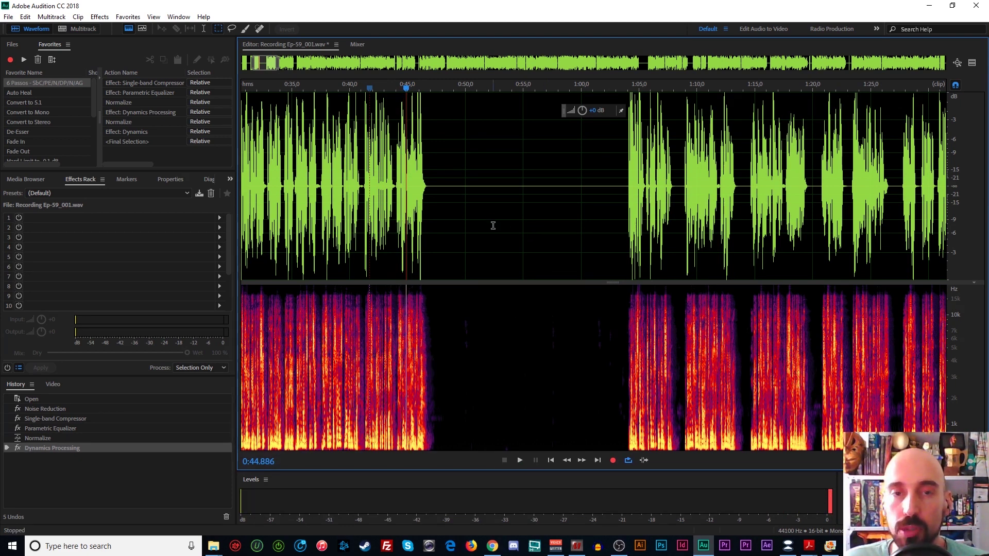
{"action": "key", "text": "space"}
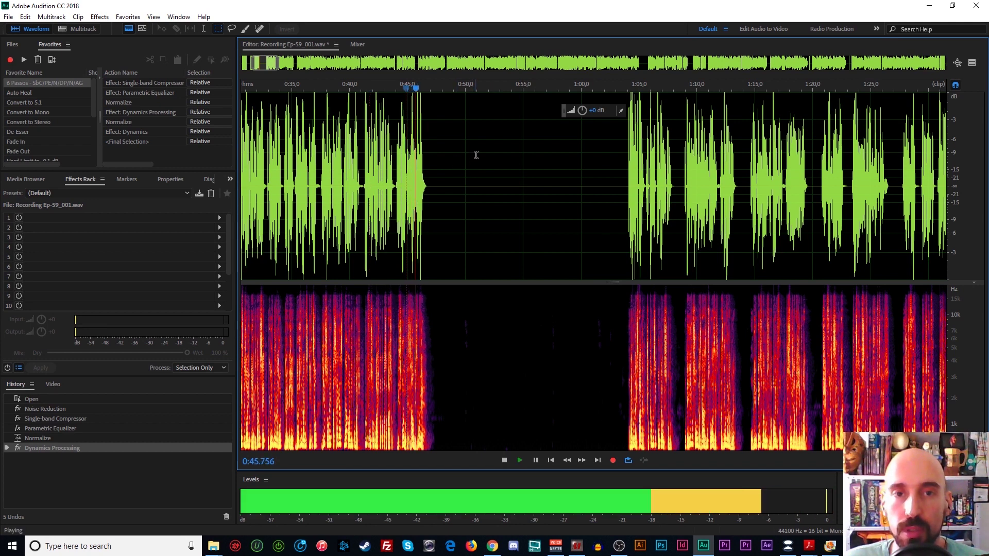
{"action": "left_click", "coordinate": [474, 155]}
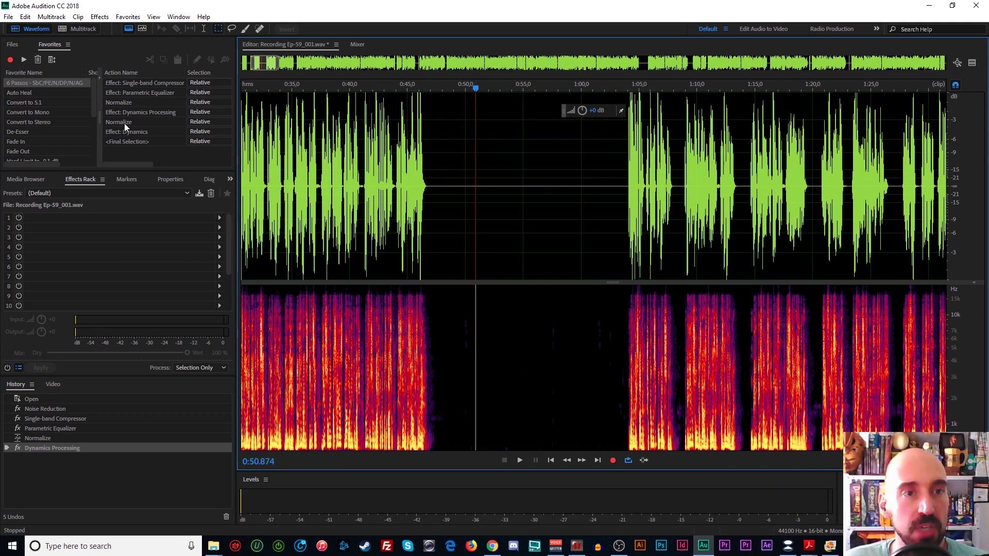
Normalize the dynamics-processed file again to 95.8 %, keeping DC bias adjustment at 0.0 %
{"action": "left_click", "coordinate": [99, 17]}
{"action": "mouse_move", "coordinate": [158, 142]}
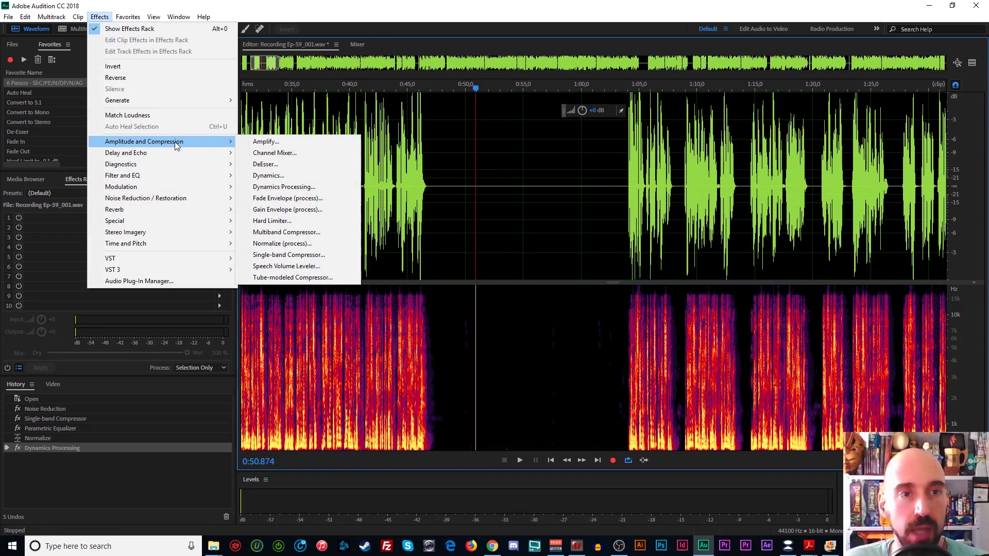
{"action": "left_click", "coordinate": [279, 244]}
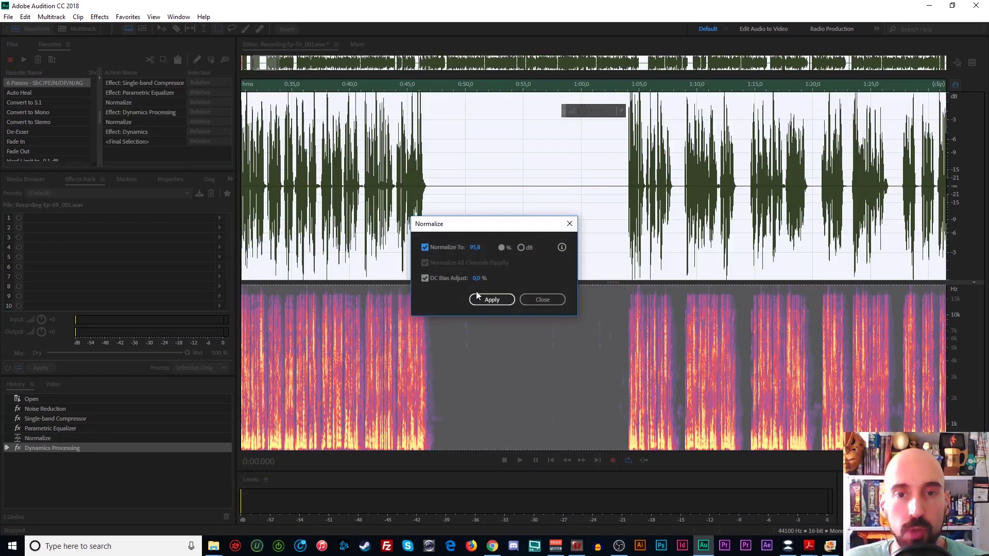
{"action": "left_click", "coordinate": [488, 299]}
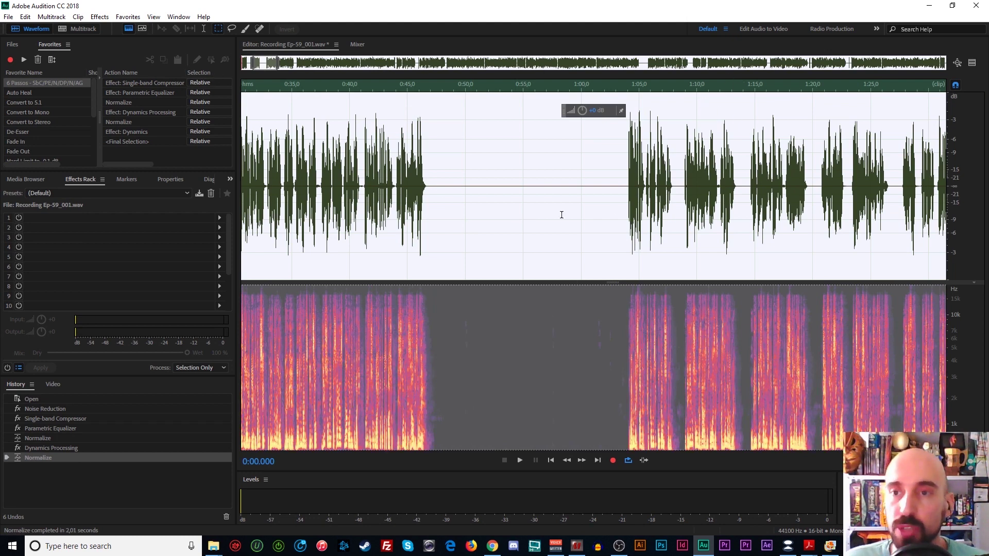
Examine the silent gap from about 0:48 to 1:04 in the spectral display by marking it, and clear the selection
{"action": "left_click", "coordinate": [671, 235]}
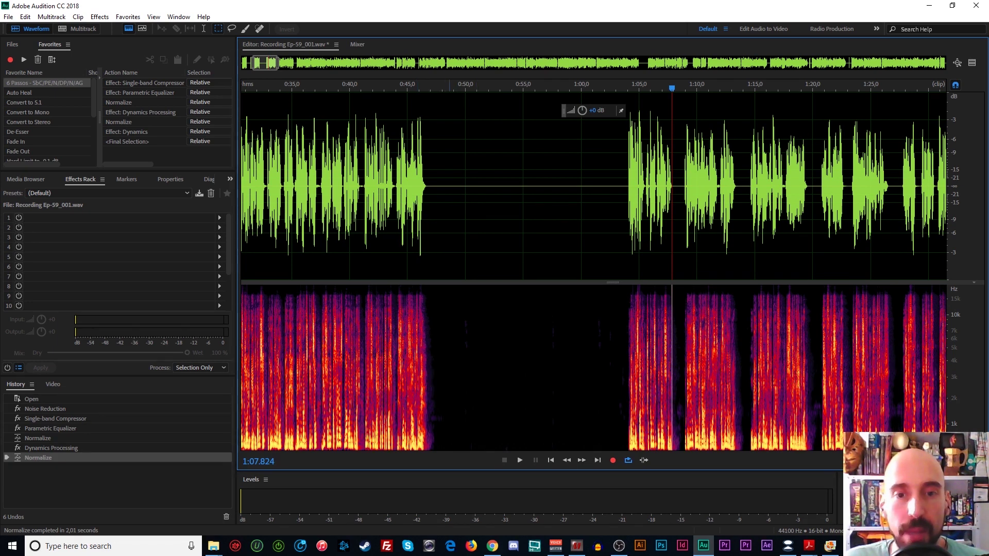
{"action": "left_click_drag", "start_coordinate": [450, 301], "coordinate": [623, 426]}
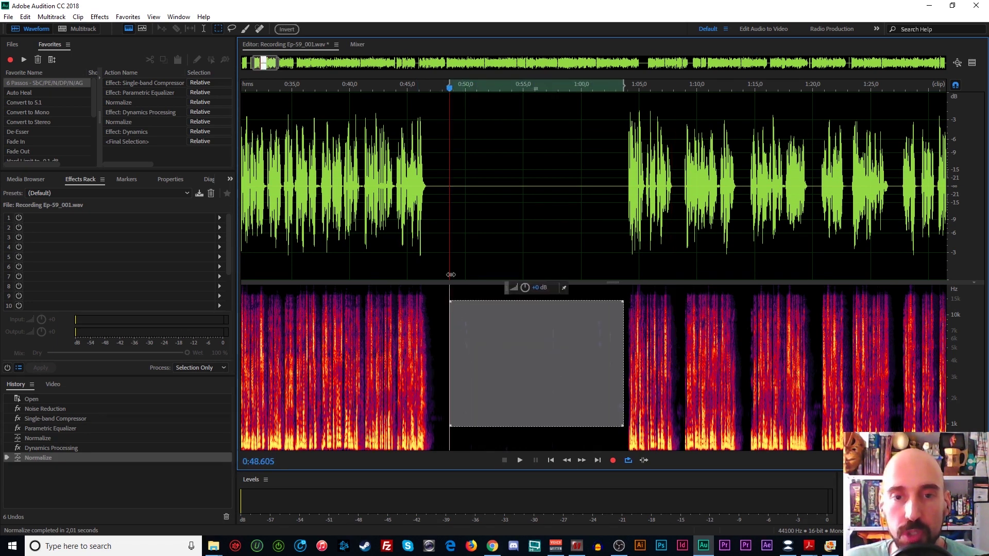
{"action": "left_click", "coordinate": [466, 245]}
{"action": "left_click_drag", "start_coordinate": [447, 304], "coordinate": [627, 418]}
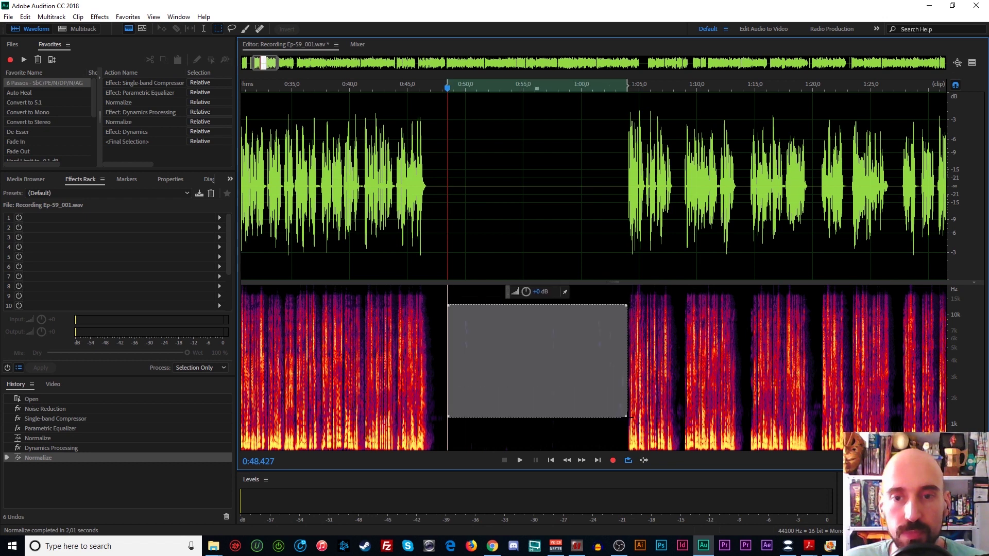
{"action": "left_click", "coordinate": [472, 206]}
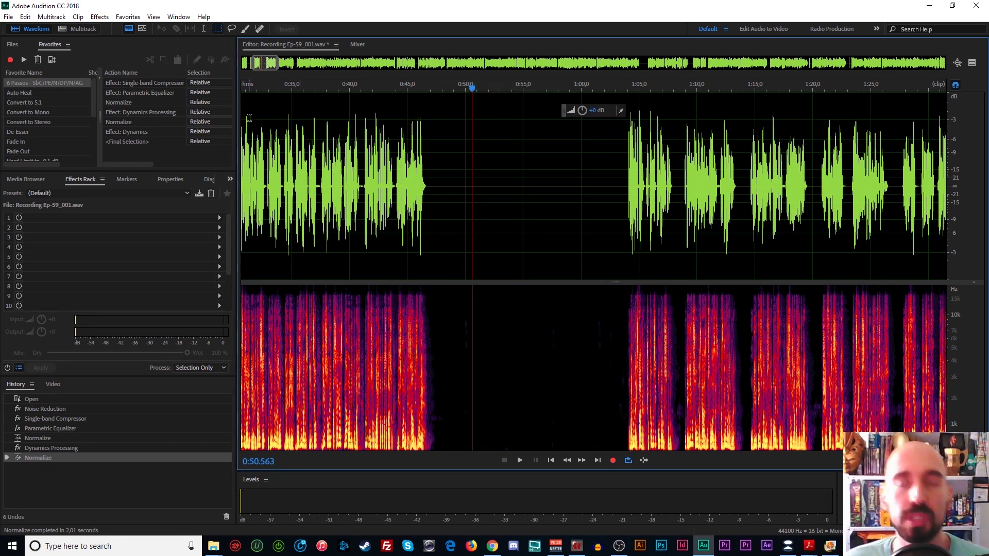
{"action": "left_click", "coordinate": [448, 199]}
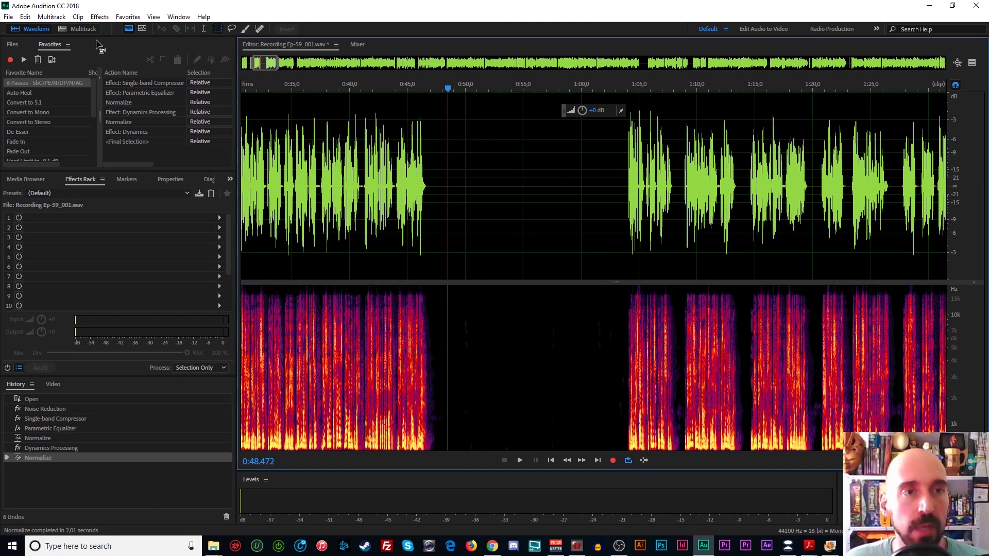
Apply the Dynamics effect with only AutoGate enabled: threshold -50 dB, attack 1 ms, release 100 ms and hold 1 ms
{"action": "left_click", "coordinate": [99, 17]}
{"action": "mouse_move", "coordinate": [170, 145]}
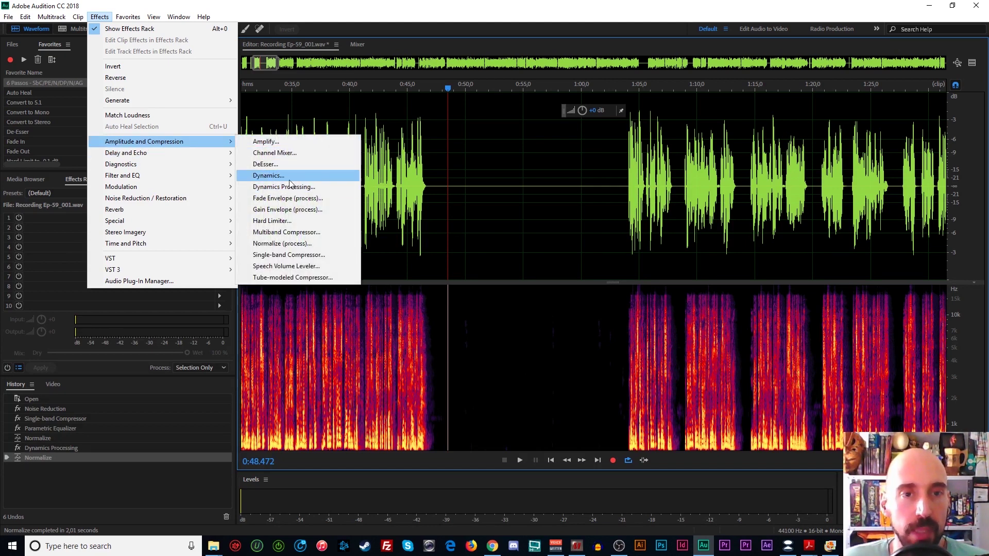
{"action": "left_click", "coordinate": [273, 176]}
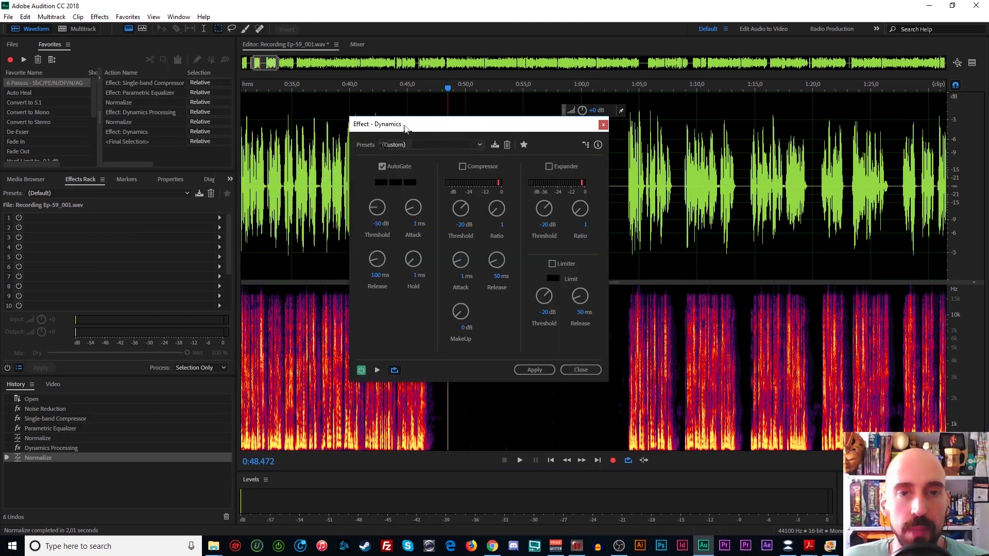
{"action": "left_click_drag", "start_coordinate": [405, 128], "coordinate": [548, 120]}
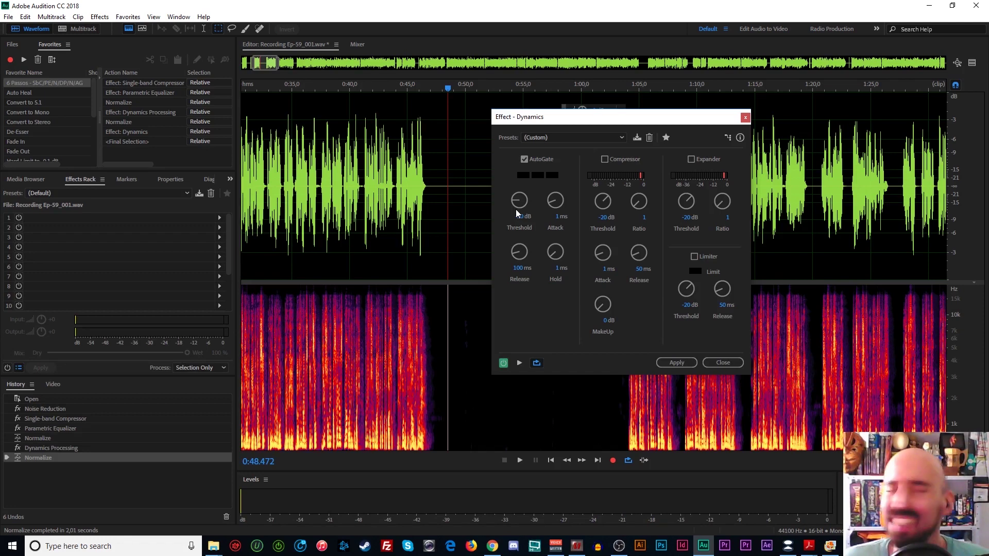
{"action": "left_click_drag", "start_coordinate": [534, 116], "coordinate": [633, 122]}
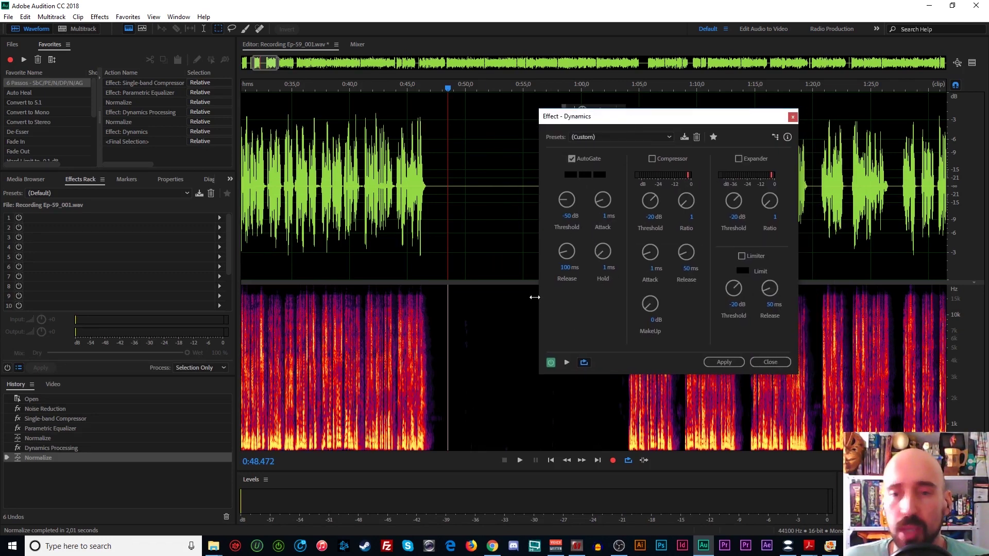
{"action": "left_click", "coordinate": [724, 362]}
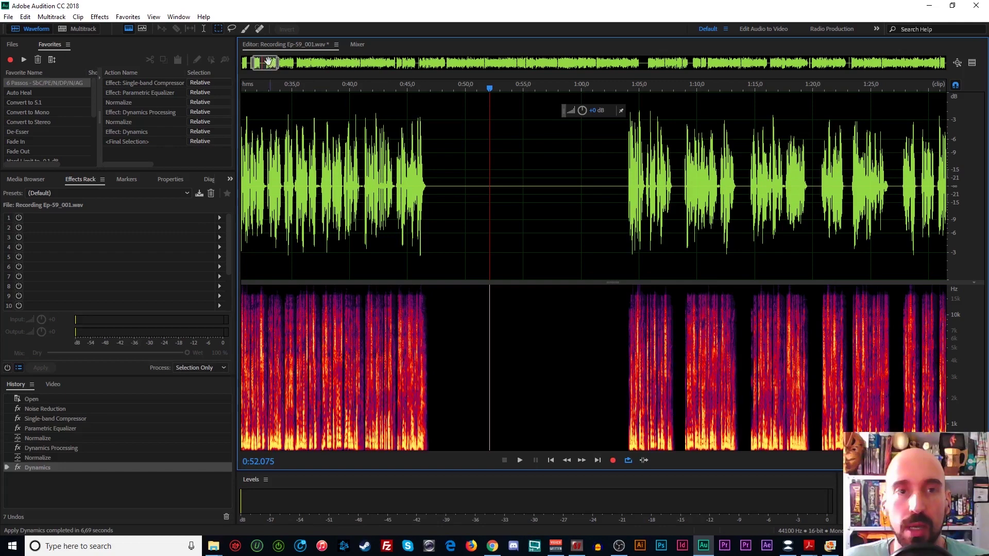
Examine the gated silences between the speech passages around 18:40 and 25:20 in the waveform and spectral display
{"action": "left_click_drag", "start_coordinate": [268, 61], "coordinate": [692, 65]}
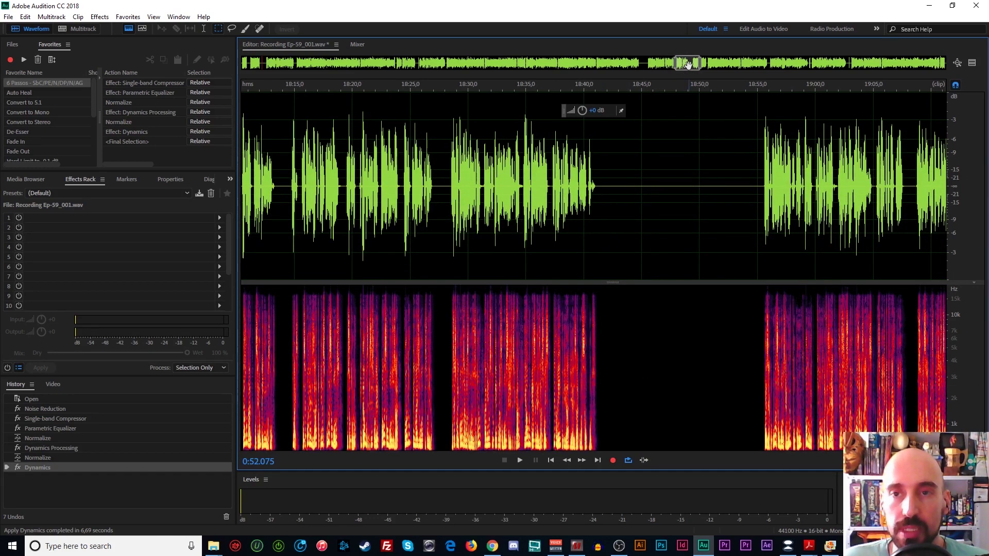
{"action": "left_click_drag", "start_coordinate": [709, 64], "coordinate": [820, 65]}
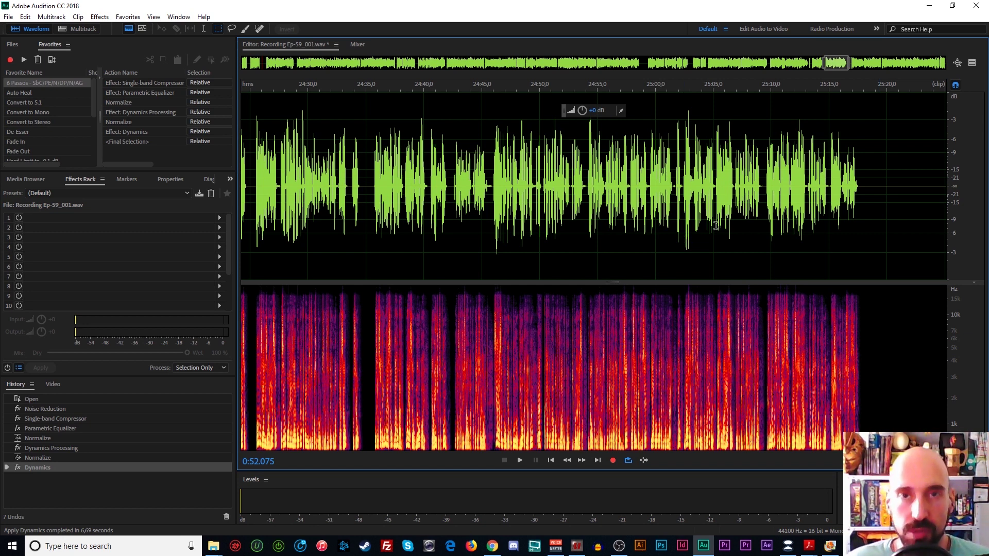
{"action": "left_click", "coordinate": [872, 212]}
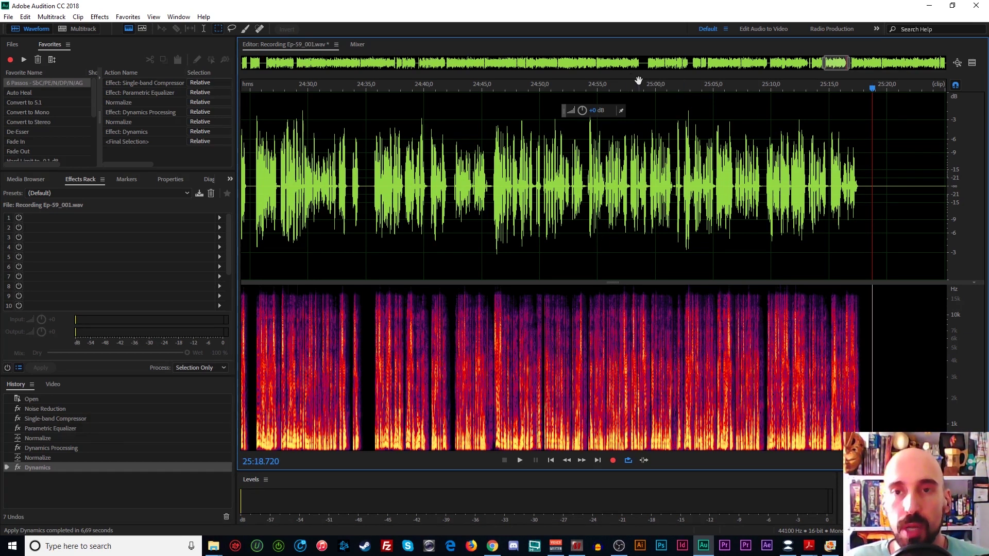
{"action": "scroll", "coordinate": [632, 76], "scroll_direction": "right", "scroll_amount": 5}
{"action": "left_click", "coordinate": [730, 199]}
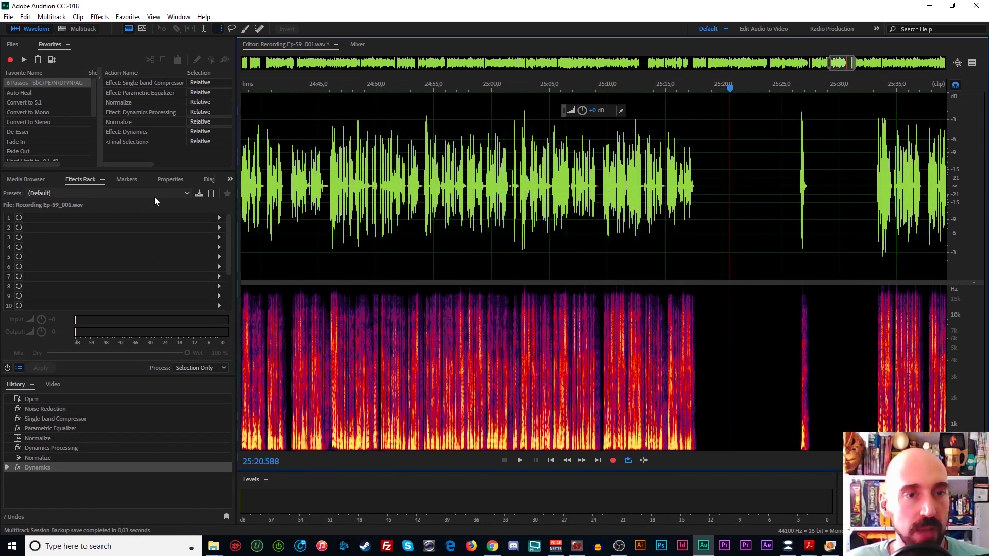
Show the Delete Silence diagnostics and reopen the Recording Ep-59 clip from the multitrack session in the waveform editor
{"action": "left_click", "coordinate": [178, 17]}
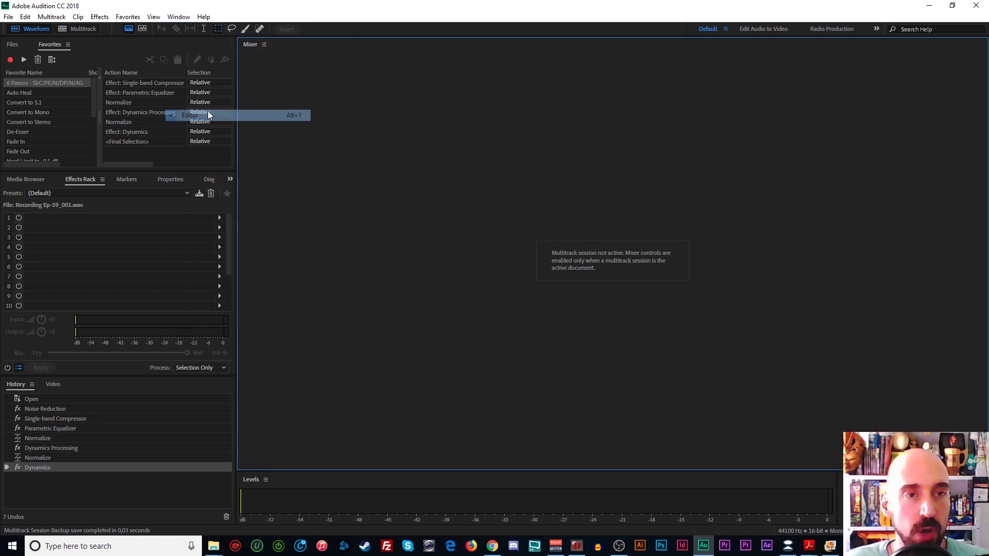
{"action": "left_click", "coordinate": [208, 112]}
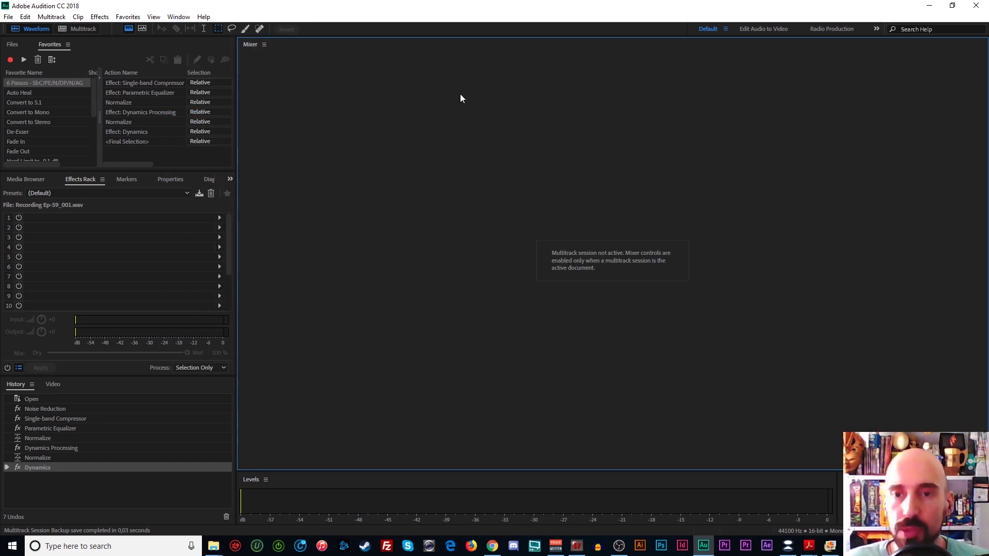
{"action": "left_click", "coordinate": [82, 29]}
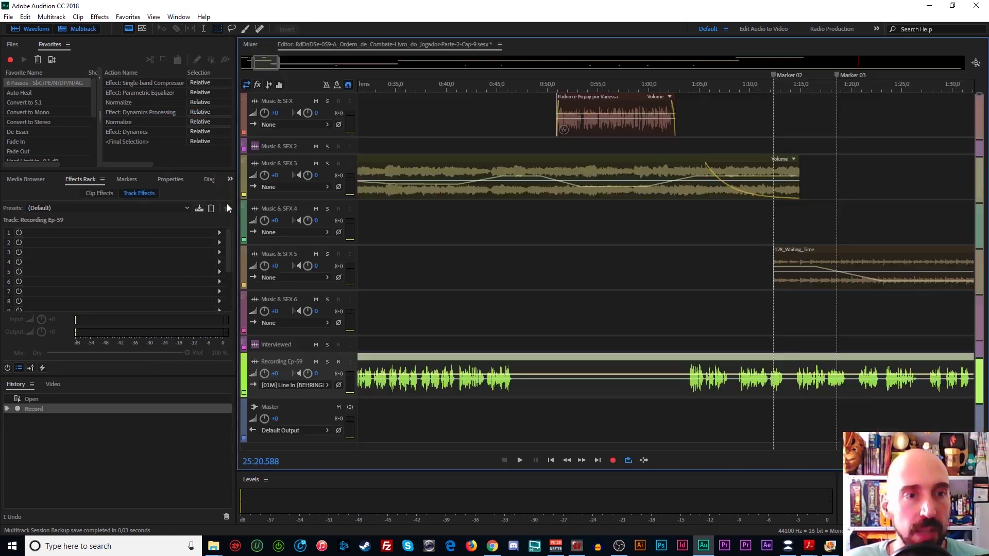
{"action": "left_click", "coordinate": [209, 180]}
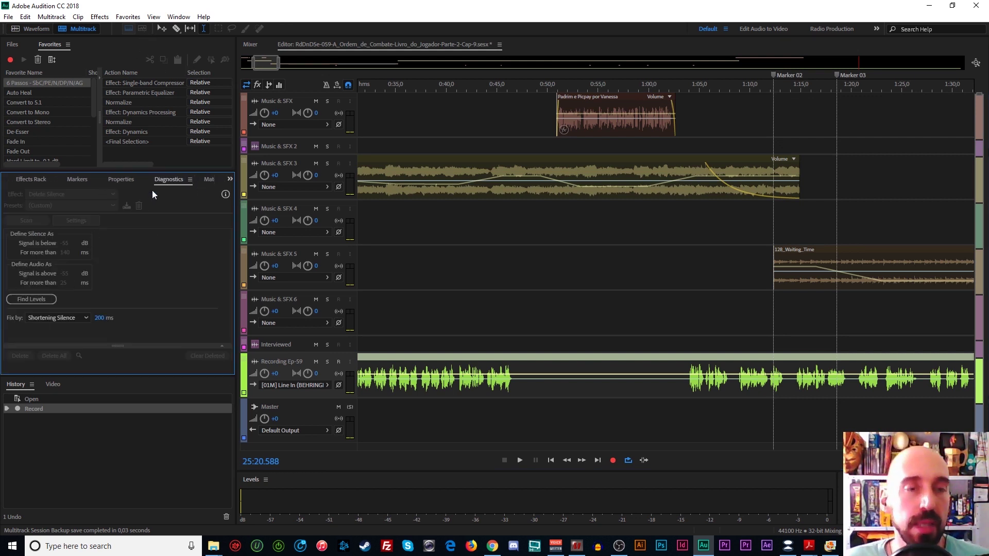
{"action": "left_click", "coordinate": [522, 357]}
{"action": "double_click", "coordinate": [522, 357]}
{"action": "left_click", "coordinate": [498, 225]}
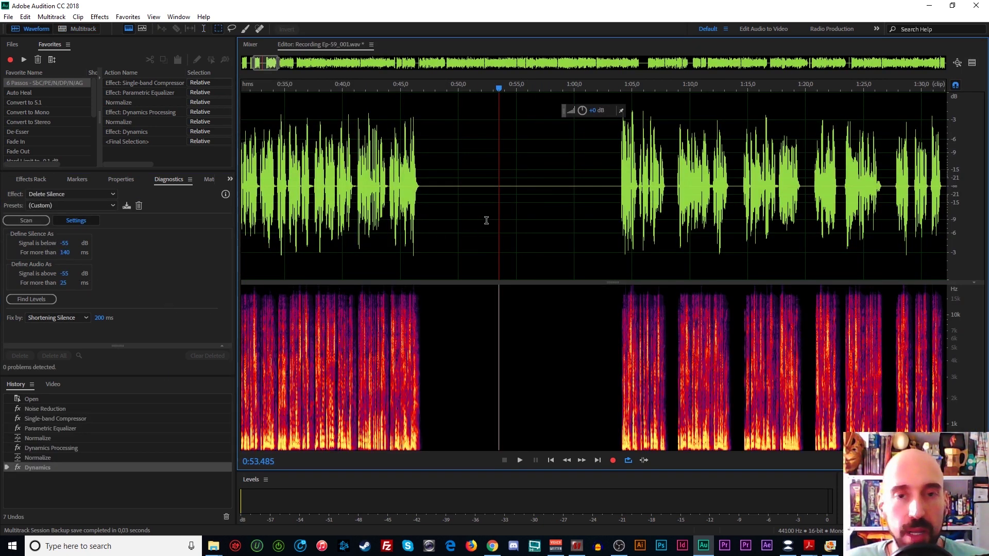
Examine the long silent gap from about 0:48 to 1:03 and the phrase just before it by marking each, and clear the selection
{"action": "left_click_drag", "start_coordinate": [443, 203], "coordinate": [601, 211]}
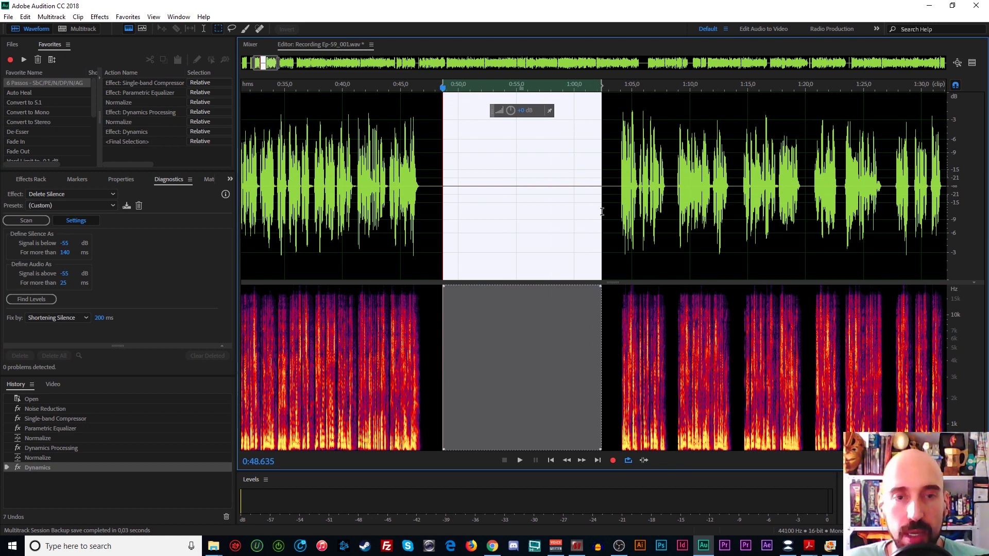
{"action": "left_click", "coordinate": [503, 222]}
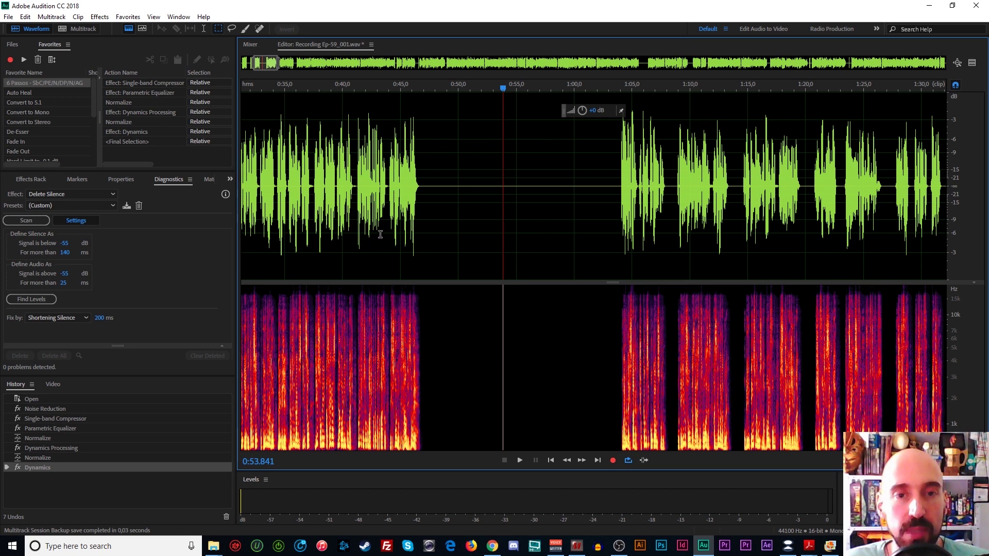
{"action": "left_click_drag", "start_coordinate": [387, 232], "coordinate": [420, 213]}
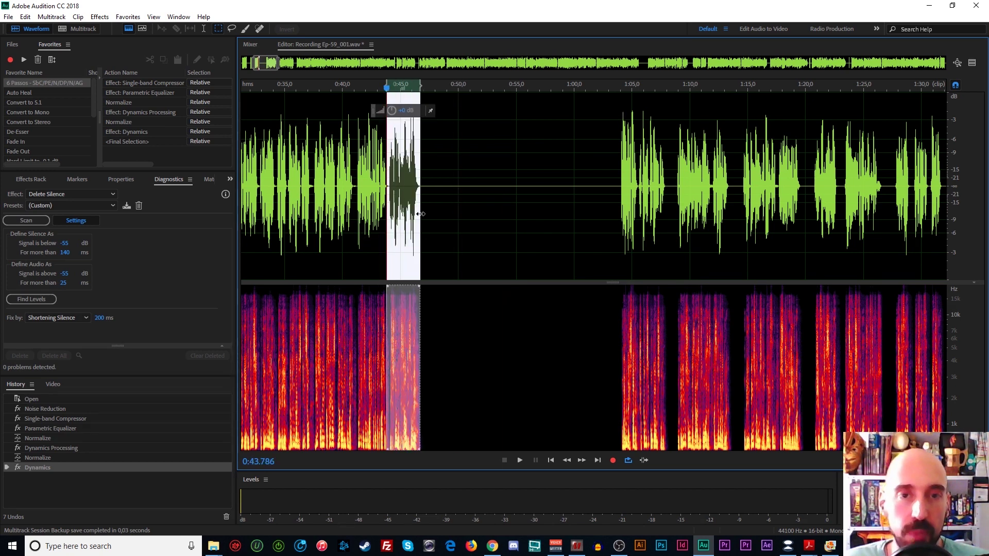
{"action": "left_click", "coordinate": [439, 212]}
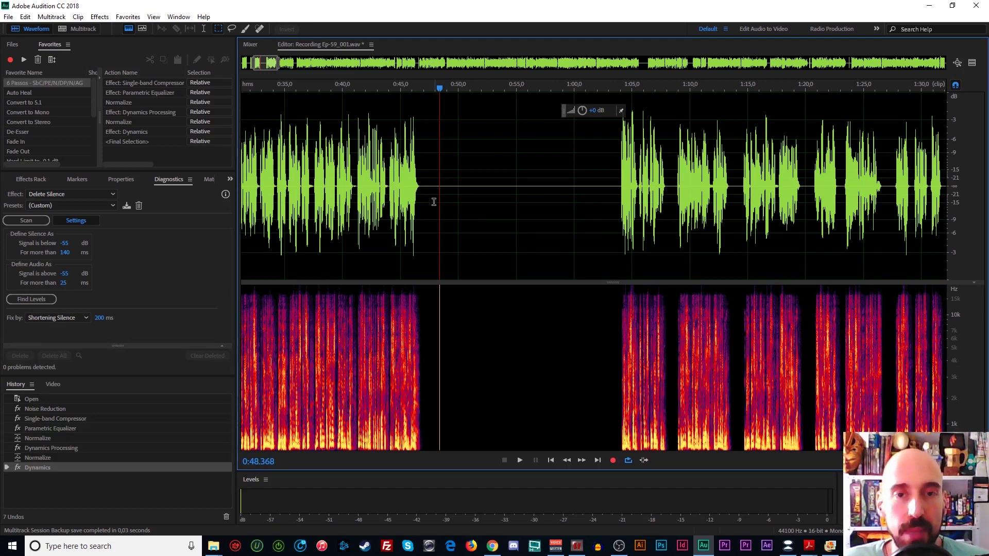
{"action": "left_click_drag", "start_coordinate": [432, 202], "coordinate": [608, 204]}
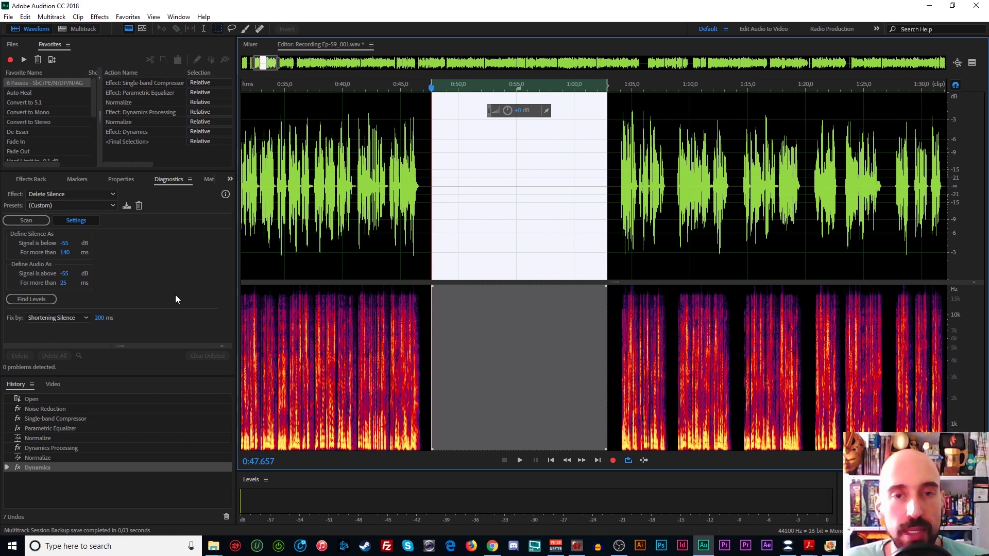
{"action": "left_click", "coordinate": [549, 213]}
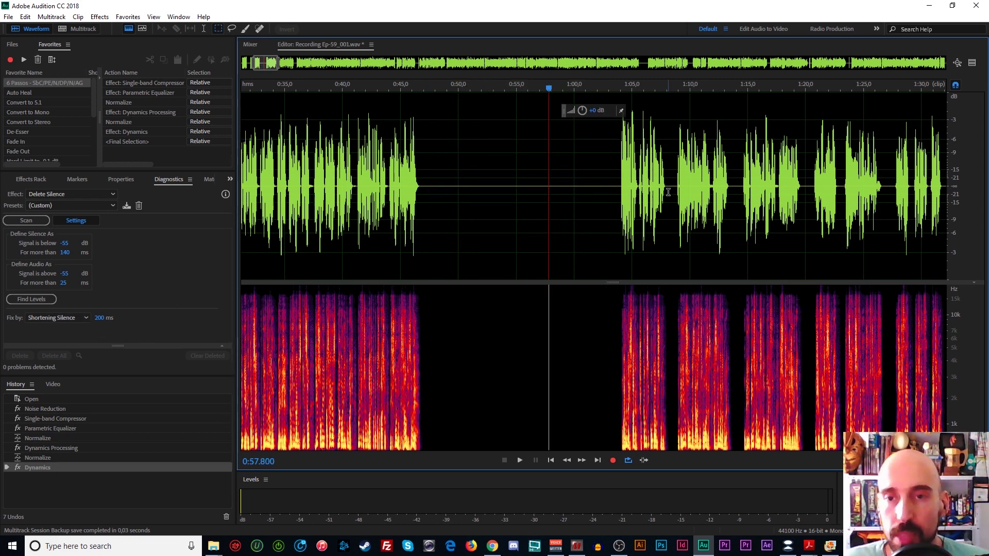
Examine the short pause between phrases at about 1:08 by marking its extent at close range, and clear the selection
{"action": "left_click_drag", "start_coordinate": [669, 192], "coordinate": [675, 192]}
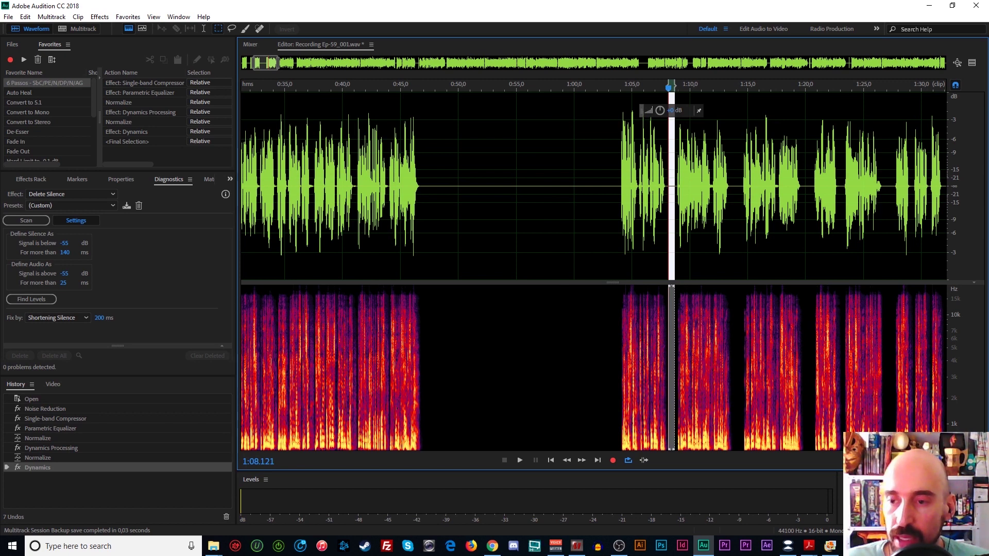
{"action": "key", "text": "="}
{"action": "key", "text": "="}
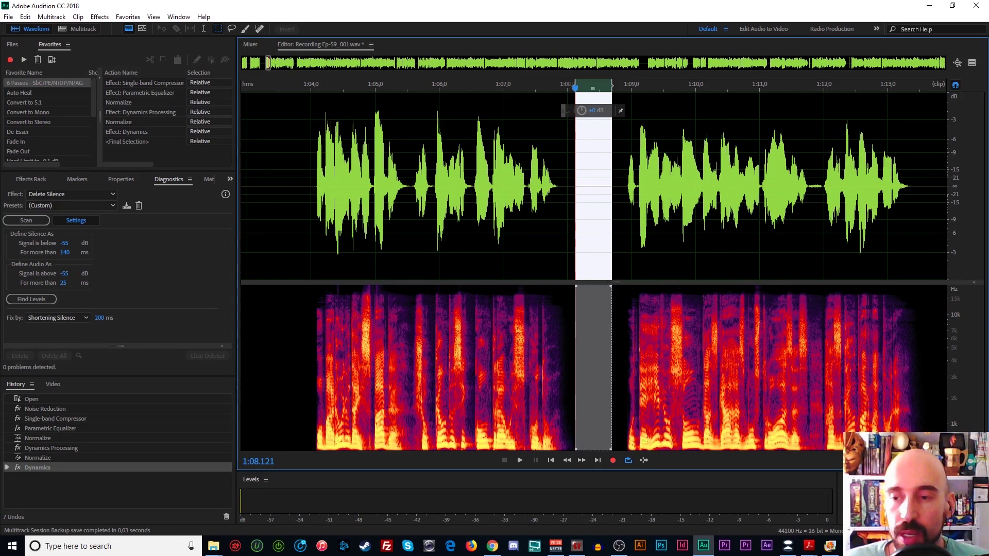
{"action": "left_click", "coordinate": [566, 201]}
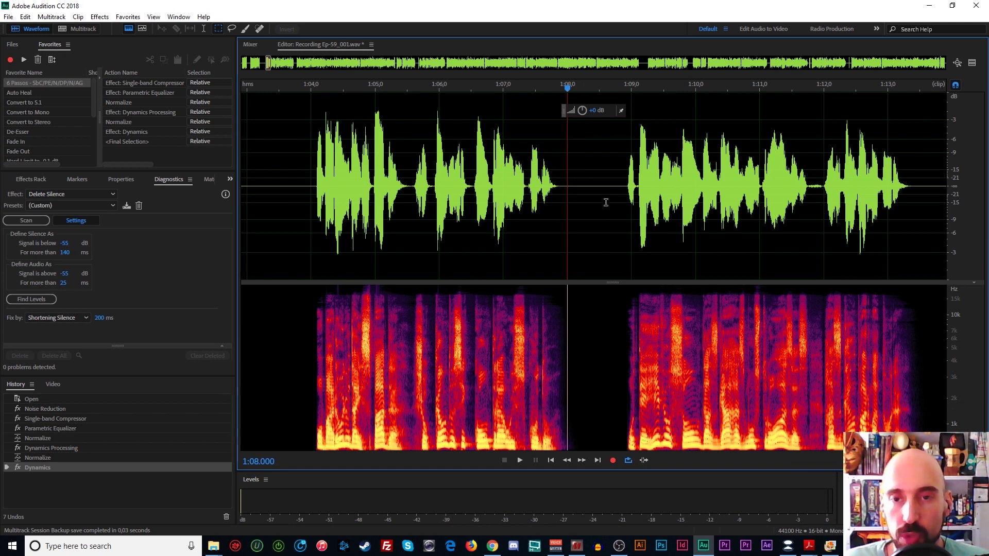
{"action": "left_click_drag", "start_coordinate": [616, 201], "coordinate": [567, 214]}
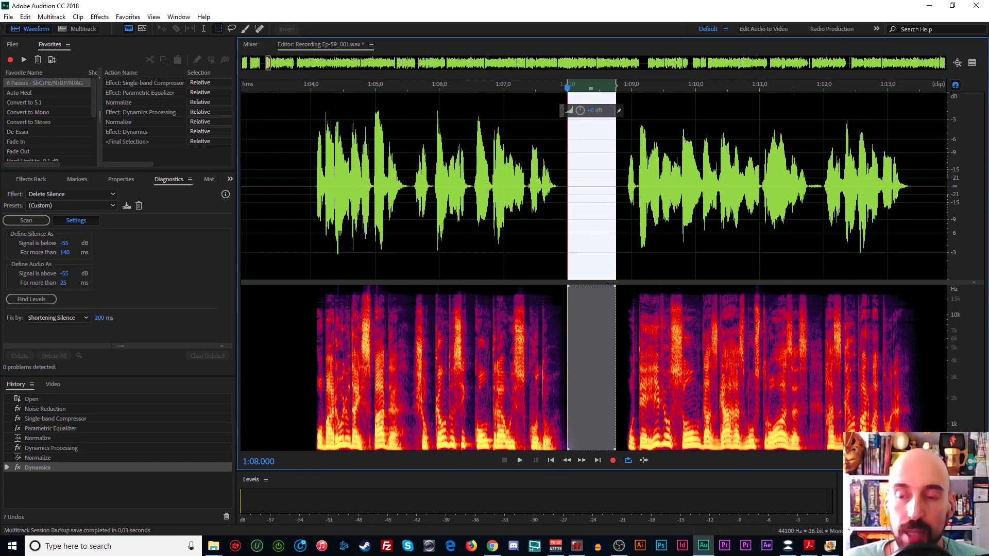
{"action": "left_click", "coordinate": [568, 206]}
{"action": "left_click_drag", "start_coordinate": [569, 199], "coordinate": [614, 201]}
{"action": "left_click", "coordinate": [590, 200]}
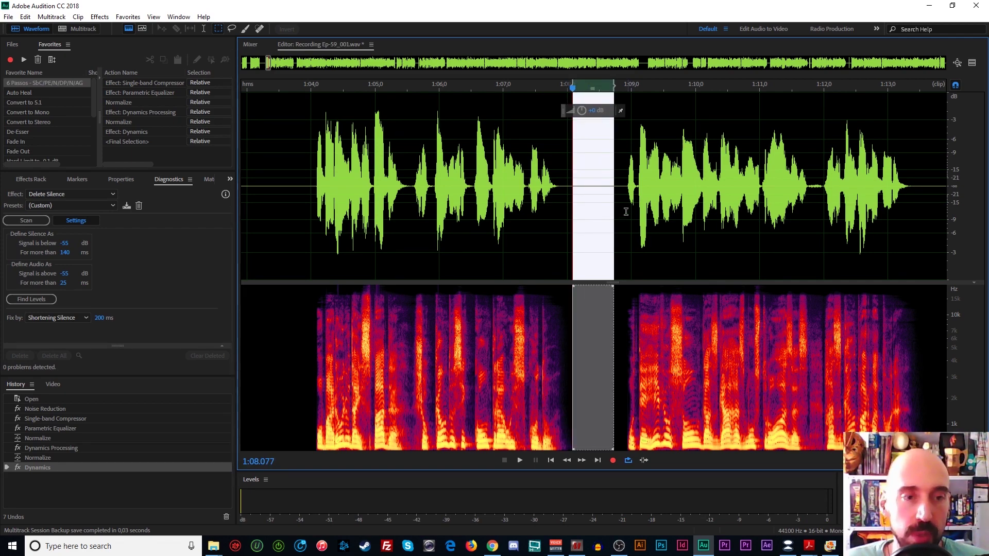
{"action": "left_click", "coordinate": [586, 208]}
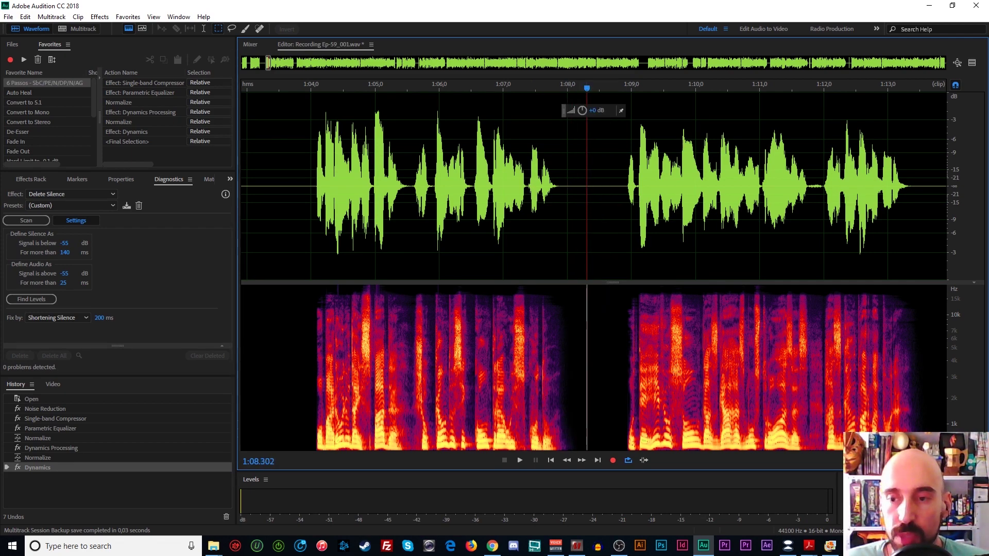
Play the long silent gap briefly from about 0:52 to check it for noise
{"action": "scroll", "coordinate": [587, 209], "scroll_direction": "down", "scroll_amount": 8}
{"action": "left_click", "coordinate": [488, 220]}
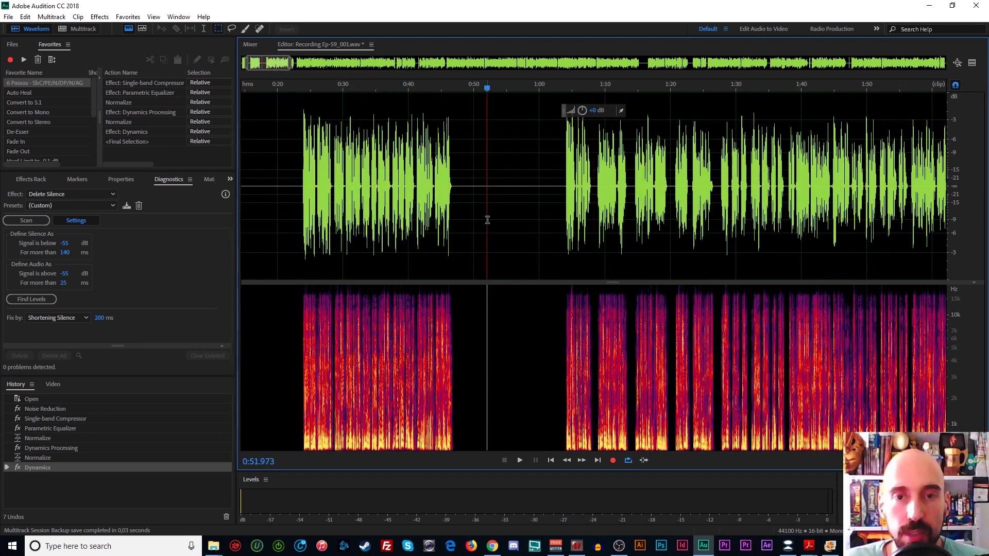
{"action": "key", "text": "space"}
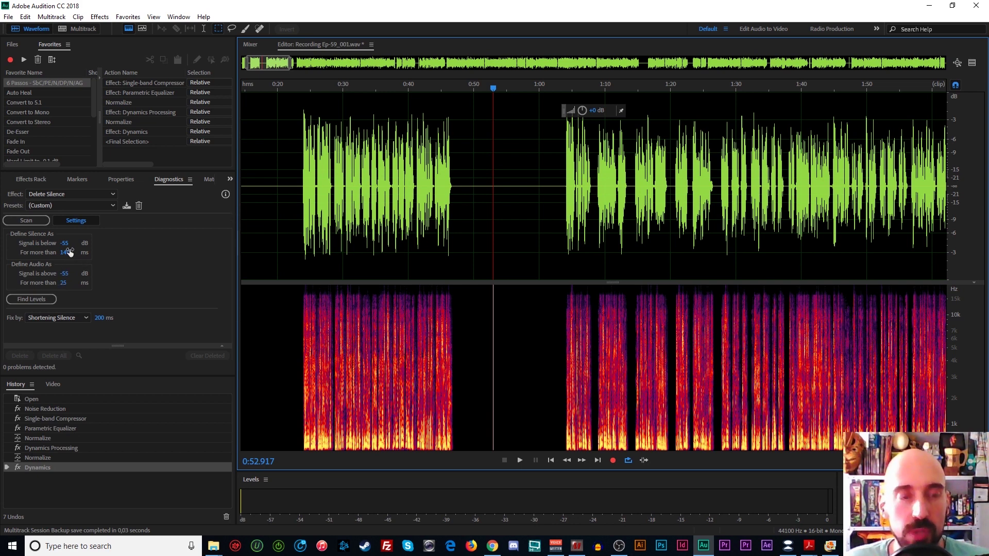
Scan the narration for silence below -55 dB lasting over 140 ms, with audio above -55 dB for over 25 ms, and enlarge the results list
{"action": "left_click_drag", "start_coordinate": [61, 246], "coordinate": [67, 247]}
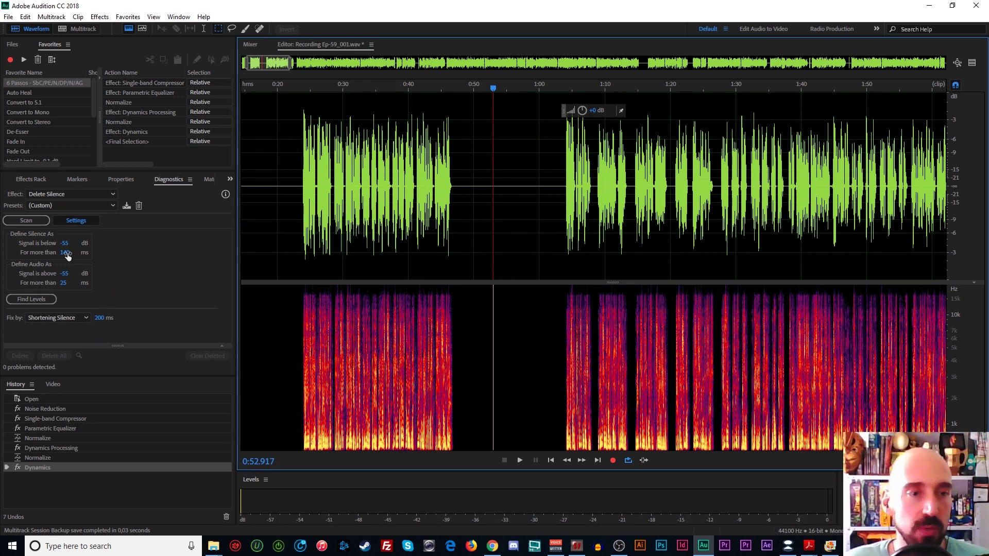
{"action": "left_click", "coordinate": [24, 221]}
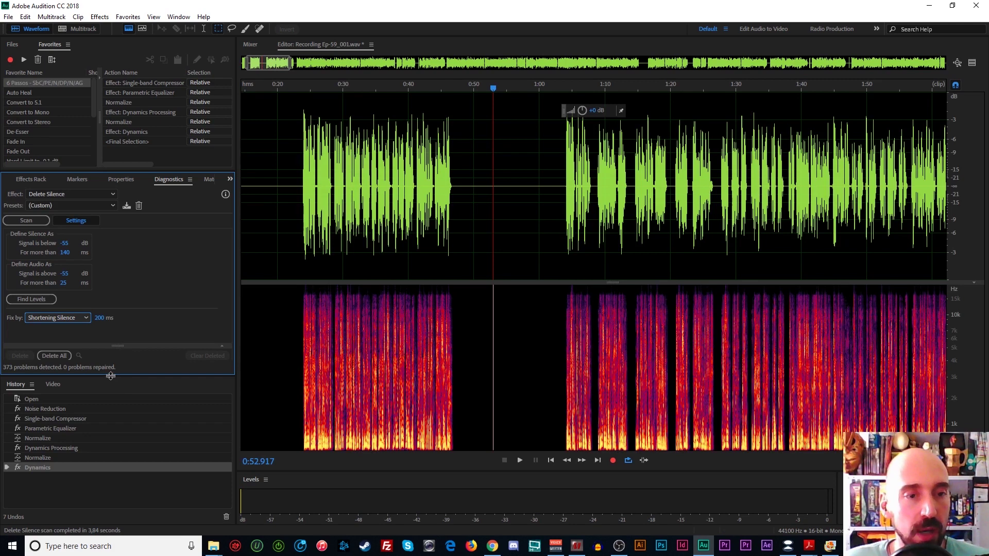
{"action": "left_click_drag", "start_coordinate": [111, 376], "coordinate": [99, 339]}
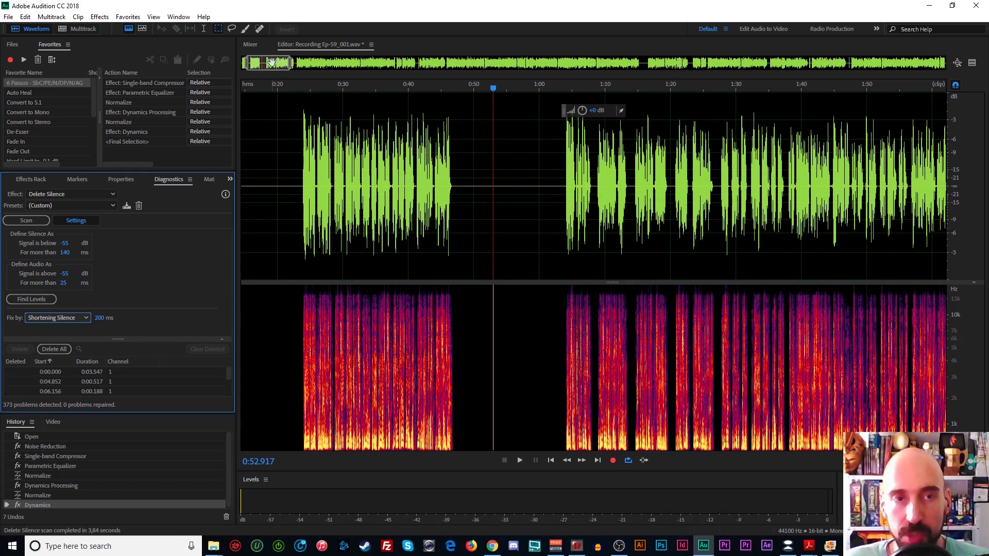
Shorten all detected silences across the narration to 200 ms and clear the resulting selection
{"action": "left_click_drag", "start_coordinate": [268, 63], "coordinate": [642, 63]}
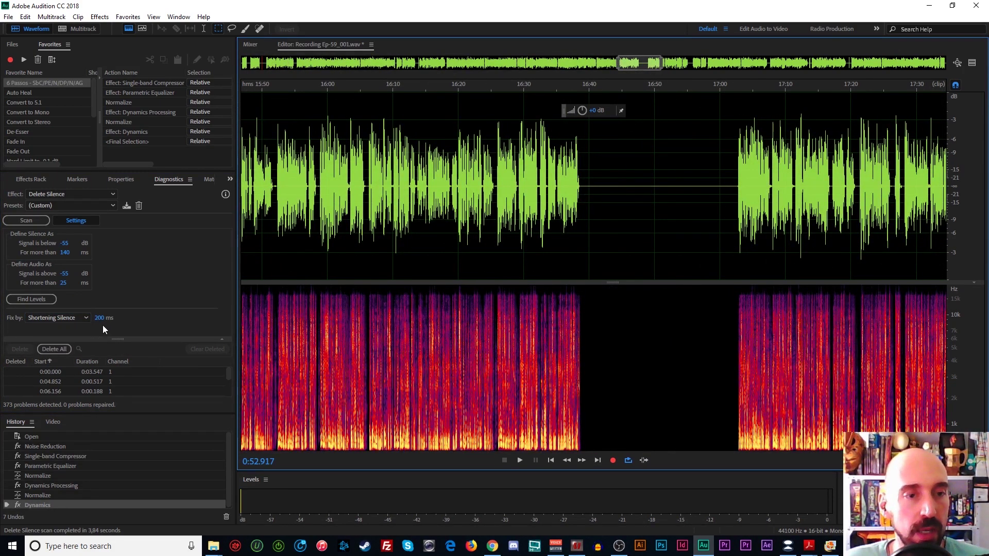
{"action": "left_click", "coordinate": [50, 351]}
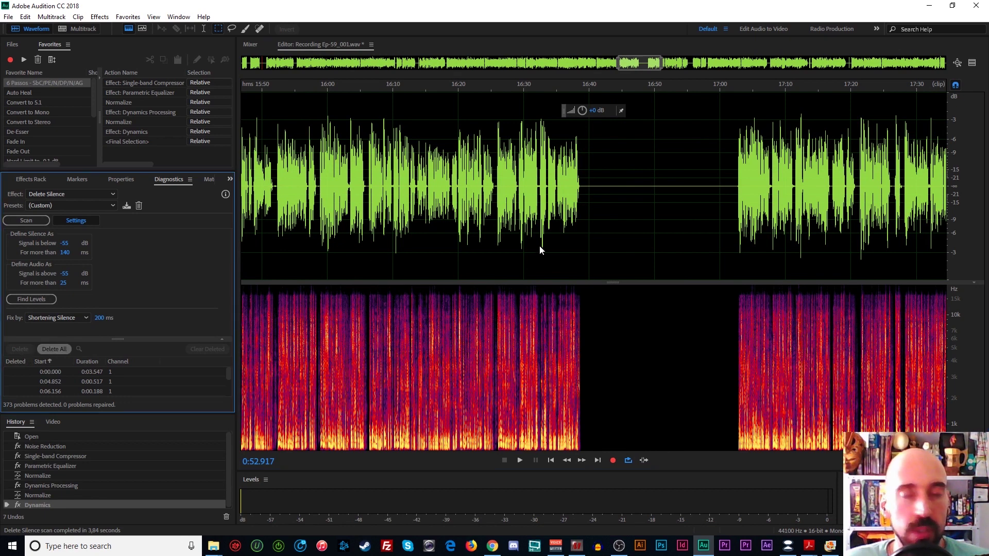
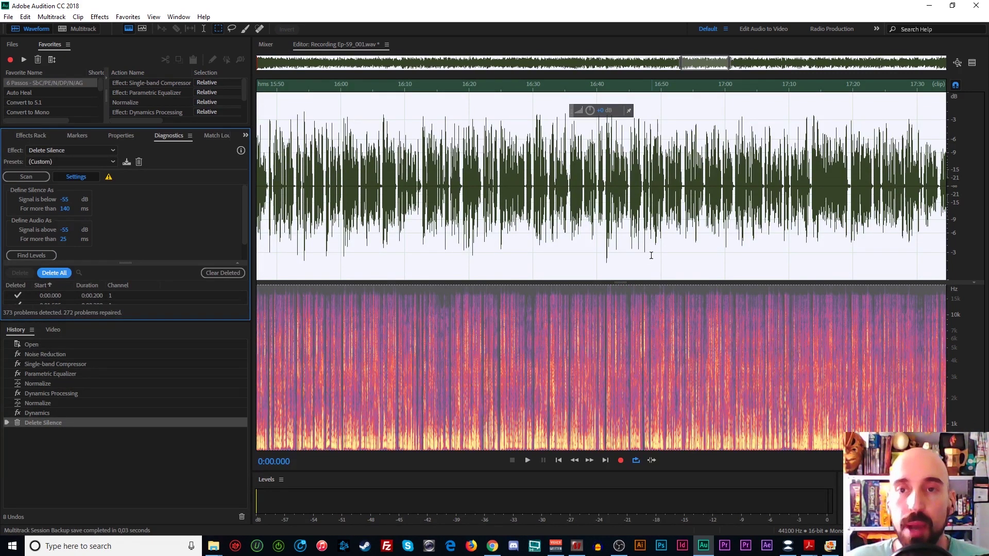
{"action": "left_click", "coordinate": [587, 249]}
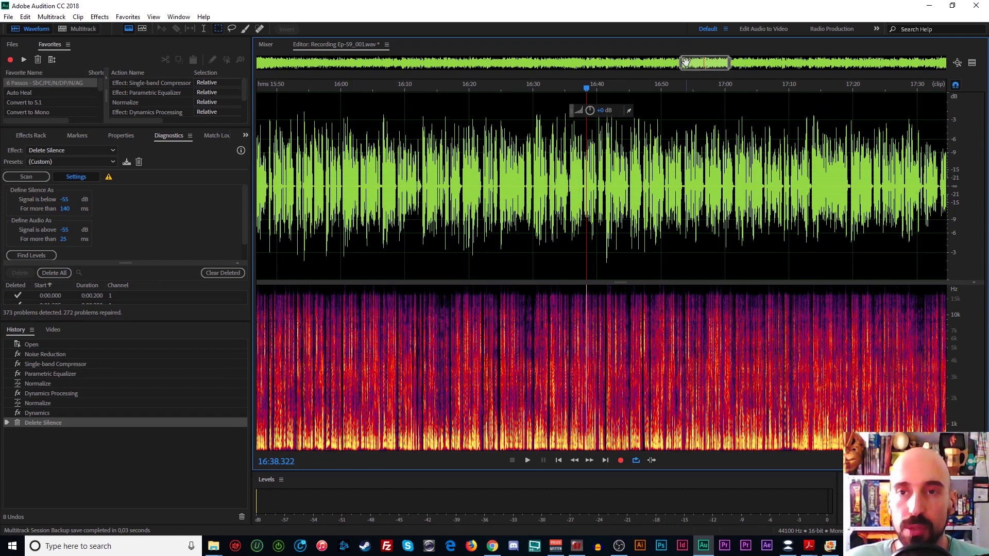
Check the end of the shortened narration, return to the multitrack session and dismiss the warning on the Recording Ep-59 clip
{"action": "left_click_drag", "start_coordinate": [708, 64], "coordinate": [925, 66]}
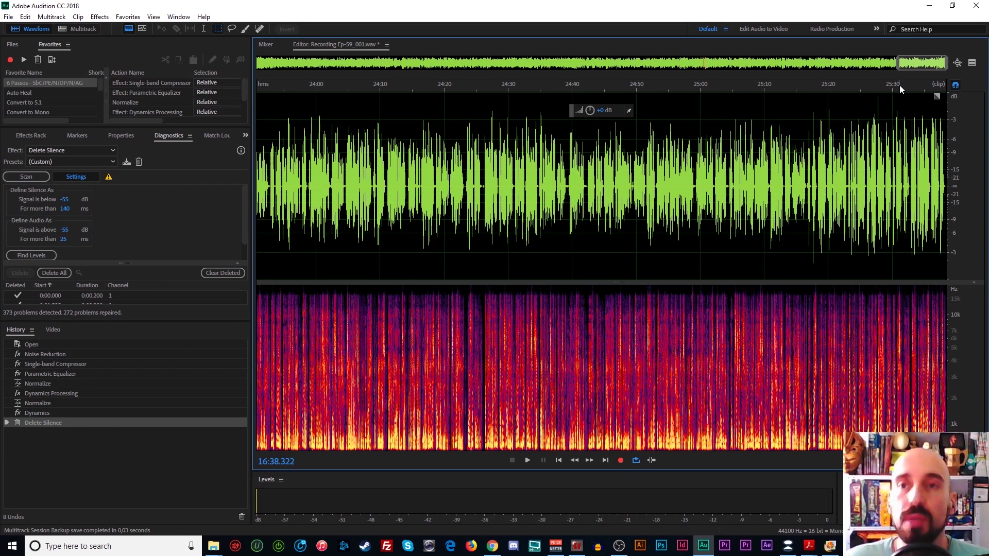
{"action": "left_click", "coordinate": [75, 30]}
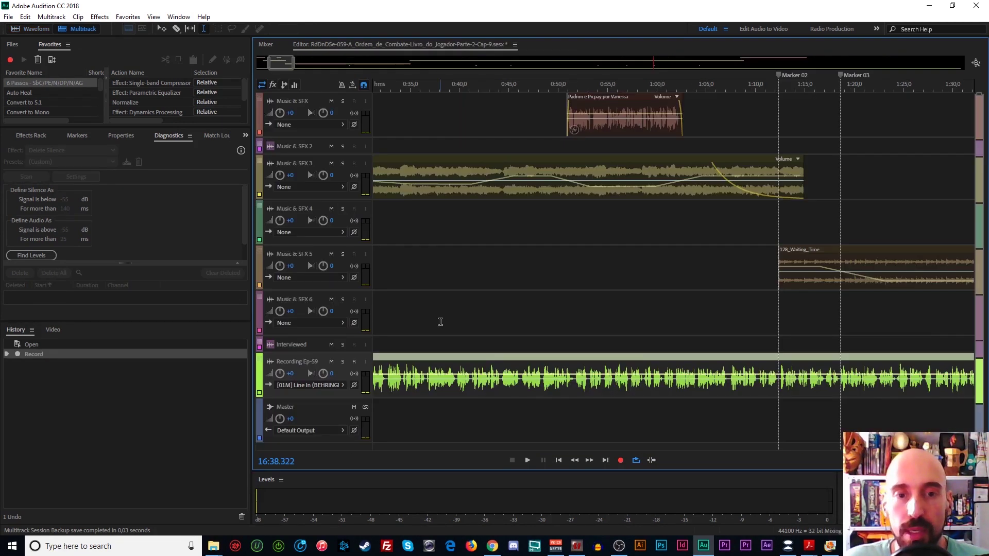
{"action": "left_click", "coordinate": [441, 321]}
{"action": "left_click_drag", "start_coordinate": [281, 62], "coordinate": [273, 62]}
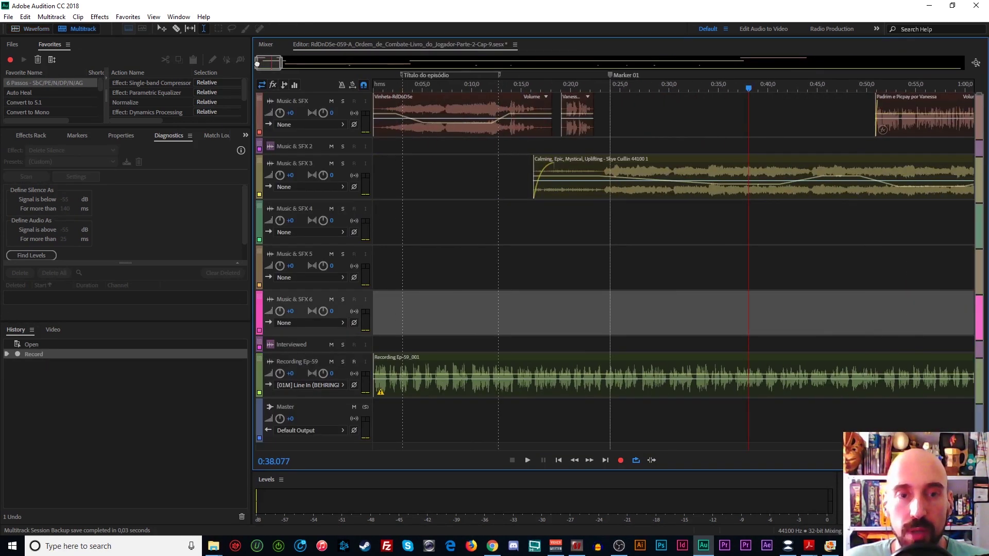
{"action": "left_click", "coordinate": [380, 393]}
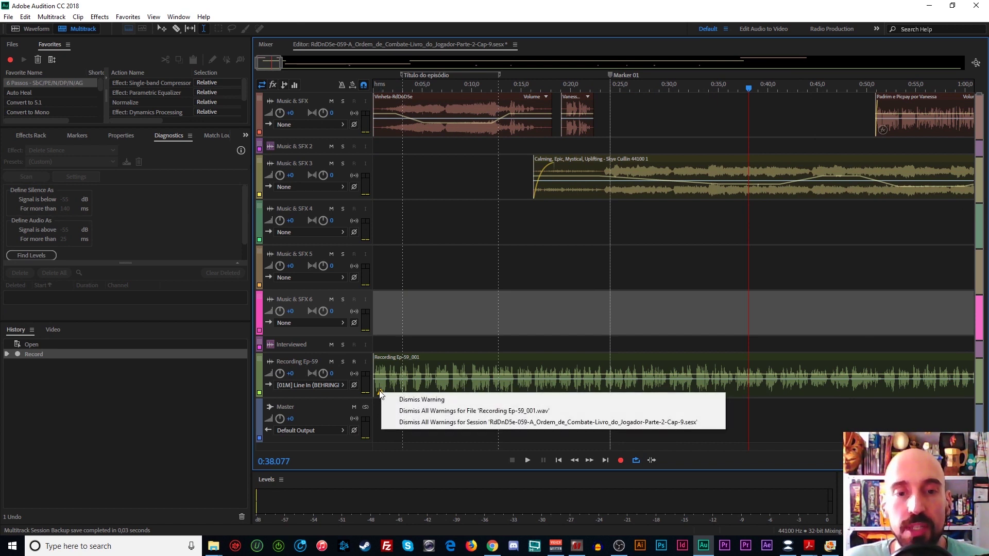
{"action": "left_click", "coordinate": [384, 393]}
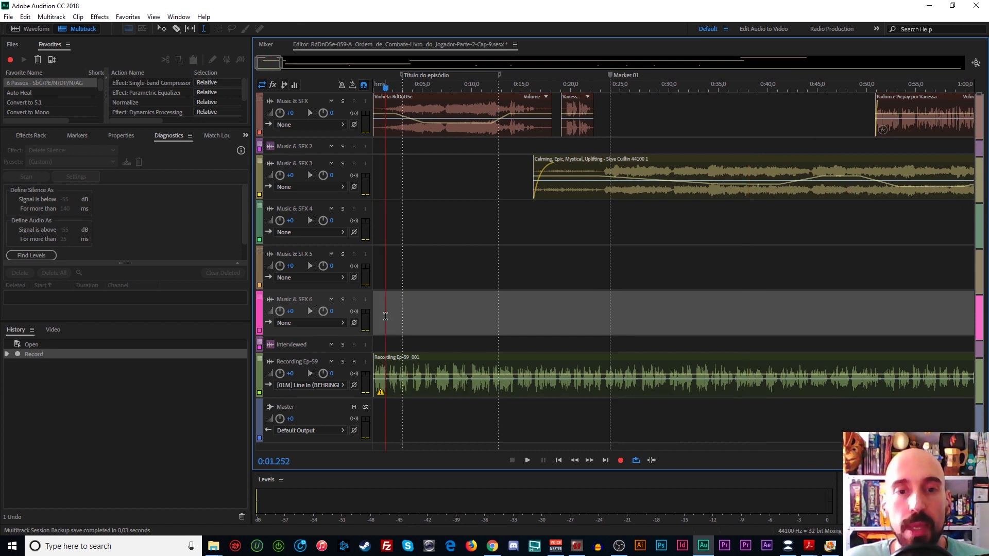
{"action": "left_click", "coordinate": [381, 393]}
{"action": "left_click", "coordinate": [412, 408]}
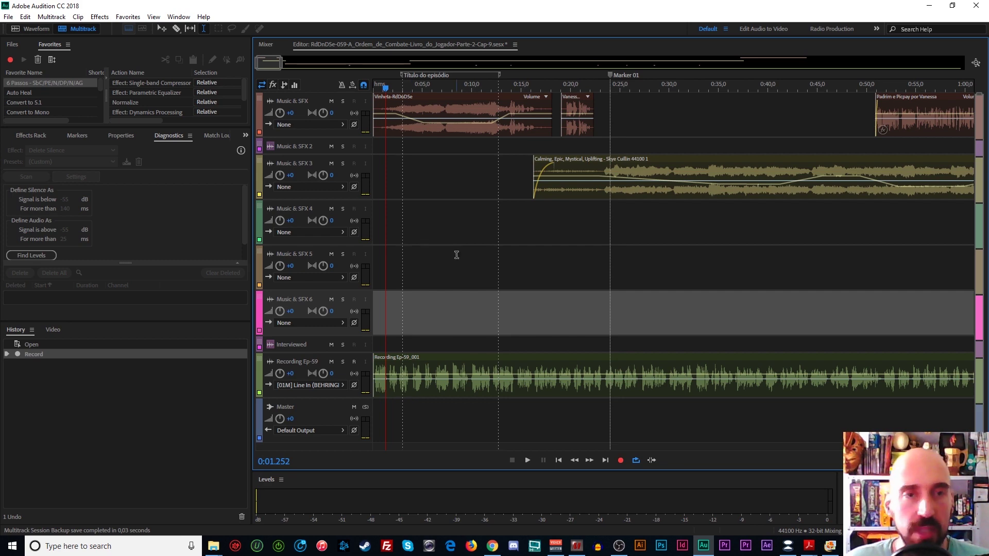
Split the narration clip just past the end of its speech at about 25:39 and delete the empty remainder
{"action": "left_click_drag", "start_coordinate": [268, 62], "coordinate": [868, 72]}
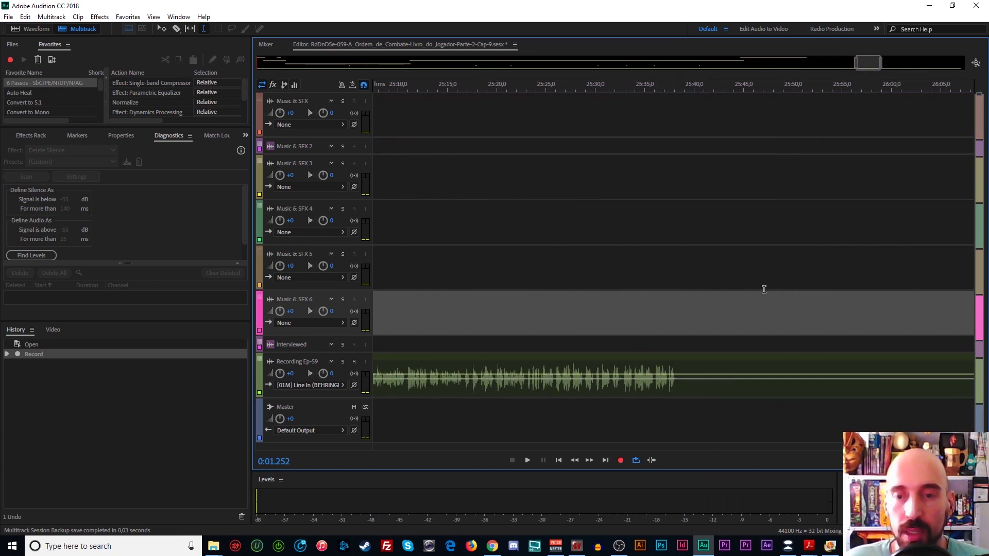
{"action": "key", "text": "r"}
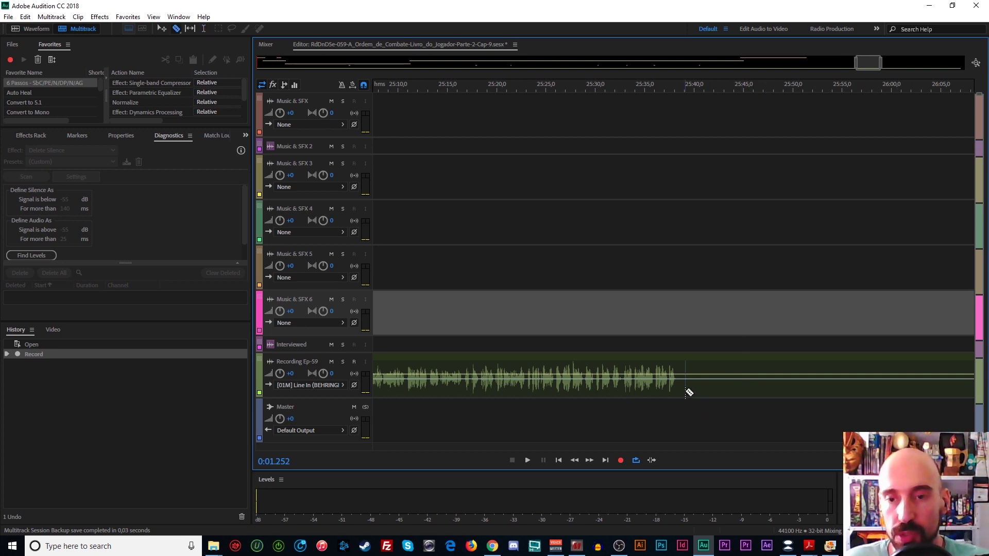
{"action": "left_click", "coordinate": [685, 392]}
{"action": "key", "text": "Delete"}
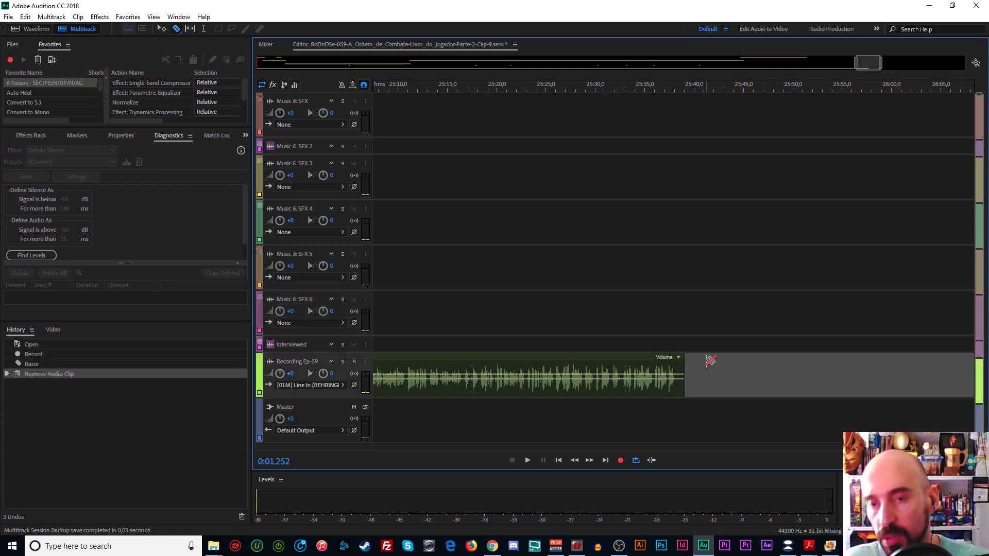
Move the narration clip to start at the episode title range, at about 0:03, and give its start a short fade-in
{"action": "left_click_drag", "start_coordinate": [868, 62], "coordinate": [256, 71]}
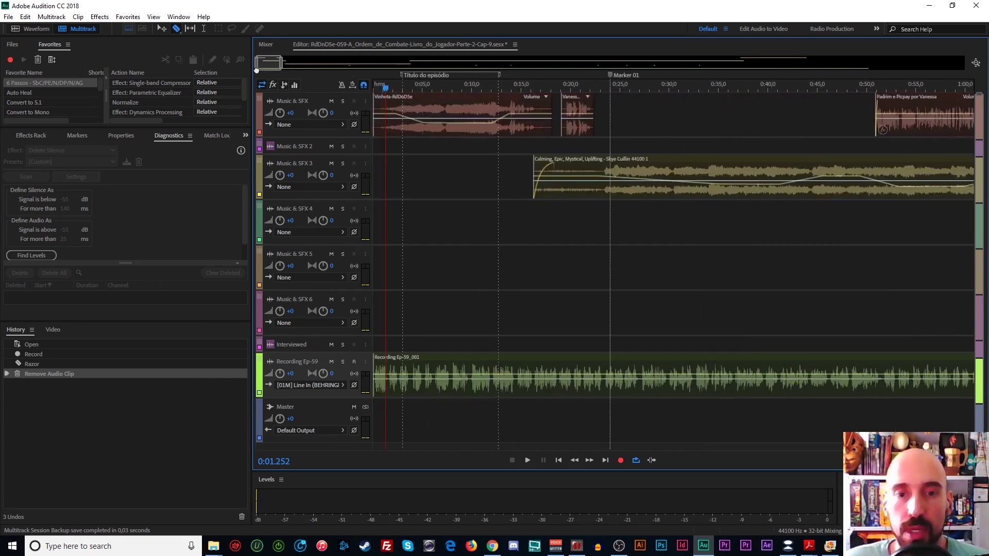
{"action": "key", "text": "equal"}
{"action": "key", "text": "equal"}
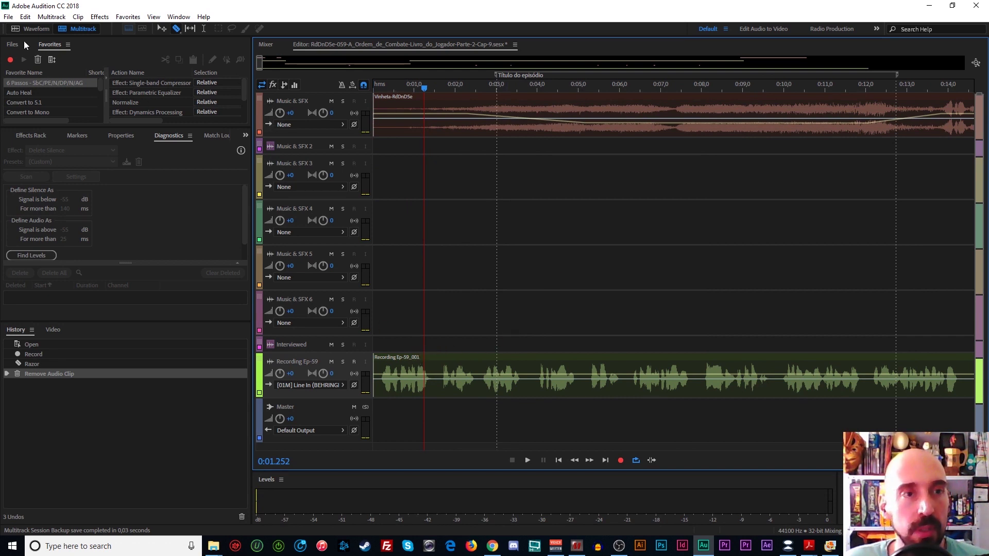
{"action": "left_click", "coordinate": [162, 28]}
{"action": "left_click_drag", "start_coordinate": [394, 367], "coordinate": [502, 367]}
Play the session from its beginning to about 0:13.5 to check the spoken episode title over the intro music
{"action": "left_click", "coordinate": [443, 325]}
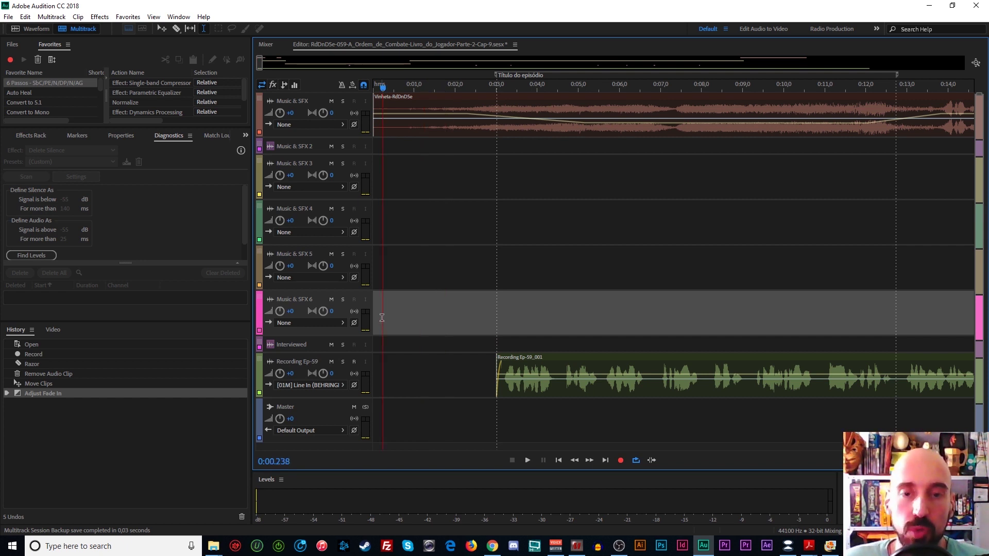
{"action": "key", "text": "space"}
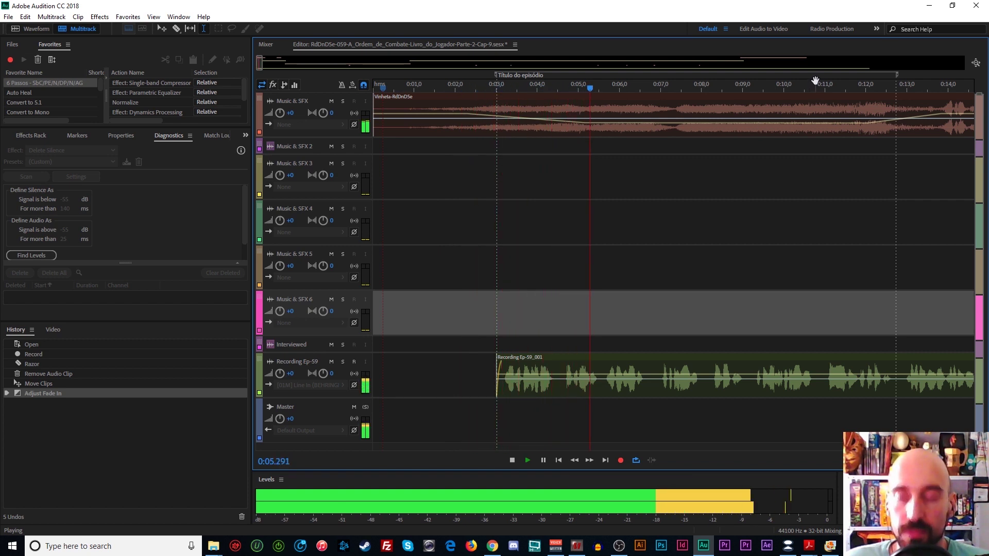
{"action": "left_click_drag", "start_coordinate": [816, 81], "coordinate": [634, 88]}
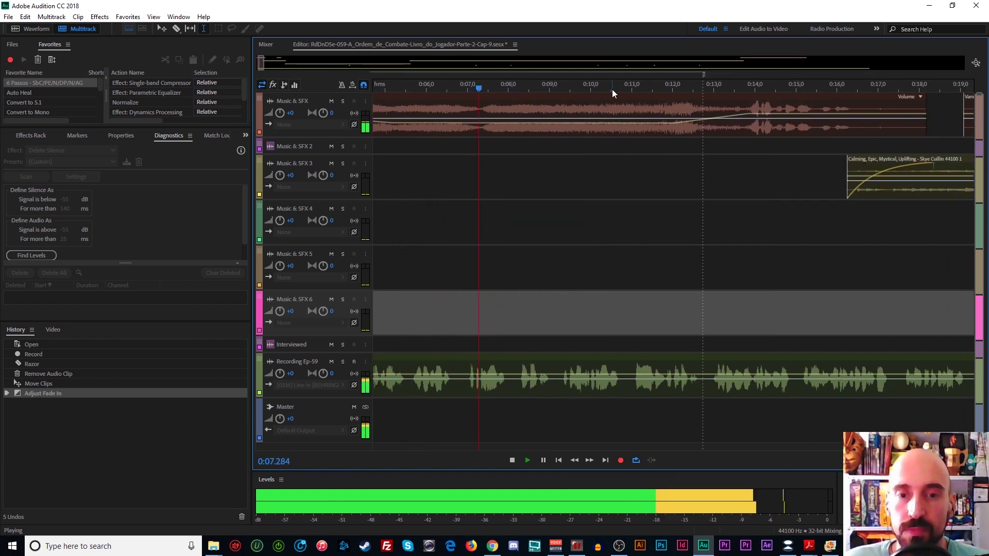
{"action": "scroll", "coordinate": [579, 150], "scroll_direction": "right", "scroll_amount": 3}
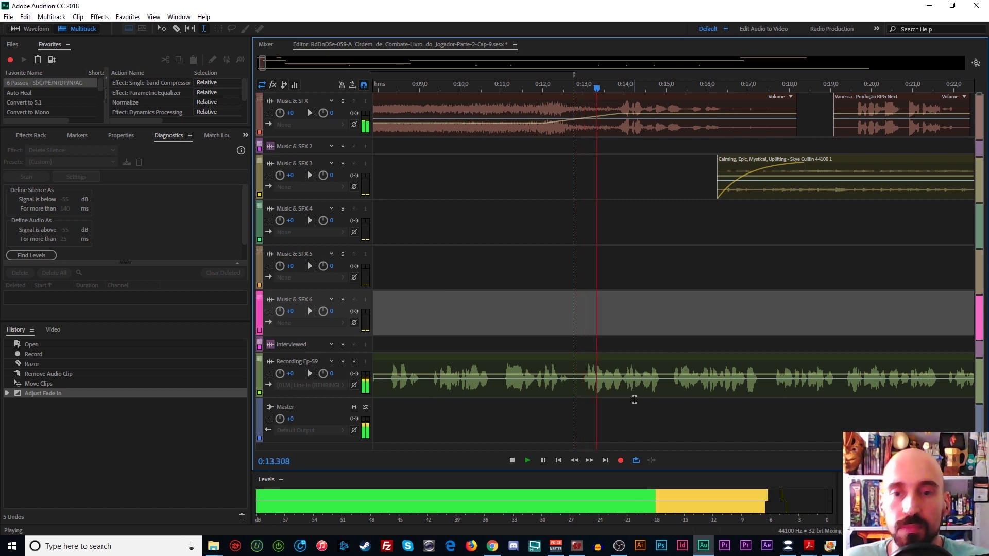
{"action": "key", "text": "space"}
Separate the episode title from the narration at about 0:12.8, shifting the rest to about 0:15.7, and fade out the title clip's end
{"action": "key", "text": "r"}
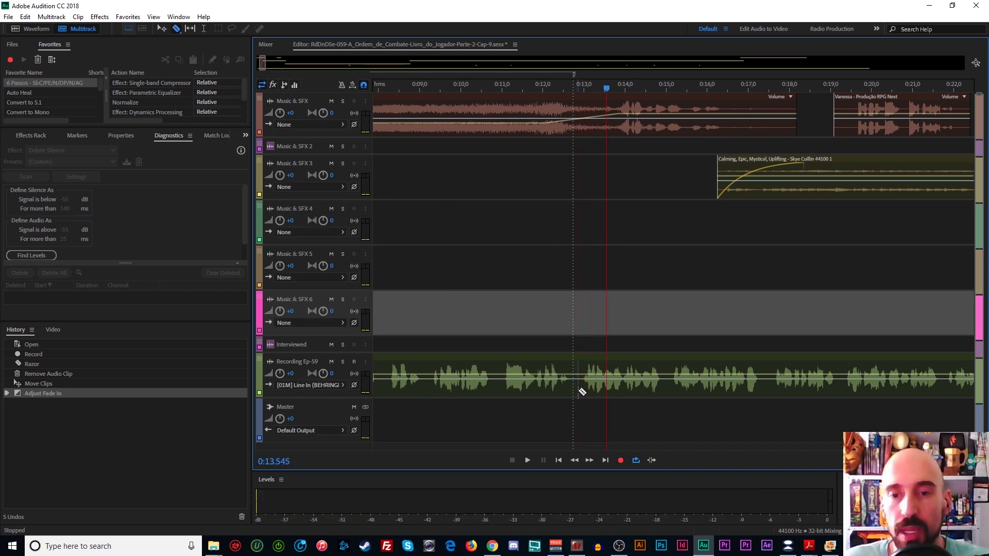
{"action": "left_click", "coordinate": [579, 391]}
{"action": "key", "text": "y"}
{"action": "left_click_drag", "start_coordinate": [571, 358], "coordinate": [733, 359]}
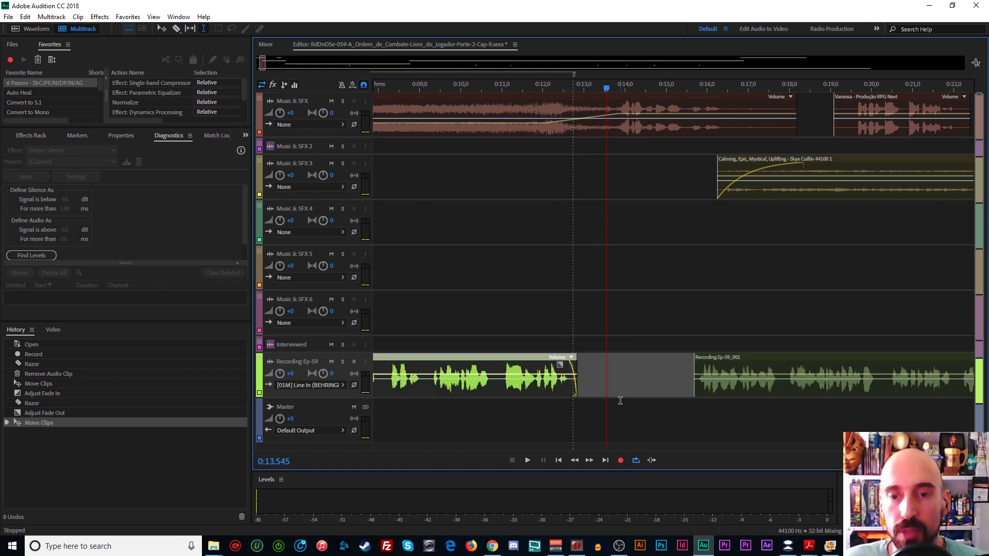
{"action": "scroll", "coordinate": [540, 92], "scroll_direction": "up", "scroll_amount": 2}
{"action": "scroll", "coordinate": [593, 97], "scroll_direction": "down", "scroll_amount": 2}
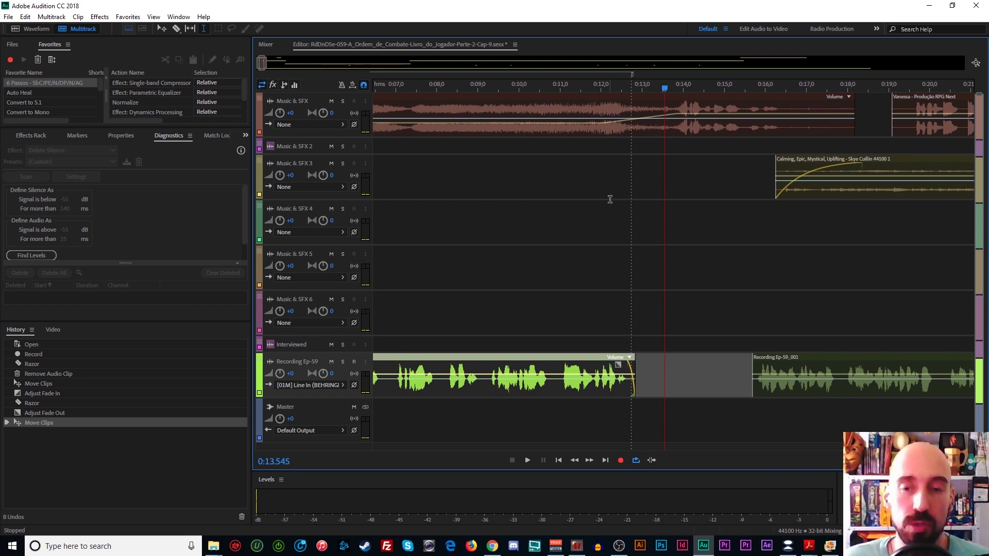
{"action": "mouse_move", "coordinate": [619, 366]}
{"action": "left_mouse_down"}
{"action": "mouse_move", "coordinate": [625, 372]}
{"action": "mouse_move", "coordinate": [612, 366]}
{"action": "left_mouse_up"}
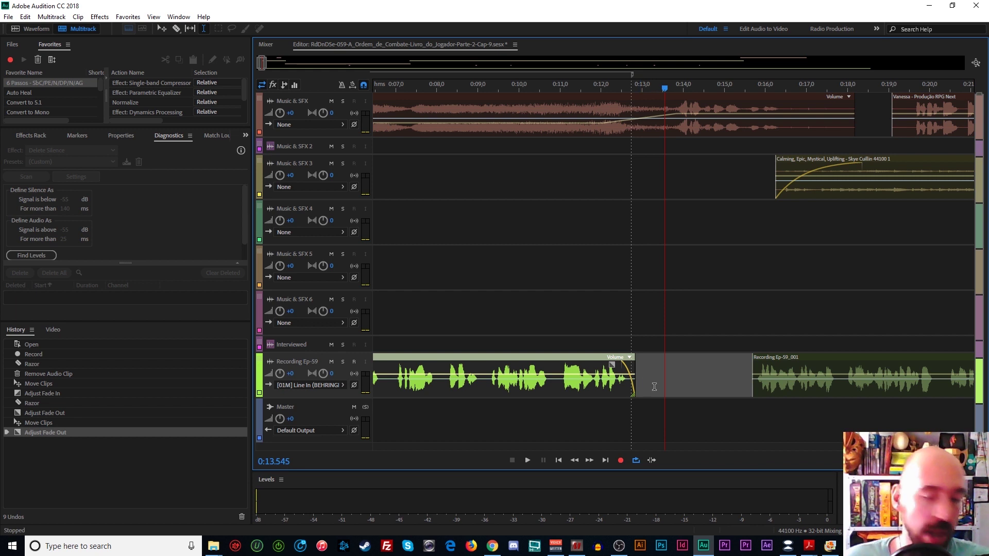
Try the Razor and Time Selection tools, marking a trial range from about 0:12.3 to 0:14.5, and clear the selection
{"action": "left_click", "coordinate": [655, 386]}
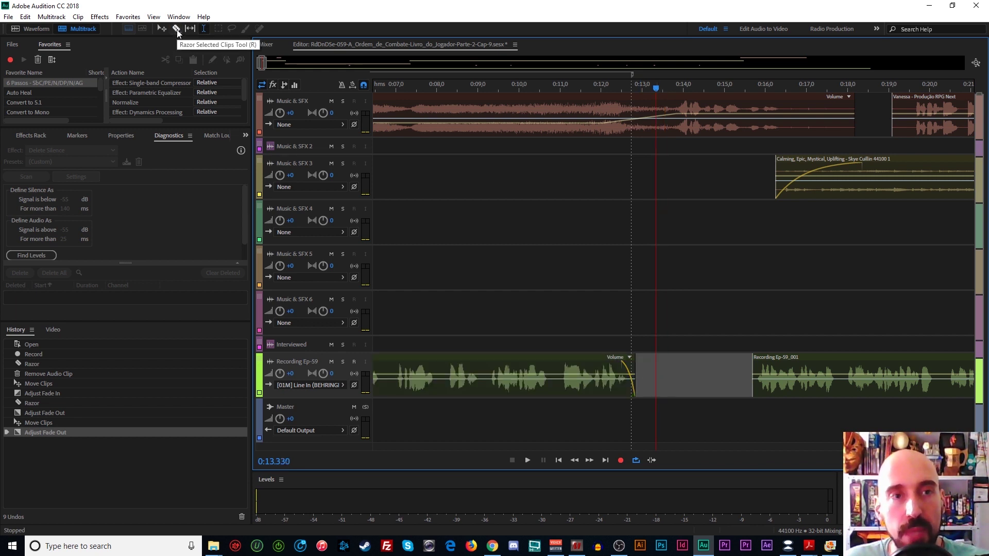
{"action": "left_click", "coordinate": [204, 31]}
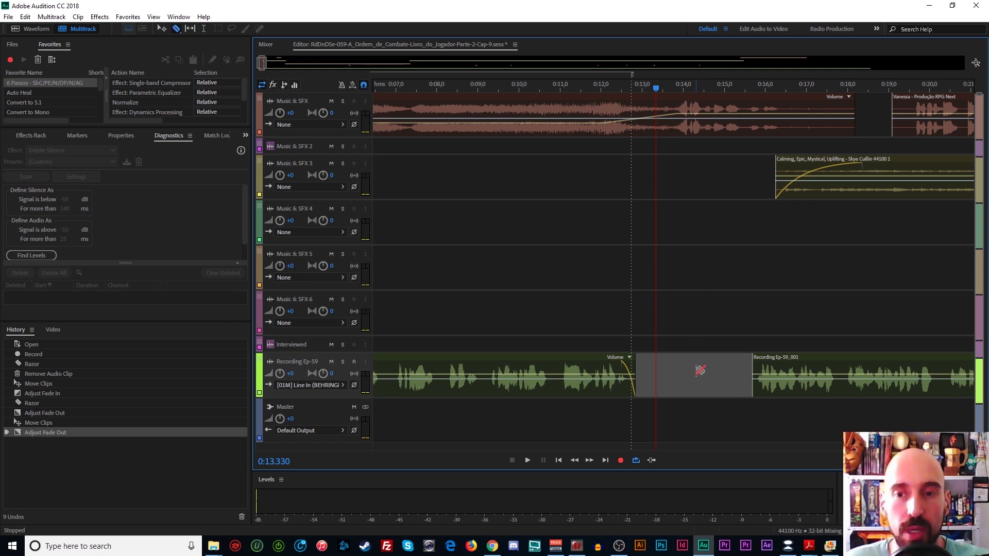
{"action": "left_click", "coordinate": [643, 269]}
{"action": "left_click", "coordinate": [669, 302]}
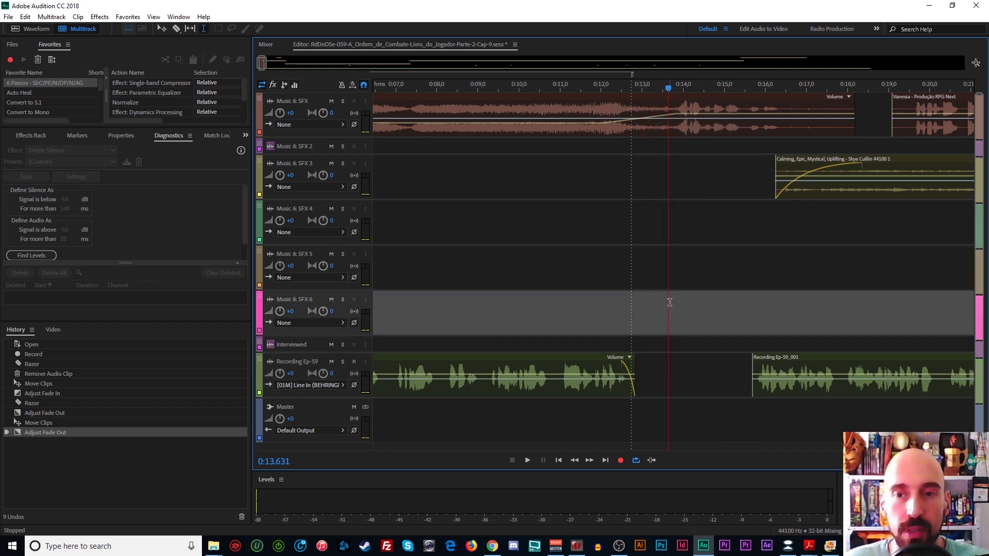
{"action": "key", "text": "t"}
{"action": "left_click_drag", "start_coordinate": [612, 265], "coordinate": [704, 265]}
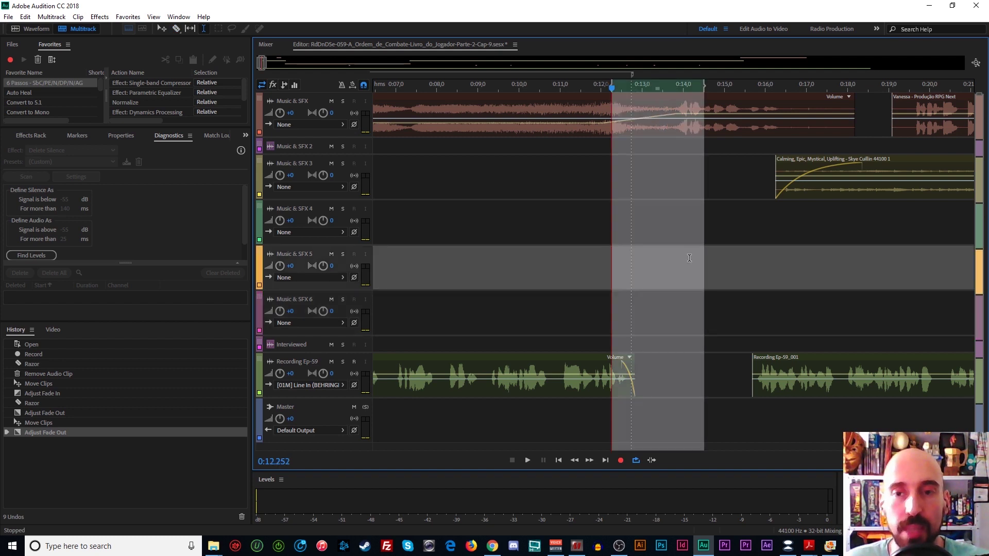
{"action": "left_click", "coordinate": [692, 264]}
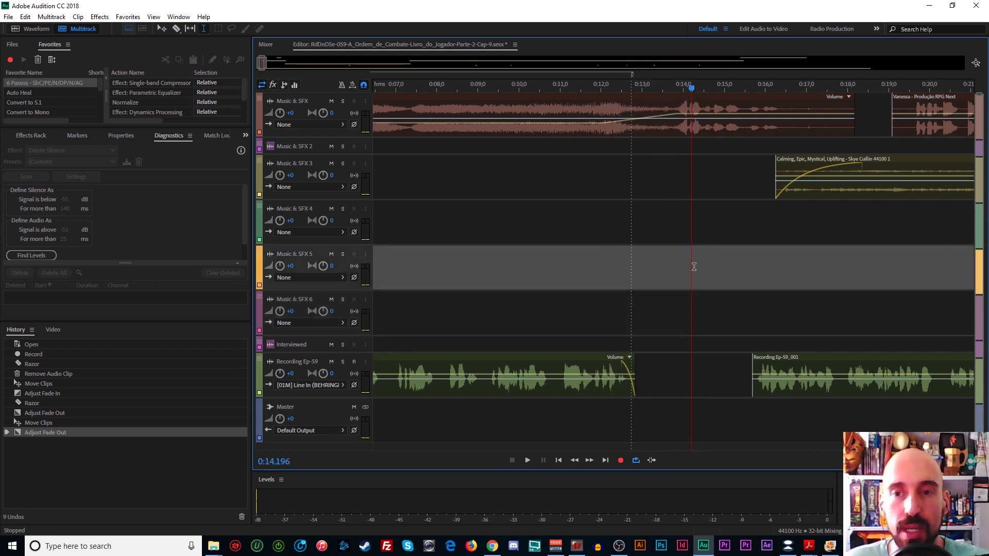
{"action": "left_click", "coordinate": [665, 377]}
{"action": "left_click", "coordinate": [573, 317]}
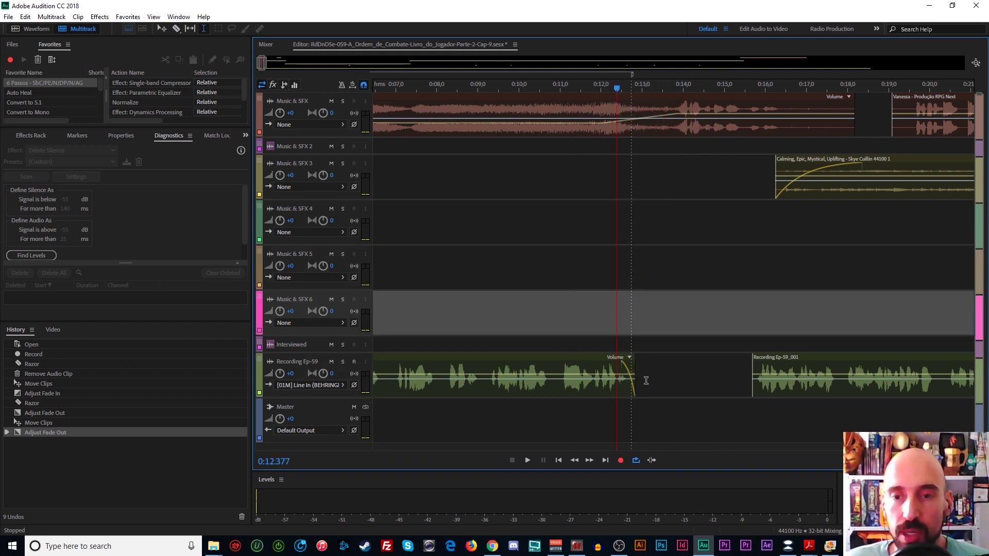
Fine-tune the fade-out at the end of the episode title clip and slightly lengthen the fade-in at its start
{"action": "left_click", "coordinate": [613, 364]}
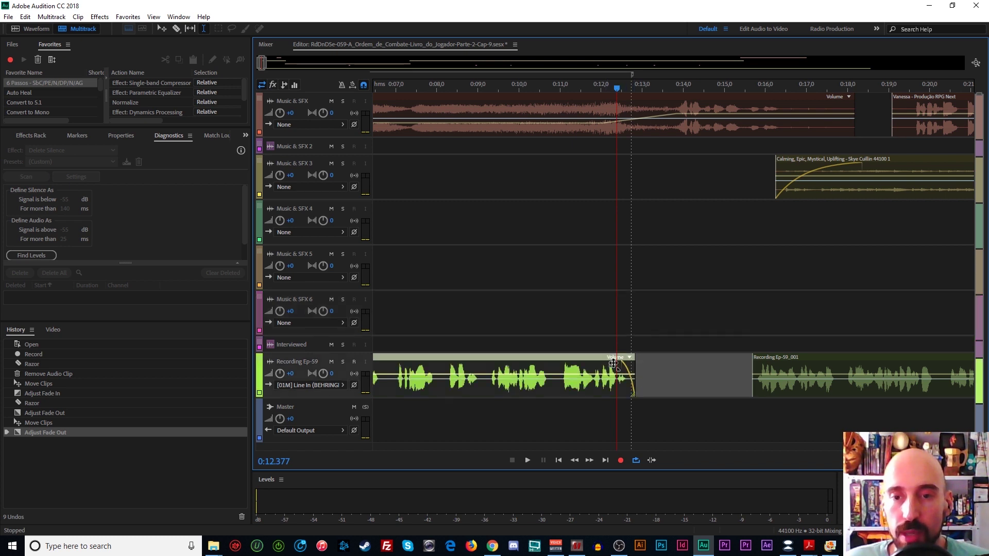
{"action": "mouse_move", "coordinate": [615, 366]}
{"action": "left_mouse_down"}
{"action": "mouse_move", "coordinate": [638, 364]}
{"action": "mouse_move", "coordinate": [617, 360]}
{"action": "mouse_move", "coordinate": [609, 367]}
{"action": "mouse_move", "coordinate": [625, 361]}
{"action": "mouse_move", "coordinate": [618, 372]}
{"action": "left_mouse_up"}
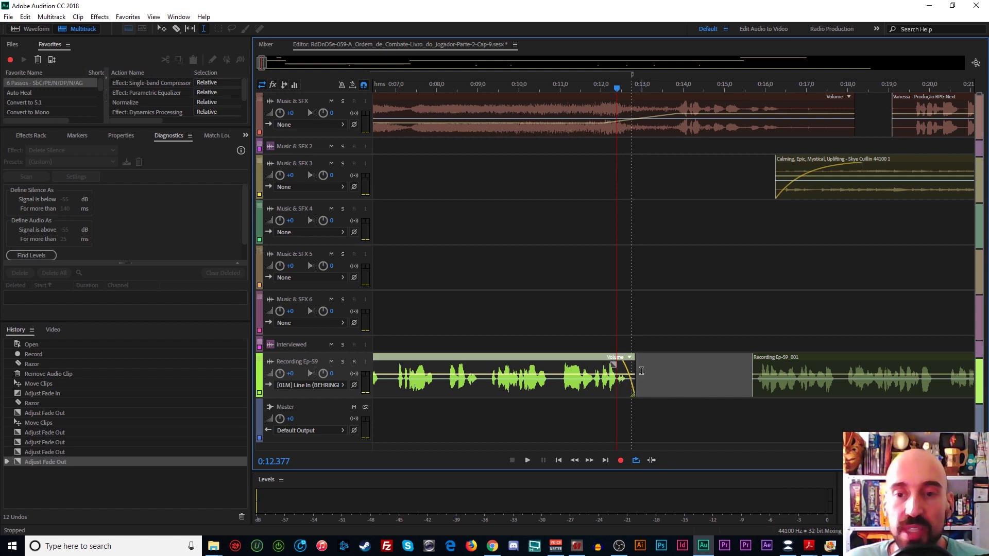
{"action": "left_click", "coordinate": [616, 368]}
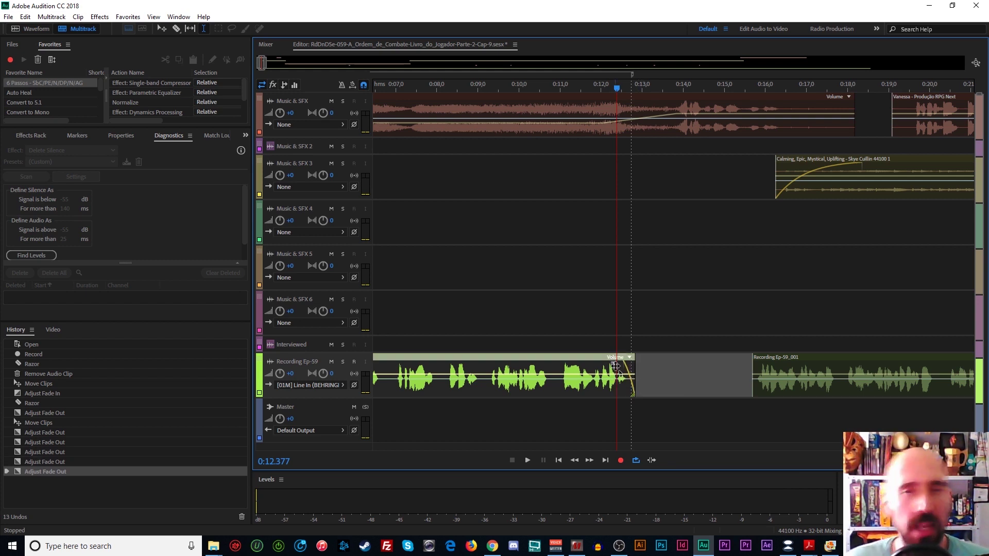
{"action": "left_click_drag", "start_coordinate": [615, 366], "coordinate": [619, 383]}
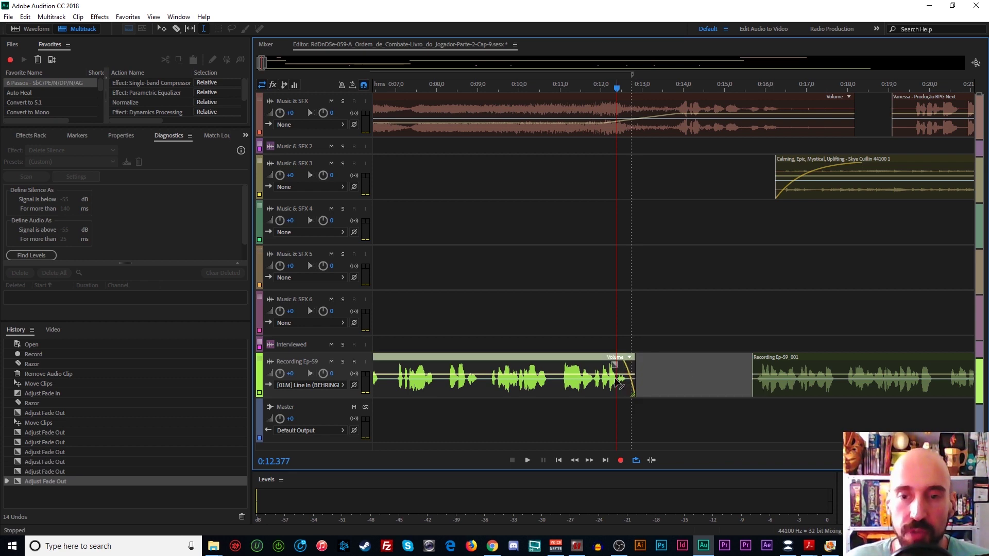
{"action": "left_click", "coordinate": [260, 61]}
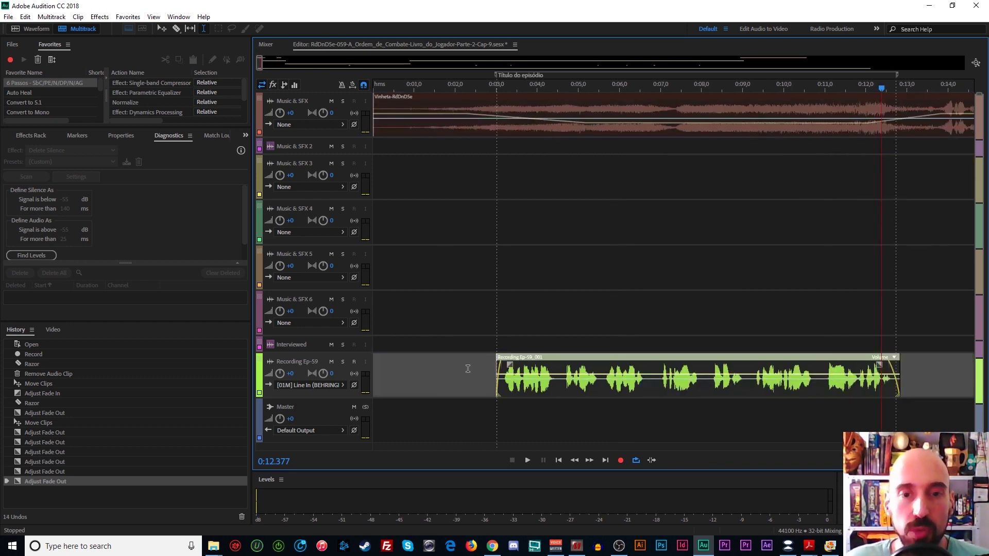
{"action": "left_click_drag", "start_coordinate": [509, 366], "coordinate": [515, 365]}
Move the remaining narration clip to start at Marker 01, at about 0:24, and give it a short fade-in
{"action": "scroll", "coordinate": [670, 257], "scroll_direction": "right", "scroll_amount": 5}
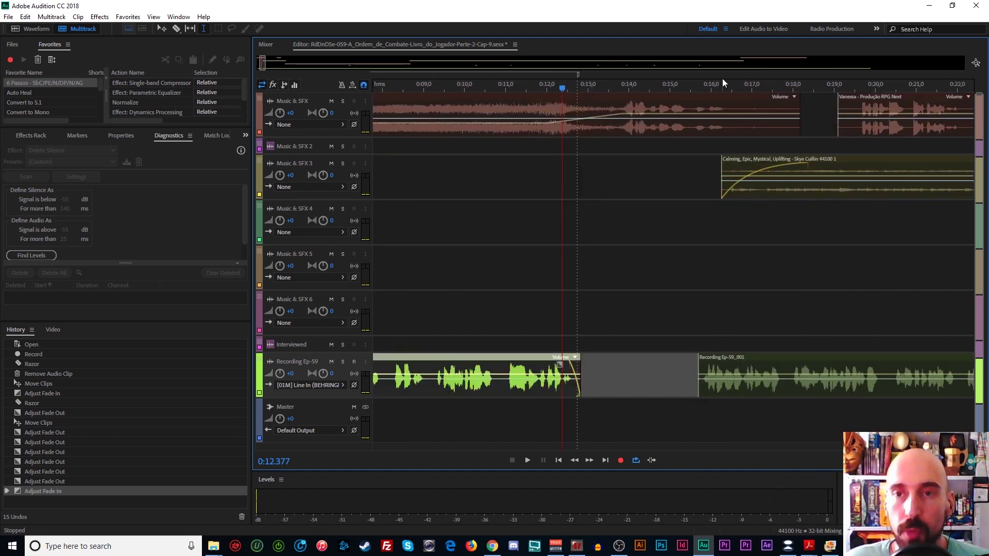
{"action": "scroll", "coordinate": [533, 384], "scroll_direction": "right", "scroll_amount": 3}
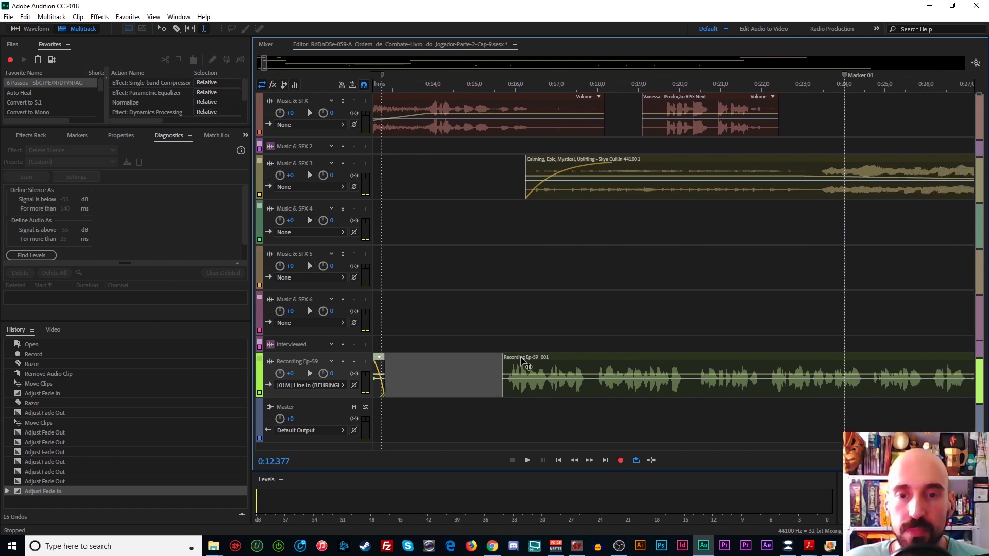
{"action": "left_click_drag", "start_coordinate": [525, 365], "coordinate": [849, 362]}
Play the session from about 0:15.4 to 0:47 to check the narration's entry at Marker 01 against the music and find the next cut
{"action": "left_click", "coordinate": [491, 222]}
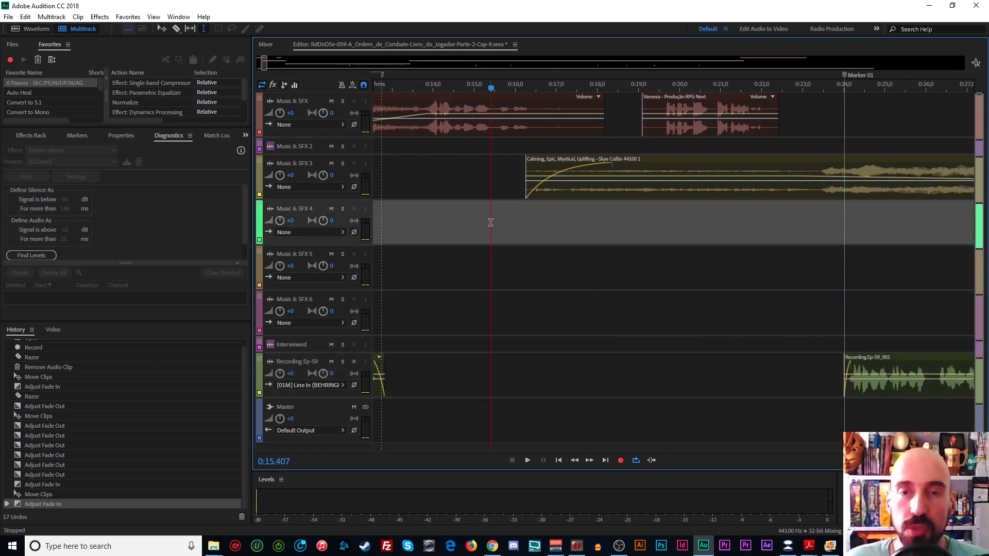
{"action": "key", "text": "space"}
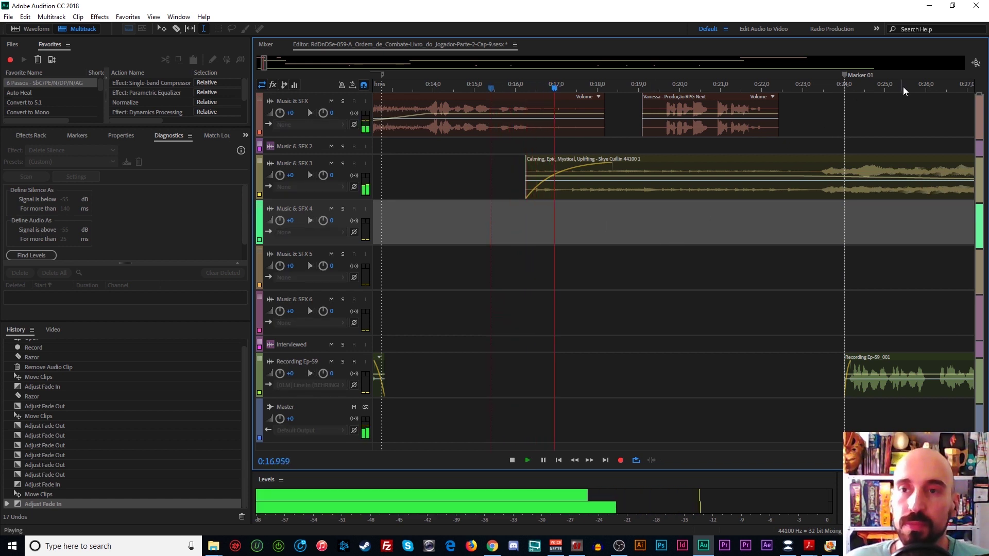
{"action": "scroll", "coordinate": [704, 162], "scroll_direction": "right", "scroll_amount": 3}
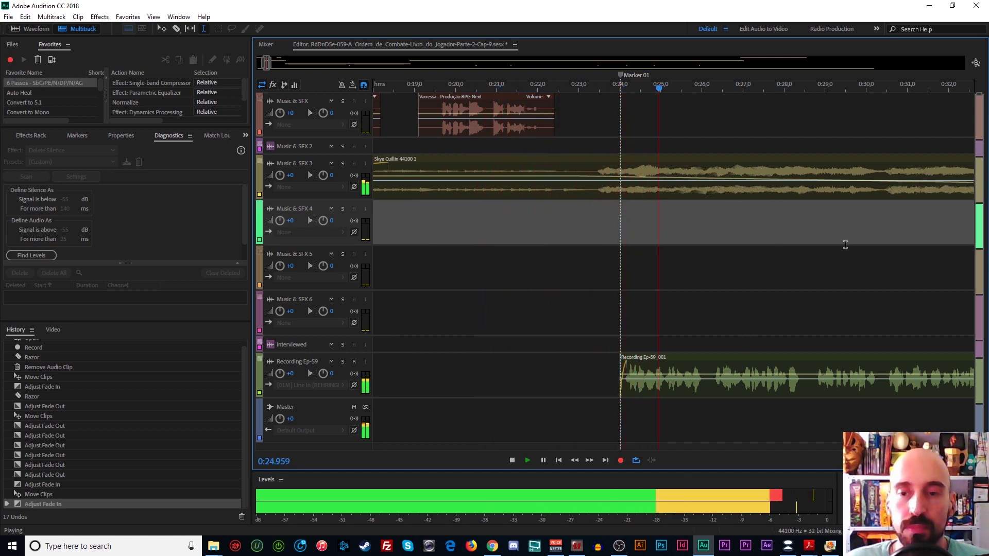
{"action": "left_click_drag", "start_coordinate": [856, 81], "coordinate": [610, 81]}
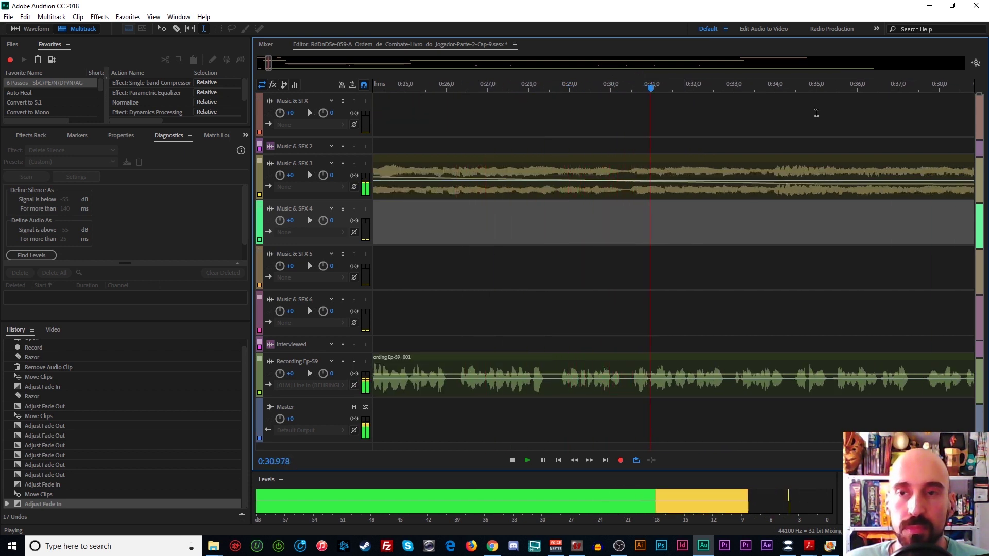
{"action": "scroll", "coordinate": [653, 100], "scroll_direction": "right", "scroll_amount": 3}
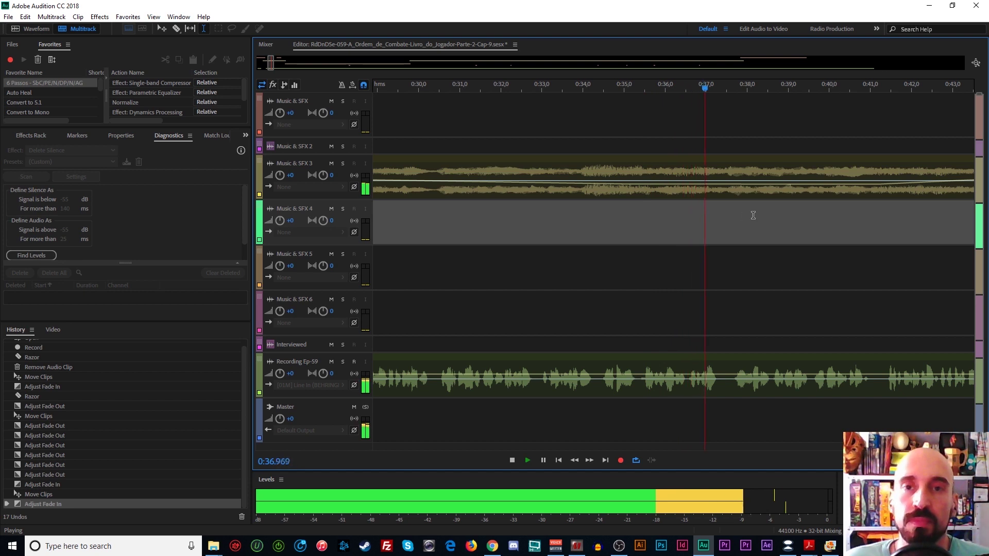
{"action": "scroll", "coordinate": [856, 82], "scroll_direction": "right", "scroll_amount": 3}
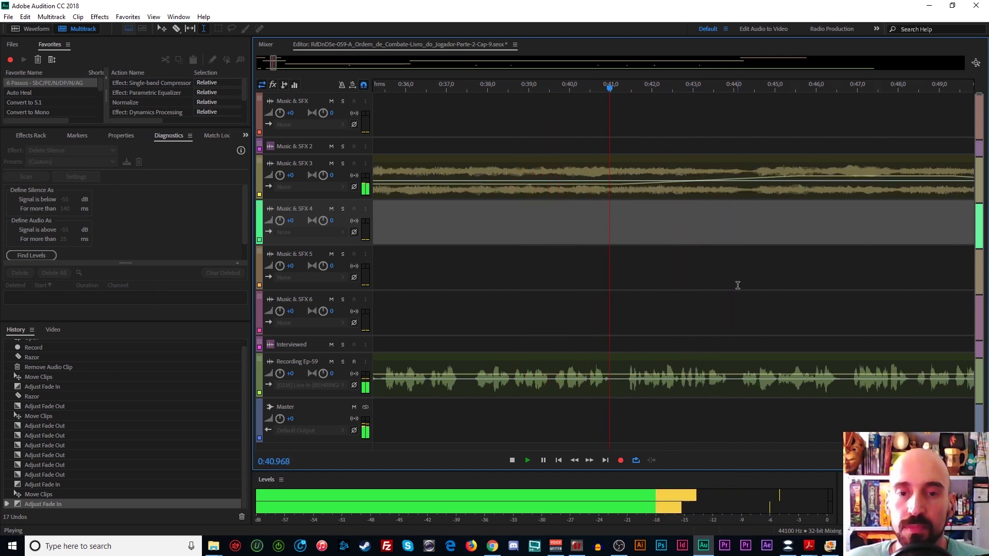
{"action": "left_click_drag", "start_coordinate": [839, 80], "coordinate": [660, 100]}
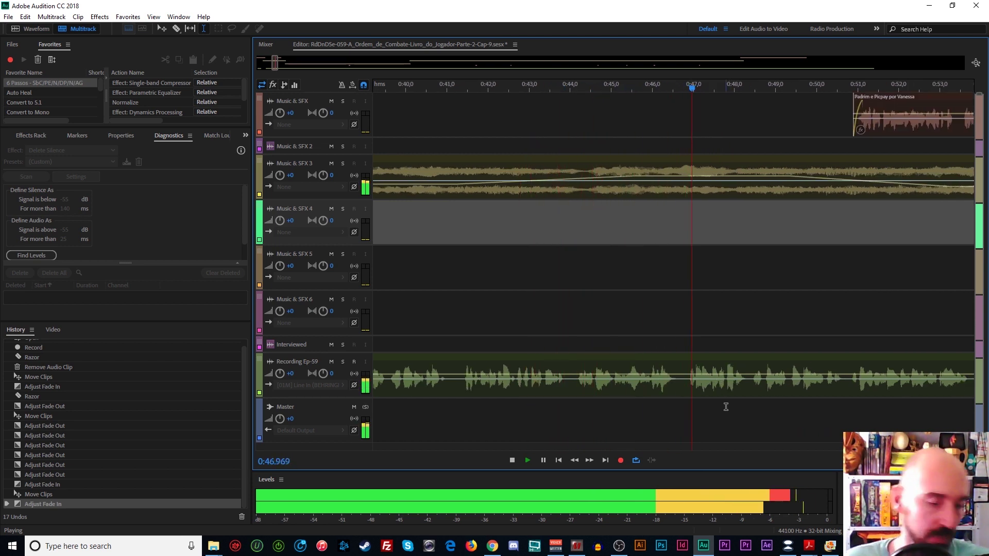
{"action": "key", "text": "space"}
Split the narration at about 0:46.8, fade out the end of the first part, and shift the rest to about 0:48
{"action": "key", "text": "r"}
{"action": "left_click", "coordinate": [685, 392]}
{"action": "key", "text": "y"}
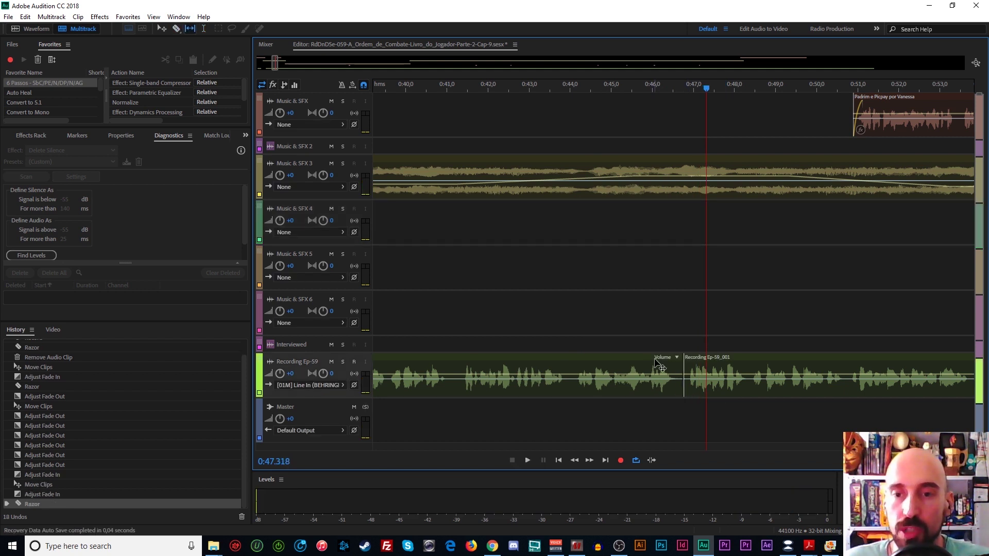
{"action": "left_click_drag", "start_coordinate": [682, 357], "coordinate": [747, 359]}
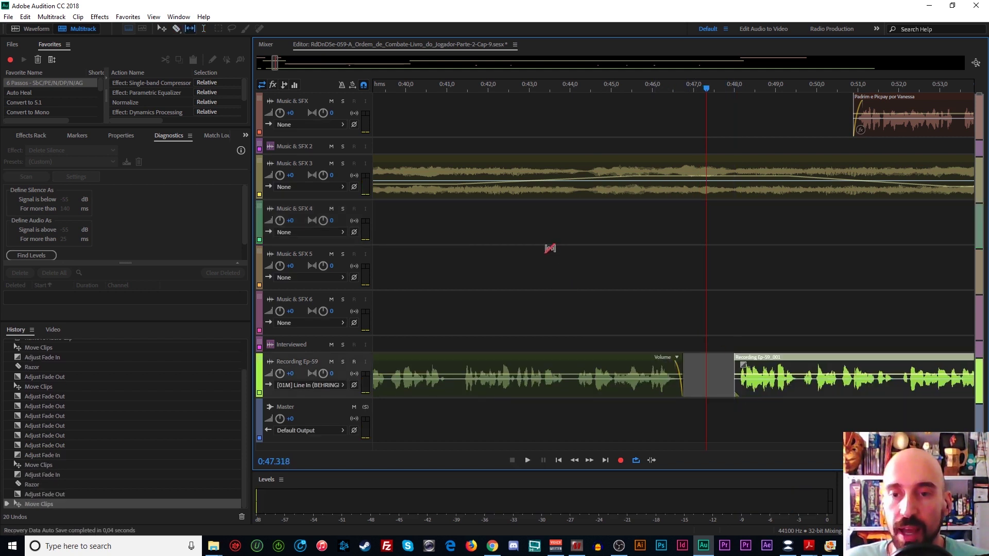
Try adding and lowering an extra volume keyframe at about 0:46.3 on the Music & SFX 3 clip, and undo it
{"action": "key", "text": "t"}
{"action": "left_click", "coordinate": [538, 221]}
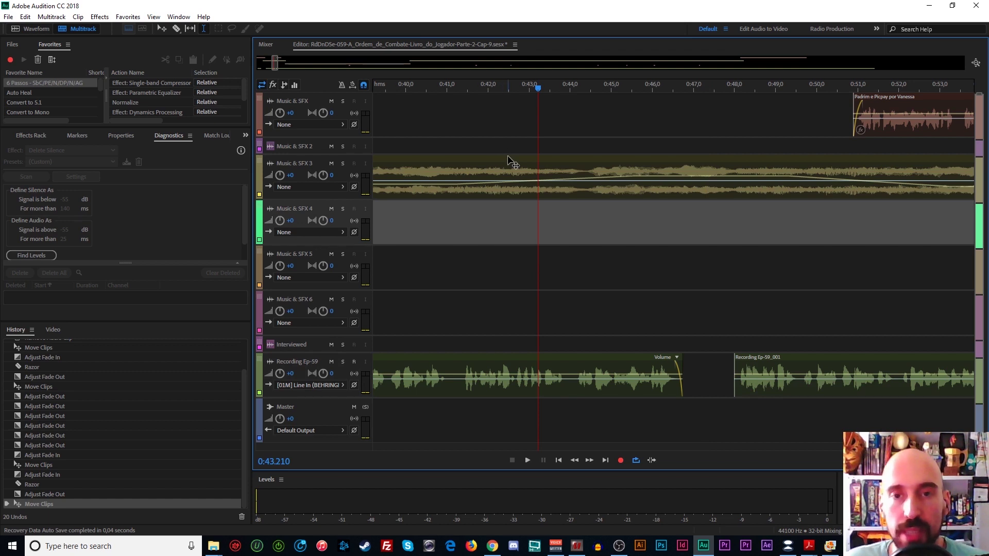
{"action": "left_click", "coordinate": [511, 163]}
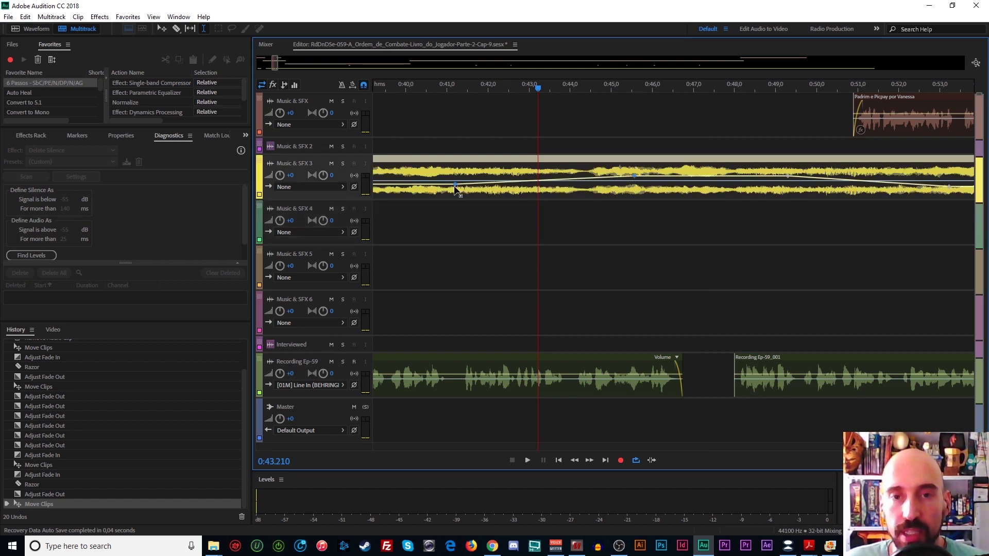
{"action": "mouse_move", "coordinate": [456, 188]}
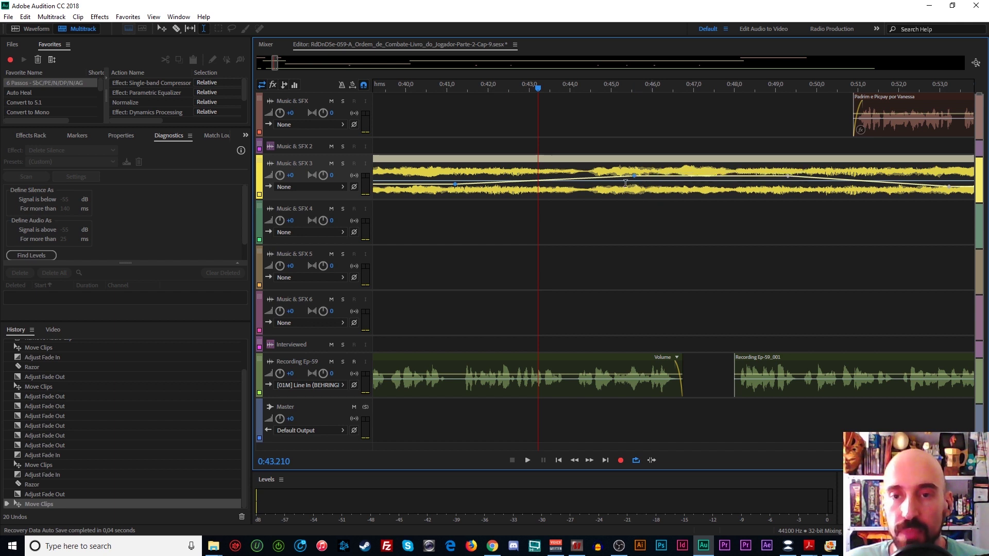
{"action": "mouse_move", "coordinate": [634, 178]}
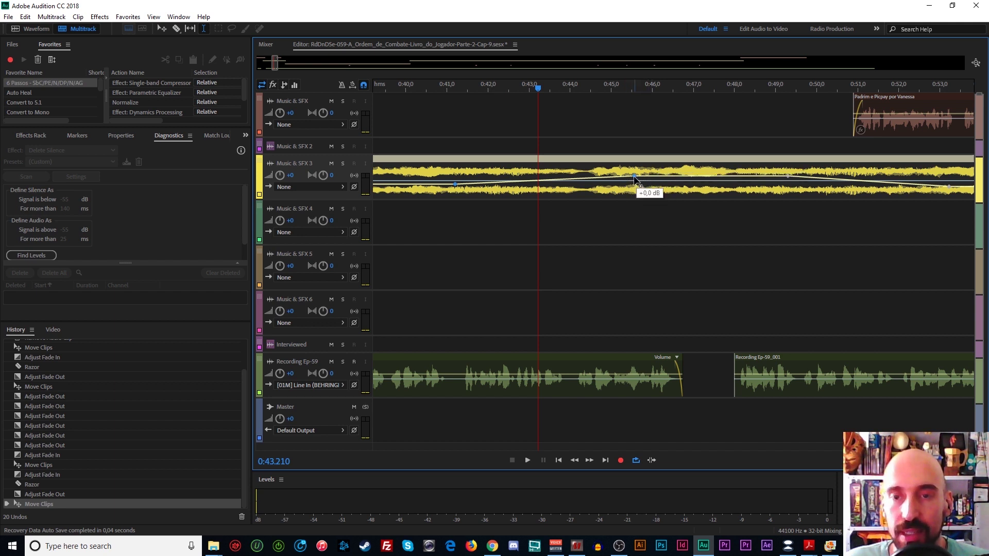
{"action": "left_click", "coordinate": [662, 176]}
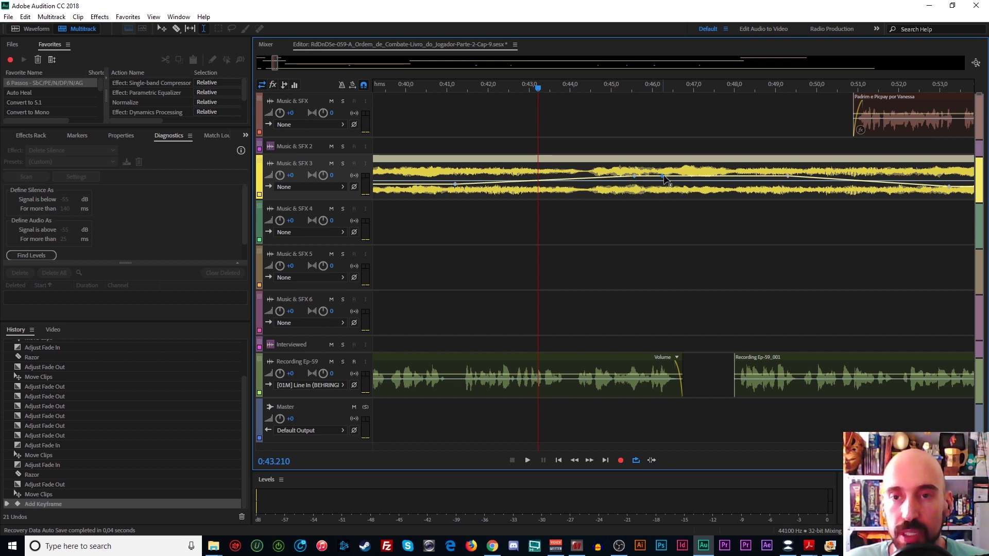
{"action": "left_click_drag", "start_coordinate": [663, 178], "coordinate": [676, 196]}
{"action": "key", "text": "ctrl+z"}
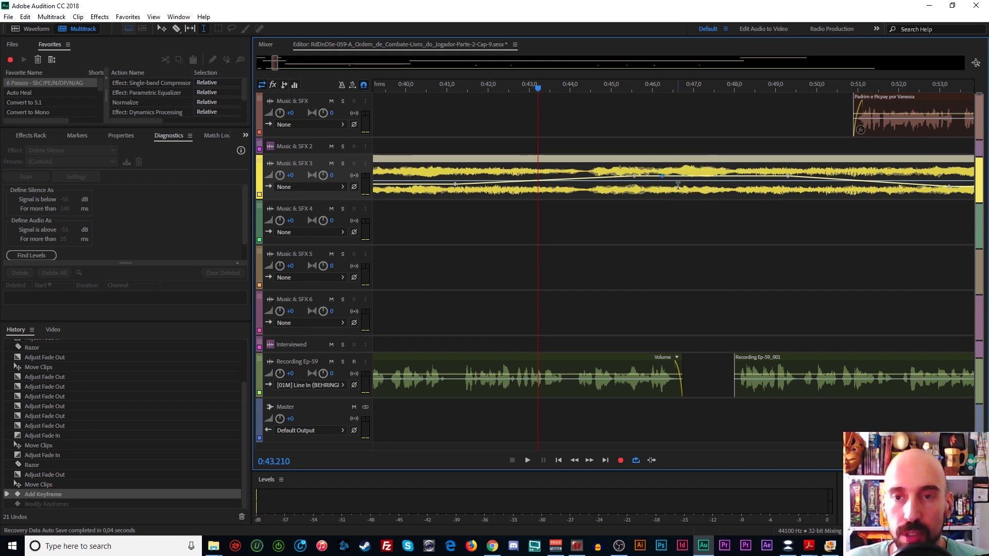
{"action": "key", "text": "ctrl+z"}
Shift the Music & SFX 3 volume rise later, its lower keyframe to about 0:42.2 and its upper one to about 0:47.4
{"action": "left_click", "coordinate": [630, 228]}
{"action": "left_click", "coordinate": [635, 180]}
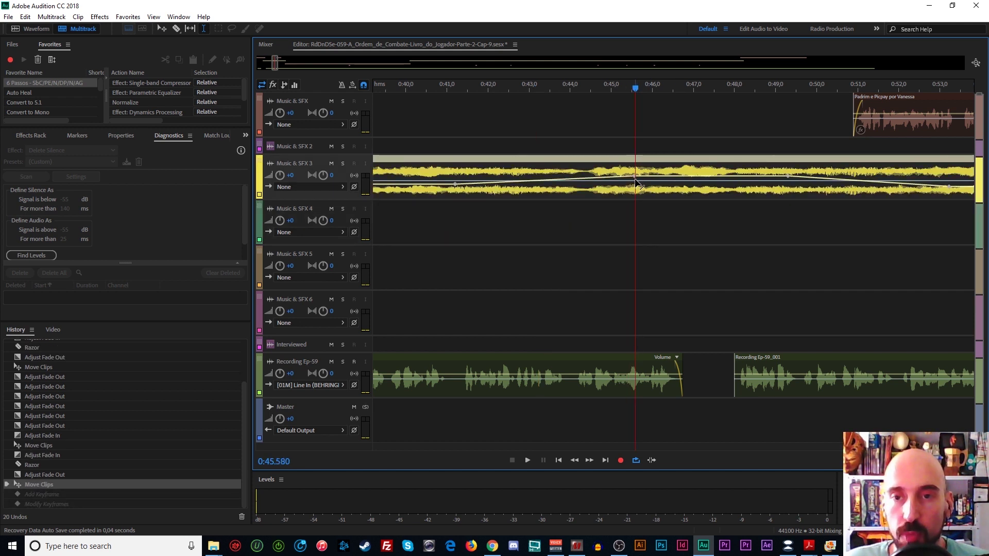
{"action": "left_click_drag", "start_coordinate": [634, 180], "coordinate": [679, 176]}
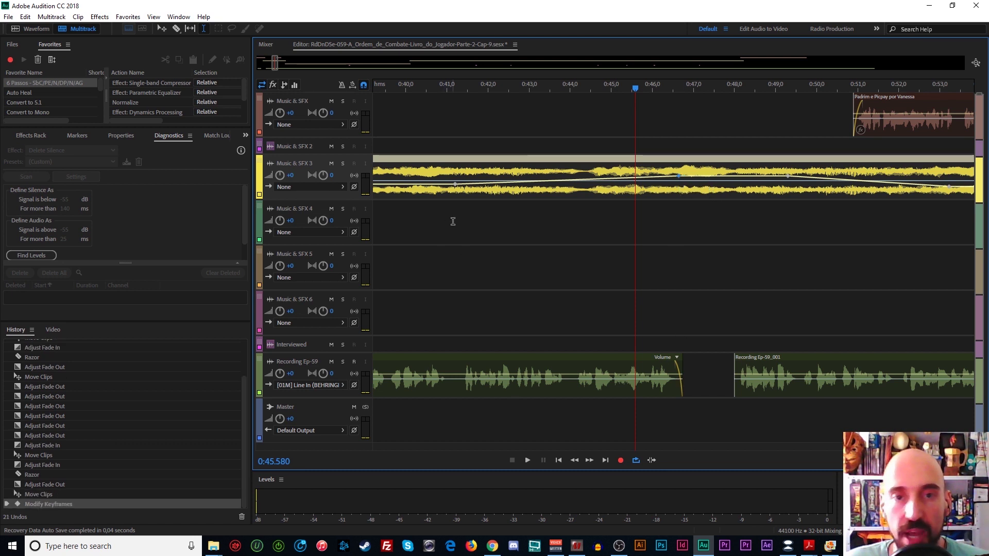
{"action": "left_click", "coordinate": [456, 184]}
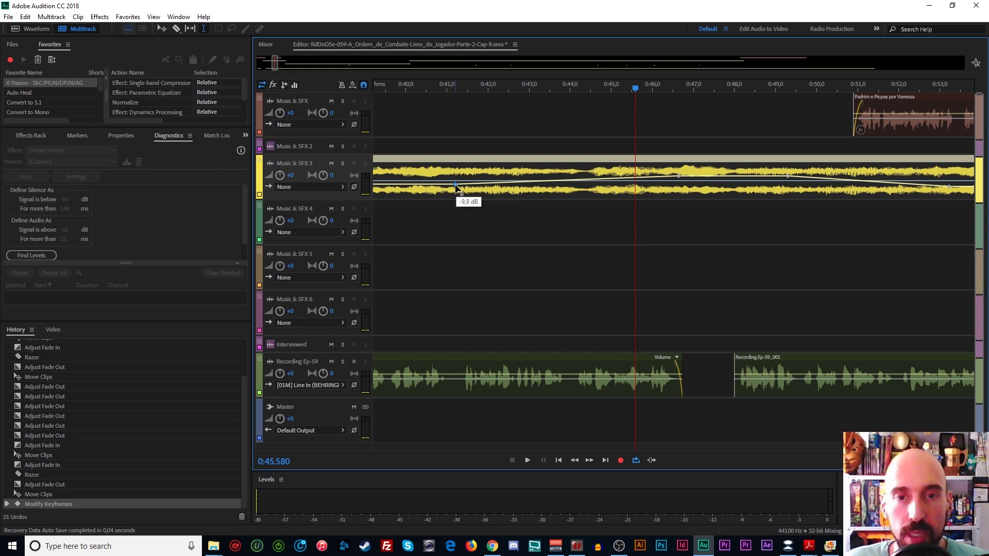
{"action": "mouse_move", "coordinate": [455, 186]}
{"action": "left_mouse_down"}
{"action": "mouse_move", "coordinate": [518, 192]}
{"action": "mouse_move", "coordinate": [505, 180]}
{"action": "mouse_move", "coordinate": [507, 189]}
{"action": "mouse_move", "coordinate": [462, 199]}
{"action": "mouse_move", "coordinate": [543, 202]}
{"action": "mouse_move", "coordinate": [463, 201]}
{"action": "left_mouse_up"}
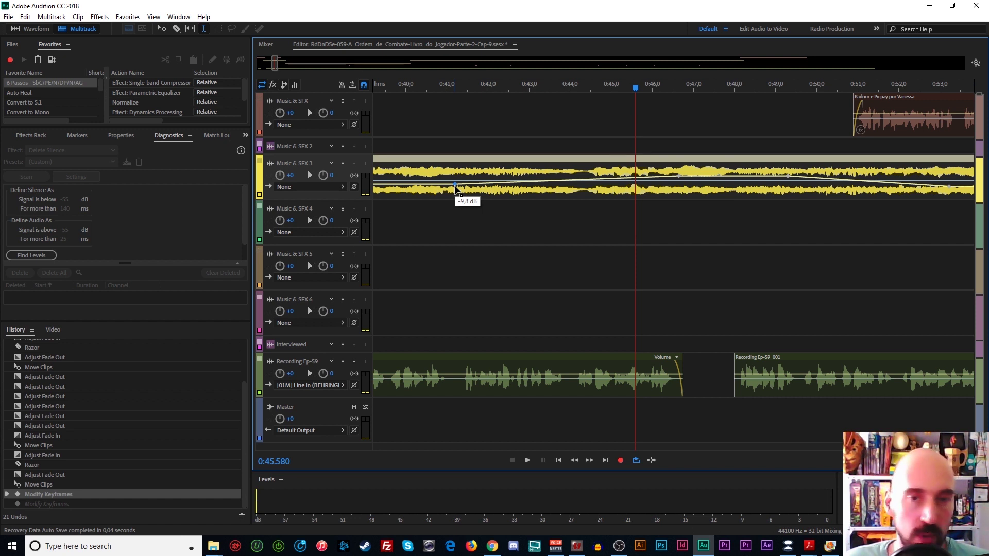
{"action": "left_click_drag", "start_coordinate": [456, 186], "coordinate": [499, 189]}
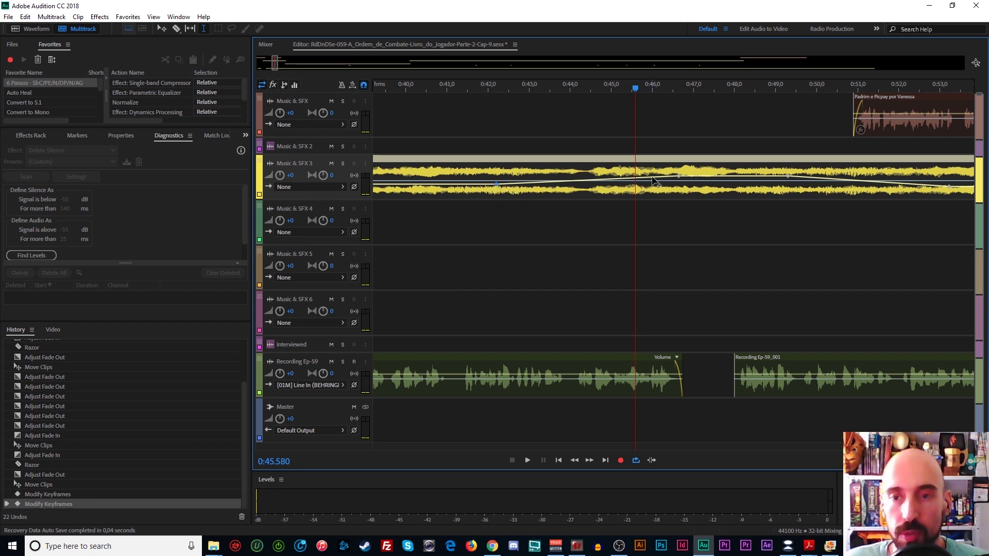
{"action": "left_click_drag", "start_coordinate": [678, 178], "coordinate": [708, 177]}
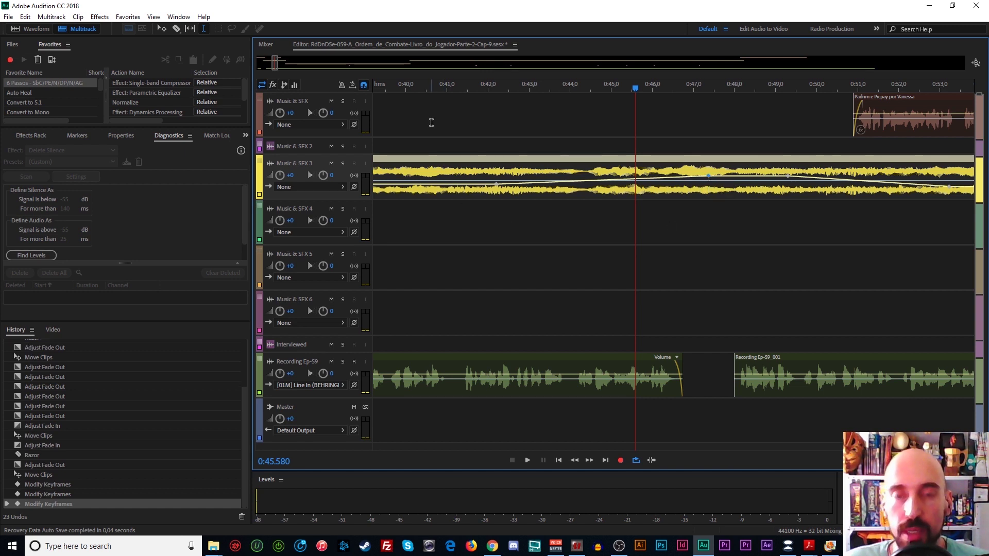
Move the remaining narration clip past the sponsor message to start at Marker 03, about 1:18.6, and give it a short fade-in
{"action": "left_click", "coordinate": [462, 126]}
{"action": "key", "text": "space"}
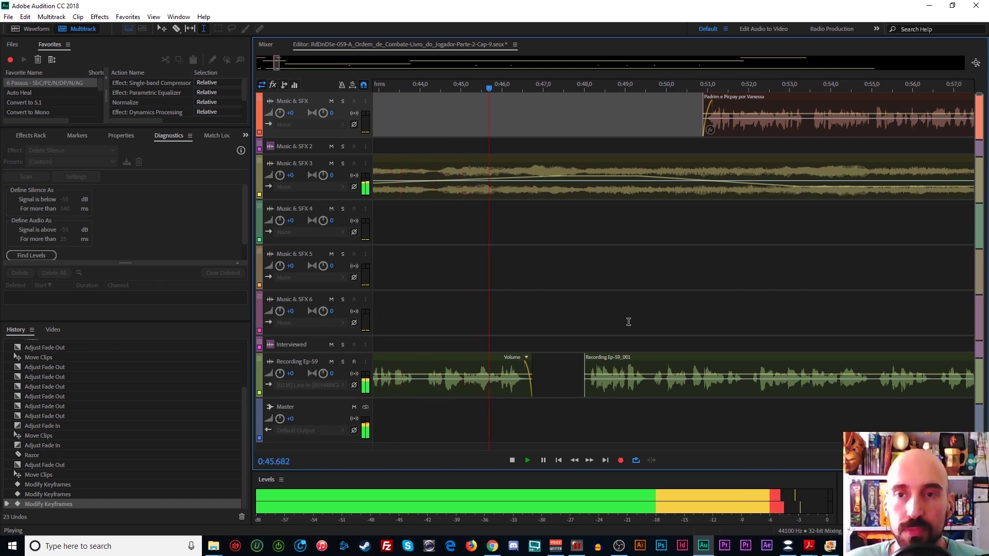
{"action": "scroll", "coordinate": [627, 322], "scroll_direction": "down", "scroll_amount": 3}
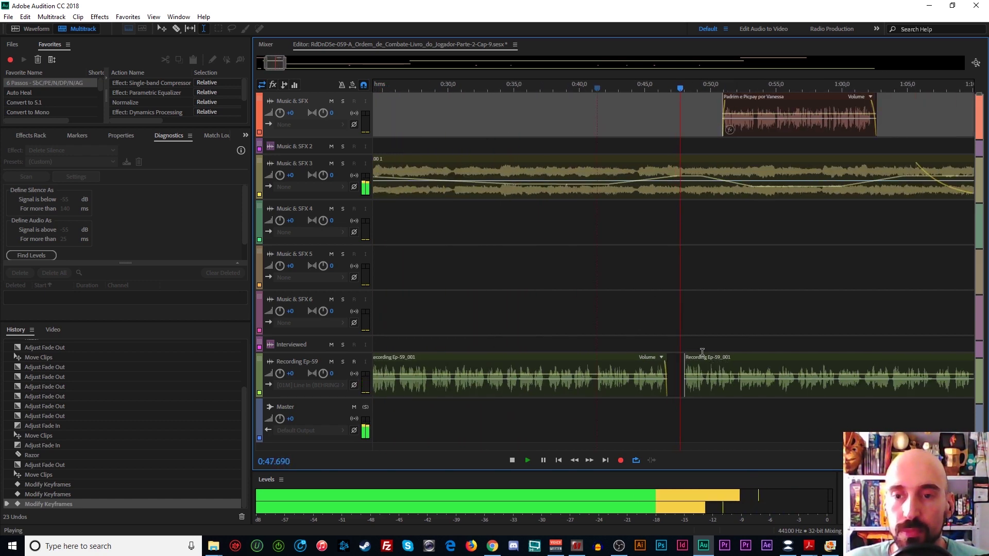
{"action": "scroll", "coordinate": [722, 289], "scroll_direction": "down", "scroll_amount": 2}
{"action": "left_click_drag", "start_coordinate": [773, 377], "coordinate": [961, 376]}
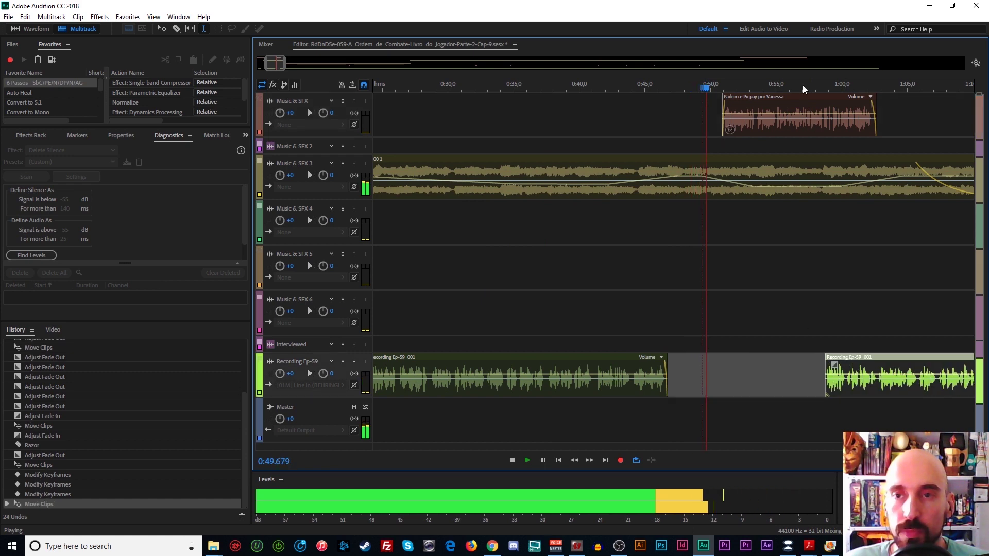
{"action": "scroll", "coordinate": [579, 339], "scroll_direction": "right", "scroll_amount": 5}
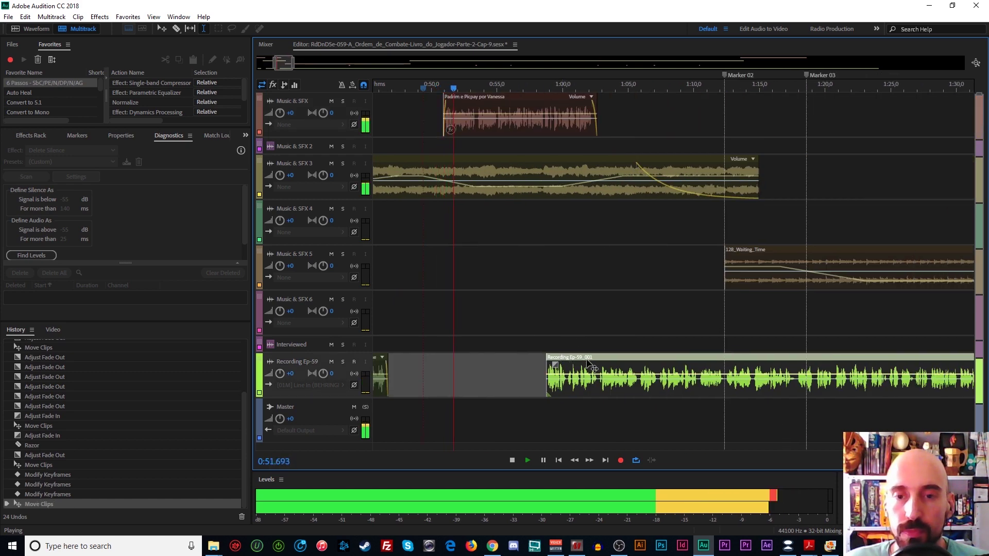
{"action": "left_click_drag", "start_coordinate": [570, 365], "coordinate": [818, 367]}
{"action": "left_click", "coordinate": [817, 367]}
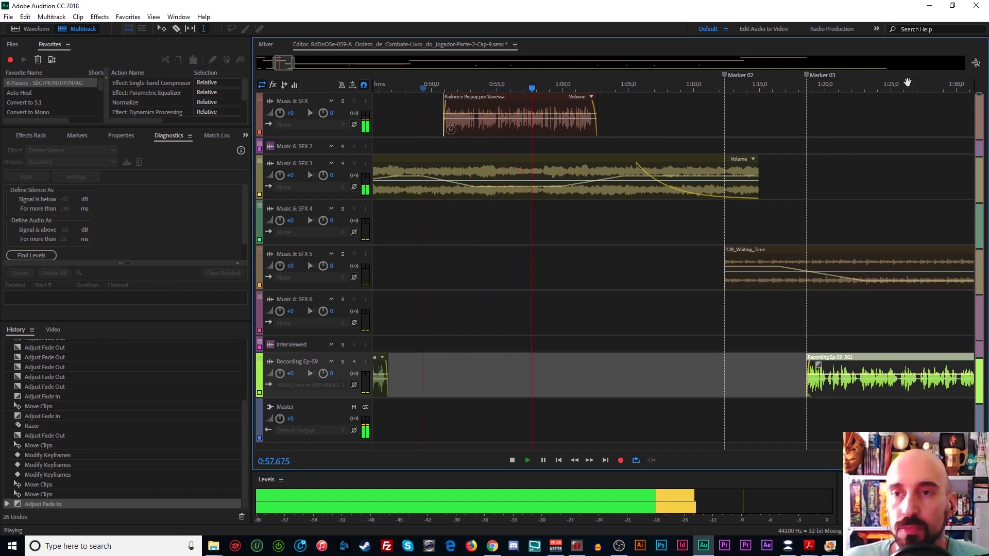
Play through to about 1:22 to check the music's fade-out, the 128_Waiting_Time entry at Marker 02 and the narration at Marker 03
{"action": "scroll", "coordinate": [713, 92], "scroll_direction": "right", "scroll_amount": 5}
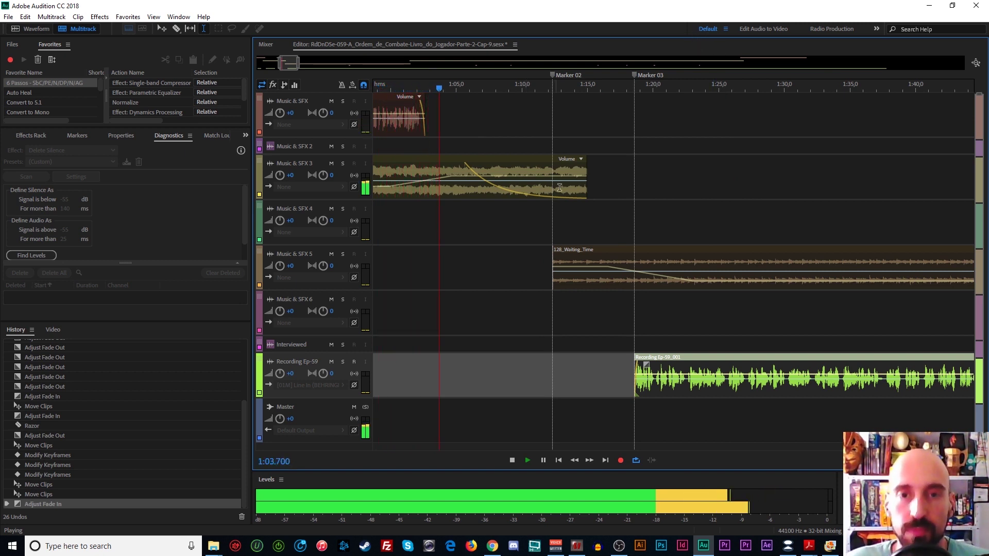
{"action": "left_click_drag", "start_coordinate": [673, 82], "coordinate": [609, 84]}
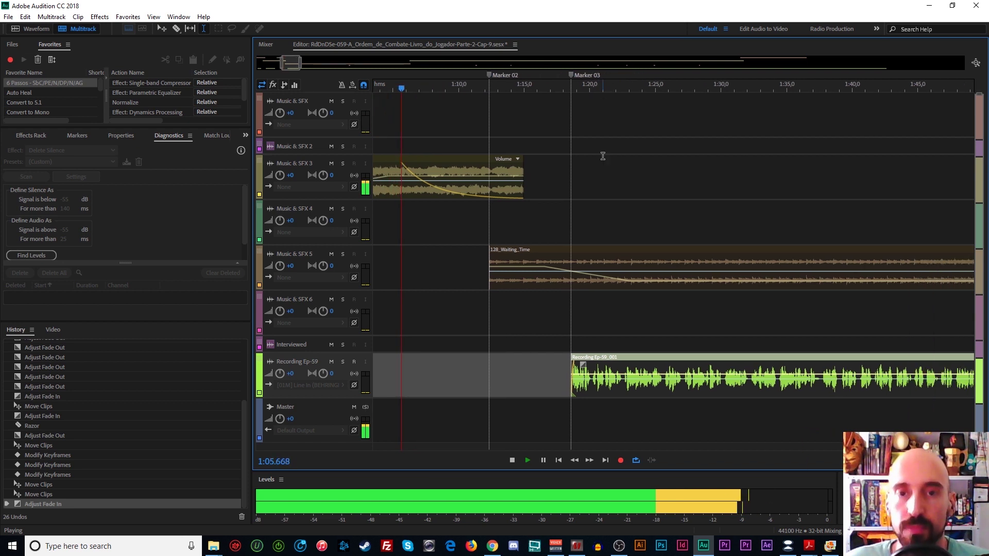
{"action": "key", "text": "space"}
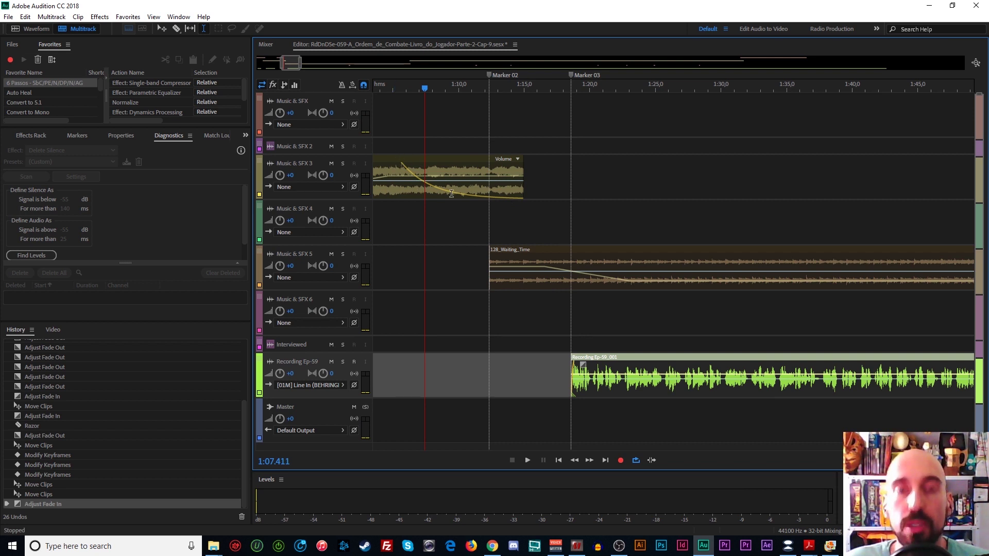
{"action": "left_click", "coordinate": [517, 250]}
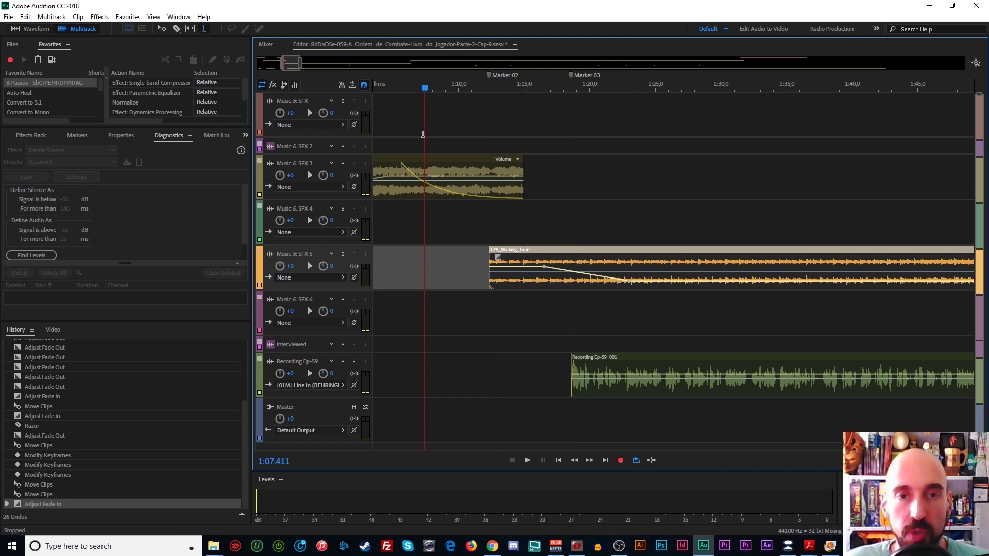
{"action": "key", "text": "space"}
{"action": "key", "text": "space"}
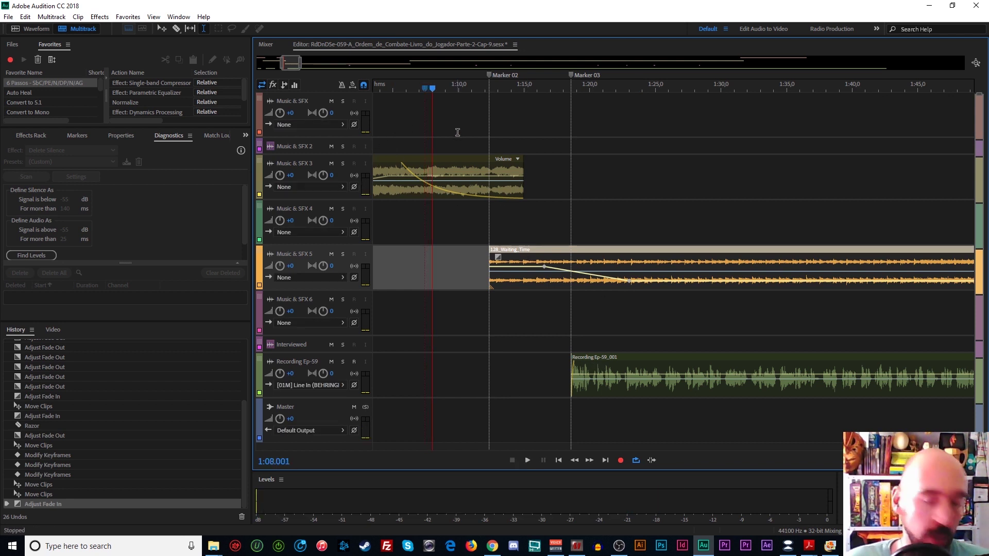
{"action": "key", "text": "space"}
{"action": "key", "text": "space"}
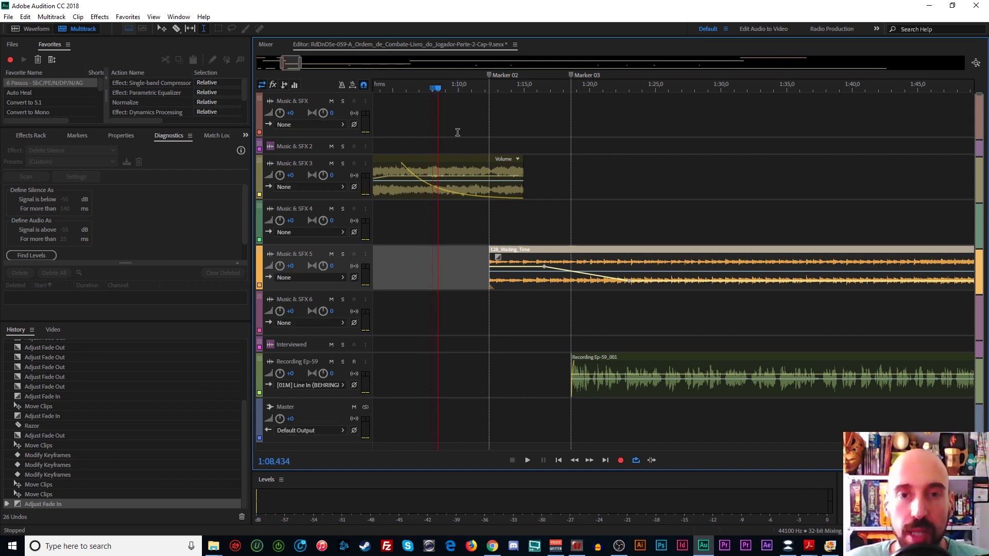
{"action": "key", "text": "space"}
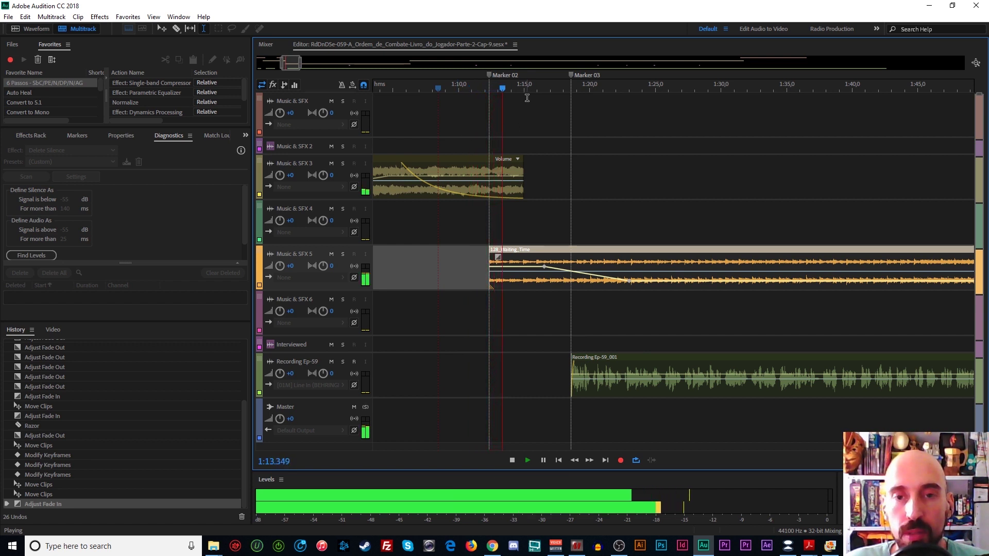
{"action": "left_click_drag", "start_coordinate": [645, 83], "coordinate": [552, 210]}
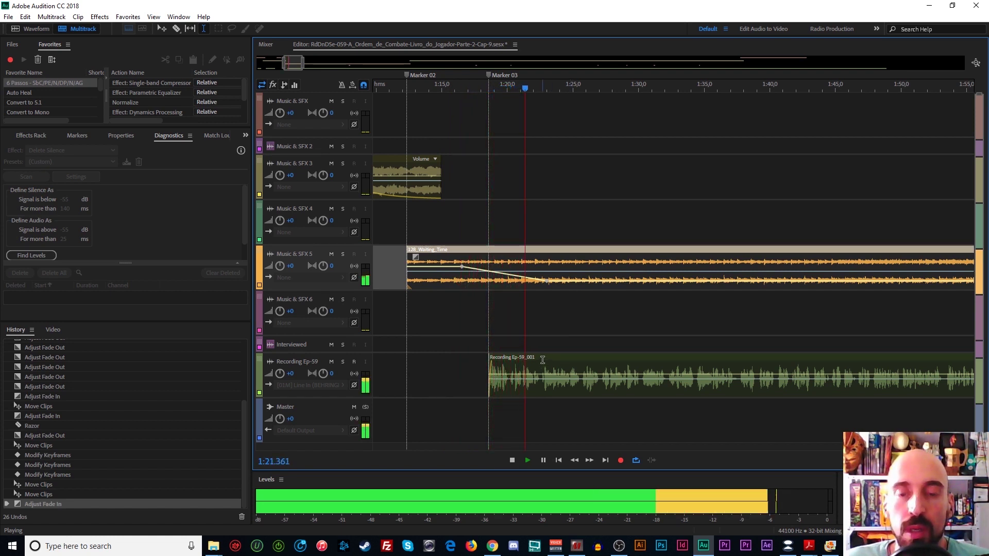
{"action": "key", "text": "space"}
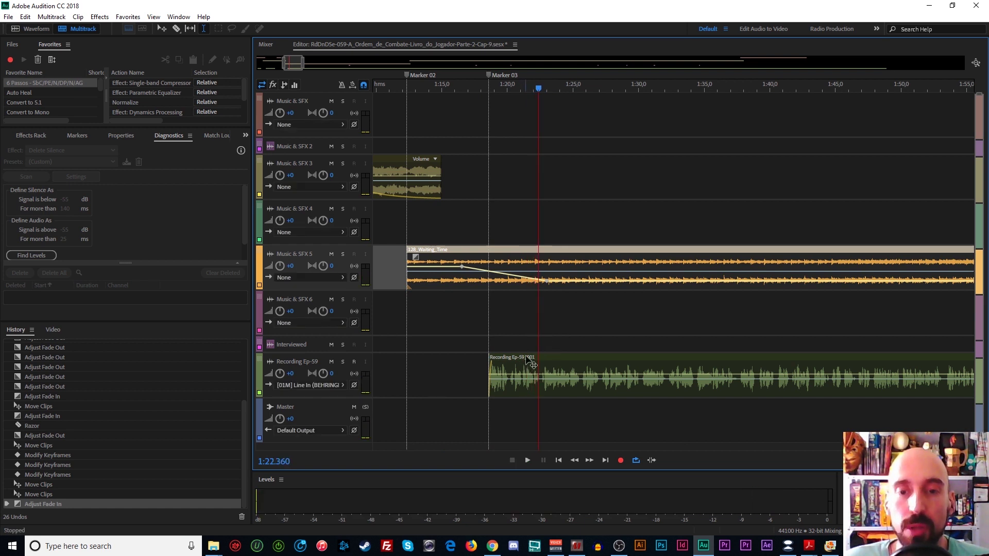
Delete the volume keyframes of the 128_Waiting_Time clip on the Music & SFX 5 track and remove the clip
{"action": "left_click", "coordinate": [530, 364]}
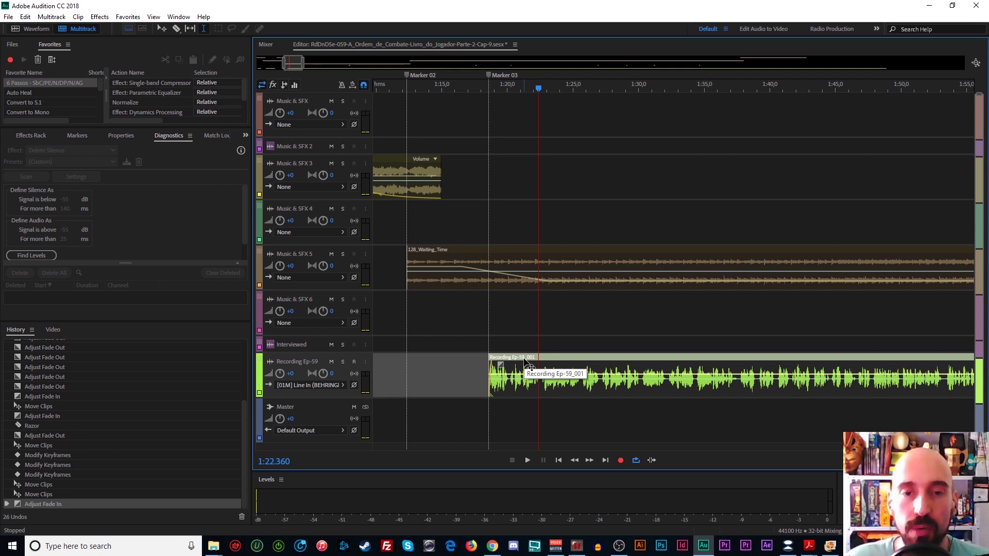
{"action": "left_click", "coordinate": [463, 254]}
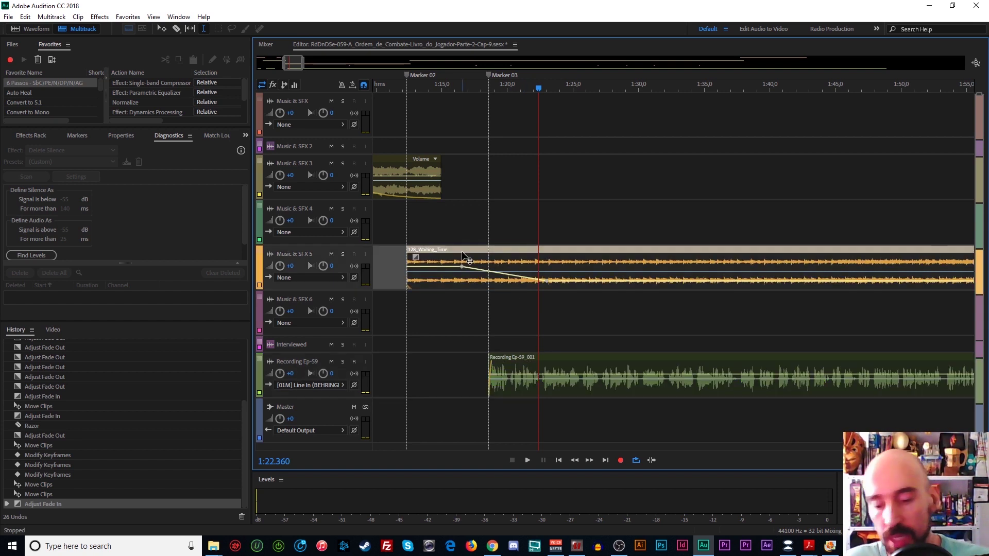
{"action": "key", "text": "Delete"}
{"action": "key", "text": "Delete"}
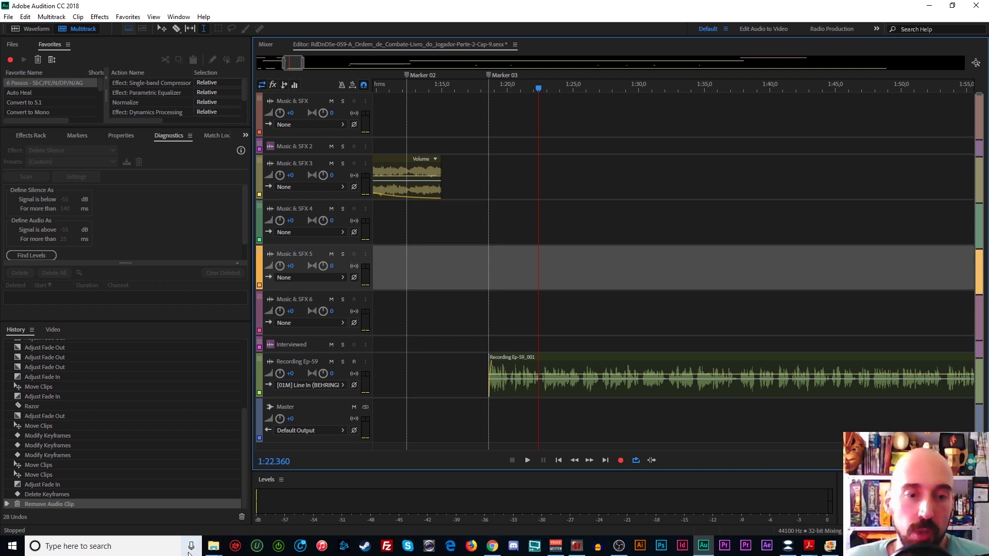
Switch to a new File Explorer window and open the RPG folder inside BACKUP on the SamsungHD500 (E:) drive
{"action": "right_click", "coordinate": [220, 552]}
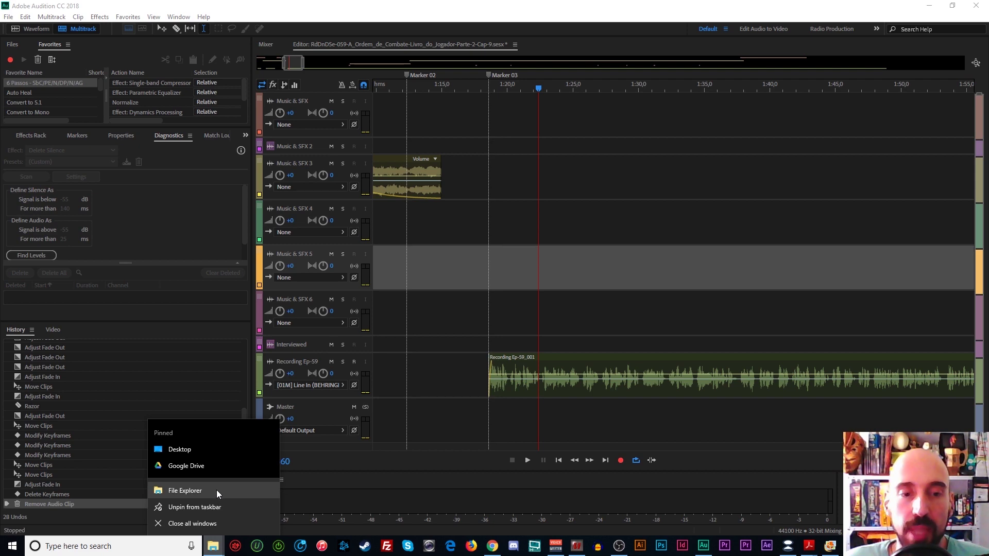
{"action": "left_click", "coordinate": [217, 490]}
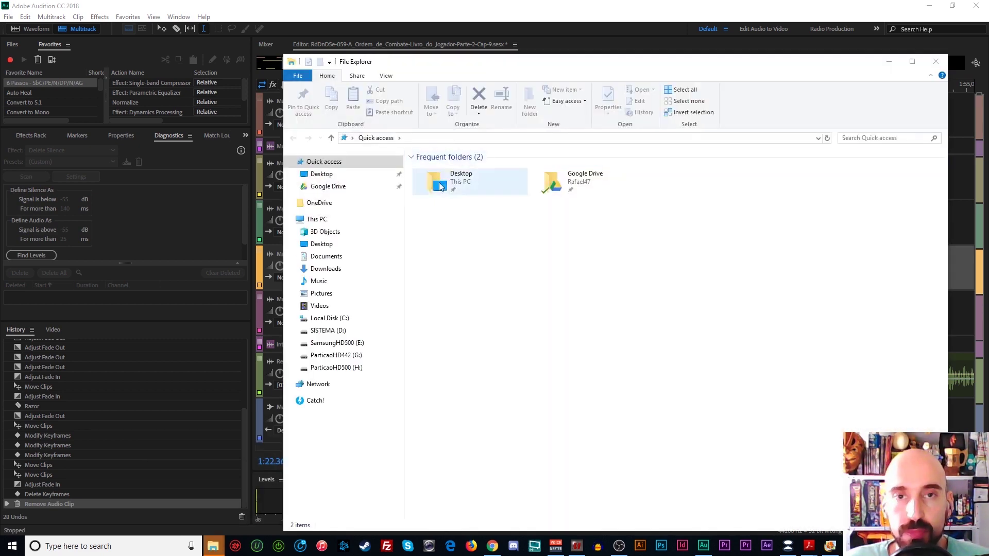
{"action": "left_click", "coordinate": [372, 343]}
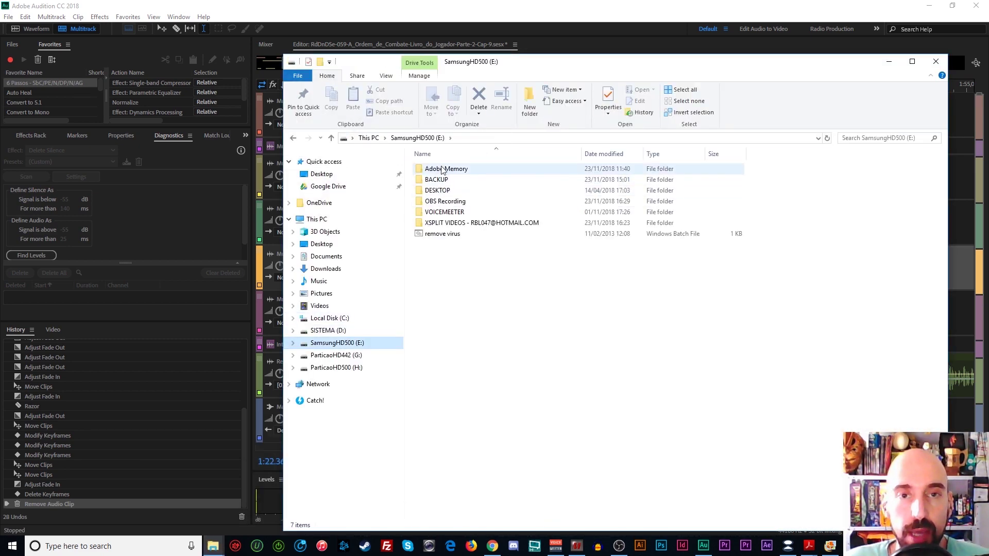
{"action": "double_click", "coordinate": [437, 179]}
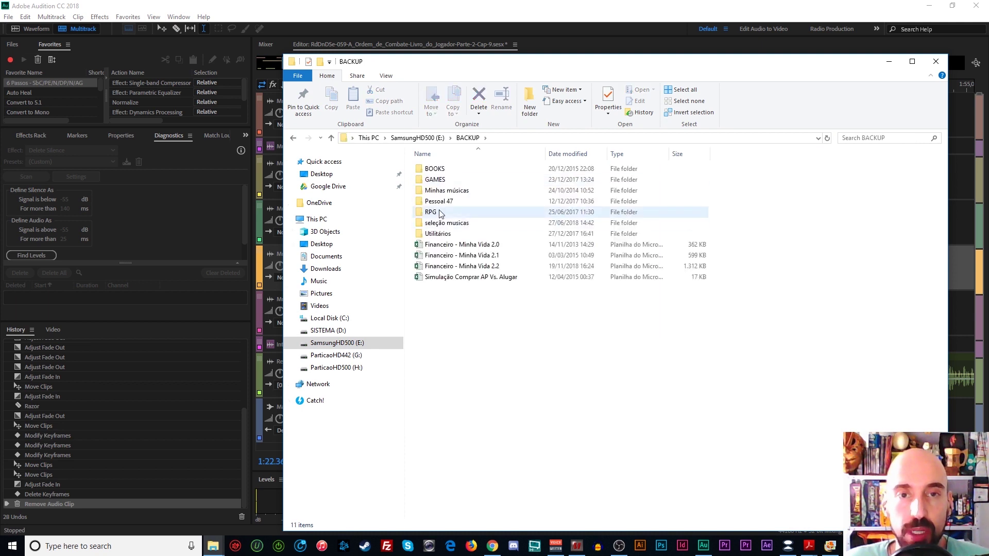
{"action": "double_click", "coordinate": [439, 213]}
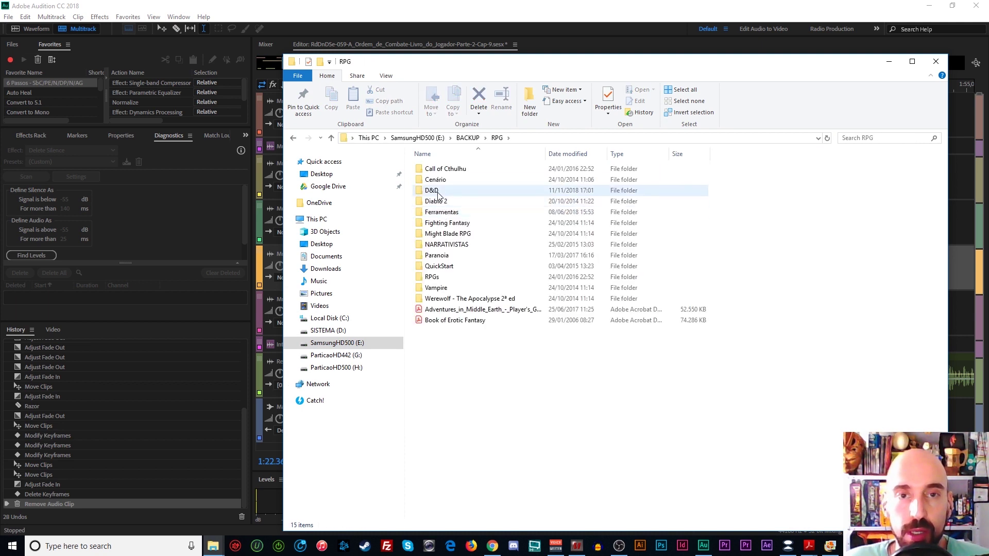
Browse from the RPG backup through Ferramentas, Musicas e SoundFX, MUSICAS and FREE - Incompetech.com to the Action music folder
{"action": "double_click", "coordinate": [440, 212]}
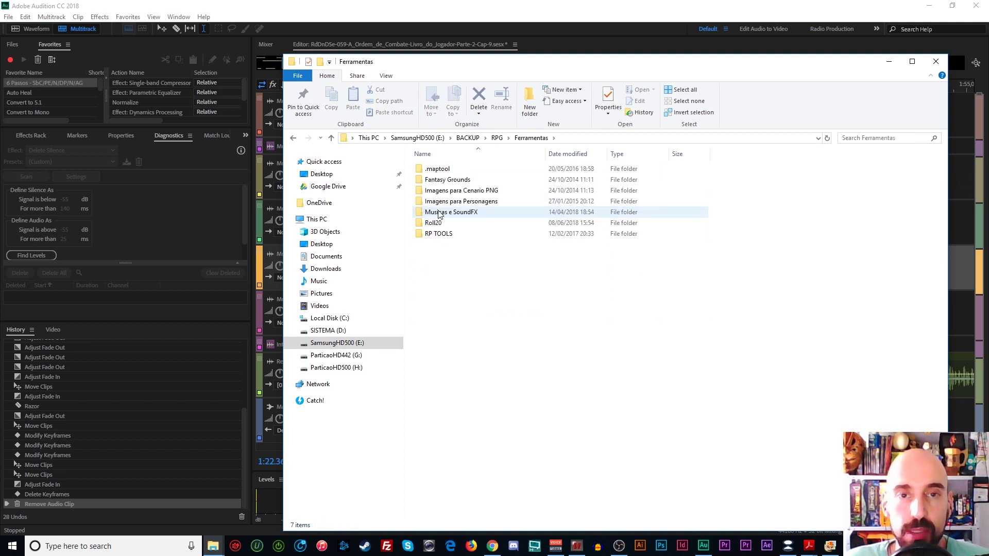
{"action": "double_click", "coordinate": [439, 212]}
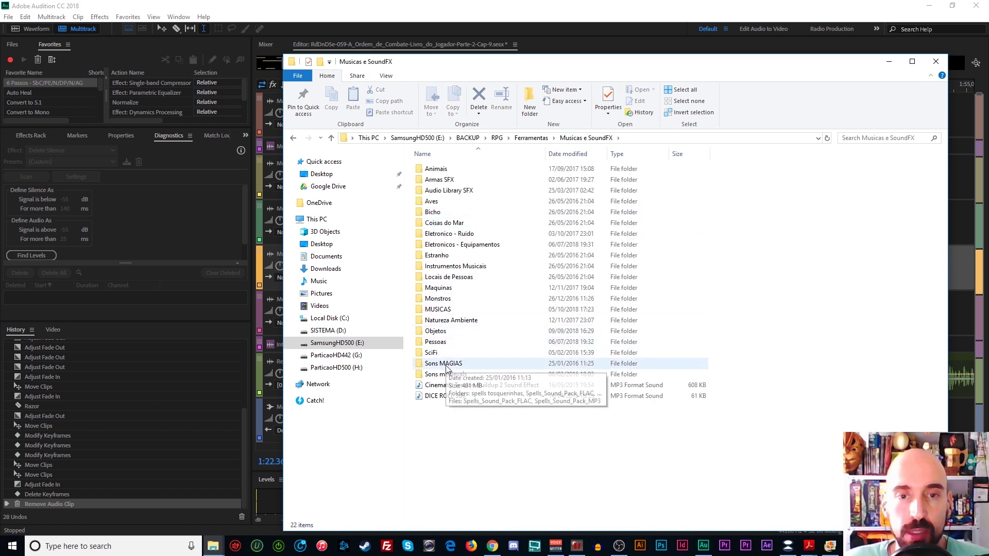
{"action": "double_click", "coordinate": [438, 310]}
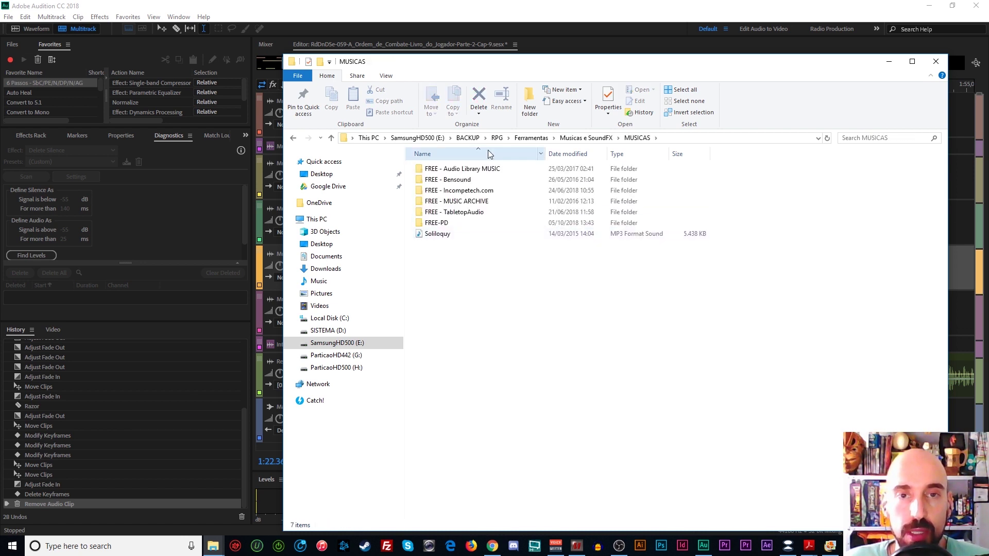
{"action": "left_click_drag", "start_coordinate": [497, 69], "coordinate": [429, 63]}
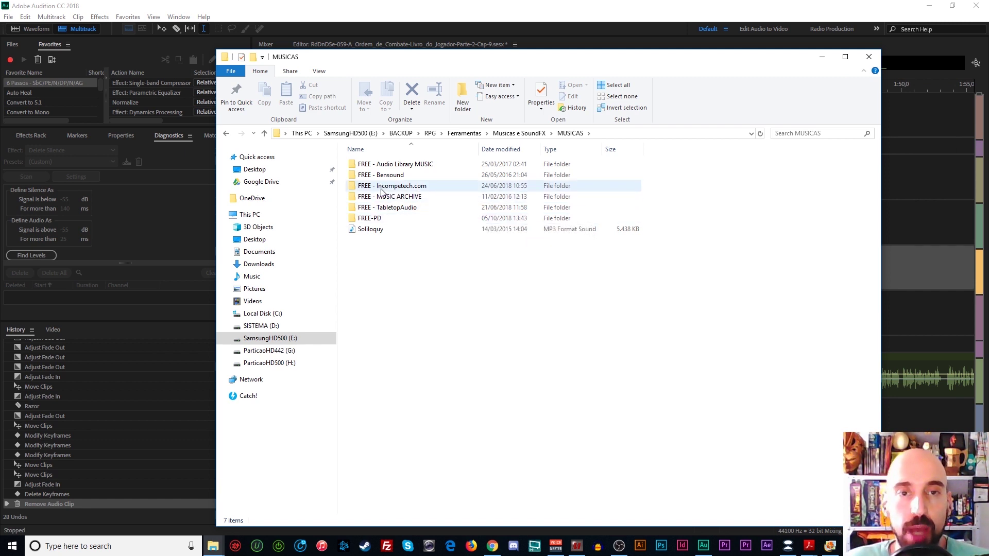
{"action": "double_click", "coordinate": [381, 188]}
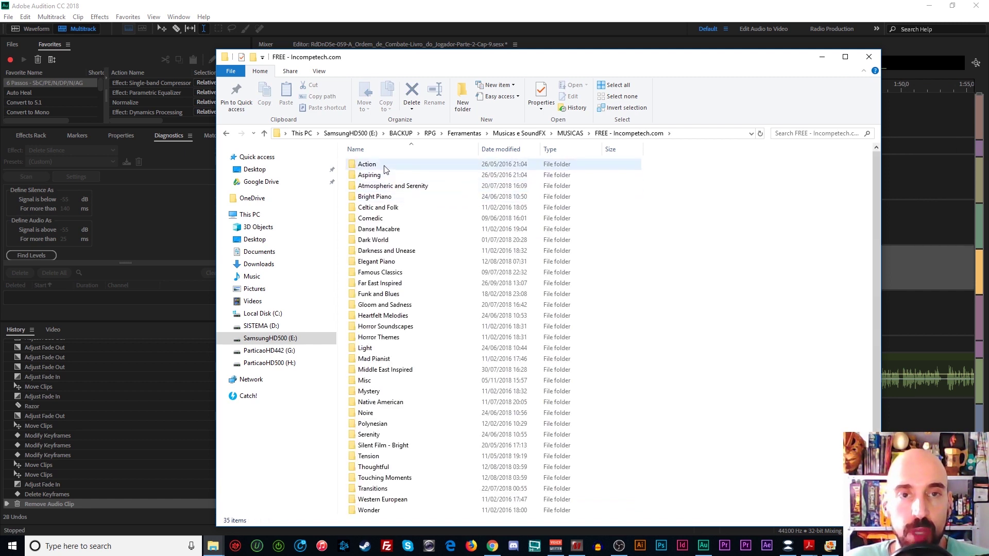
{"action": "double_click", "coordinate": [384, 166]}
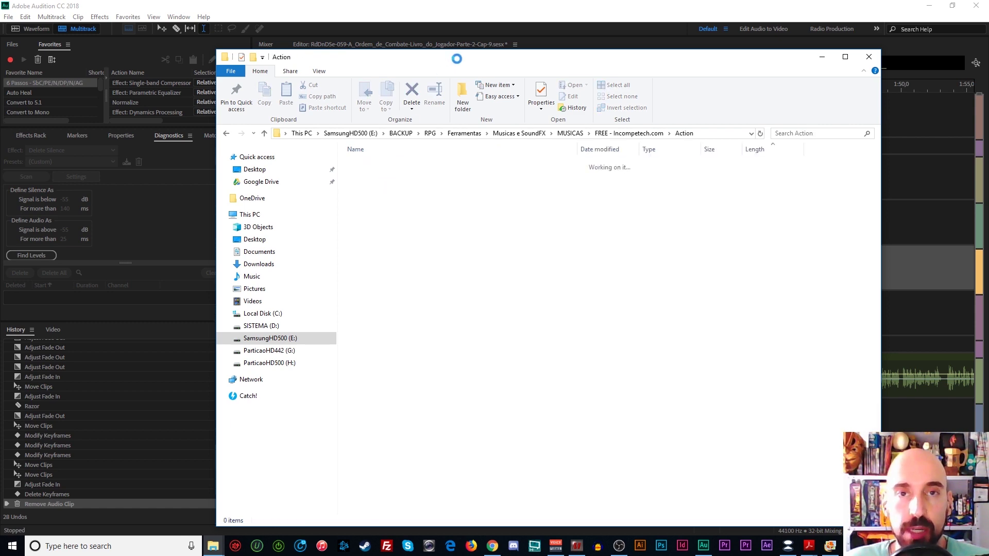
{"action": "left_click_drag", "start_coordinate": [457, 59], "coordinate": [417, 46]}
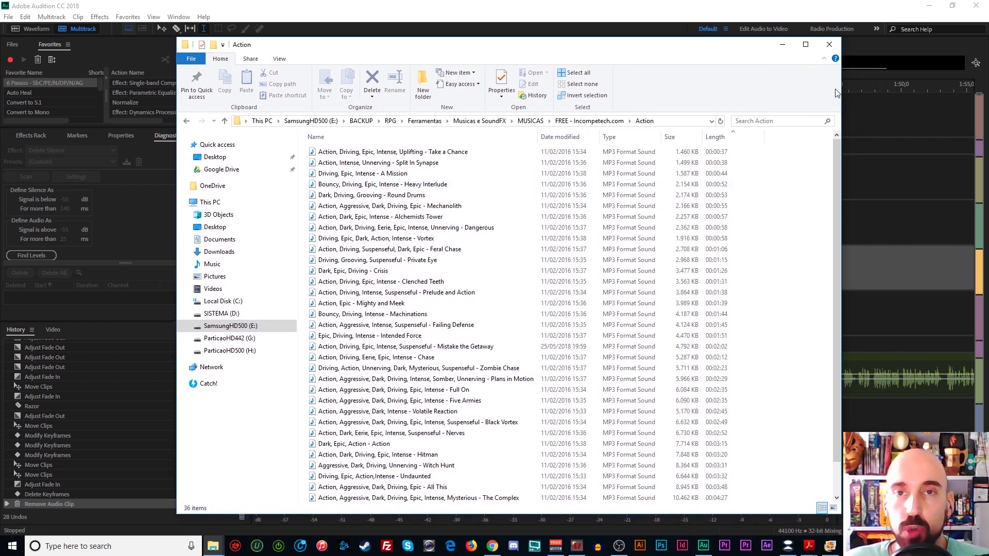
Switch back to the Audition multitrack session and show the start of the Recording Ep-59 clip at Marker 03 in close-up
{"action": "left_click", "coordinate": [782, 44]}
{"action": "left_click", "coordinate": [486, 322]}
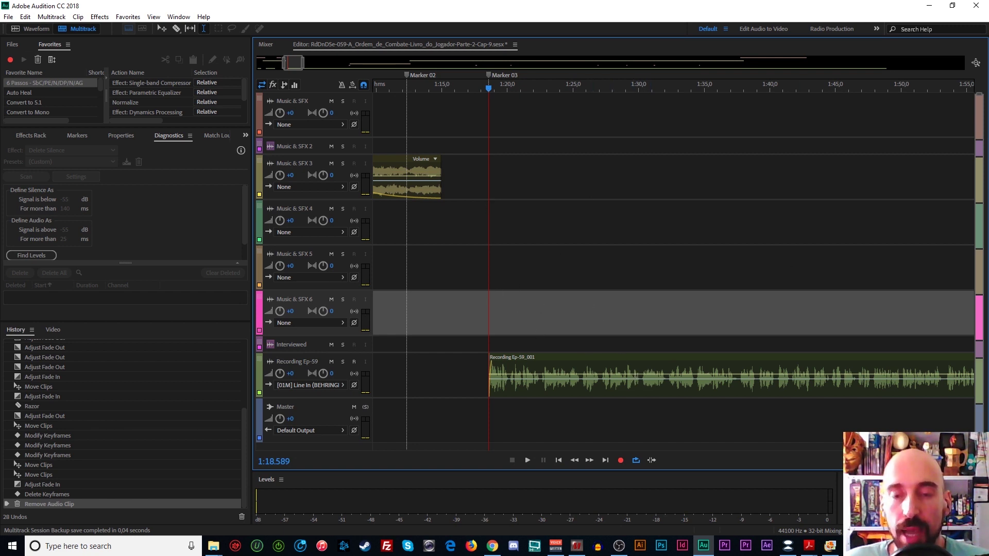
{"action": "scroll", "coordinate": [639, 316], "scroll_direction": "up", "scroll_amount": 5}
{"action": "left_click", "coordinate": [657, 312]}
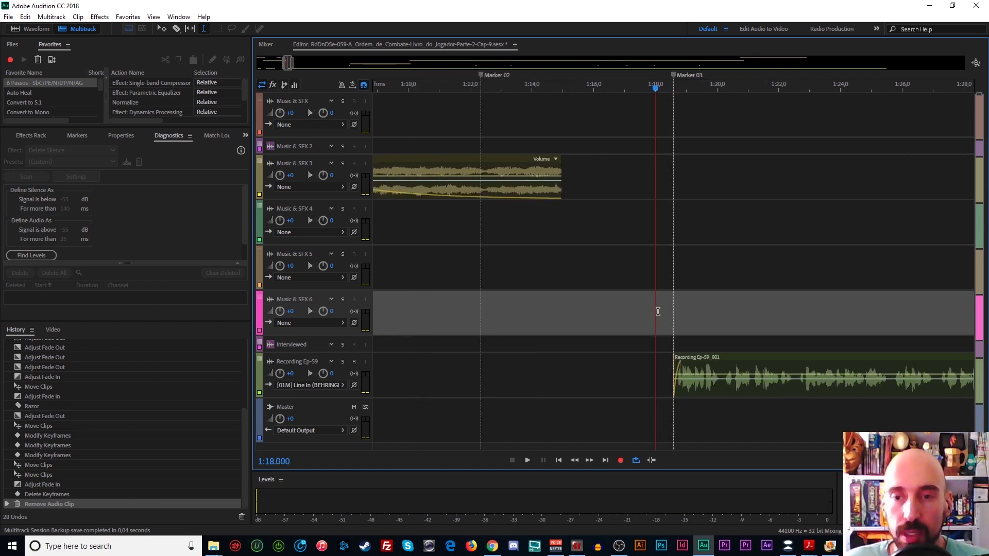
{"action": "left_click_drag", "start_coordinate": [772, 83], "coordinate": [514, 106]}
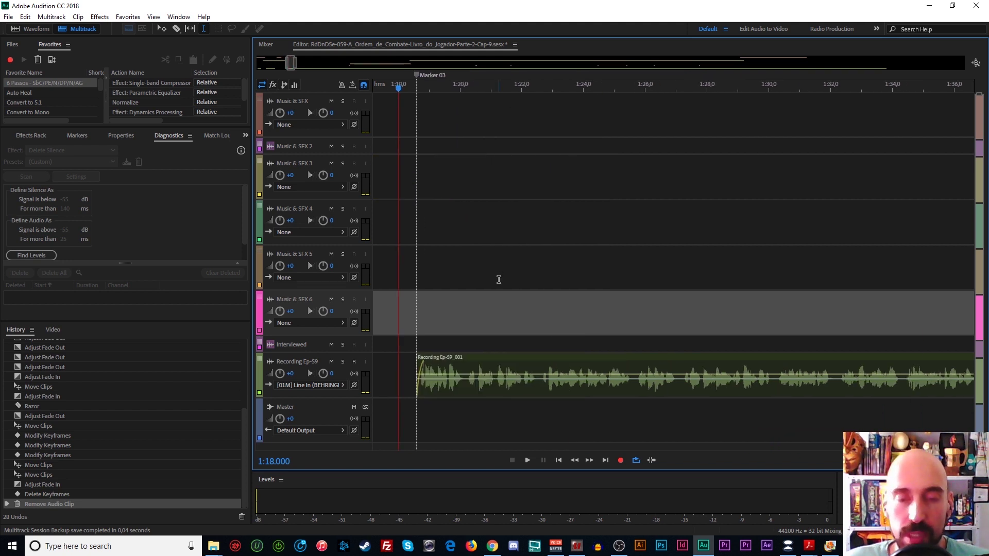
Display the Effects Rack for the Recording Ep-59 track and select its Recording Ep-59_001 clip
{"action": "left_click", "coordinate": [452, 361]}
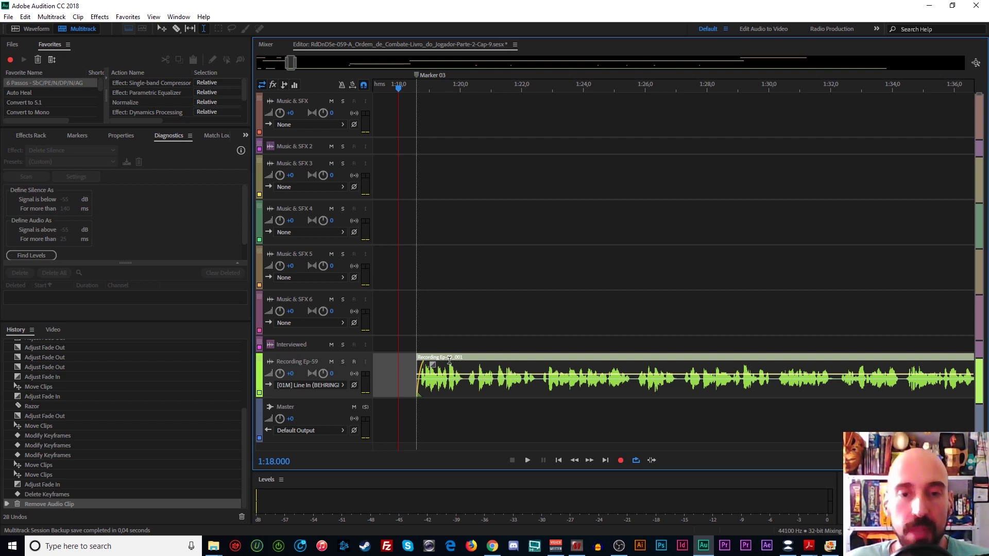
{"action": "left_click", "coordinate": [446, 336]}
{"action": "left_click", "coordinate": [447, 363]}
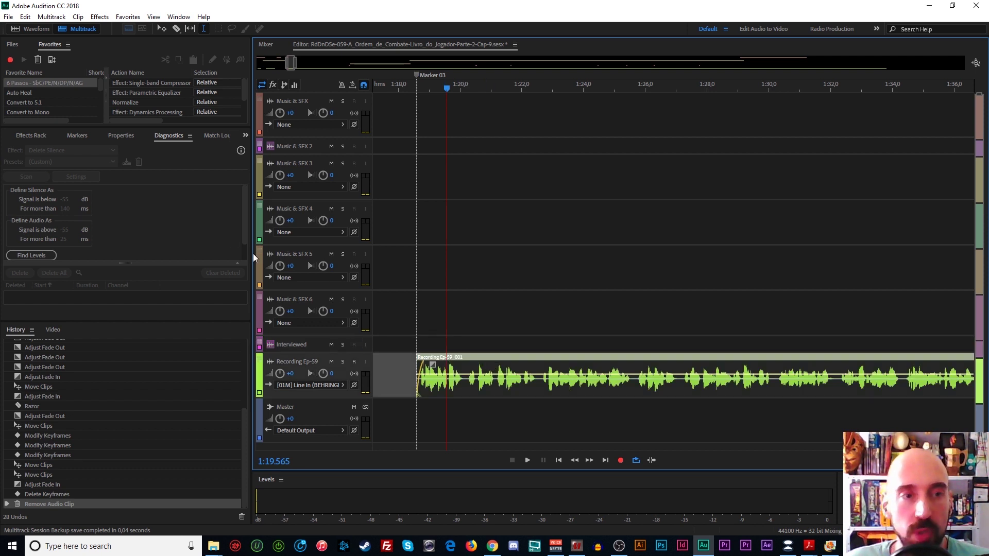
{"action": "left_click", "coordinate": [24, 135]}
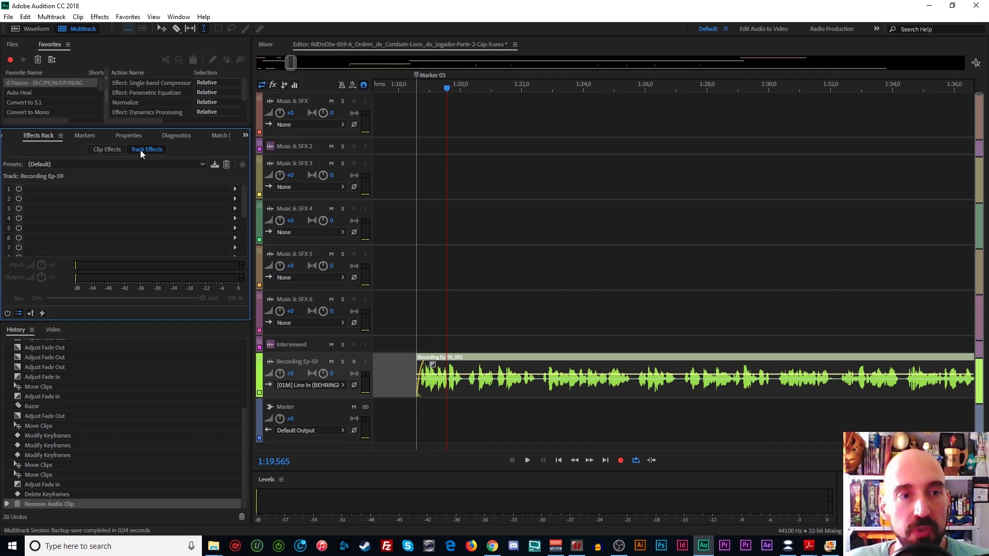
{"action": "left_click", "coordinate": [390, 371]}
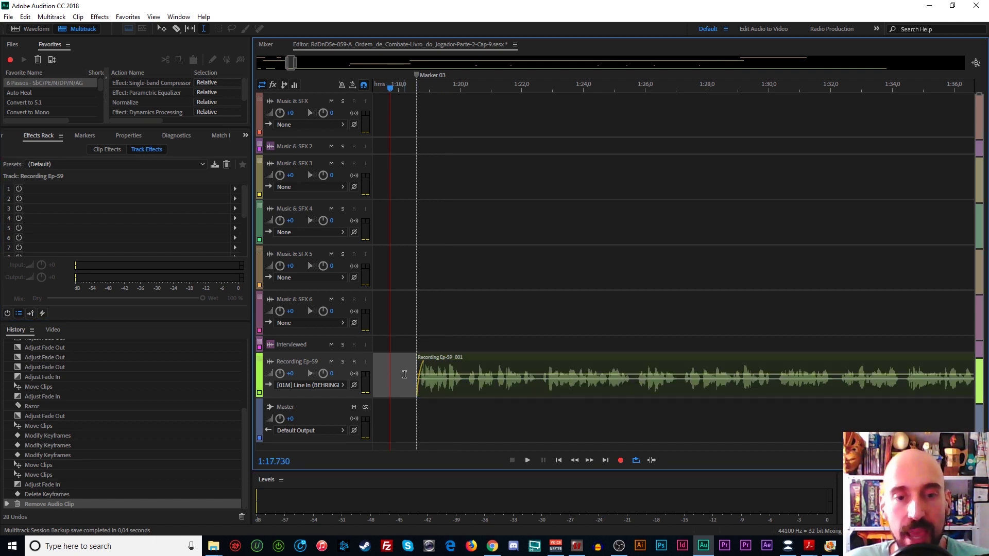
{"action": "left_click", "coordinate": [393, 369]}
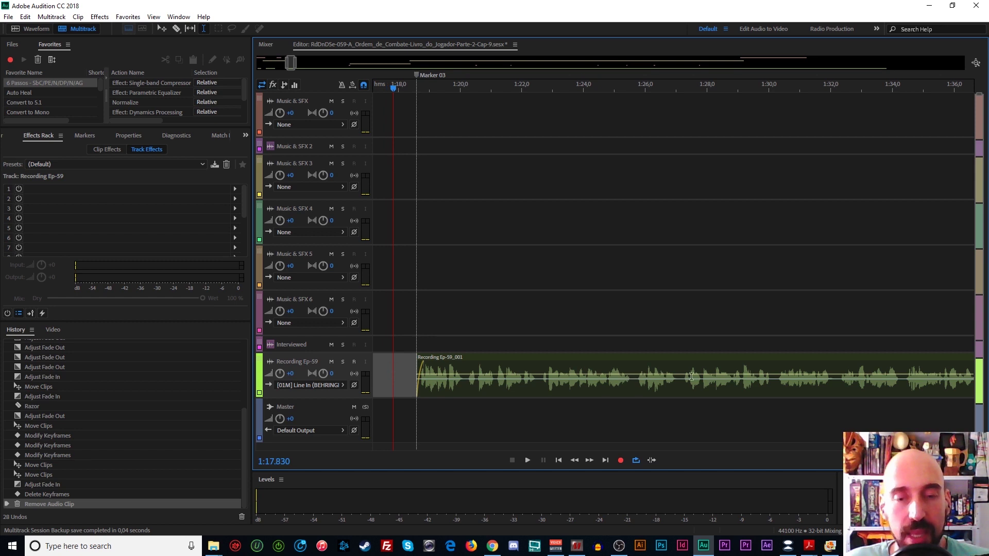
{"action": "left_click", "coordinate": [392, 371]}
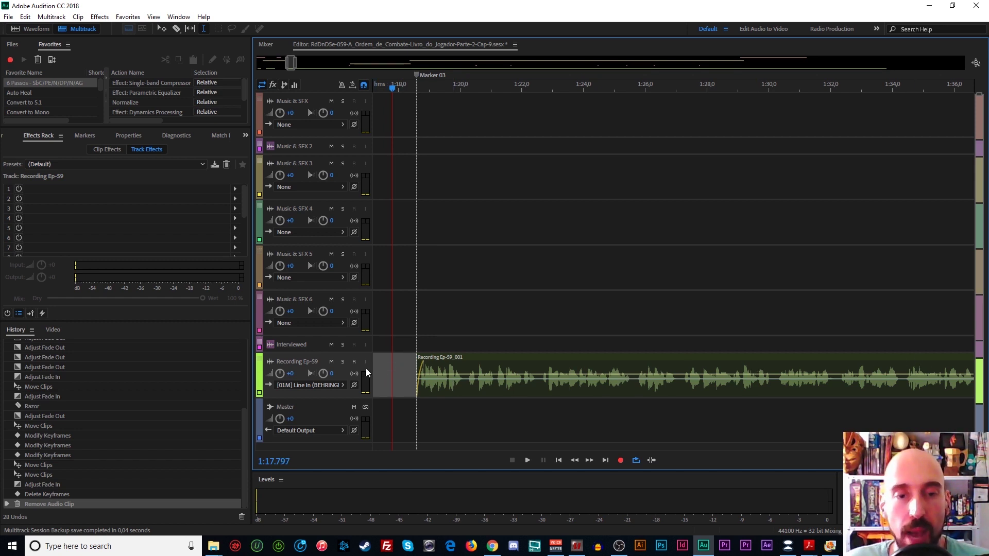
{"action": "left_click", "coordinate": [468, 362]}
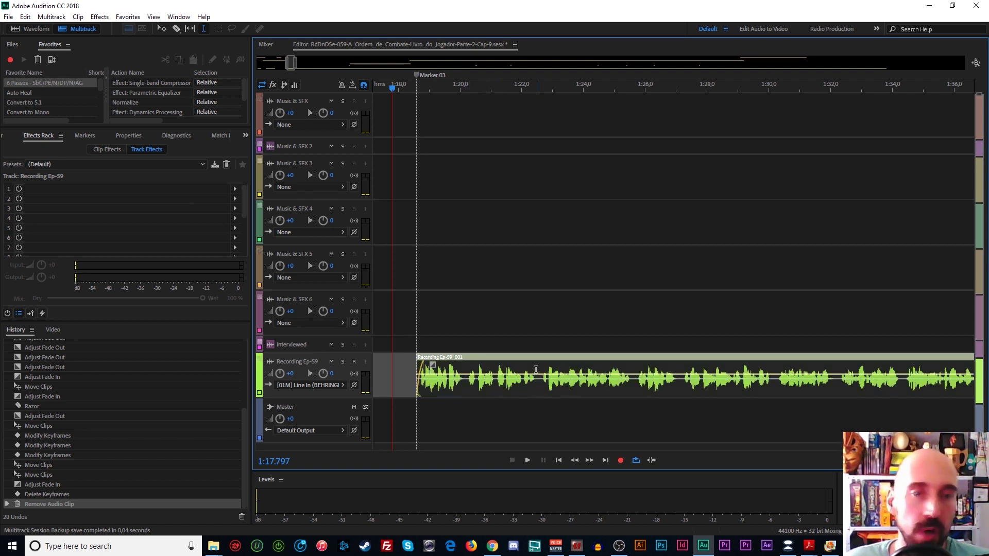
Add a Surround Reverb with the (Default) preset as a clip effect in slot 1 of Recording Ep-59_001
{"action": "left_click", "coordinate": [107, 150]}
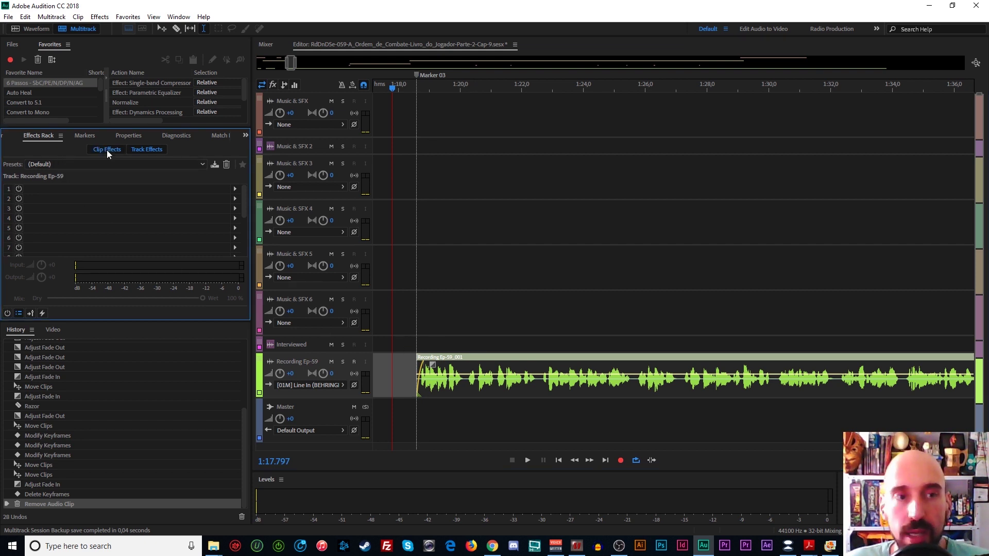
{"action": "left_click", "coordinate": [234, 189]}
{"action": "mouse_move", "coordinate": [273, 283]}
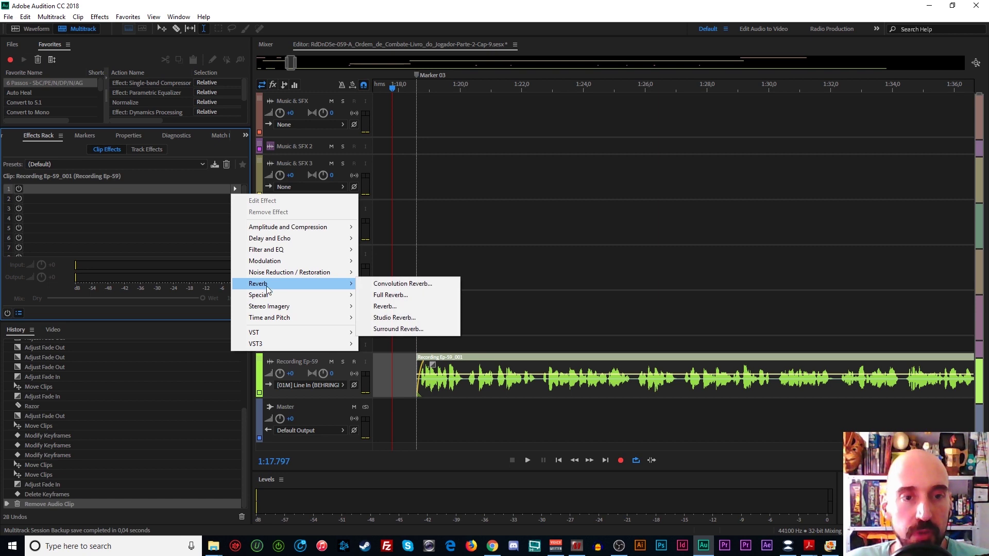
{"action": "left_click", "coordinate": [412, 328]}
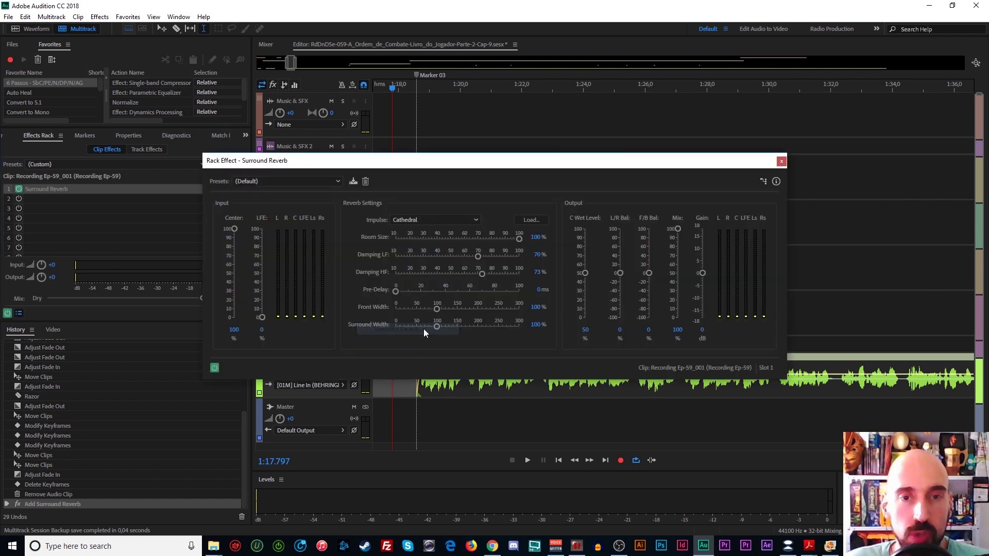
{"action": "left_click_drag", "start_coordinate": [437, 164], "coordinate": [411, 66]}
{"action": "left_click", "coordinate": [255, 81]}
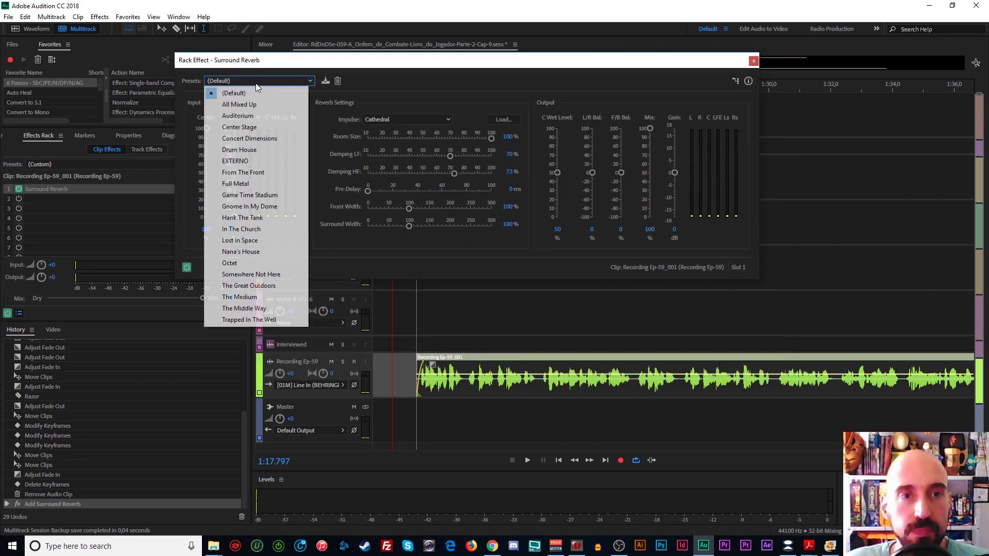
{"action": "left_click", "coordinate": [287, 96]}
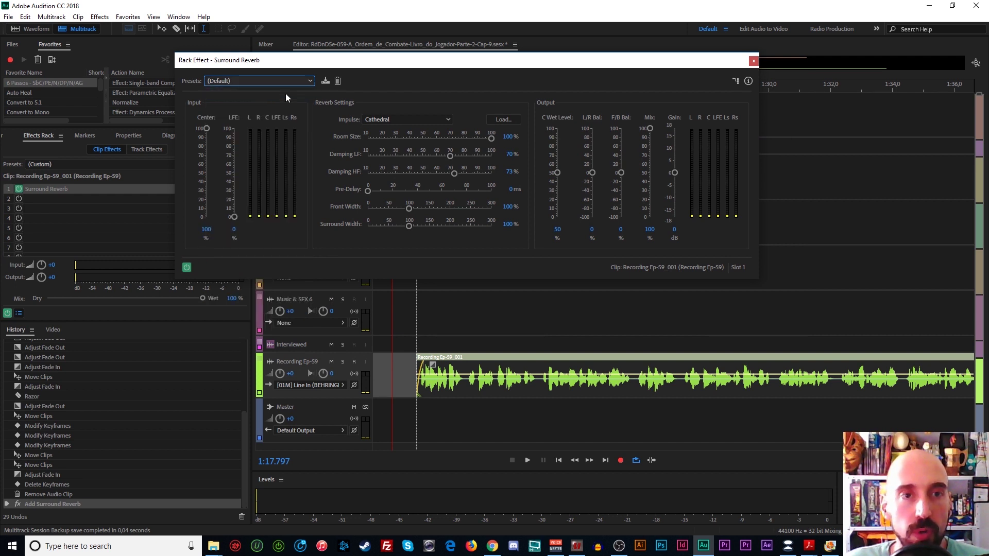
Listen to the clip with Surround Reverb from just before Marker 03 and review the effect's presets
{"action": "left_click", "coordinate": [409, 334]}
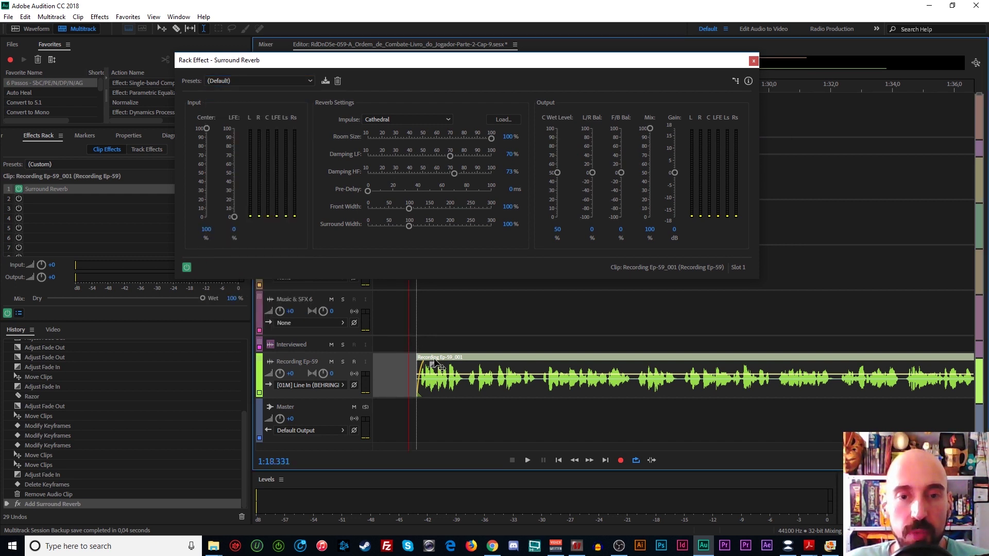
{"action": "key", "text": "space"}
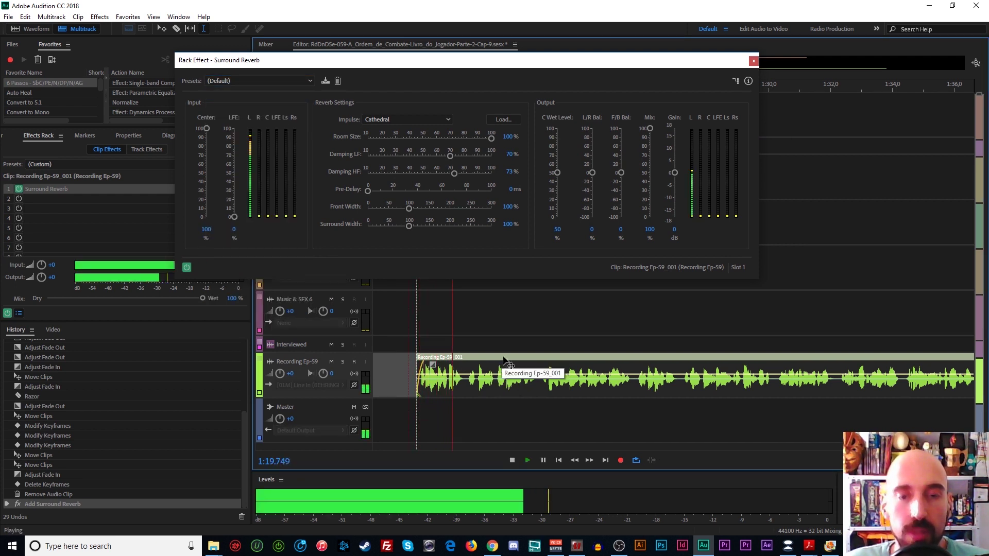
{"action": "key", "text": "space"}
{"action": "left_click", "coordinate": [270, 81]}
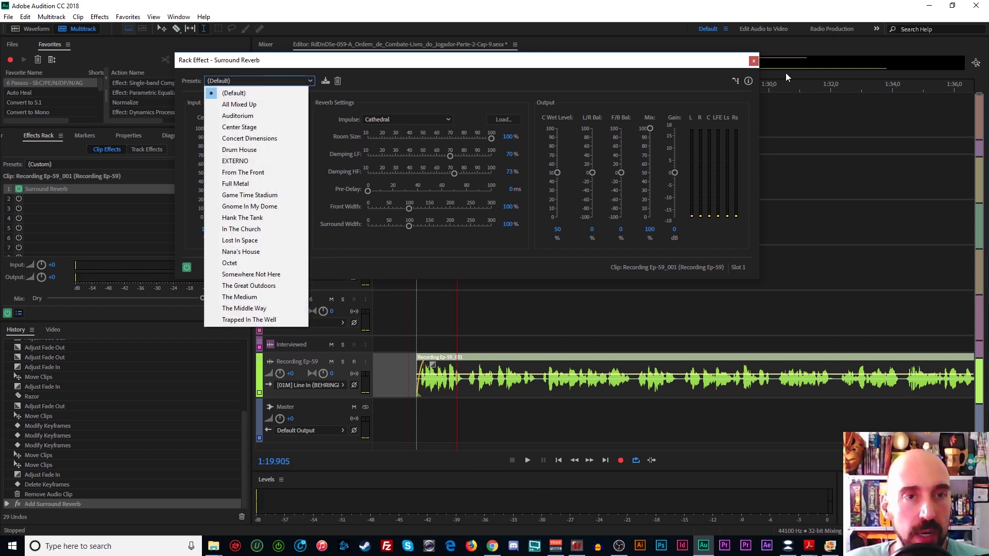
{"action": "left_click", "coordinate": [753, 61]}
{"action": "left_click", "coordinate": [234, 190]}
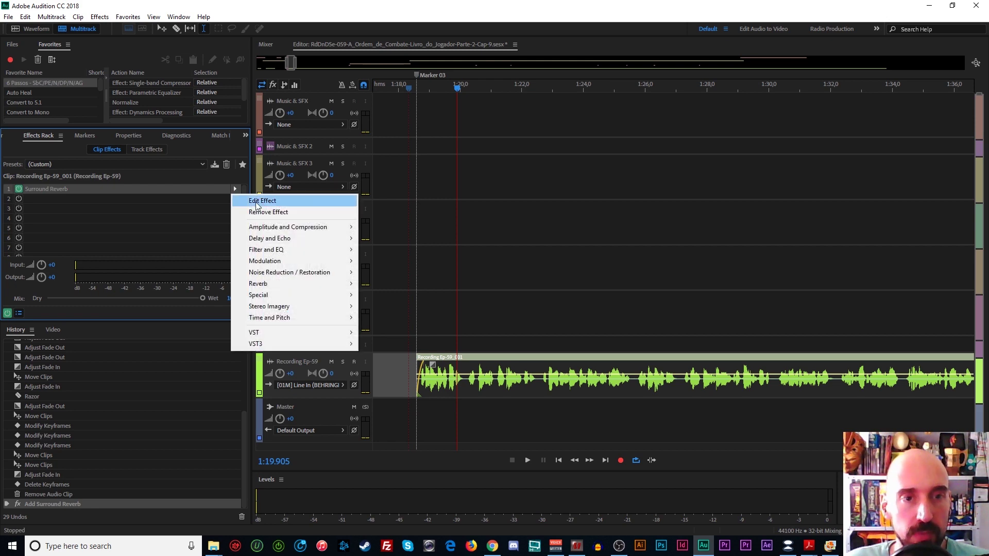
{"action": "left_click", "coordinate": [273, 199]}
{"action": "left_click", "coordinate": [753, 61]}
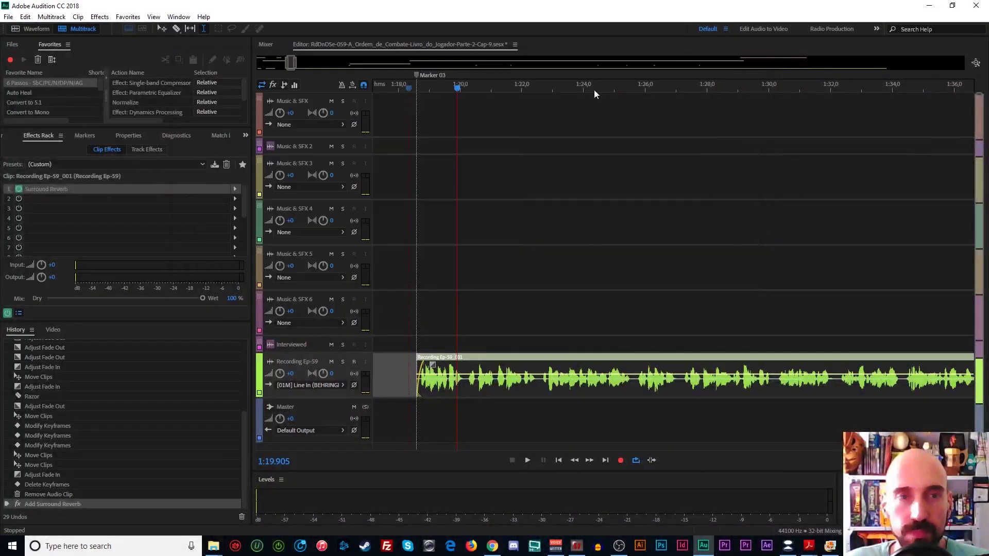
Replace the clip's Surround Reverb in slot 1 with Studio Reverb and look through its preset choices
{"action": "left_click", "coordinate": [234, 189]}
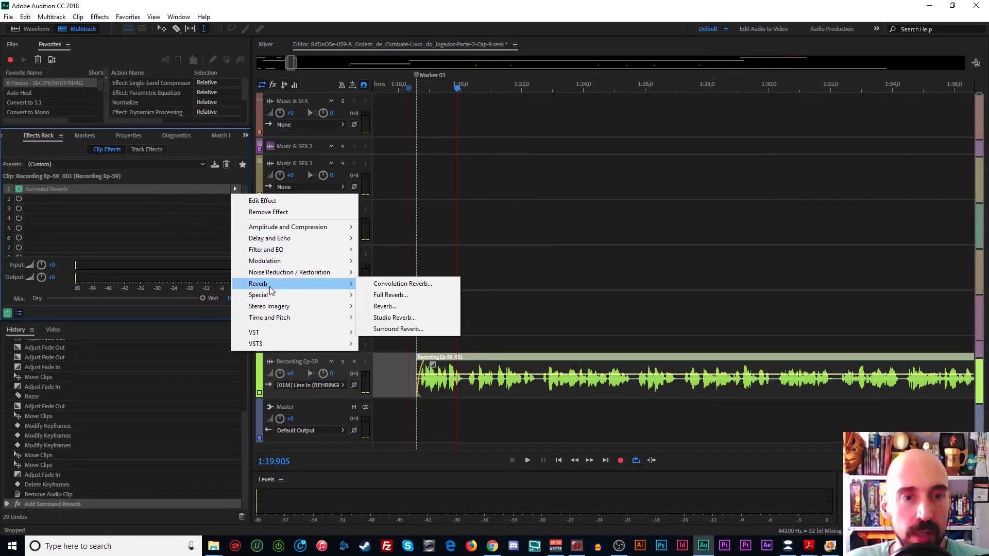
{"action": "mouse_move", "coordinate": [310, 295]}
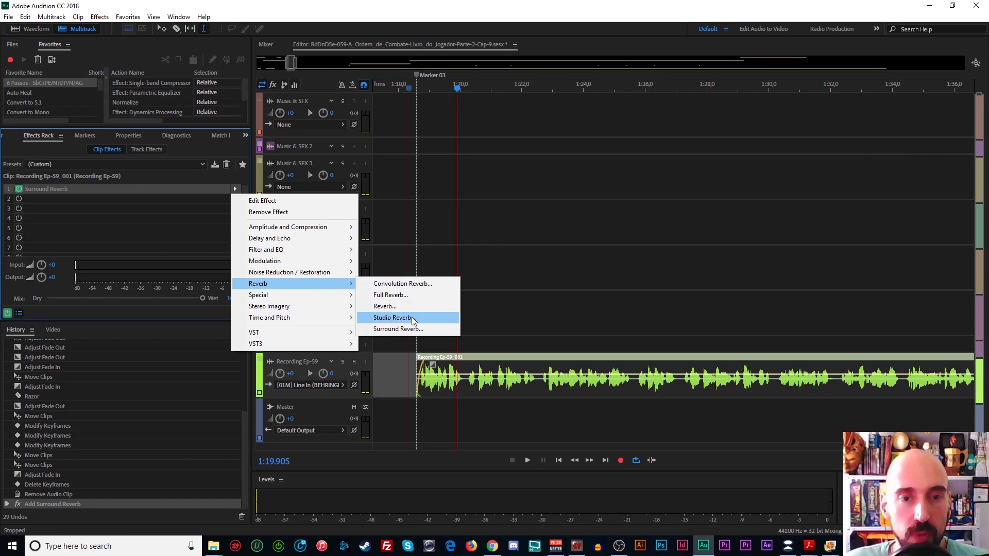
{"action": "left_click", "coordinate": [404, 318]}
{"action": "left_click_drag", "start_coordinate": [425, 154], "coordinate": [457, 101]}
{"action": "left_click_drag", "start_coordinate": [253, 204], "coordinate": [129, 202]}
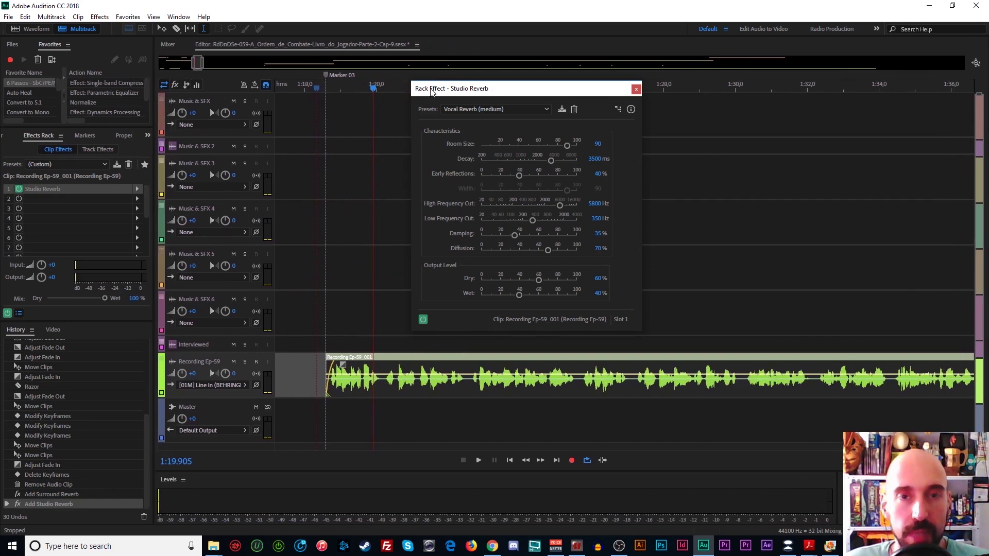
{"action": "left_click_drag", "start_coordinate": [431, 91], "coordinate": [246, 104]}
{"action": "left_click", "coordinate": [302, 126]}
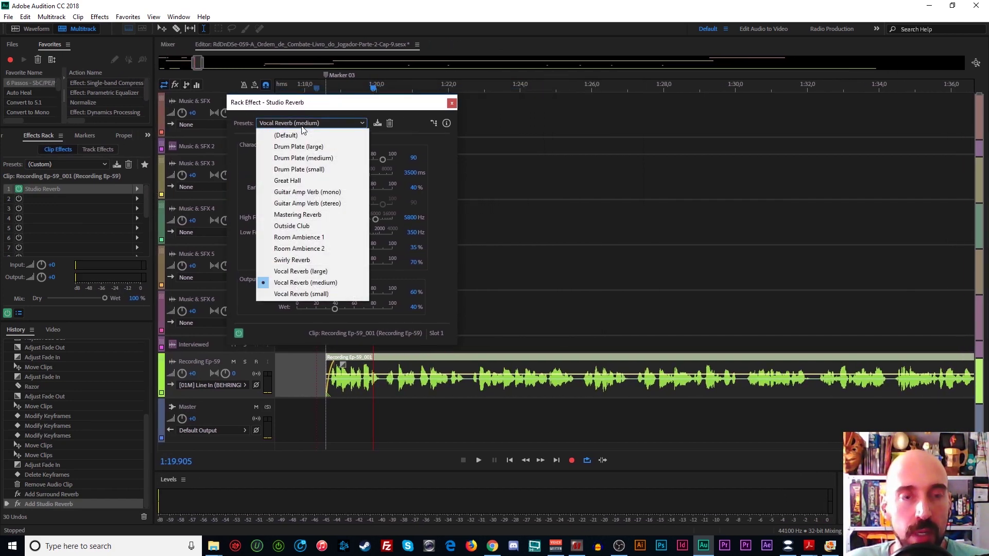
{"action": "left_click", "coordinate": [451, 104]}
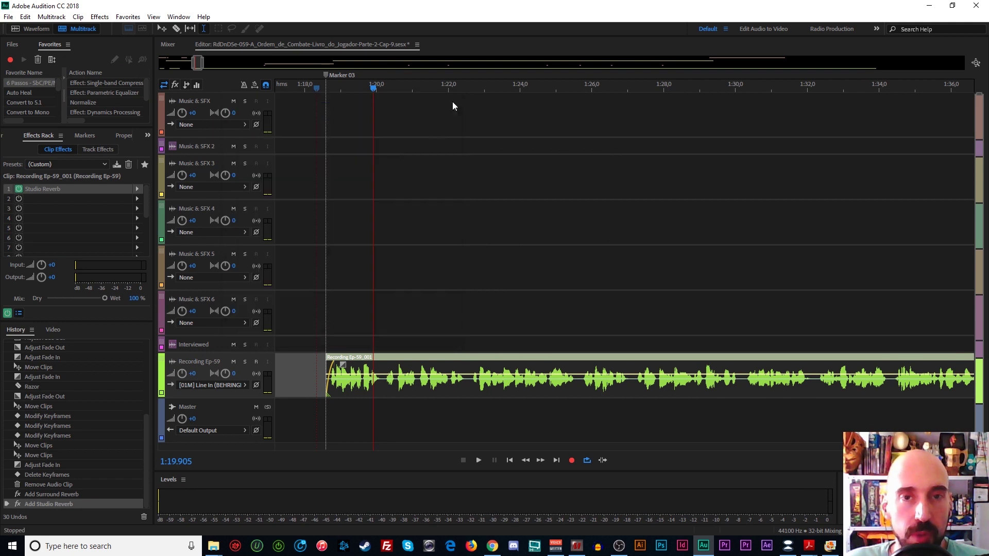
Play the recording from just before Marker 03 to hear the Studio Reverb
{"action": "left_click", "coordinate": [324, 325]}
{"action": "key", "text": "space"}
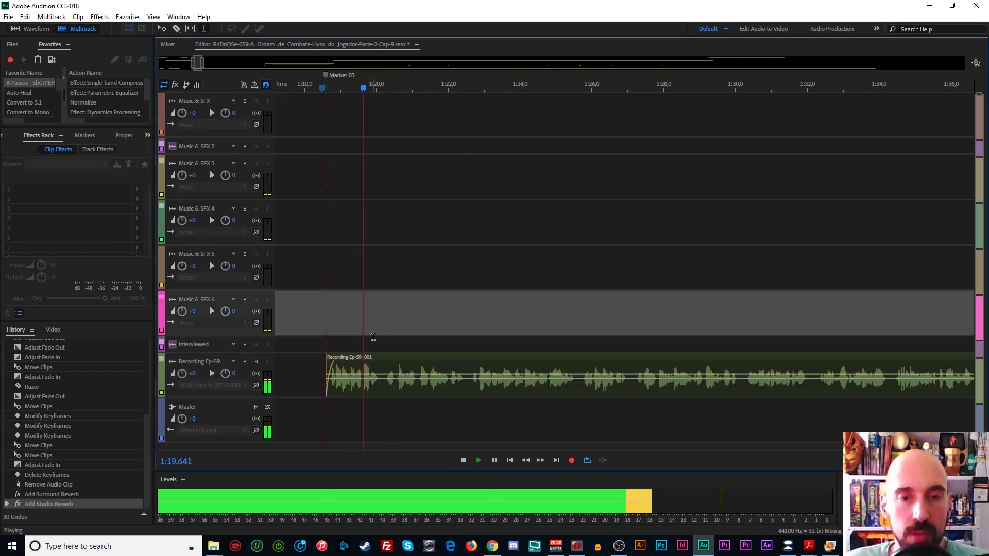
{"action": "key", "text": "space"}
Change the Studio Reverb preset on the Recording Ep-59_001 clip to Vocal Reverb (small)
{"action": "left_click", "coordinate": [387, 366]}
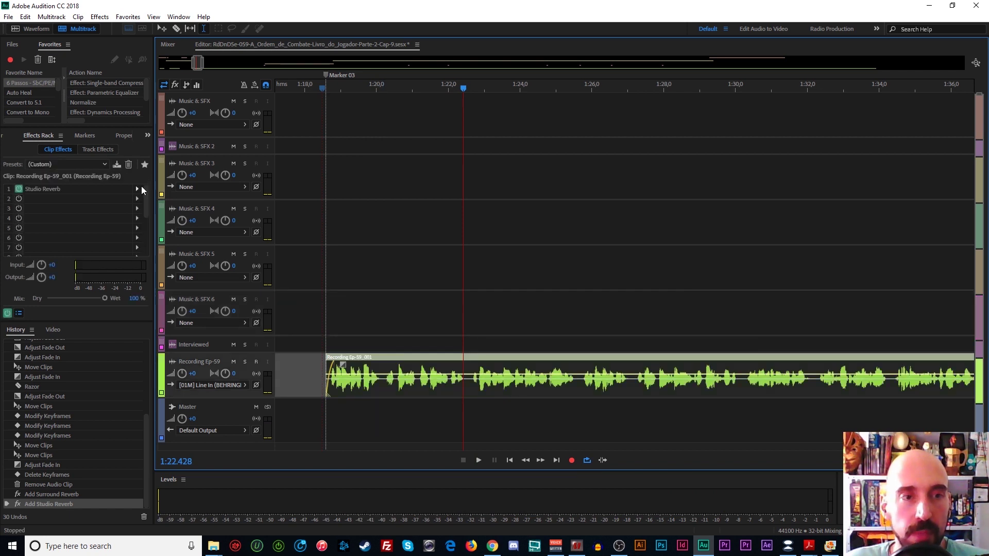
{"action": "left_click", "coordinate": [139, 189]}
{"action": "left_click", "coordinate": [152, 201]}
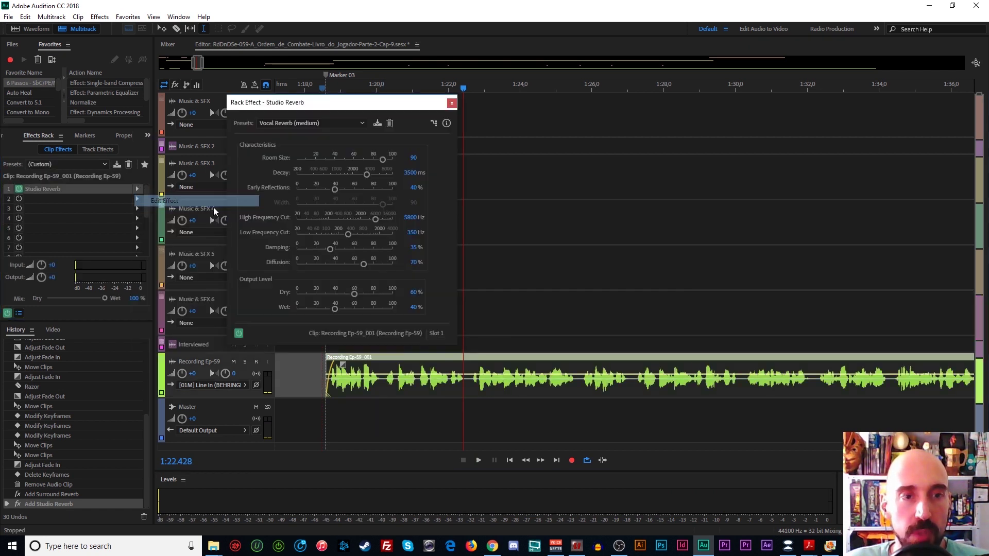
{"action": "left_click", "coordinate": [308, 126]}
{"action": "left_click", "coordinate": [309, 297]}
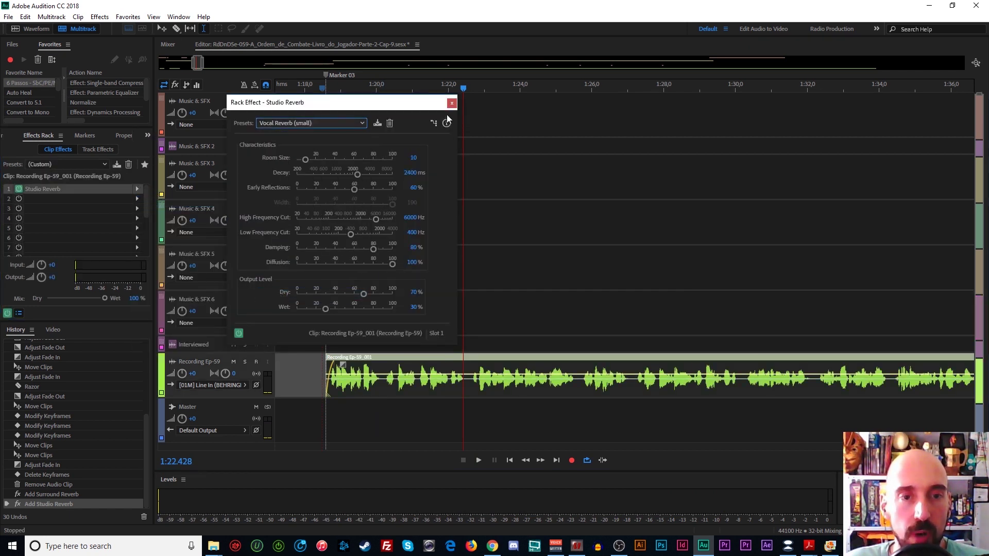
{"action": "left_click", "coordinate": [452, 103]}
Play the recording from just before Marker 03 and bypass the clip's Studio Reverb during playback to compare the sound
{"action": "left_click", "coordinate": [324, 345]}
{"action": "key", "text": "space"}
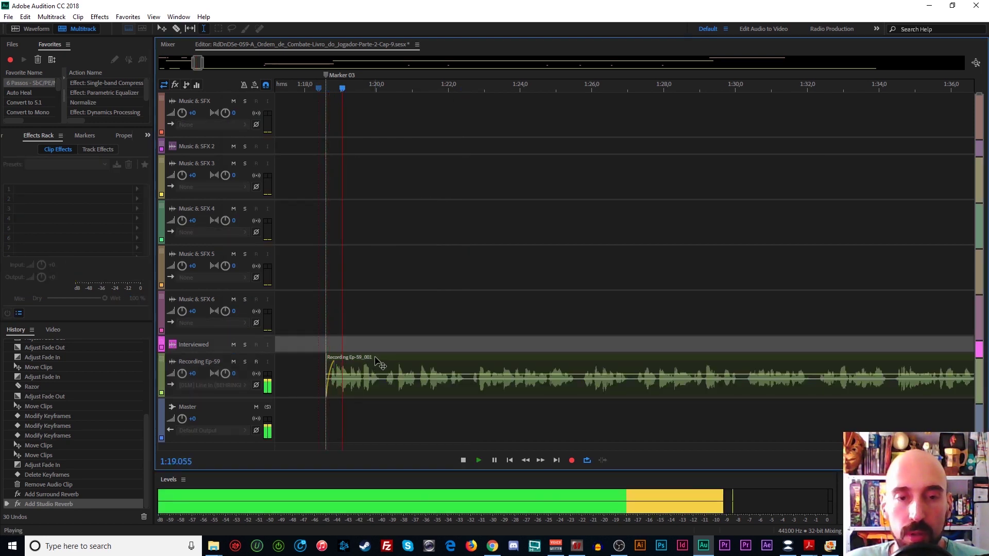
{"action": "left_click", "coordinate": [19, 190]}
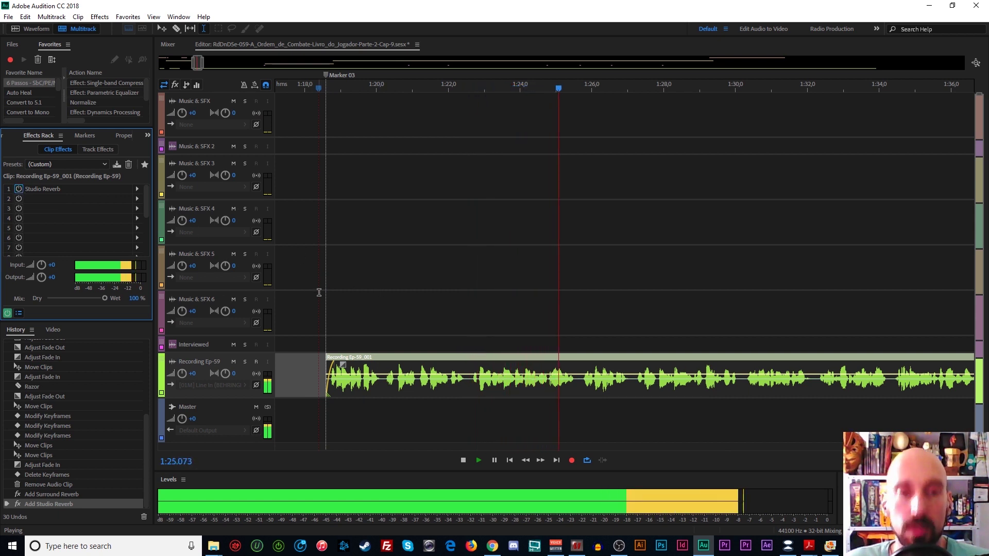
{"action": "key", "text": "space"}
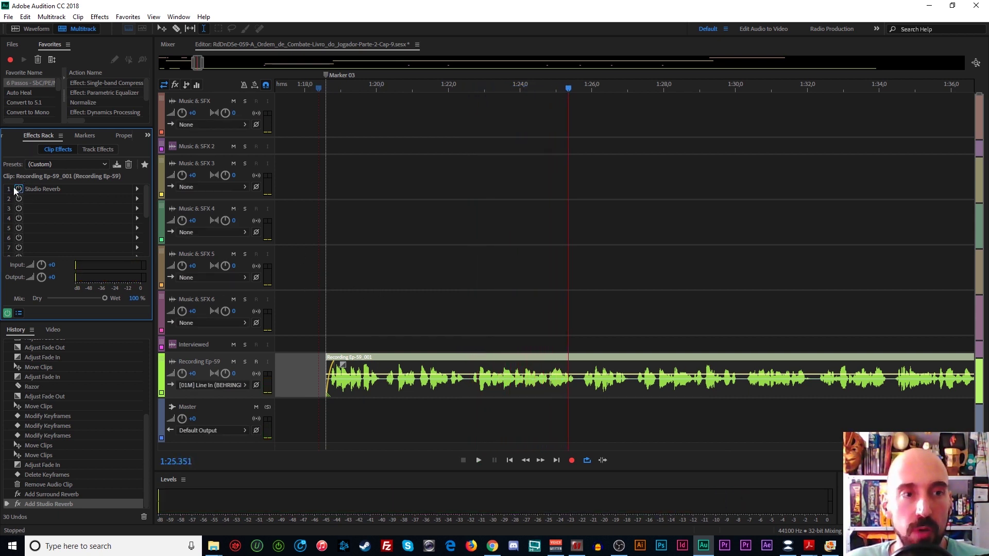
Play the recording from Marker 03 onward to about 1:28 to find the end of the first passage
{"action": "left_click", "coordinate": [306, 316]}
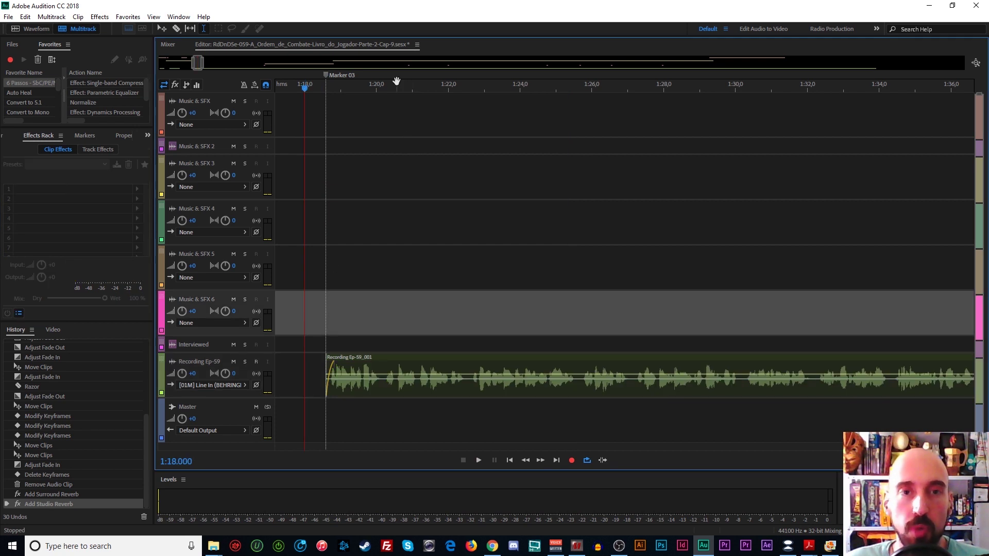
{"action": "left_click_drag", "start_coordinate": [396, 81], "coordinate": [420, 313]}
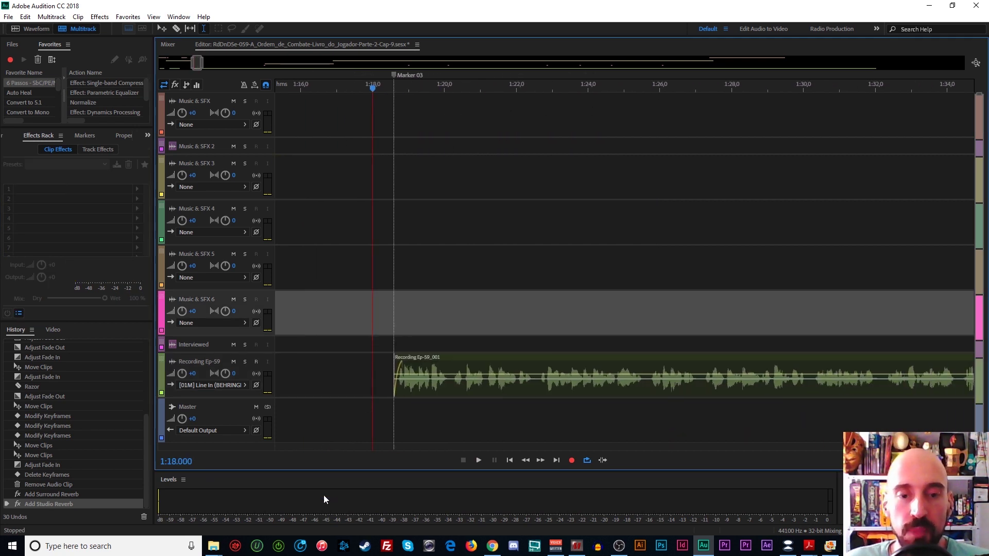
{"action": "left_click", "coordinate": [404, 334]}
{"action": "key", "text": "space"}
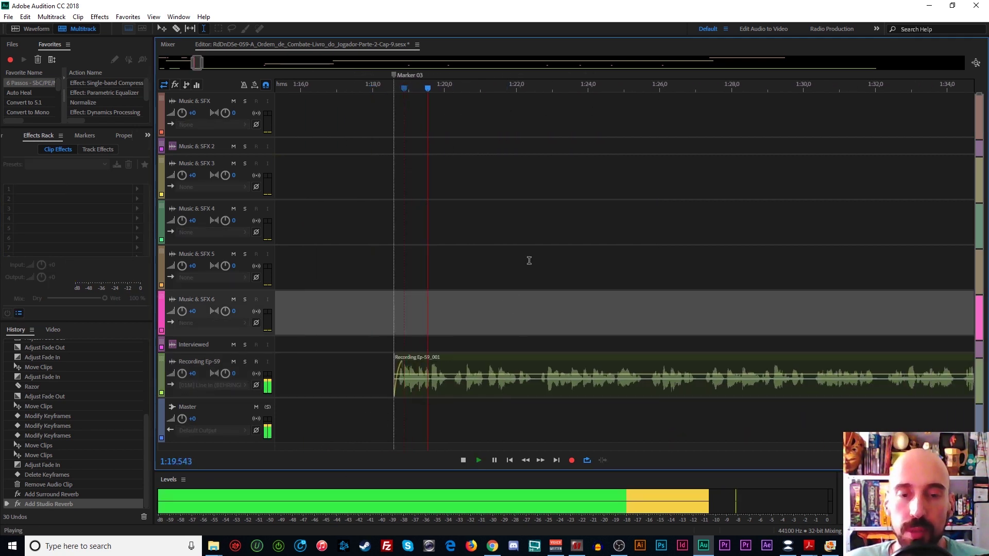
{"action": "left_click_drag", "start_coordinate": [697, 85], "coordinate": [580, 86]}
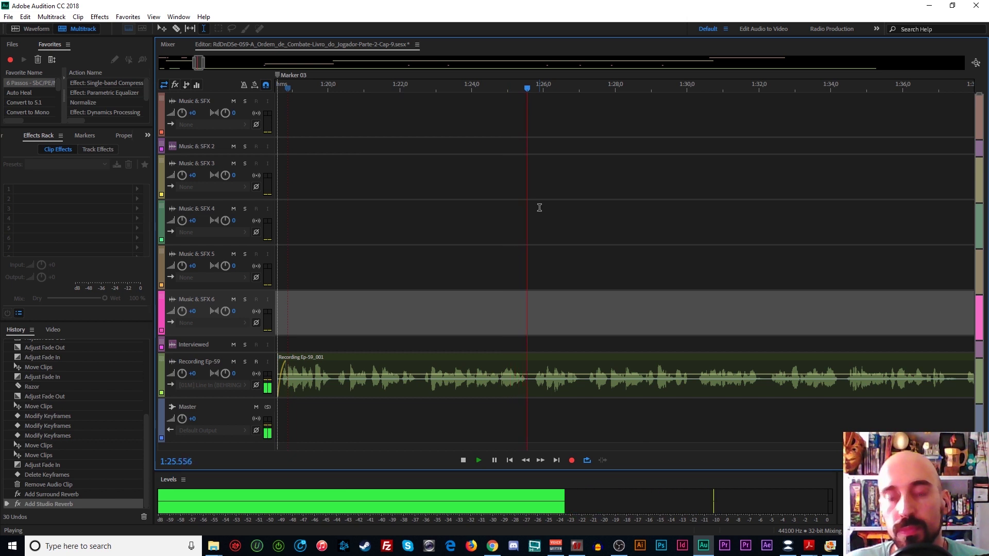
{"action": "left_click_drag", "start_coordinate": [748, 82], "coordinate": [585, 190]}
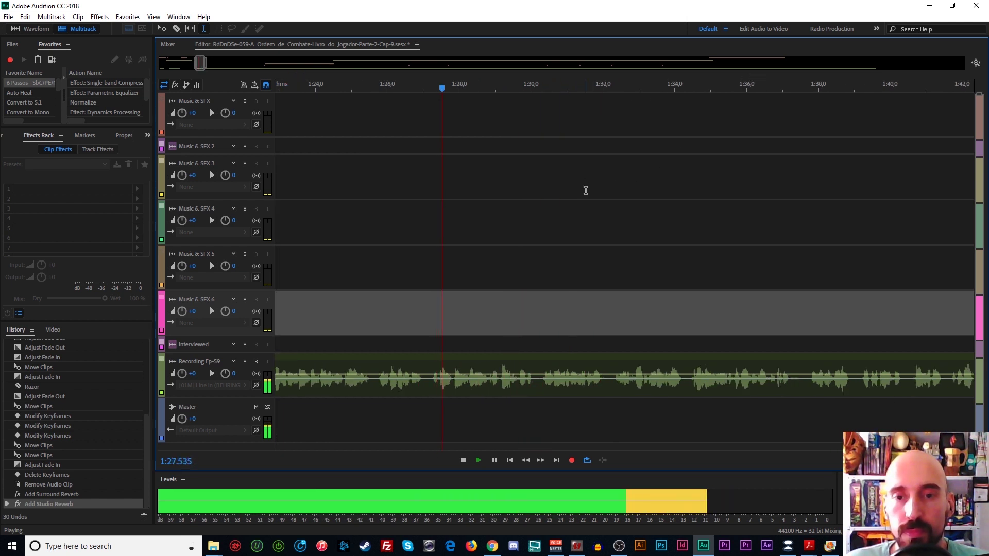
{"action": "key", "text": "space"}
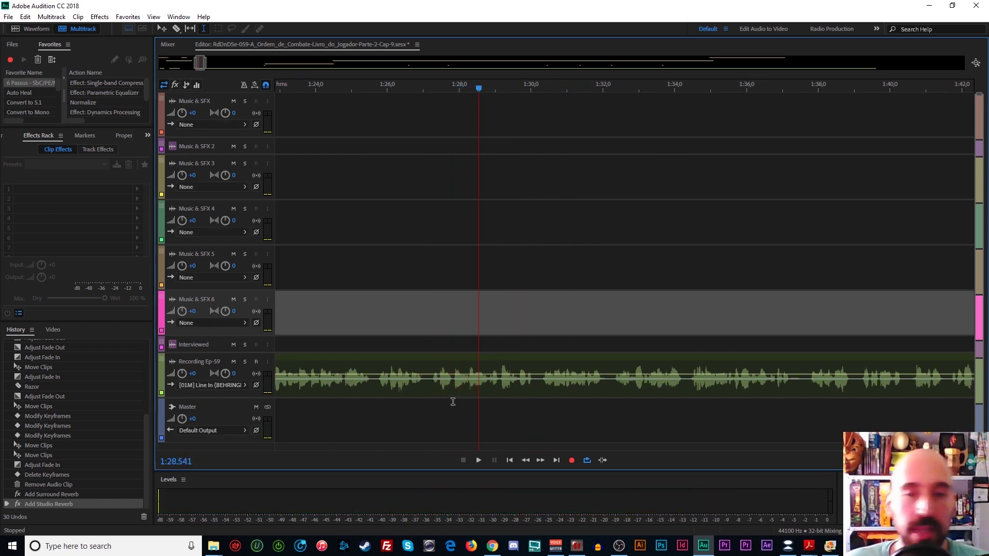
Split the Recording Ep-59_001 clip at about 1:27.2 and shift the rest to about 1:29.9, with short fades on both sides of the gap
{"action": "left_click", "coordinate": [430, 393]}
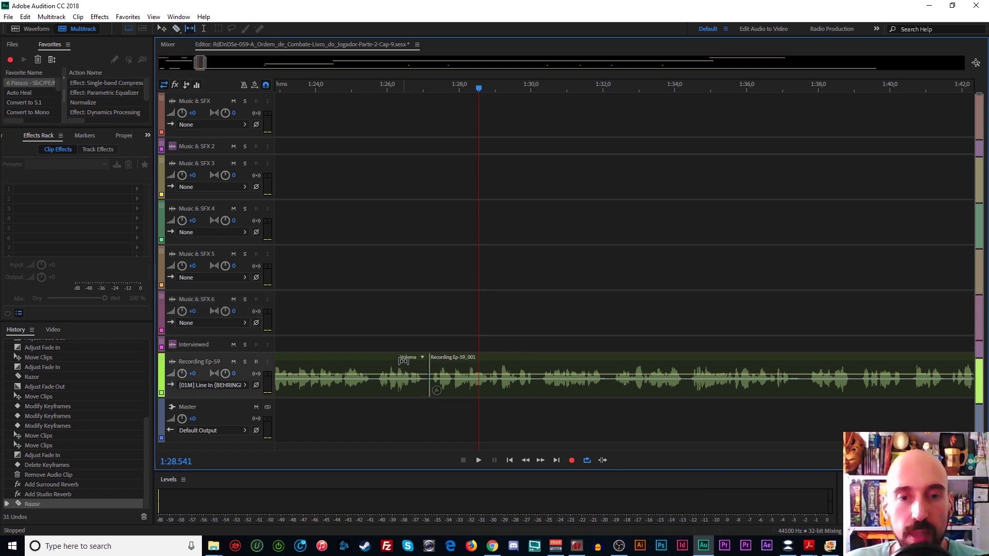
{"action": "key", "text": "y"}
{"action": "left_click", "coordinate": [408, 364]}
{"action": "left_click_drag", "start_coordinate": [428, 357], "coordinate": [544, 366]}
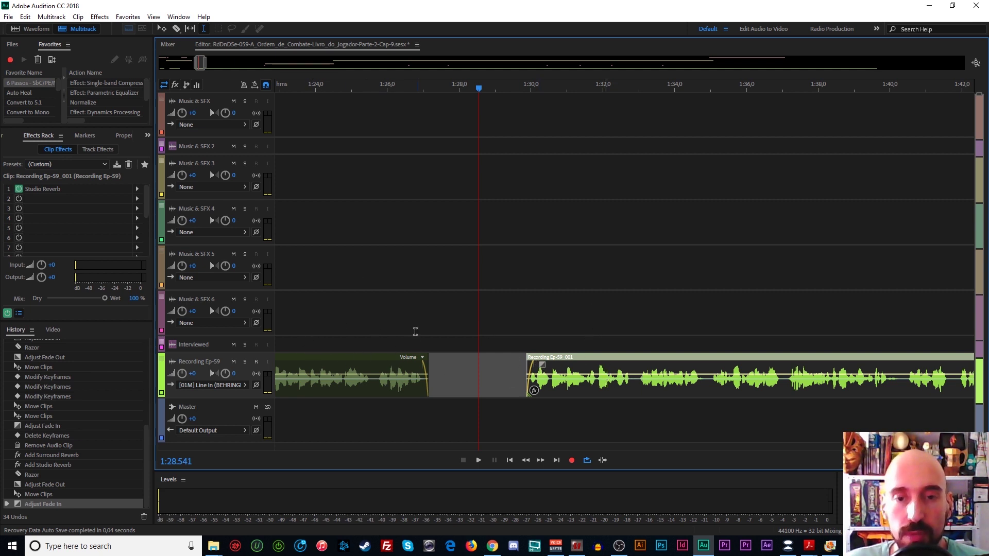
Listen across the gap, then split the recording at about 1:35 and shift the remainder to about 1:37.8 with short fades
{"action": "left_click", "coordinate": [381, 325]}
{"action": "key", "text": "space"}
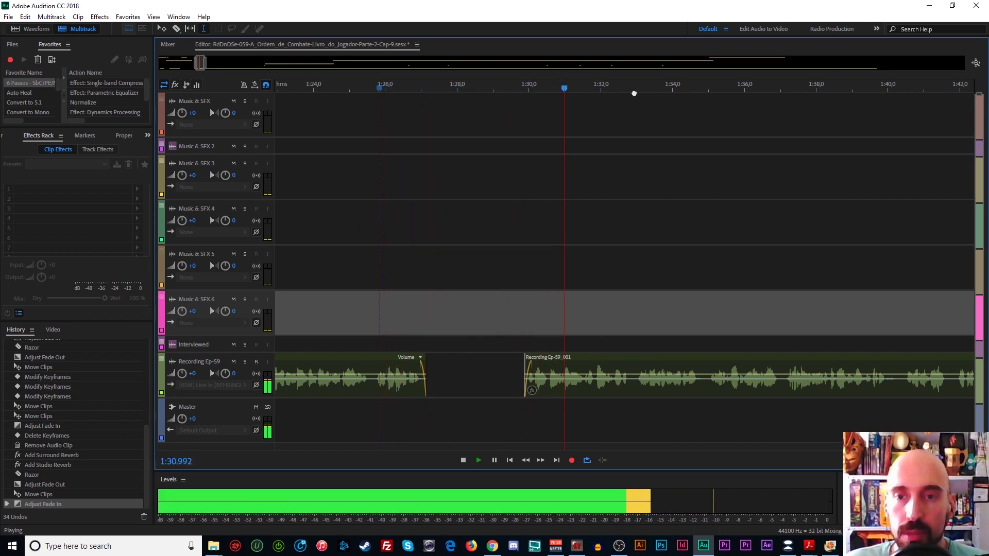
{"action": "left_click_drag", "start_coordinate": [633, 89], "coordinate": [579, 218]}
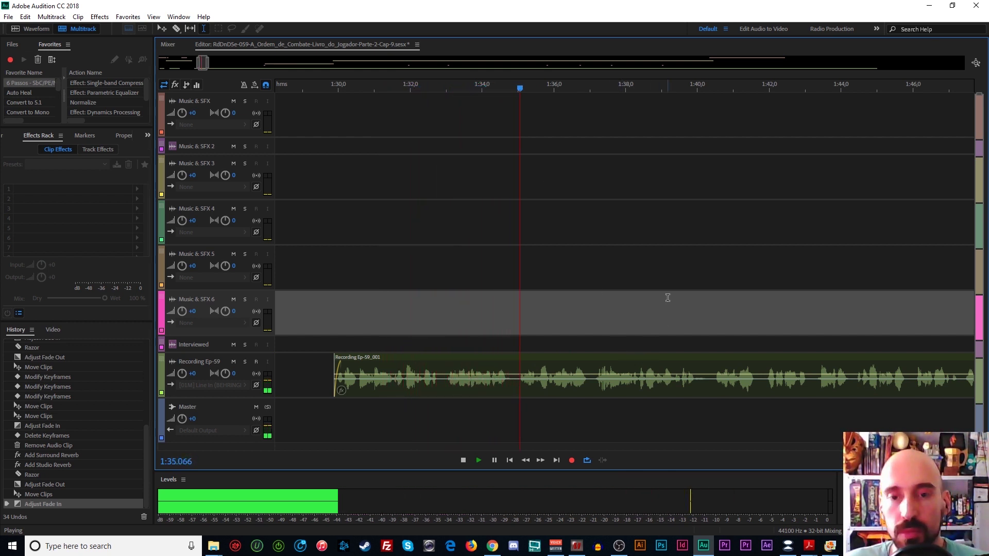
{"action": "key", "text": "space"}
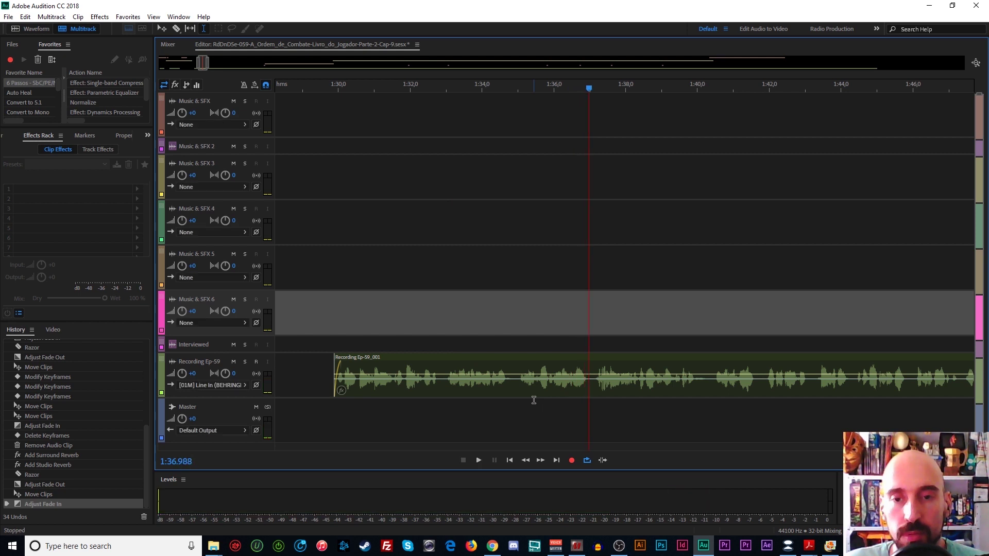
{"action": "left_click", "coordinate": [519, 392]}
{"action": "key", "text": "y"}
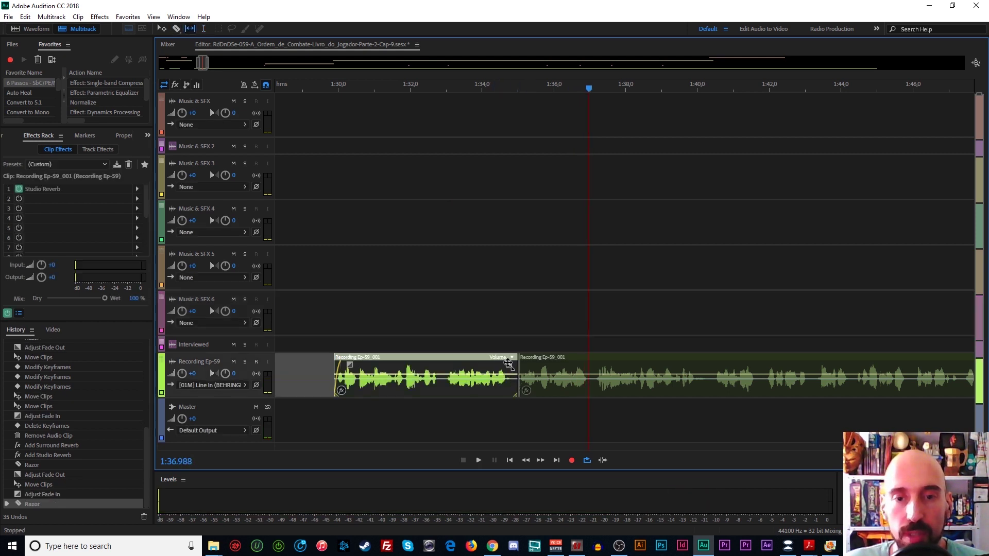
{"action": "left_click_drag", "start_coordinate": [502, 365], "coordinate": [510, 366]}
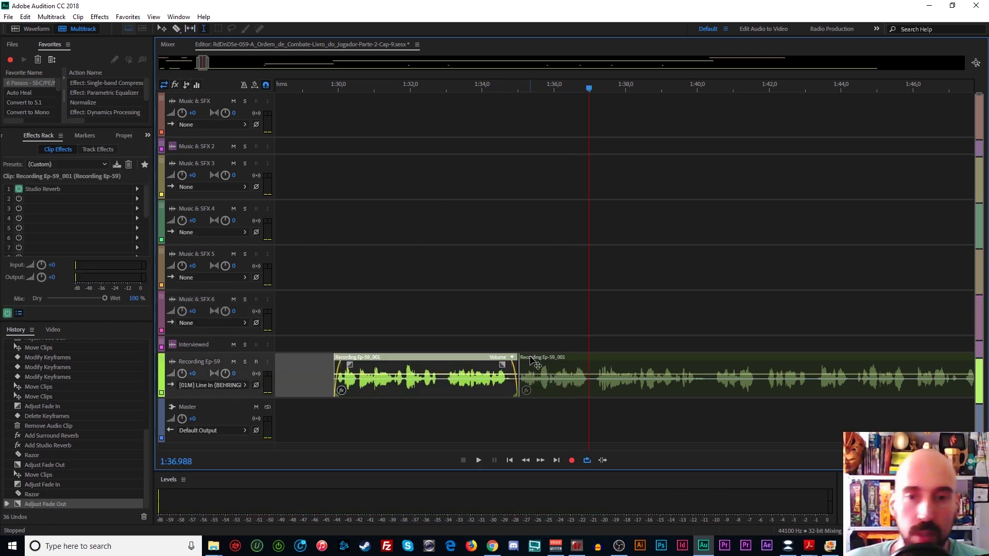
{"action": "left_click_drag", "start_coordinate": [535, 362], "coordinate": [634, 367]}
Listen to the shifted piece, then split it at about 1:43.2 and move the remainder to about 1:45.3 with short fades
{"action": "left_click", "coordinate": [623, 309]}
{"action": "key", "text": "space"}
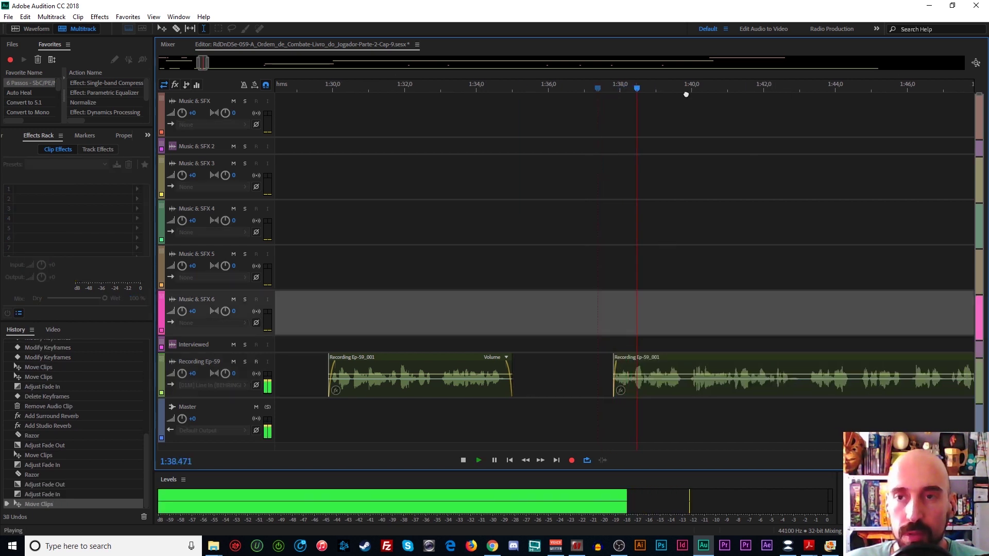
{"action": "scroll", "coordinate": [686, 94], "scroll_direction": "right", "scroll_amount": 5}
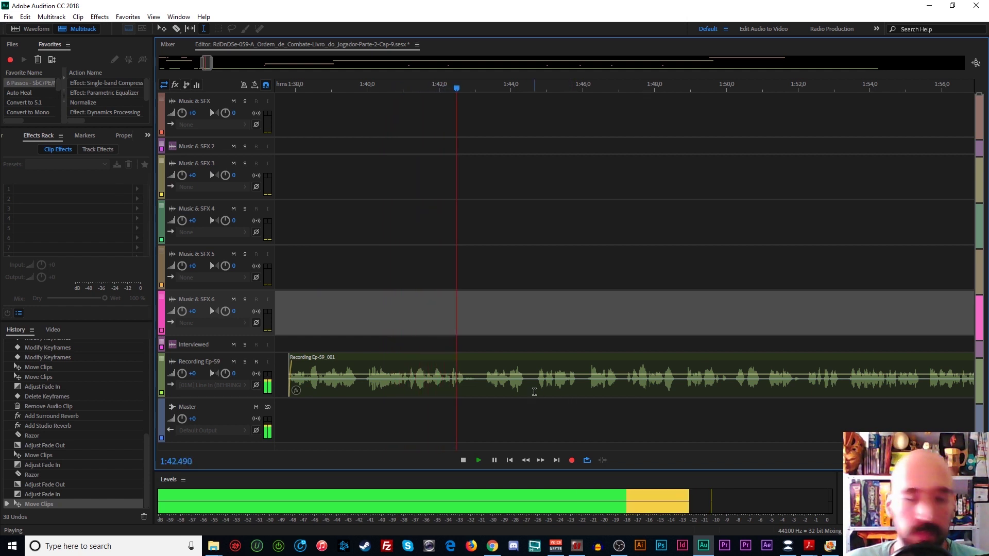
{"action": "key", "text": "space"}
{"action": "key", "text": "r"}
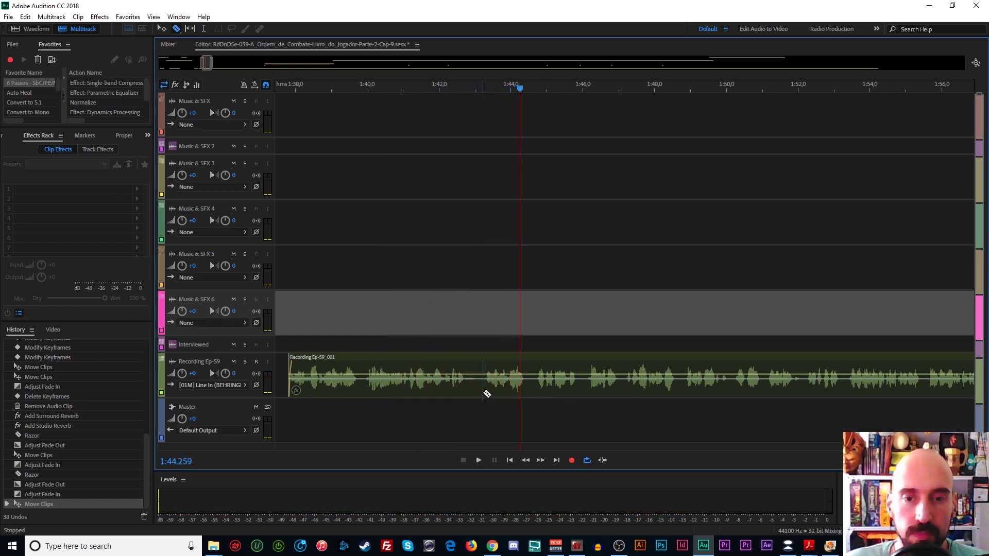
{"action": "left_click", "coordinate": [483, 394]}
{"action": "left_click_drag", "start_coordinate": [462, 364], "coordinate": [573, 366]}
{"action": "left_click", "coordinate": [500, 363]}
Play the recording from about 1:45, then split it at about 1:49.2 and shift the rest to about 1:51.6 with short fades
{"action": "left_click", "coordinate": [547, 333]}
{"action": "key", "text": "space"}
{"action": "left_click", "coordinate": [614, 315]}
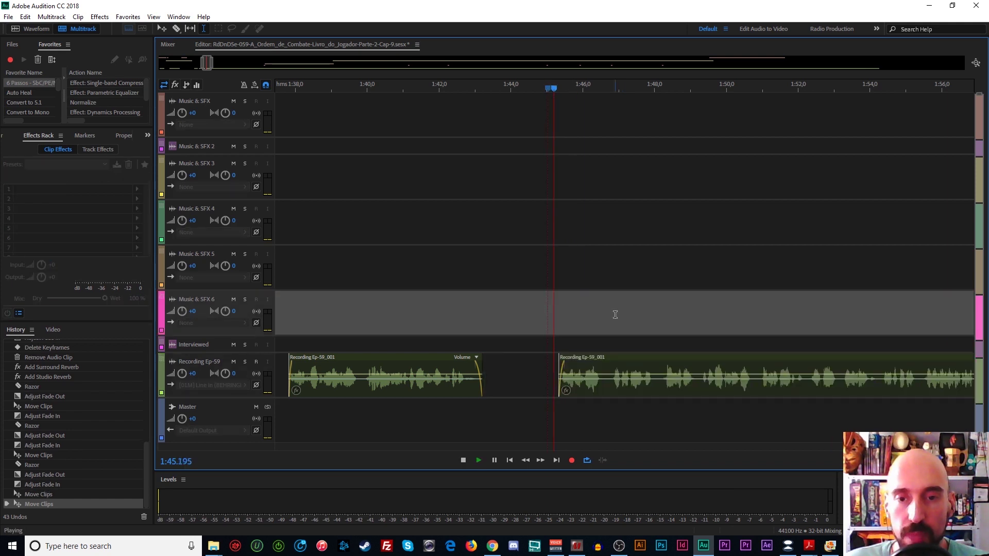
{"action": "key", "text": "space"}
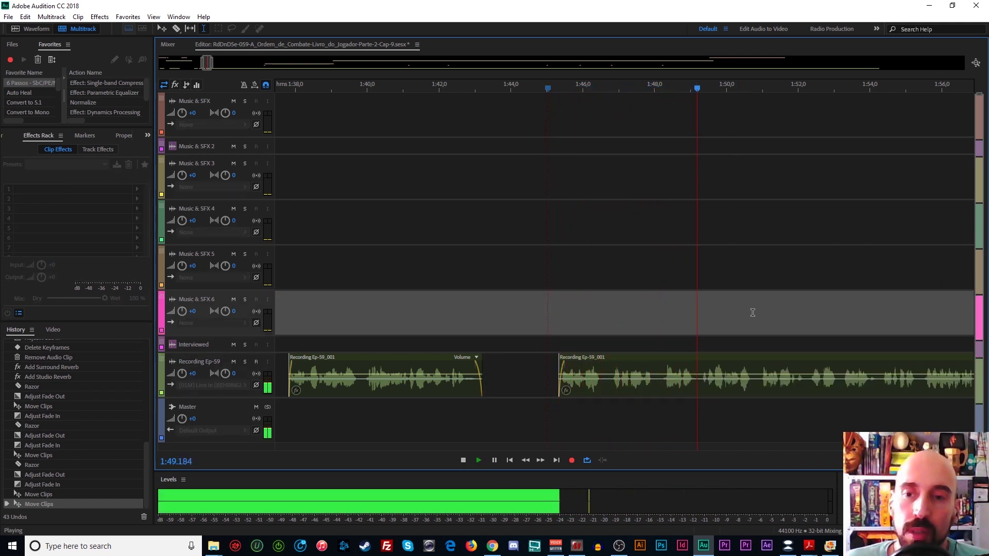
{"action": "scroll", "coordinate": [541, 410], "scroll_direction": "right", "scroll_amount": 3}
{"action": "key", "text": "space"}
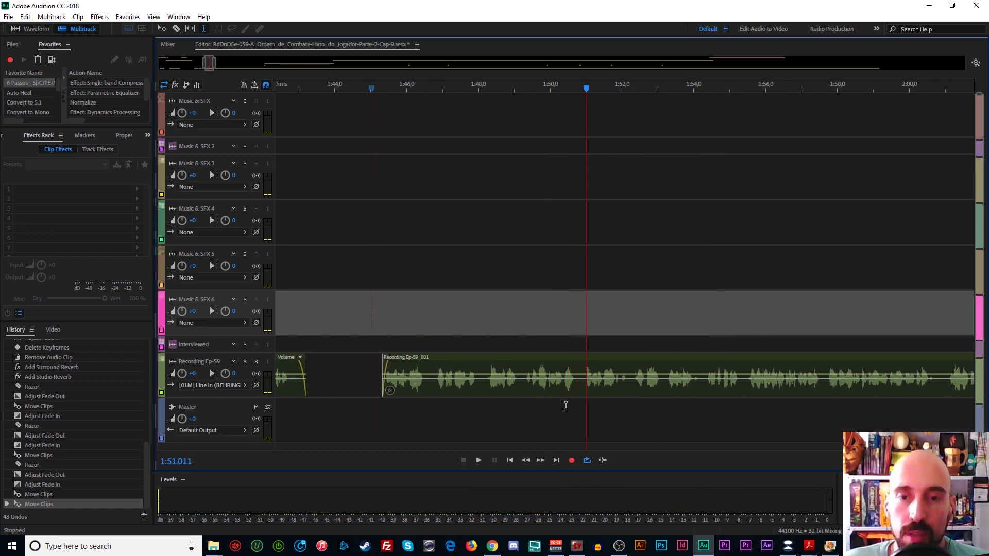
{"action": "left_click", "coordinate": [522, 395]}
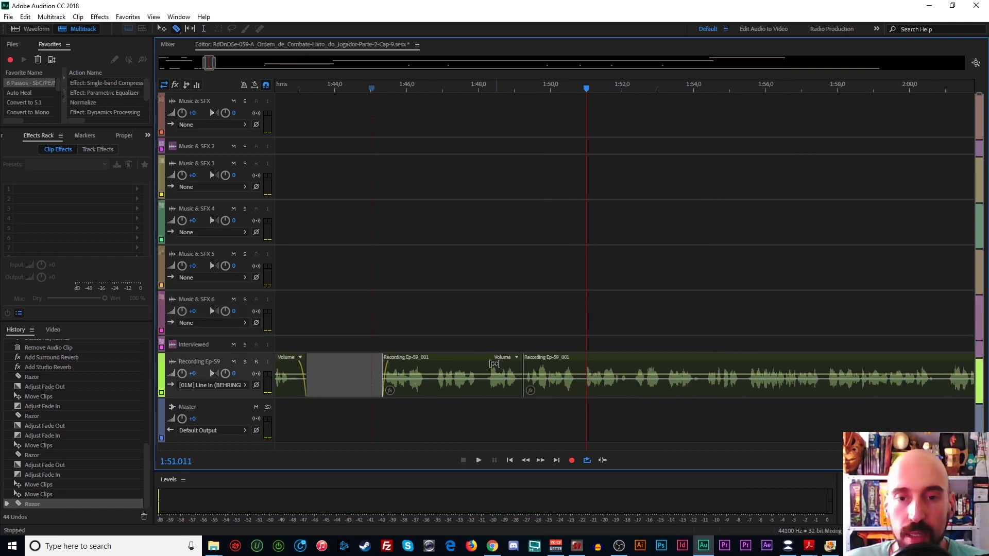
{"action": "key", "text": "y"}
{"action": "left_click_drag", "start_coordinate": [518, 365], "coordinate": [605, 332]}
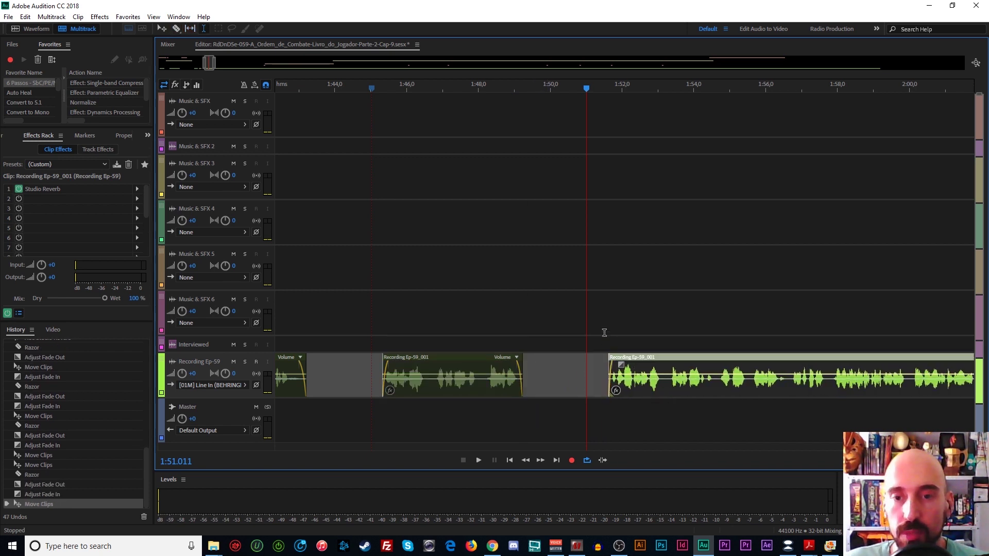
Listen to the last piece of the recording from its start at about 1:51.6
{"action": "left_click", "coordinate": [597, 314]}
{"action": "key", "text": "space"}
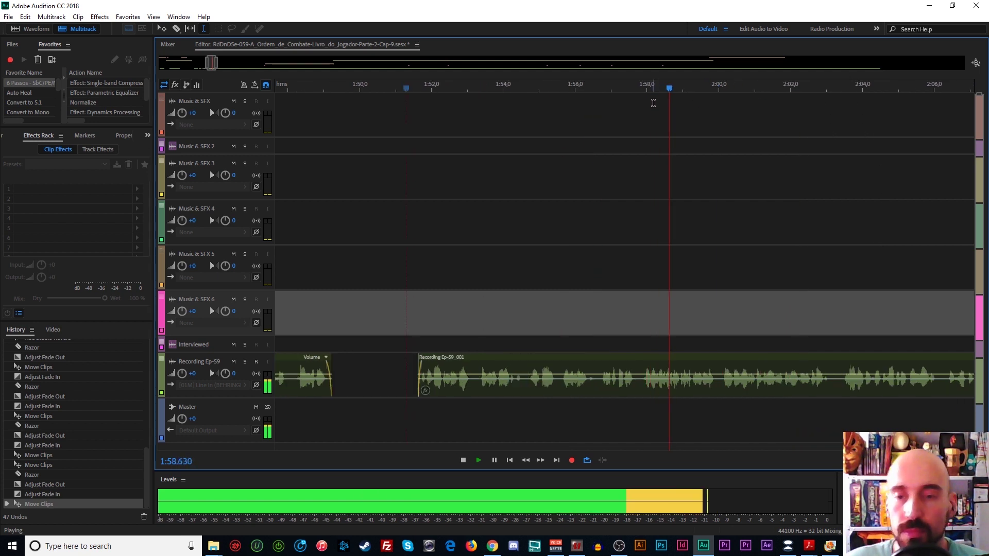
{"action": "key", "text": "space"}
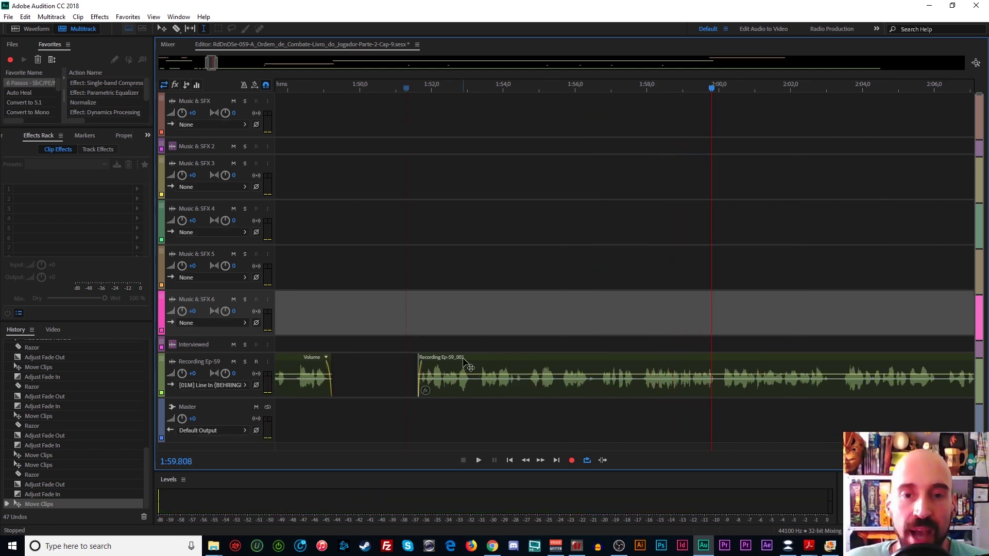
{"action": "left_click", "coordinate": [432, 366]}
{"action": "left_click", "coordinate": [414, 331]}
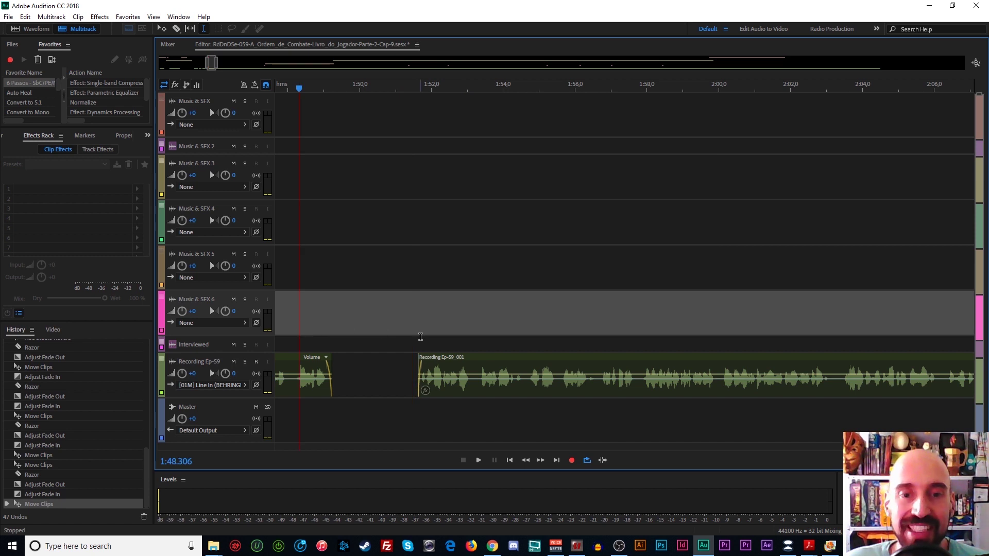
{"action": "left_click", "coordinate": [421, 337]}
{"action": "left_click", "coordinate": [433, 364]}
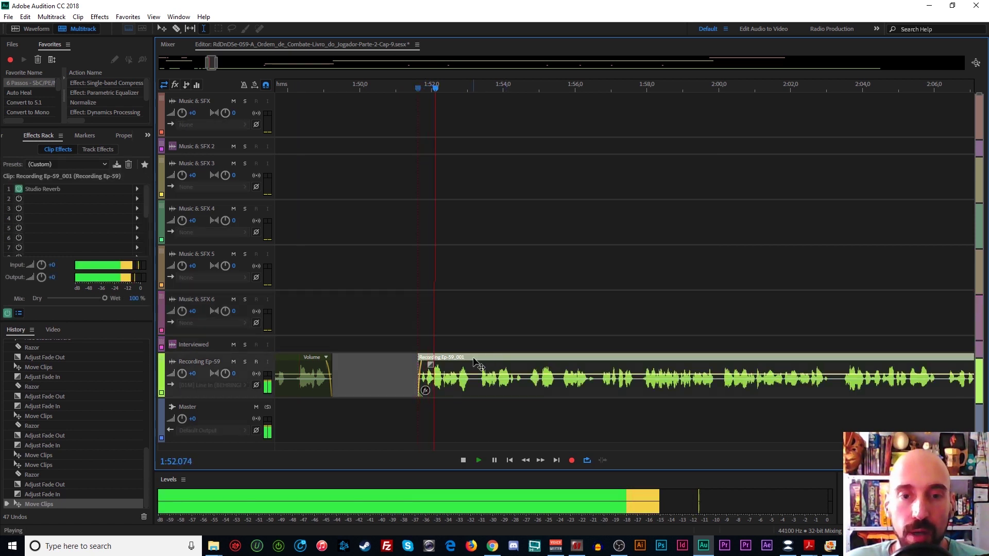
{"action": "key", "text": "space"}
{"action": "left_click", "coordinate": [451, 325]}
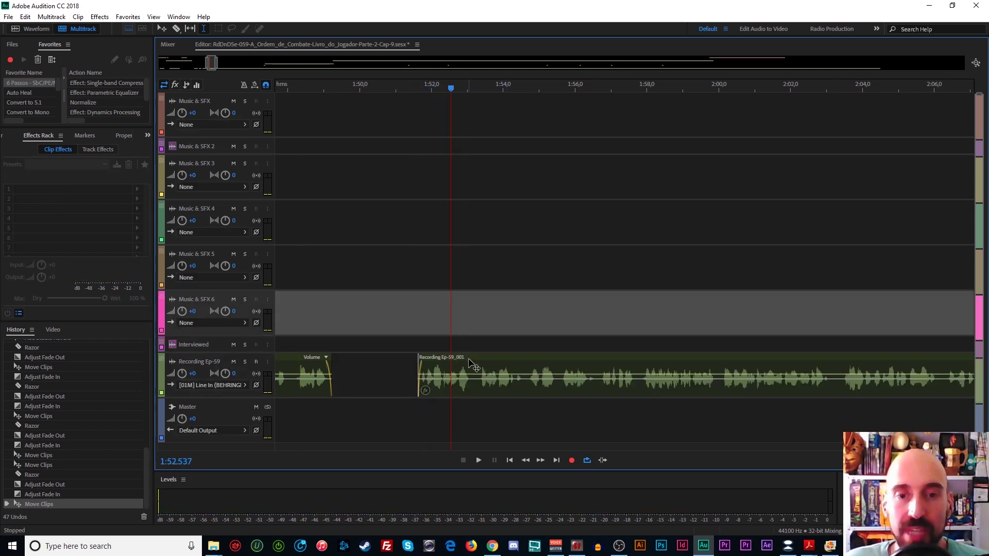
Bypass the Studio Reverb on the last recording piece and place the playhead just before its start
{"action": "left_click", "coordinate": [470, 370]}
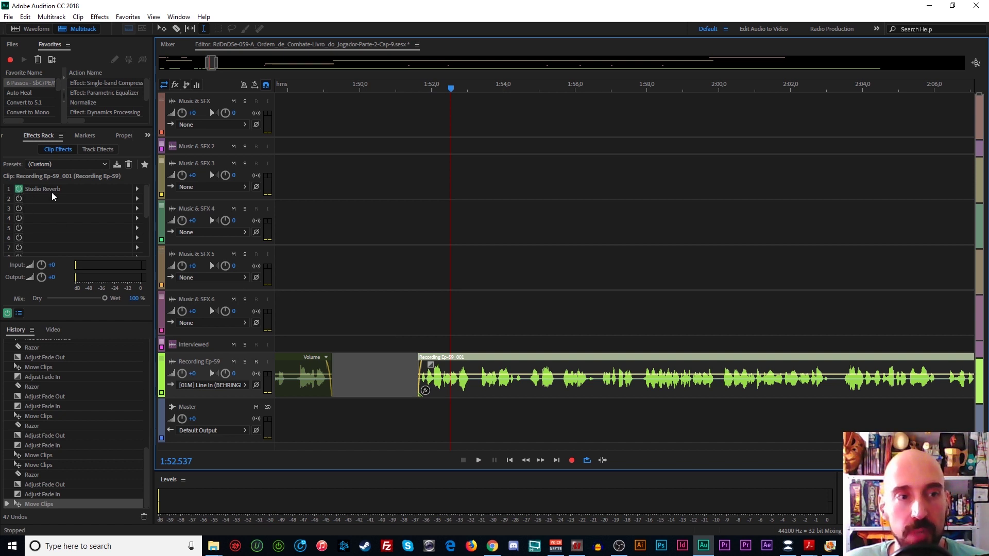
{"action": "left_click", "coordinate": [19, 190]}
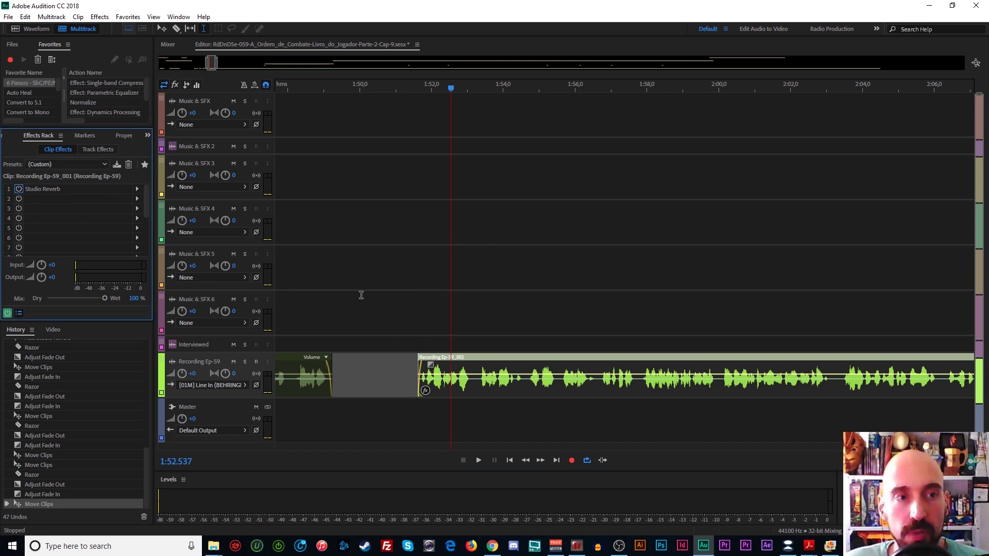
{"action": "left_click", "coordinate": [406, 318]}
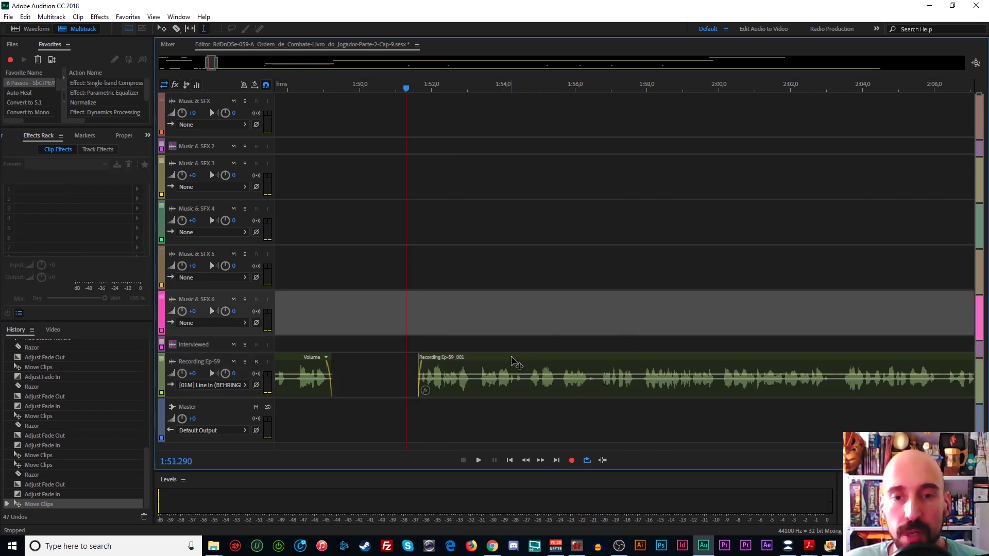
Try isolating the passage of the last recording piece between about 2:03.3 and 2:06.2 and toggling its Studio Reverb
{"action": "left_click", "coordinate": [513, 361]}
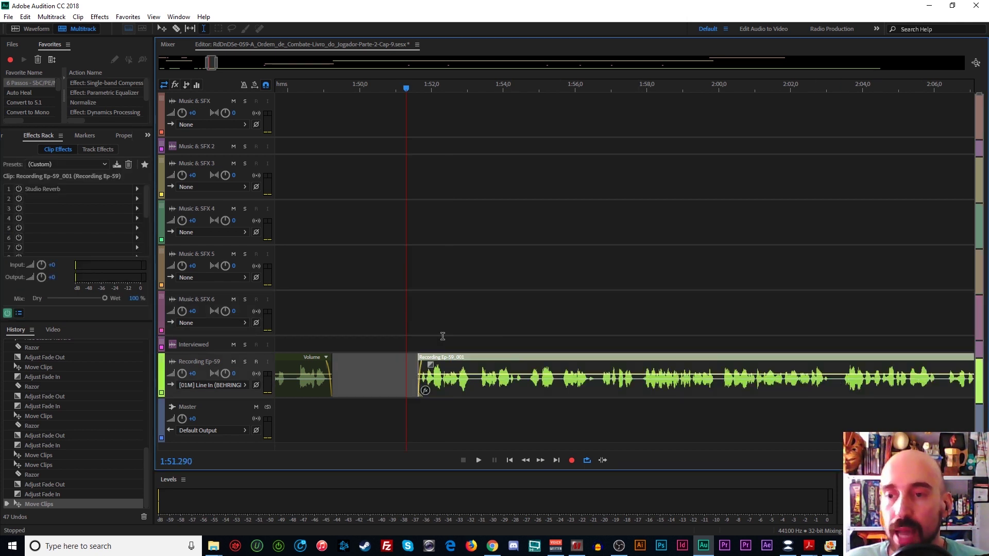
{"action": "left_click", "coordinate": [894, 317]}
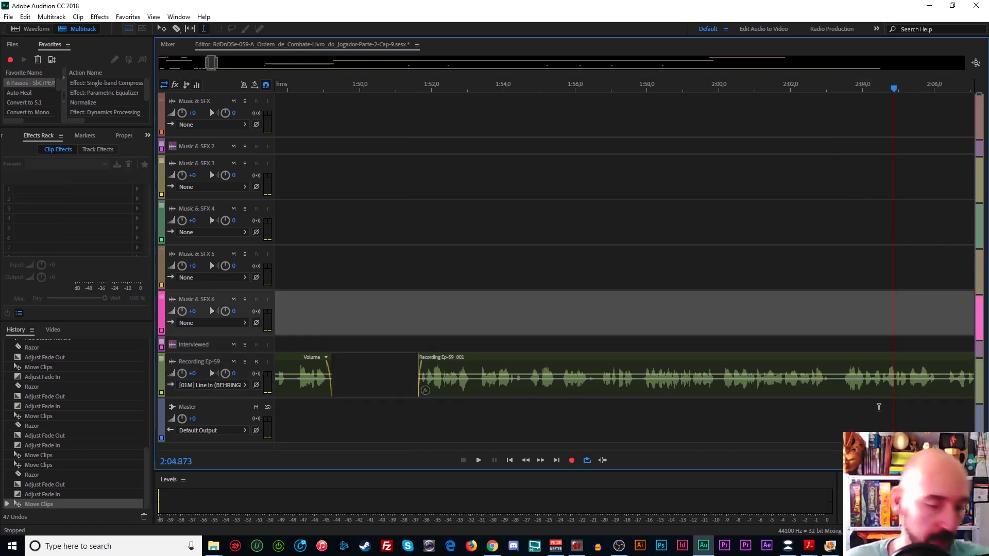
{"action": "left_click", "coordinate": [838, 387]}
{"action": "left_click", "coordinate": [942, 388]}
{"action": "key", "text": "t"}
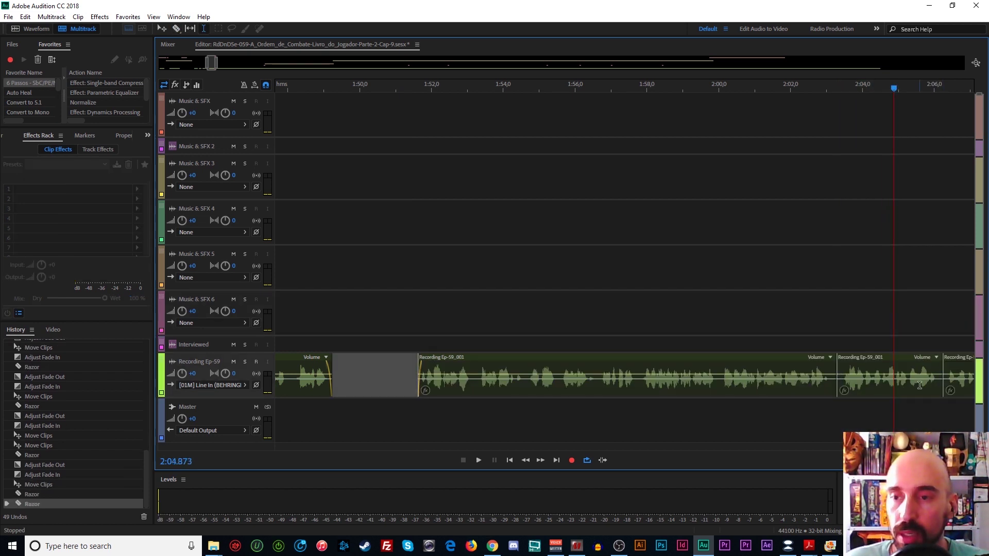
{"action": "left_click", "coordinate": [859, 361]}
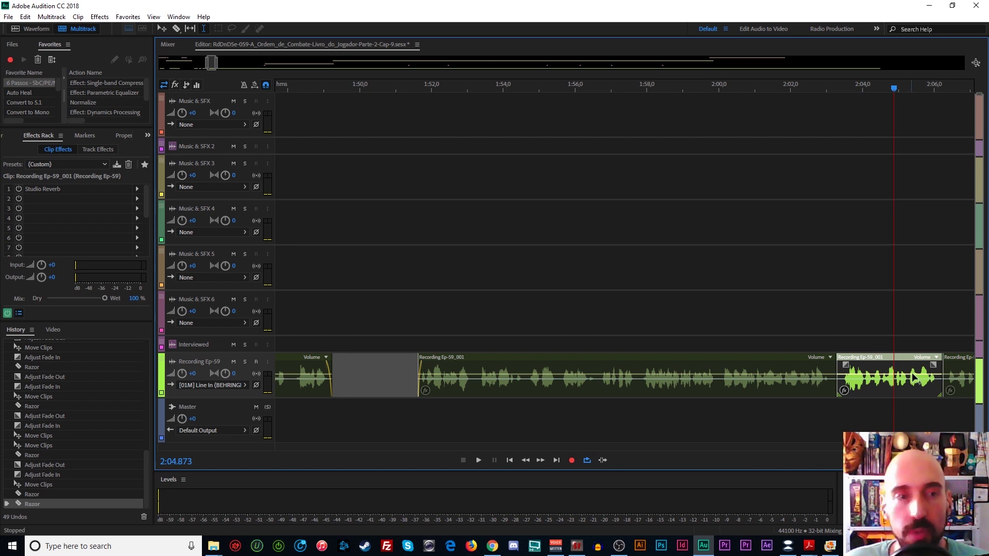
{"action": "left_click", "coordinate": [19, 190]}
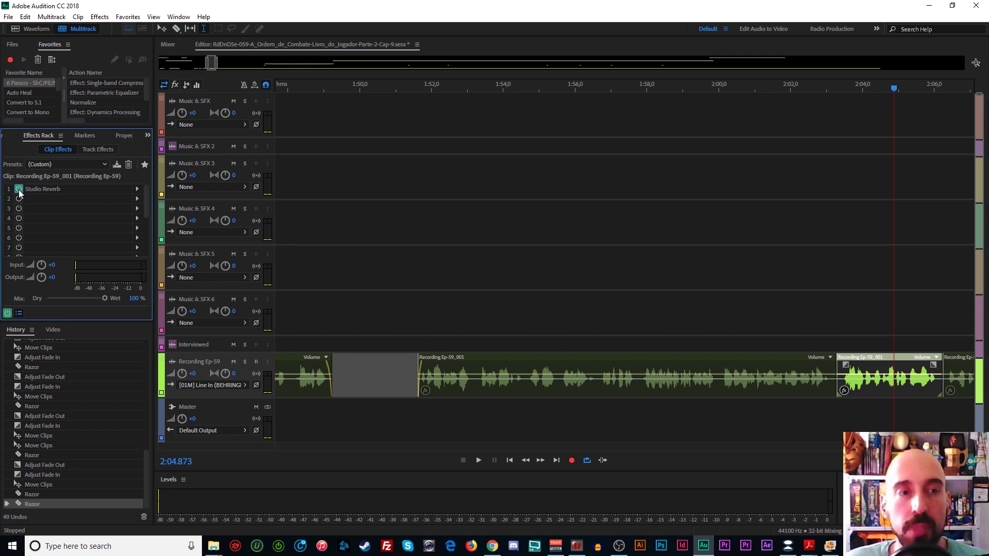
{"action": "left_click", "coordinate": [842, 360]}
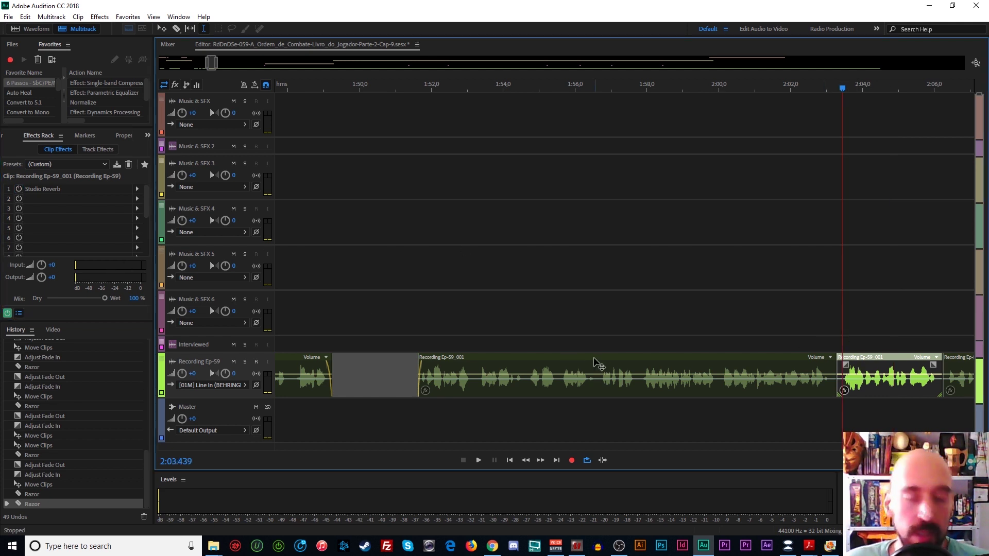
Undo the two splits and select the rejoined last recording piece
{"action": "key", "text": "ctrl+z"}
{"action": "key", "text": "ctrl+z"}
{"action": "left_click", "coordinate": [669, 323]}
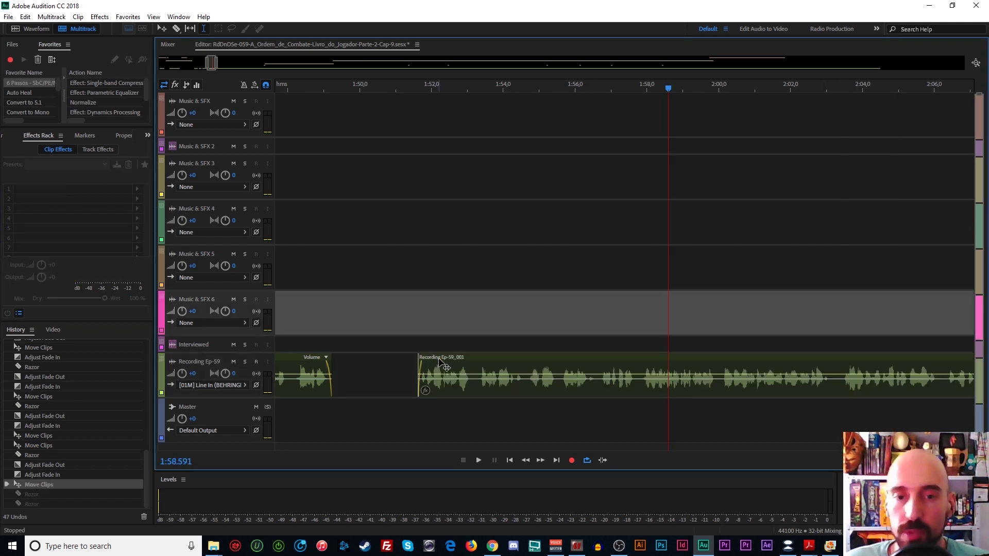
{"action": "left_click", "coordinate": [570, 360]}
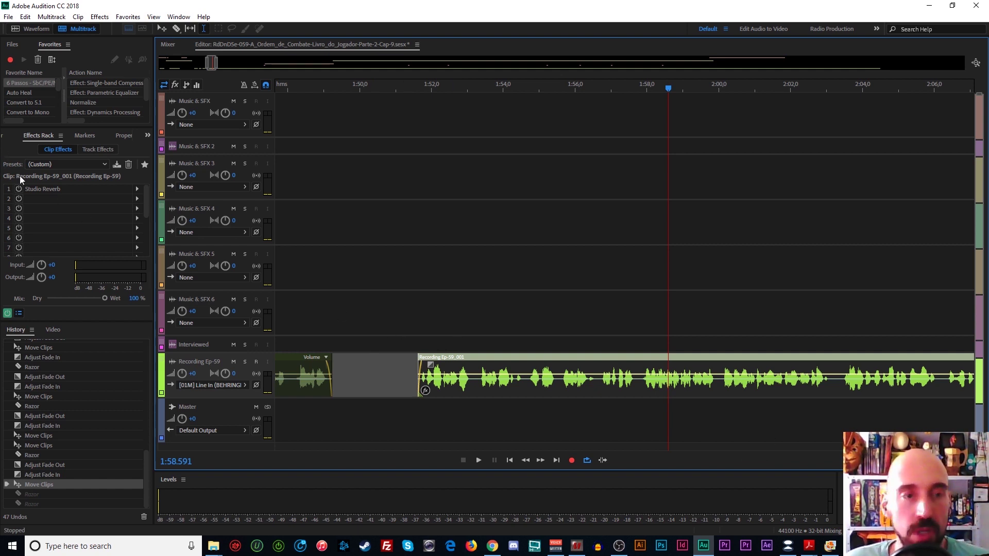
Listen to the last recording piece from its start at about 1:51.6 until about 2:29.7
{"action": "left_click", "coordinate": [324, 333]}
{"action": "left_click", "coordinate": [418, 344]}
{"action": "key", "text": "space"}
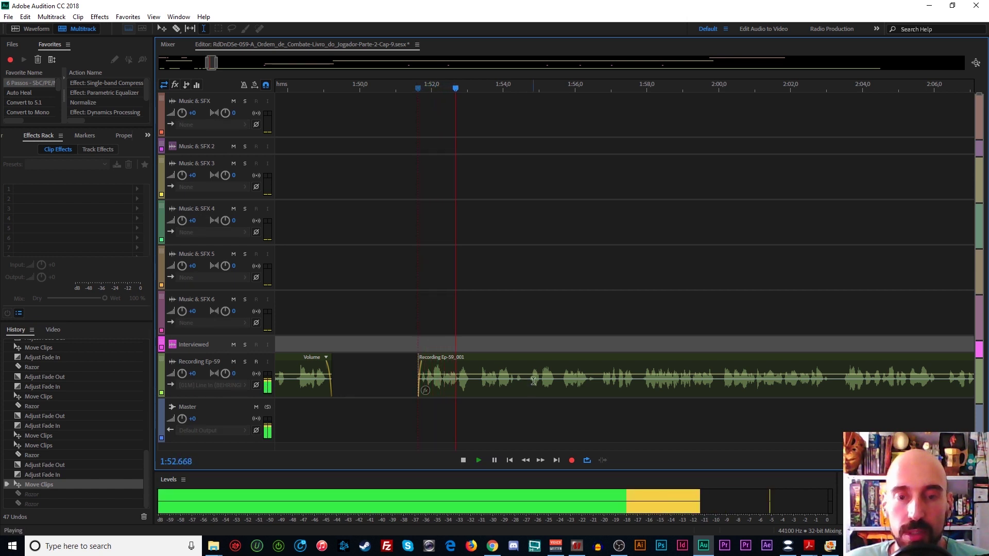
{"action": "key", "text": "space"}
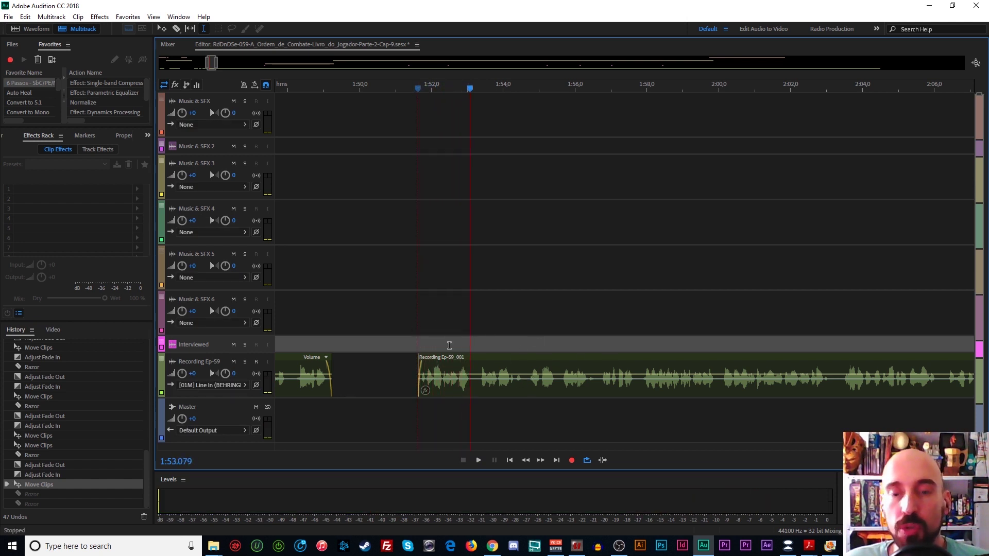
{"action": "key", "text": "space"}
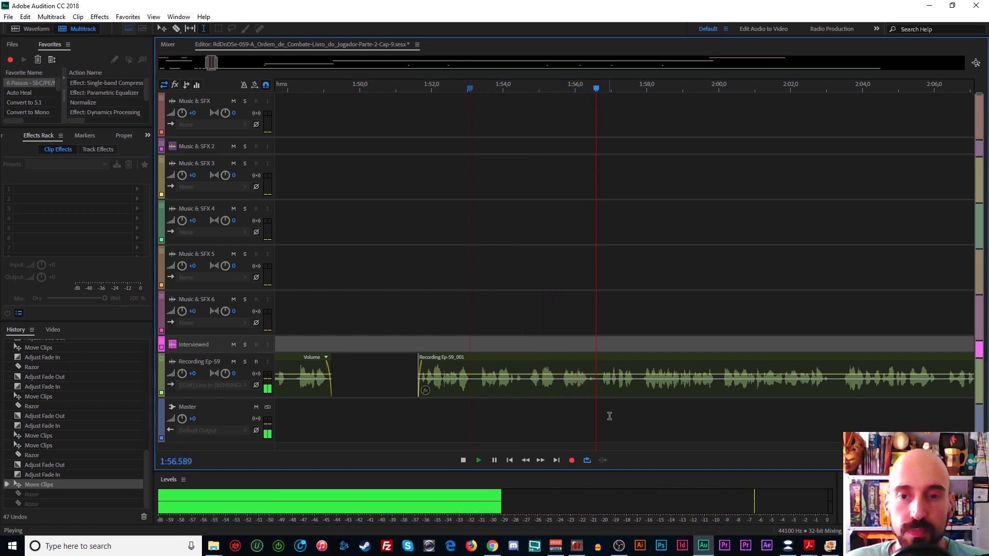
{"action": "scroll", "coordinate": [571, 175], "scroll_direction": "right", "scroll_amount": 5}
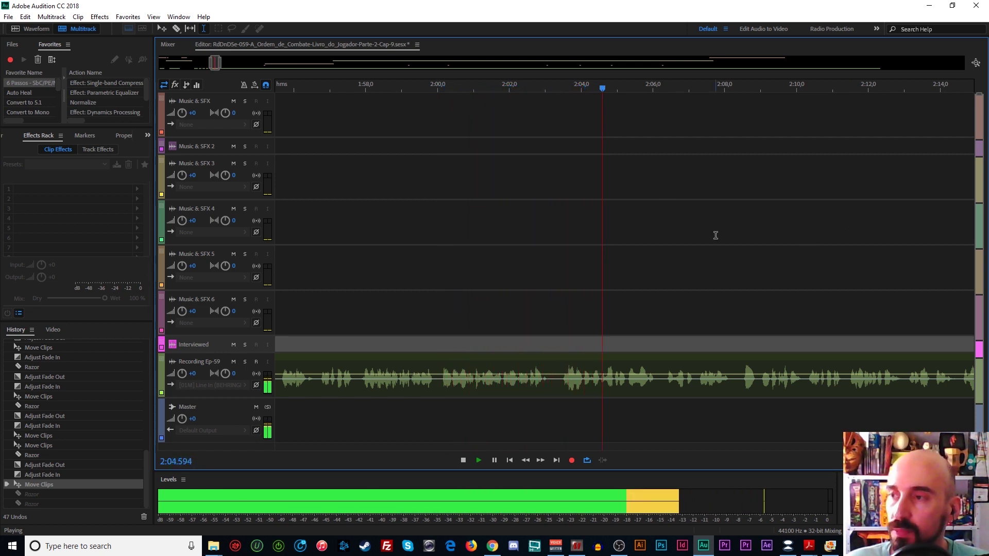
{"action": "left_click", "coordinate": [556, 330]}
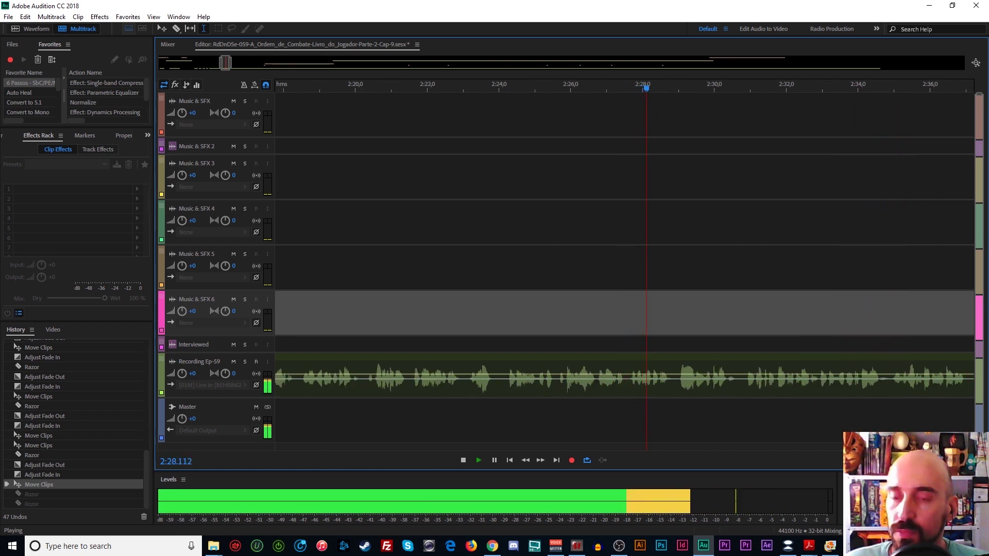
{"action": "key", "text": "space"}
Split the recording at about 2:28.9 and shift the rest to about 2:33.1 with short fades
{"action": "key", "text": "r"}
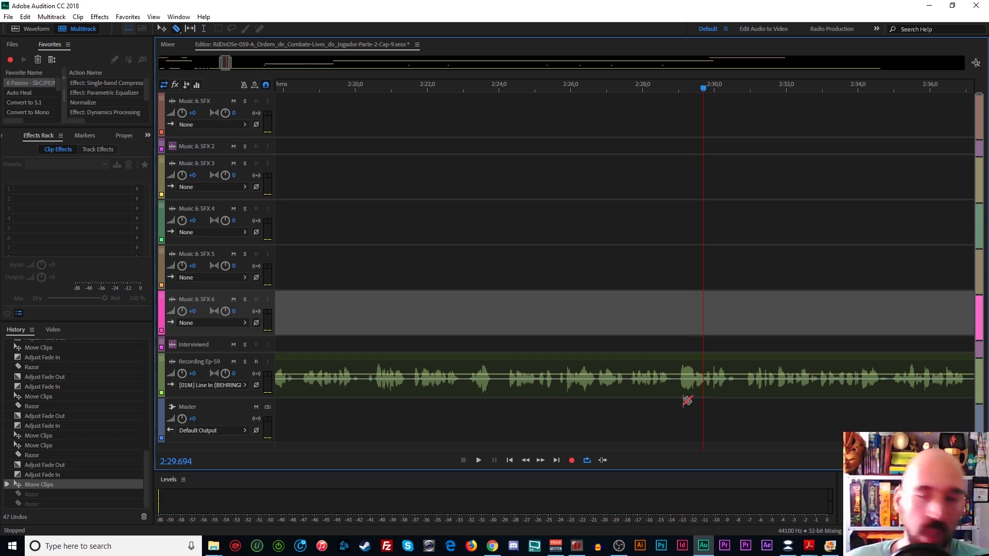
{"action": "left_click", "coordinate": [678, 390]}
{"action": "left_click_drag", "start_coordinate": [669, 356], "coordinate": [658, 365]}
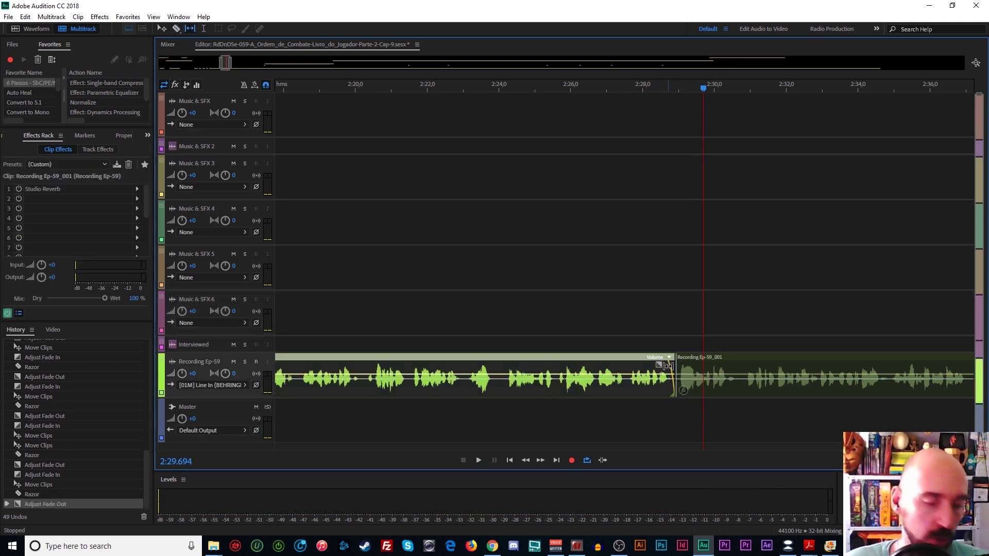
{"action": "left_click_drag", "start_coordinate": [692, 355], "coordinate": [867, 366]}
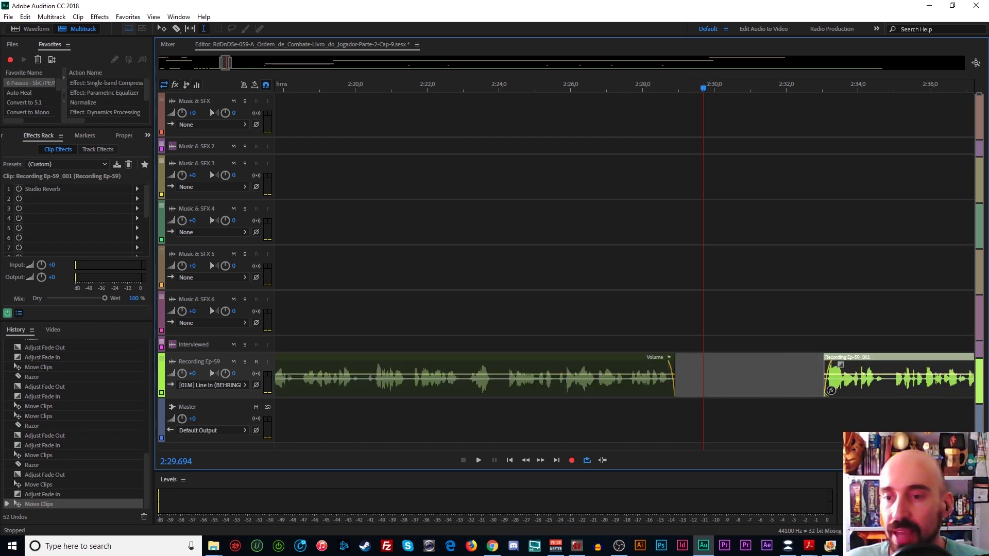
Fine-tune the shifted piece's position and select the time range from the gap before it back to Marker 02 at about 1:12.35
{"action": "scroll", "coordinate": [633, 300], "scroll_direction": "down", "scroll_amount": 4}
{"action": "left_click", "coordinate": [641, 264]}
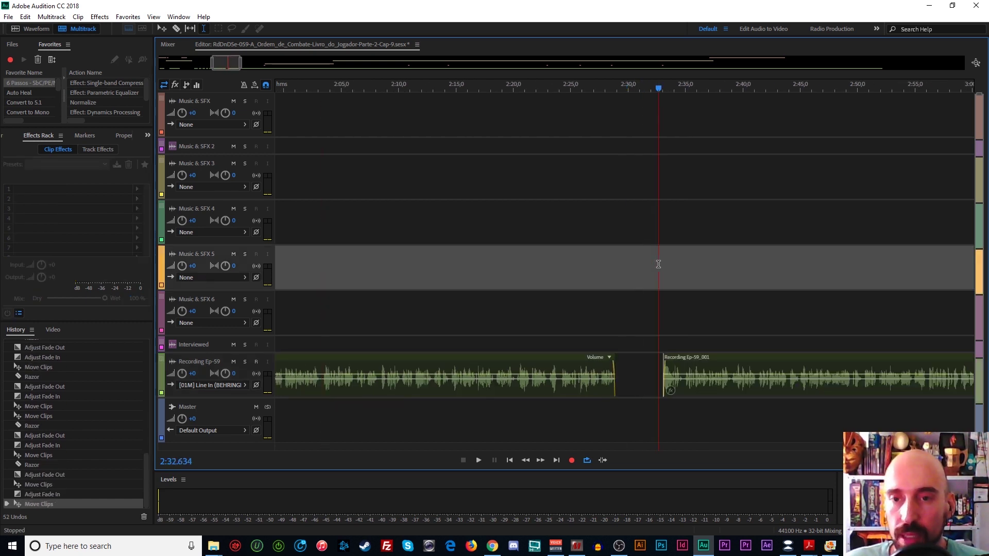
{"action": "left_click", "coordinate": [680, 360]}
{"action": "mouse_move", "coordinate": [657, 266]}
{"action": "left_mouse_down"}
{"action": "mouse_move", "coordinate": [219, 260]}
{"action": "mouse_move", "coordinate": [667, 271]}
{"action": "mouse_move", "coordinate": [568, 265]}
{"action": "left_mouse_up"}
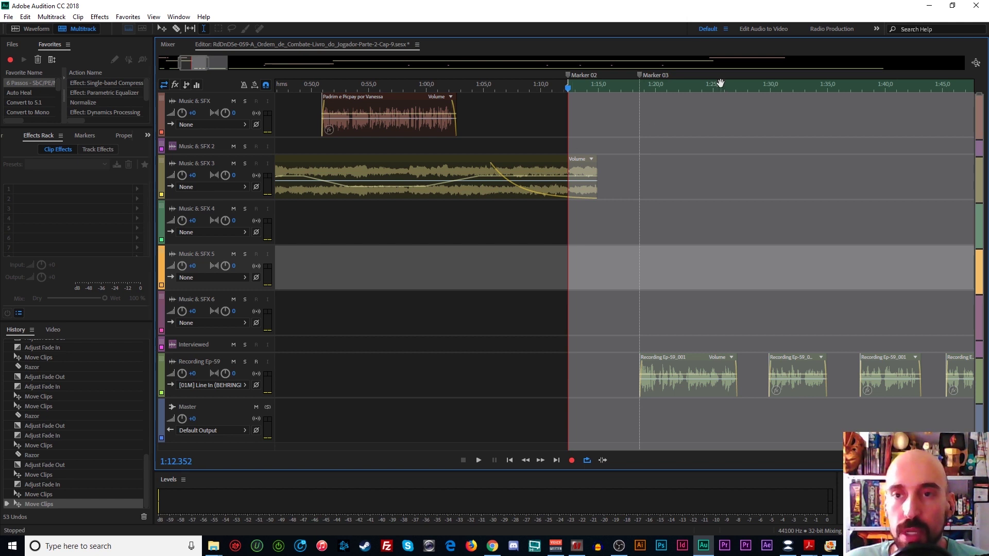
{"action": "left_click_drag", "start_coordinate": [720, 83], "coordinate": [507, 88]}
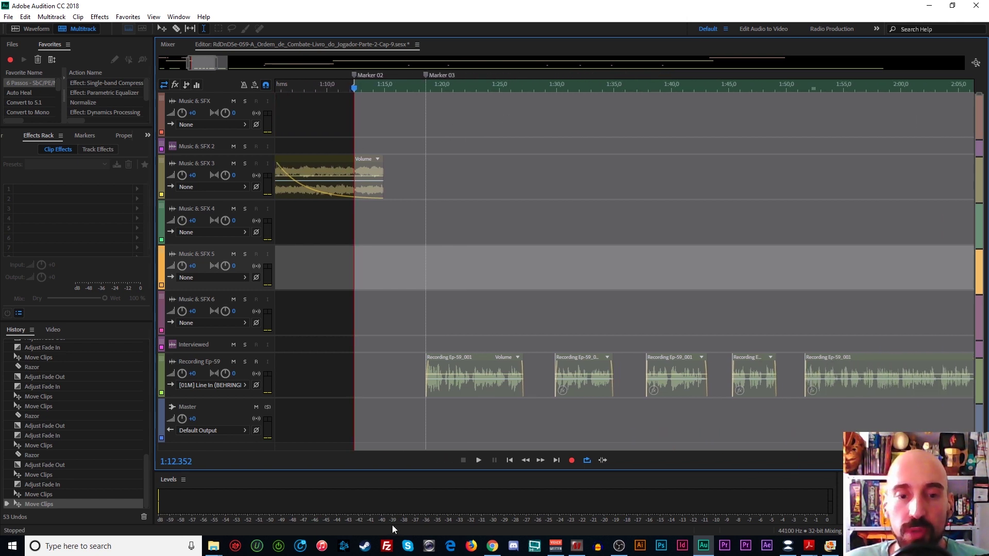
Switch to the Action music folder in File Explorer and review which column details can be displayed
{"action": "mouse_move", "coordinate": [213, 546]}
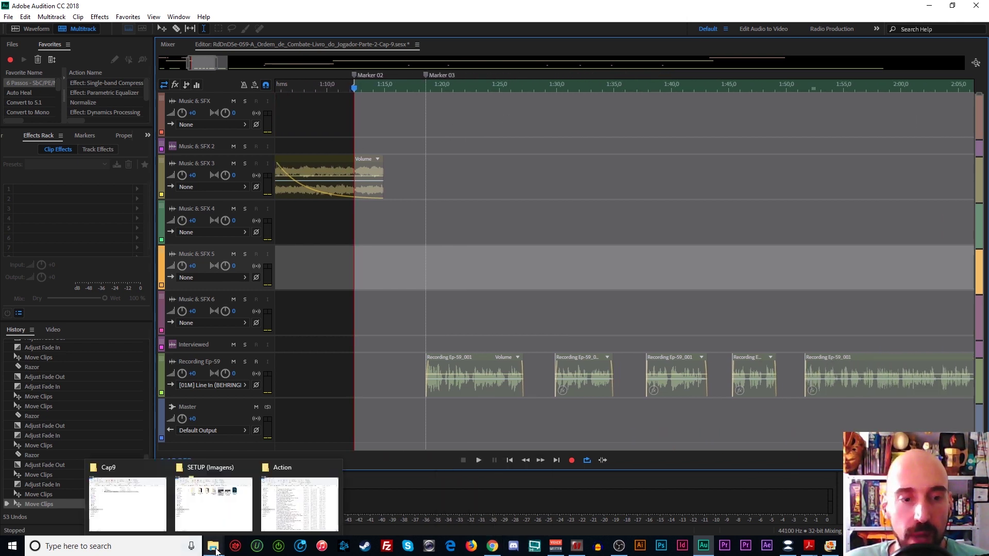
{"action": "left_click", "coordinate": [290, 513]}
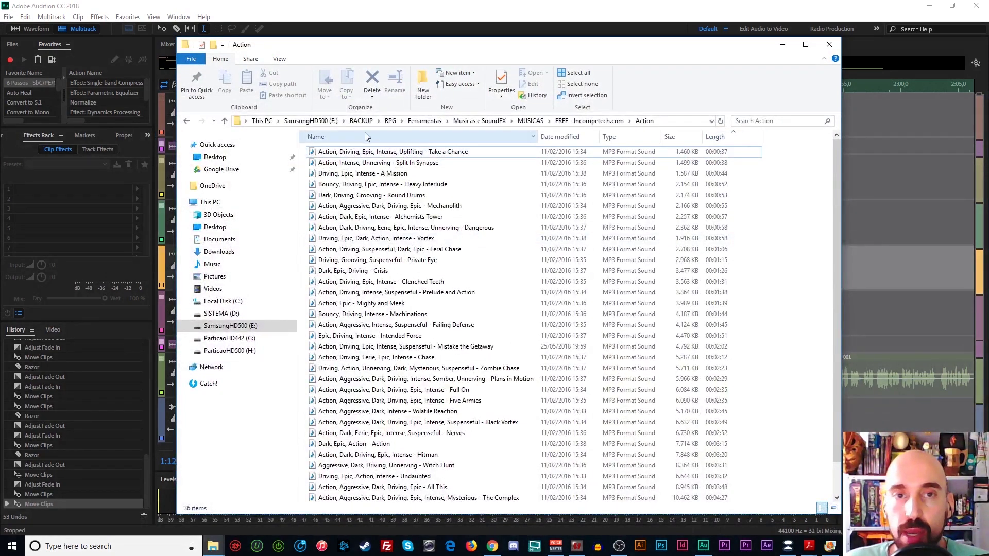
{"action": "left_click_drag", "start_coordinate": [597, 54], "coordinate": [576, 47]}
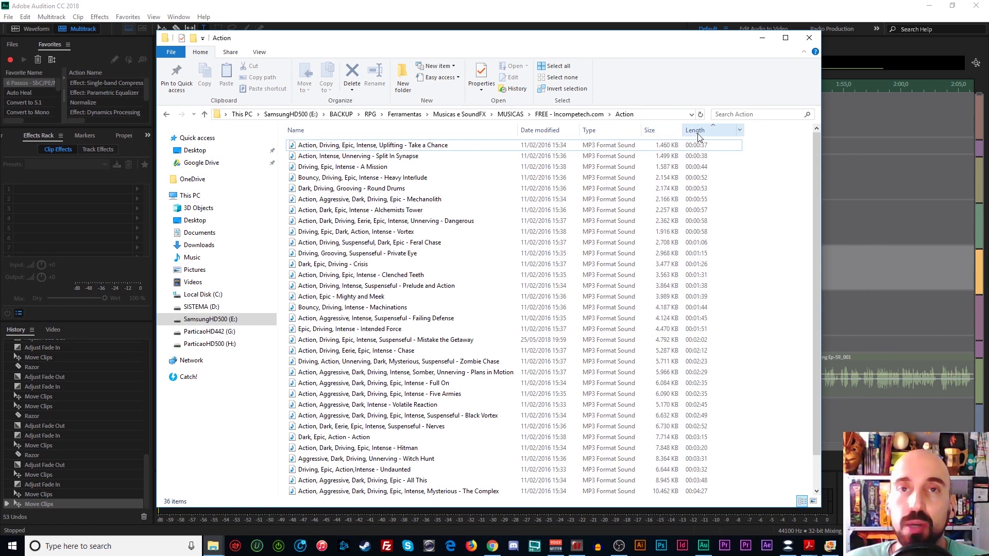
{"action": "right_click", "coordinate": [754, 130]}
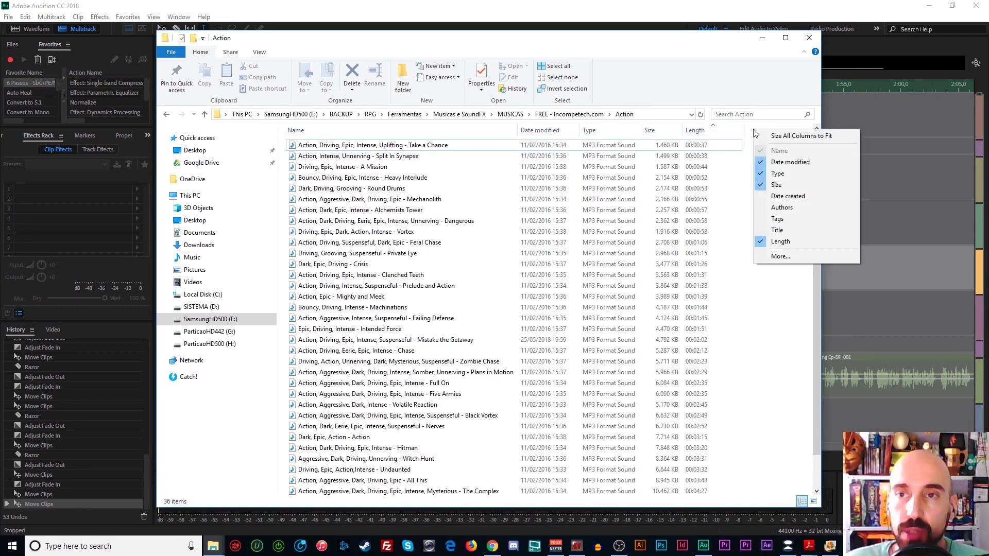
{"action": "left_click", "coordinate": [780, 257]}
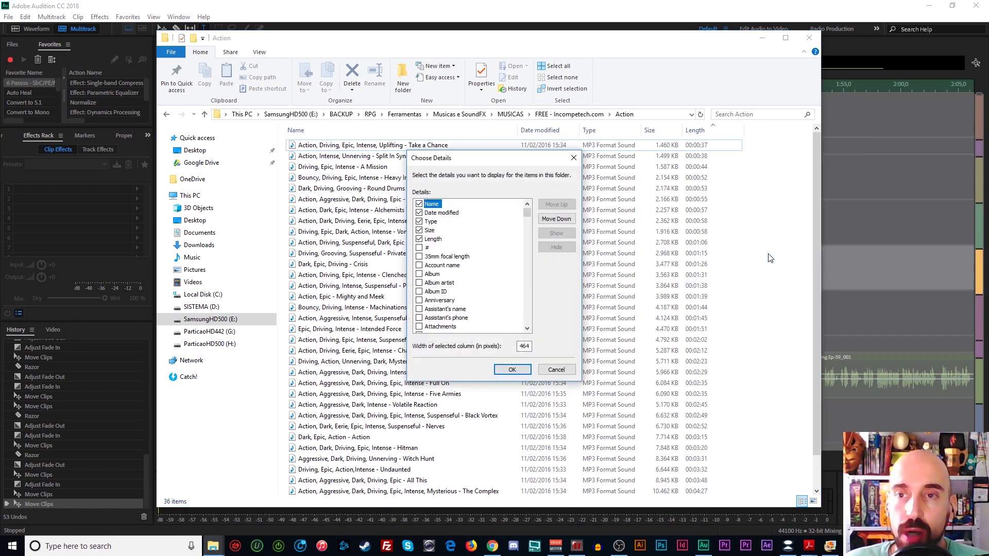
{"action": "mouse_move", "coordinate": [528, 212]}
{"action": "left_mouse_down"}
{"action": "mouse_move", "coordinate": [526, 243]}
{"action": "mouse_move", "coordinate": [520, 216]}
{"action": "mouse_move", "coordinate": [527, 221]}
{"action": "left_mouse_up"}
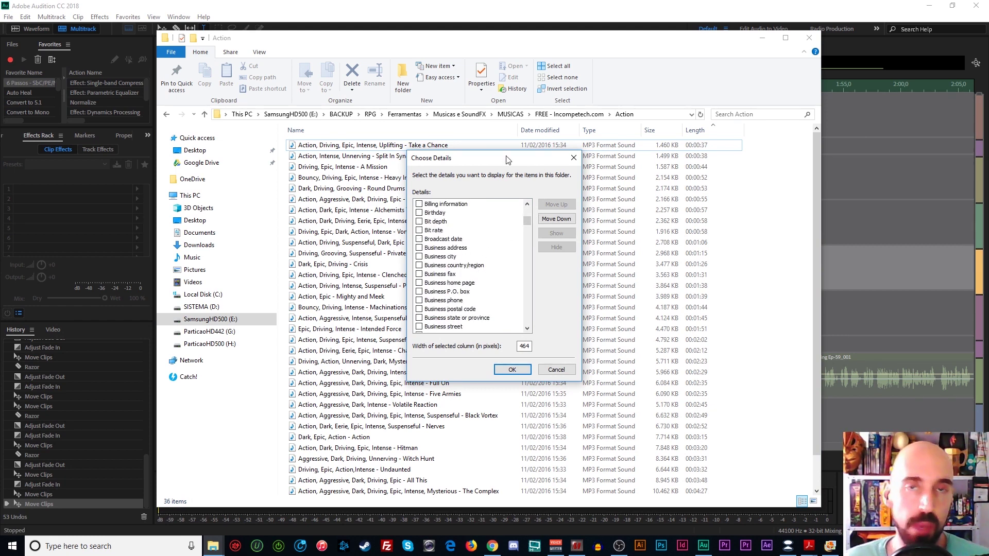
{"action": "left_click", "coordinate": [574, 157]}
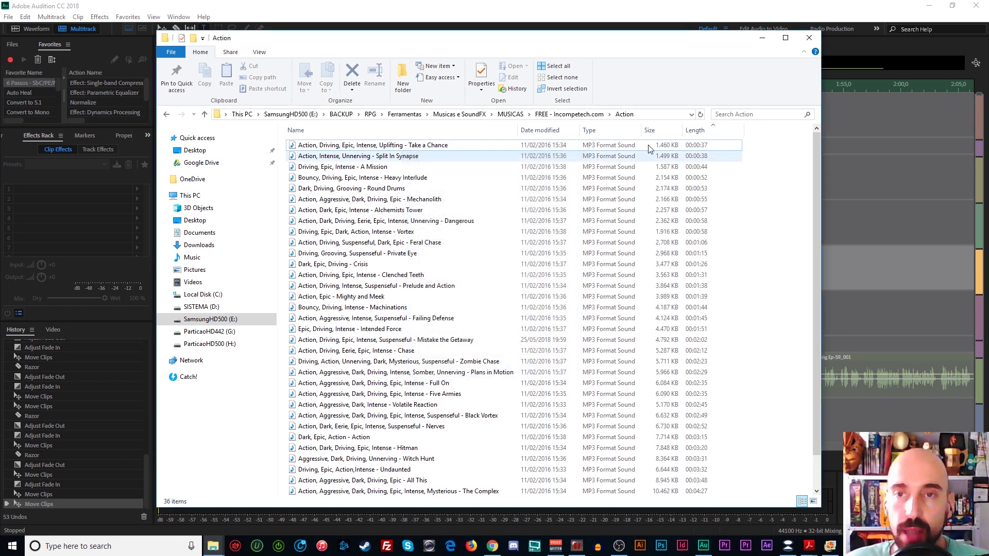
Sort the music tracks by ascending length and preview "Dark, Epic, Driving - Crisis" in the media player, skipping ahead to about 0:37
{"action": "left_click", "coordinate": [707, 128]}
{"action": "left_click", "coordinate": [712, 131]}
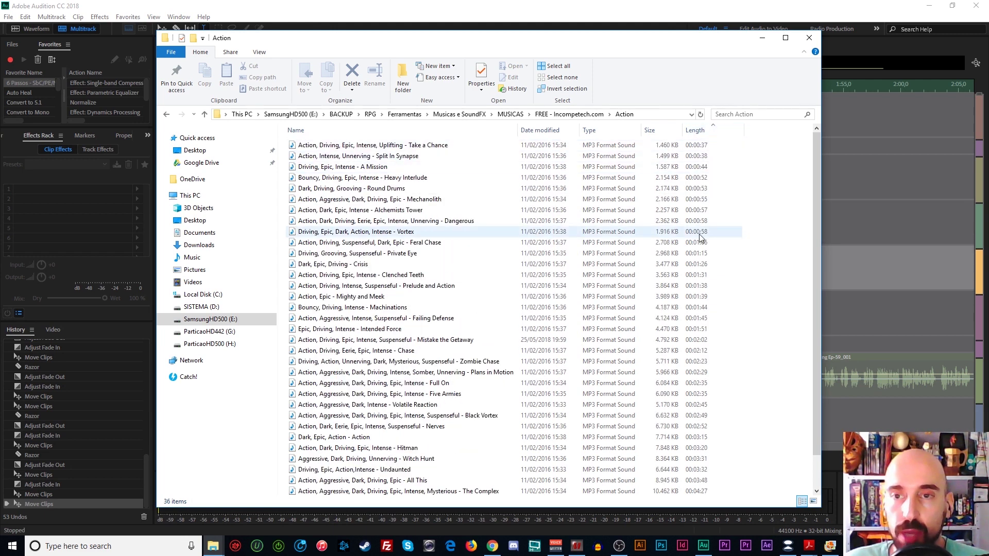
{"action": "left_click", "coordinate": [379, 265]}
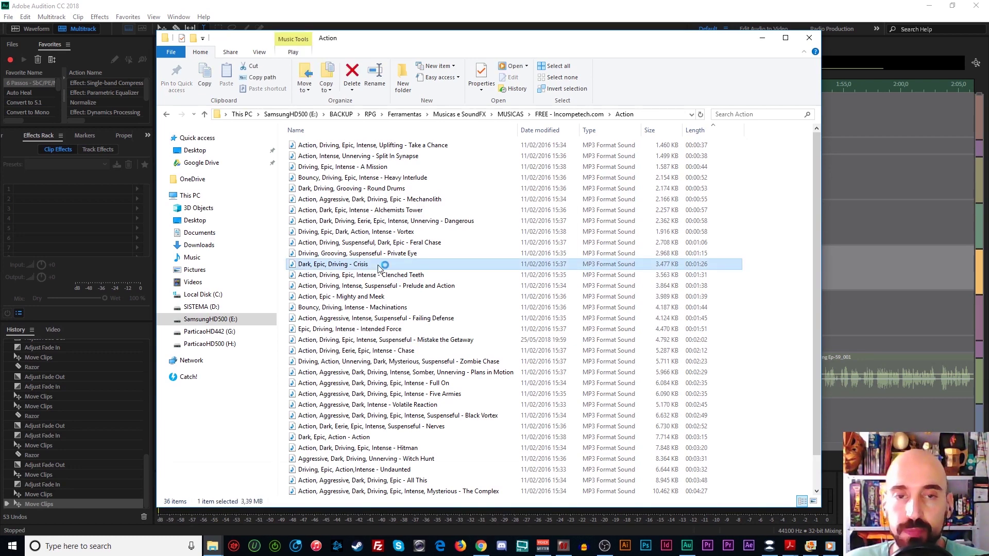
{"action": "left_click_drag", "start_coordinate": [419, 135], "coordinate": [470, 92]}
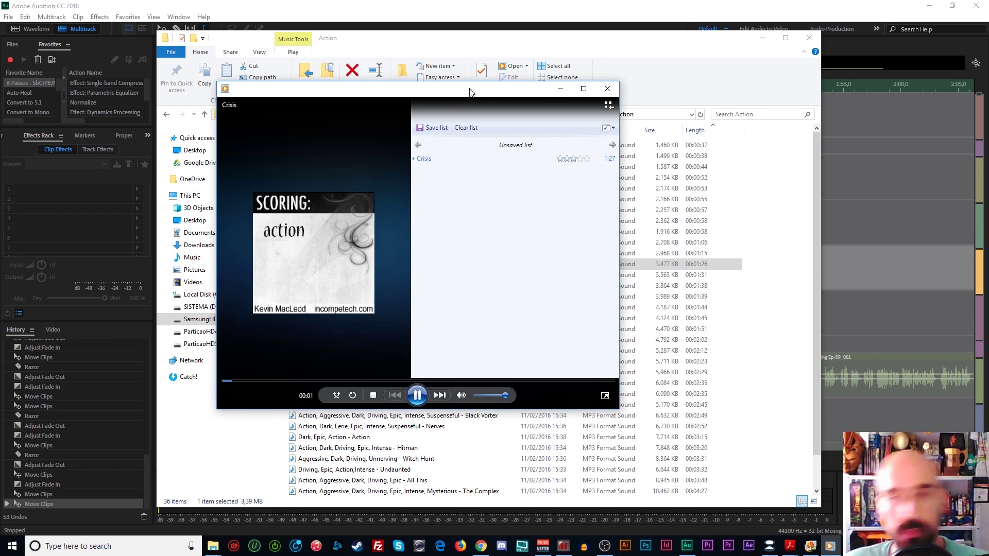
{"action": "left_click", "coordinate": [389, 382]}
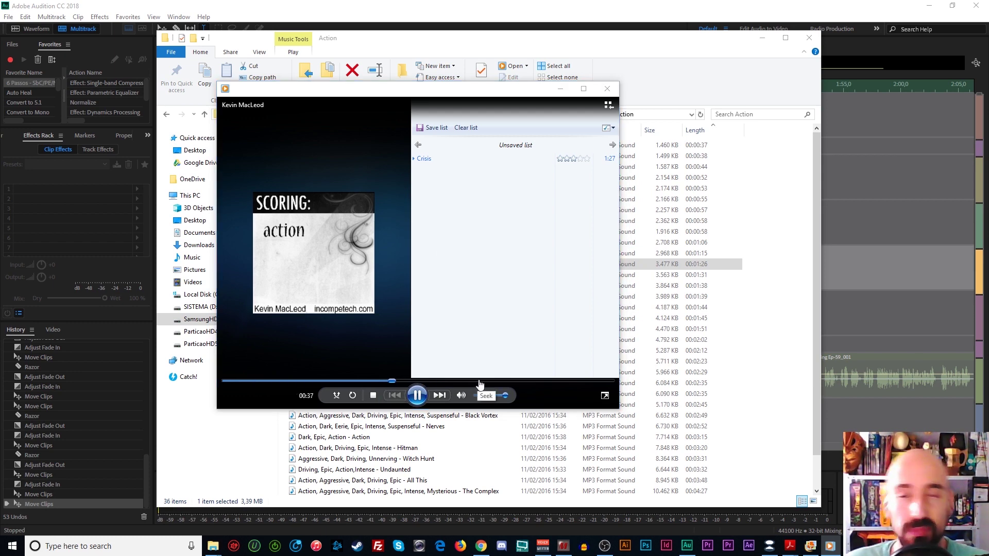
{"action": "left_click", "coordinate": [607, 88]}
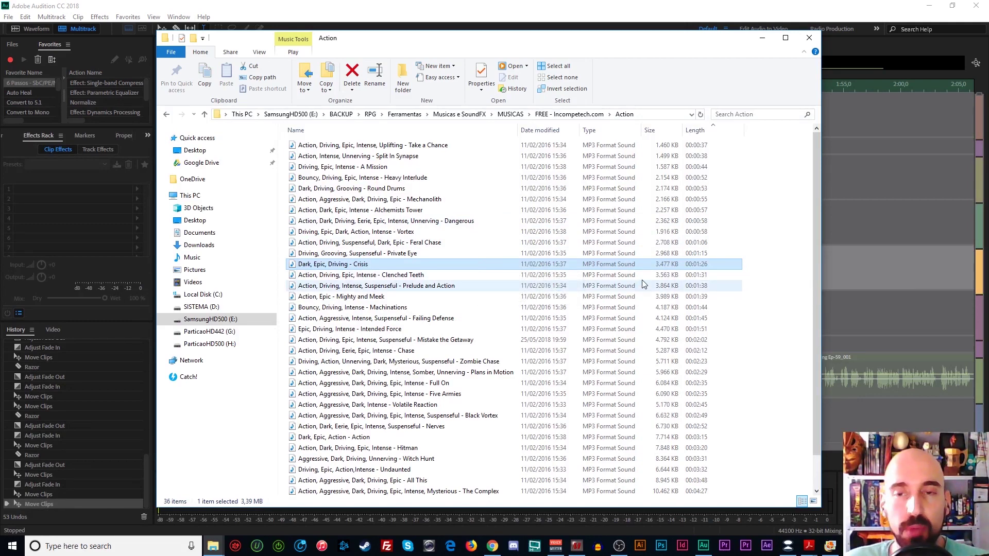
Preview "Clenched Teeth", then play "Prelude and Action" from a queue with "Mighty and Meek", sampling it at several points up to about 1:31
{"action": "left_click", "coordinate": [411, 277]}
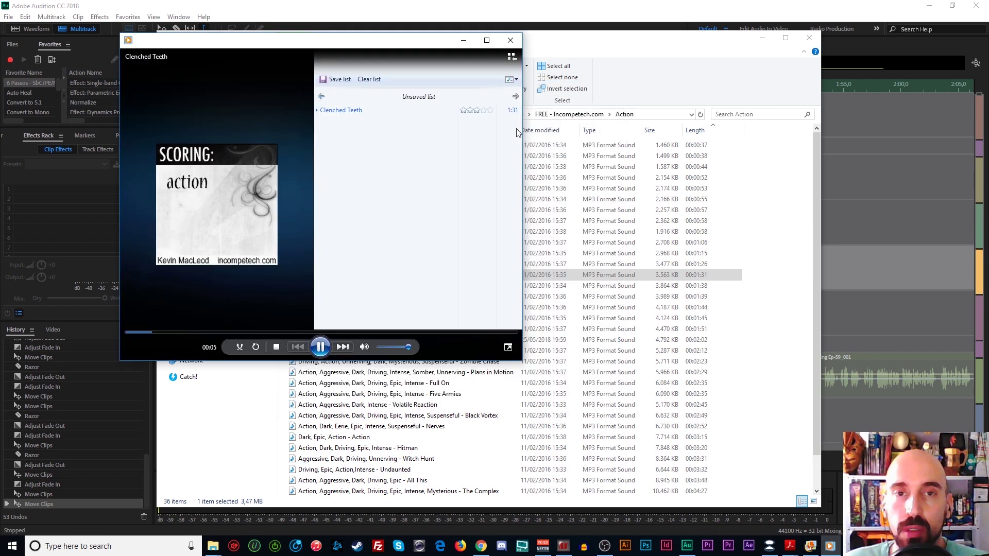
{"action": "left_click", "coordinate": [510, 41]}
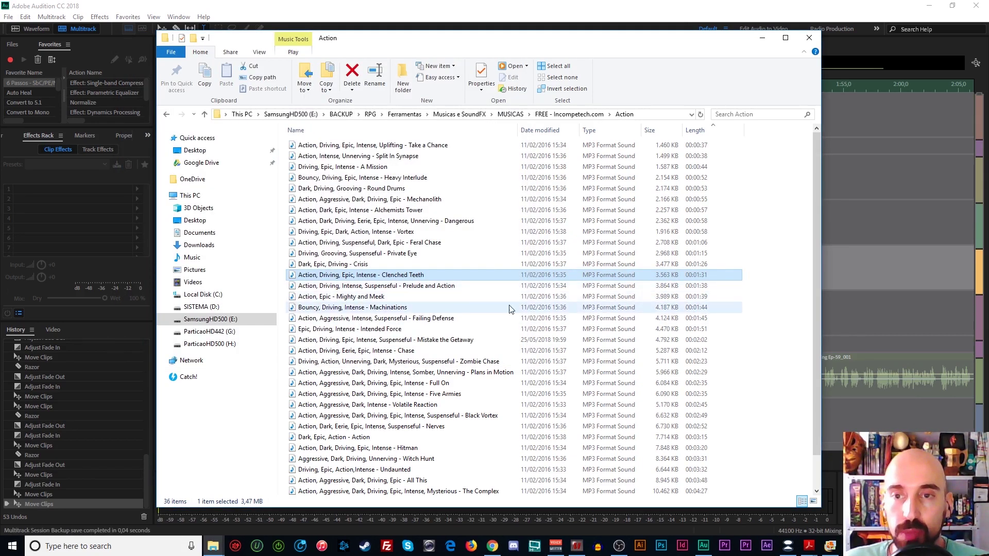
{"action": "left_click", "coordinate": [394, 298]}
{"action": "left_click", "coordinate": [396, 286], "text": "shift"}
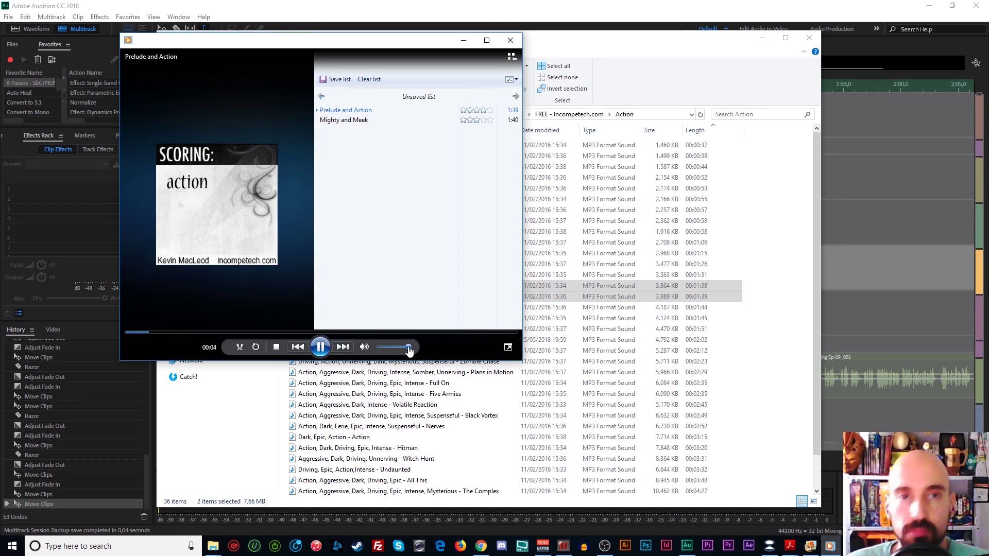
{"action": "left_click", "coordinate": [213, 333]}
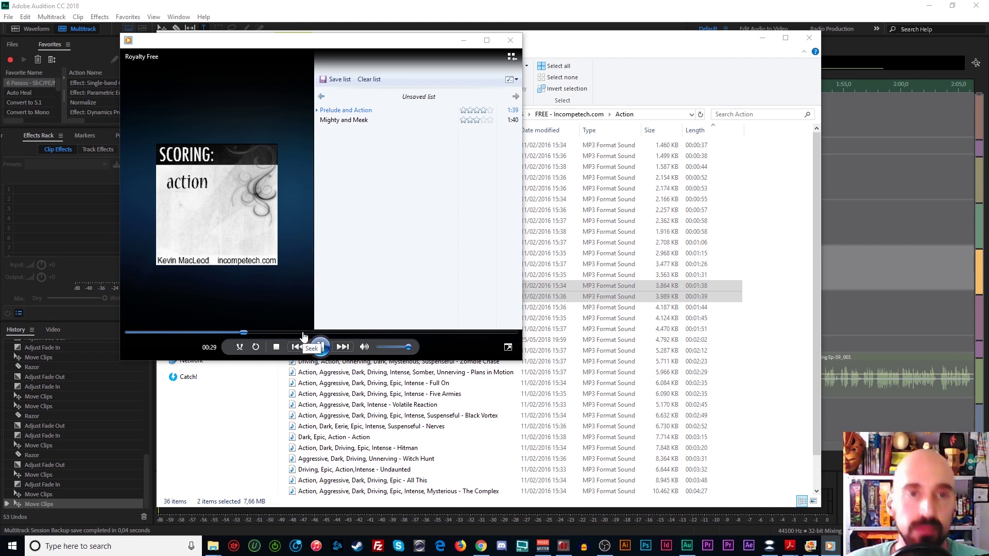
{"action": "left_click", "coordinate": [303, 333]}
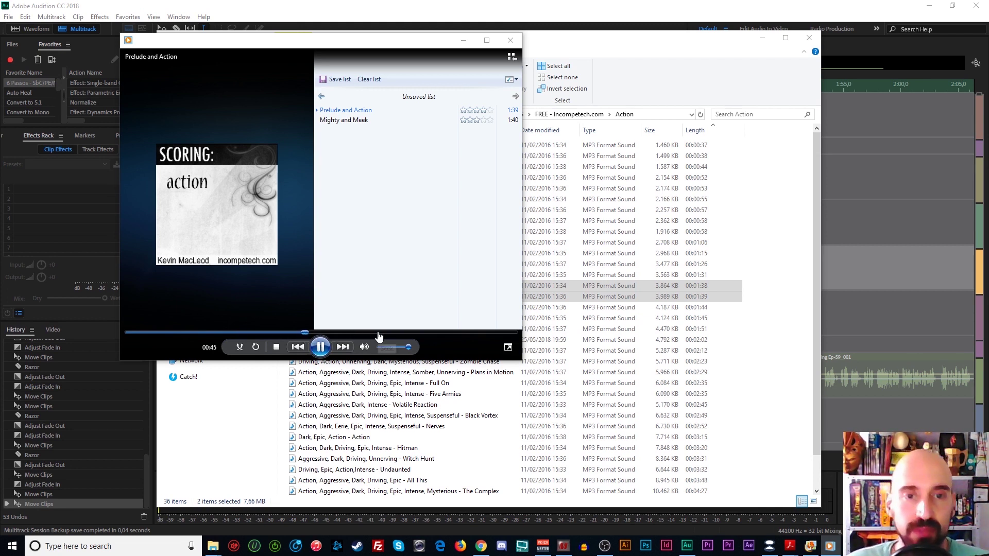
{"action": "left_click", "coordinate": [394, 333]}
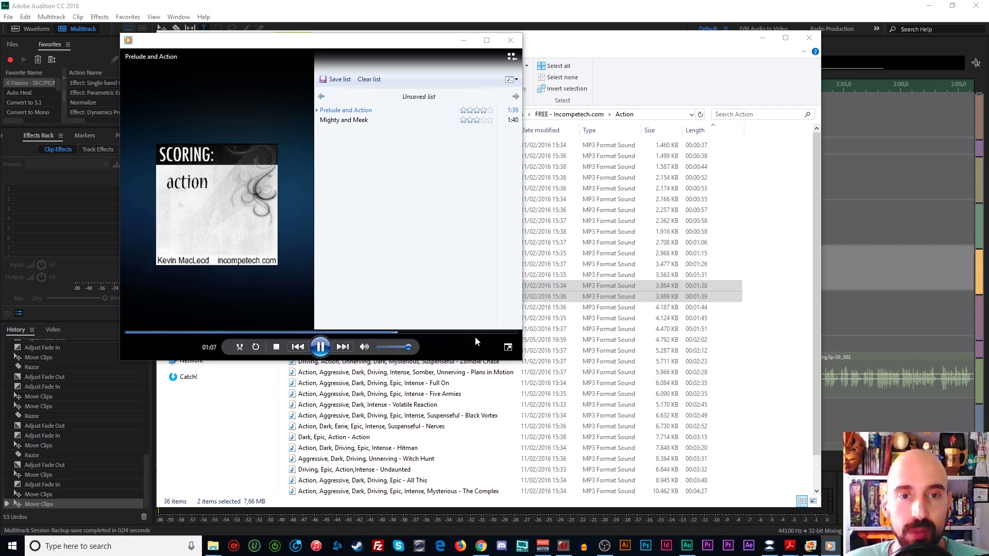
{"action": "left_click", "coordinate": [481, 333]}
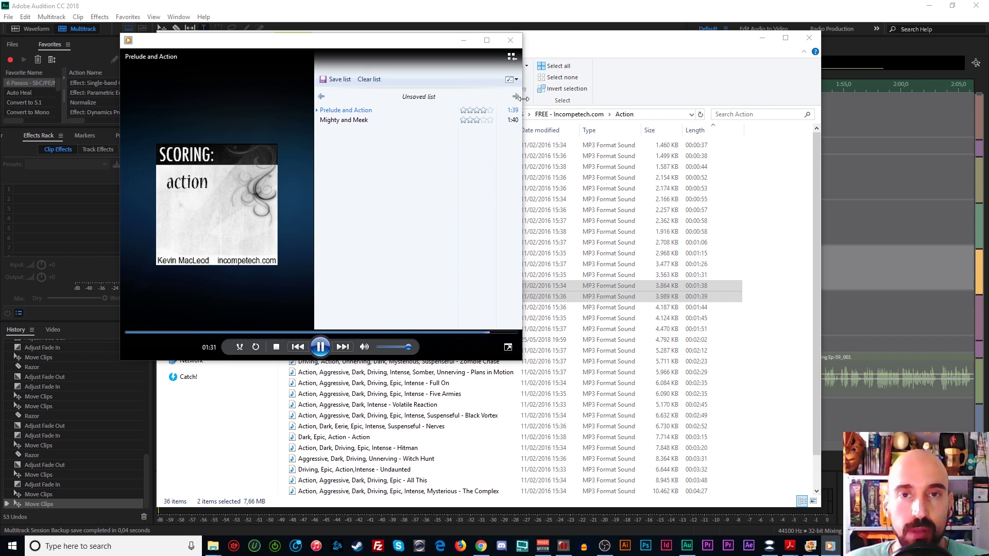
Preview "Mighty and Meek" from the queue, skip ahead to about 0:39, and close the media player
{"action": "double_click", "coordinate": [360, 123]}
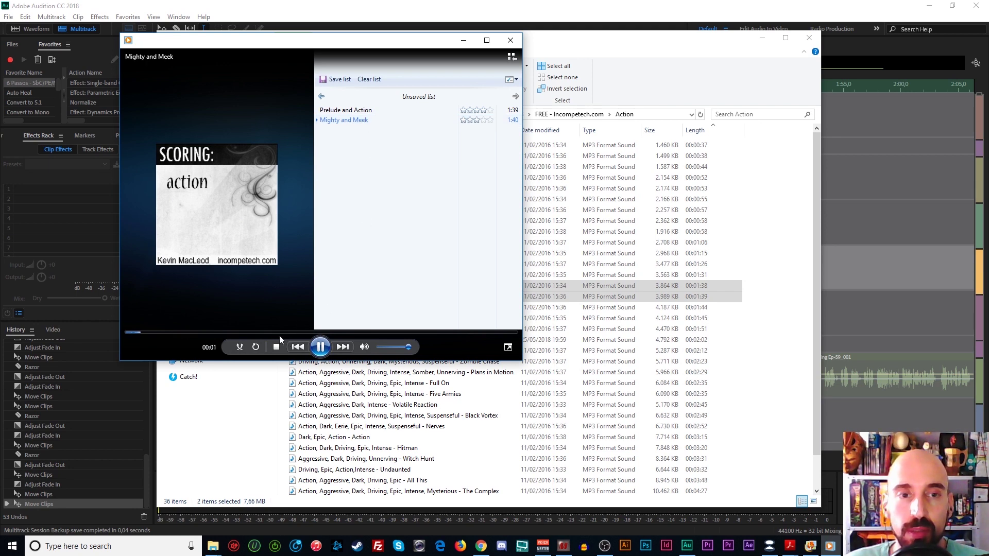
{"action": "left_click", "coordinate": [280, 333]}
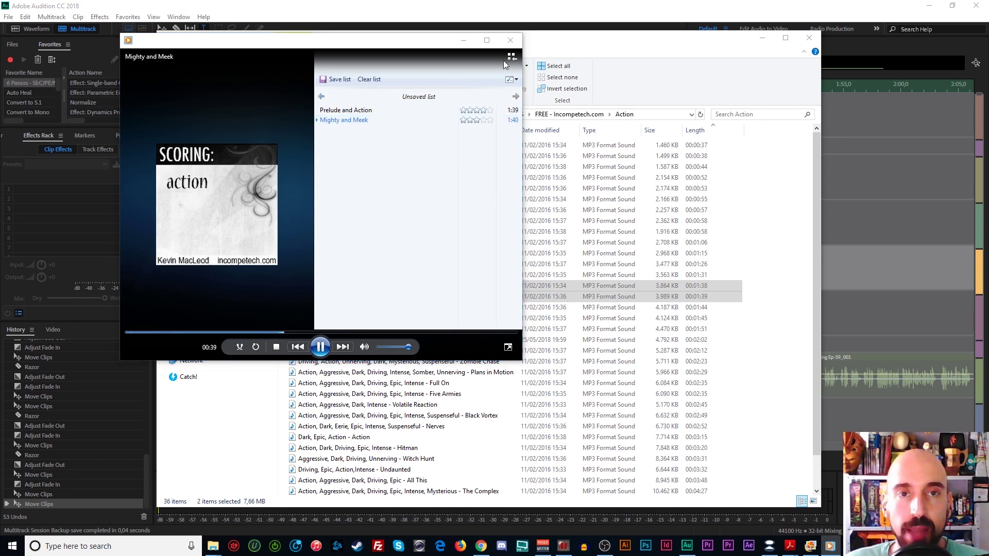
{"action": "left_click", "coordinate": [510, 39]}
Add "Action, Driving, Intense, Suspenseful - Prelude and Action" to the empty music track above the voice recording at about 1:56
{"action": "left_click", "coordinate": [384, 340]}
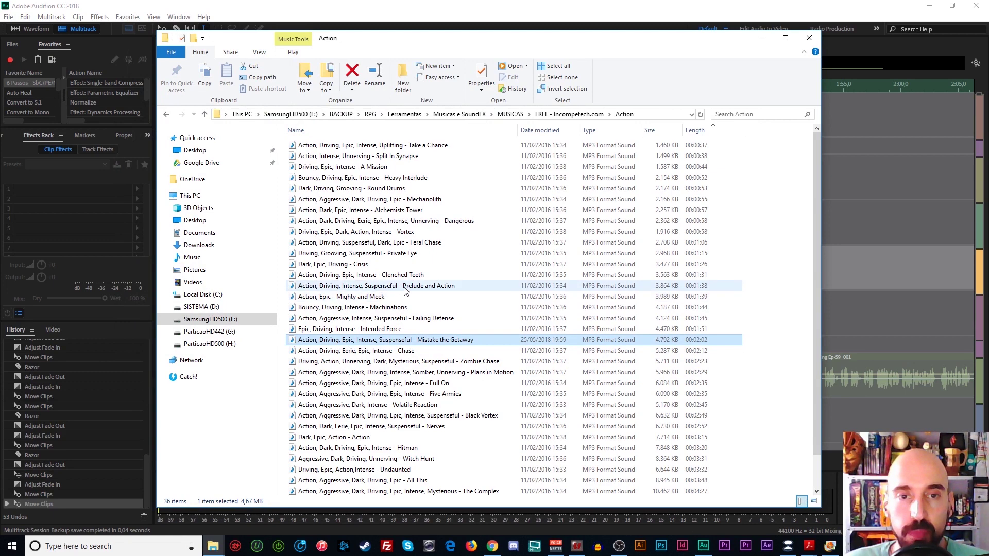
{"action": "left_click", "coordinate": [384, 287]}
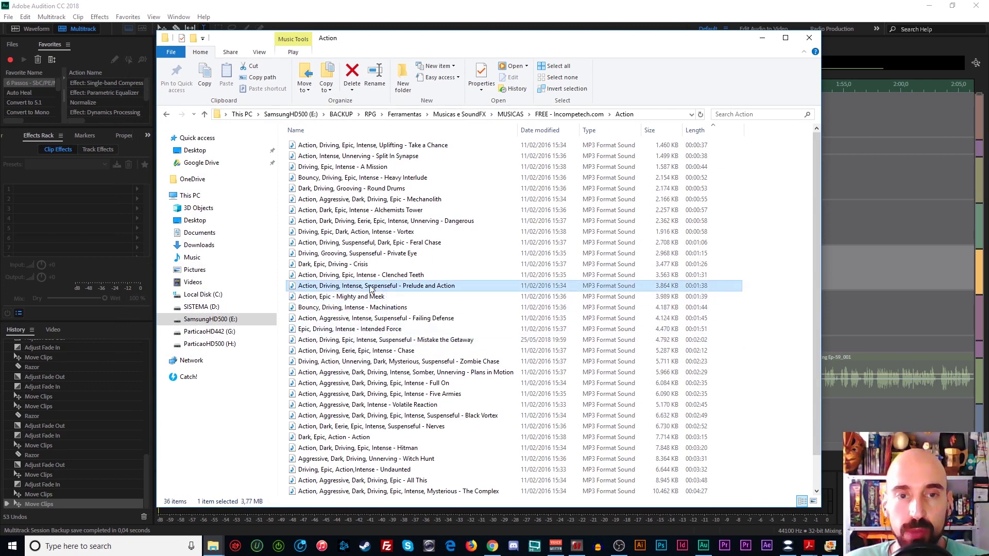
{"action": "left_click_drag", "start_coordinate": [363, 289], "coordinate": [855, 271]}
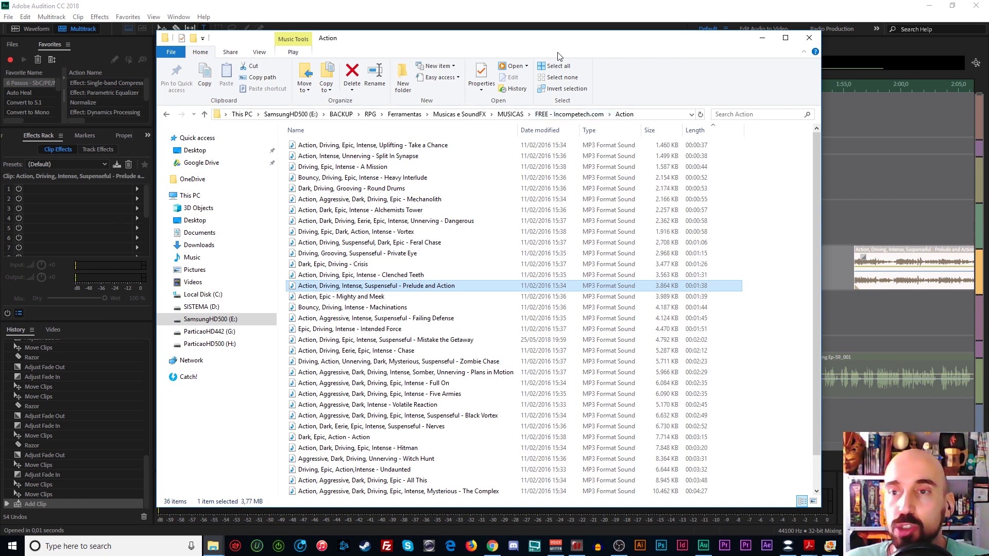
Review the category folders in FREE - Incompetech.com and open the FREE - Bensound folder within MUSICAS
{"action": "left_click", "coordinate": [547, 113]}
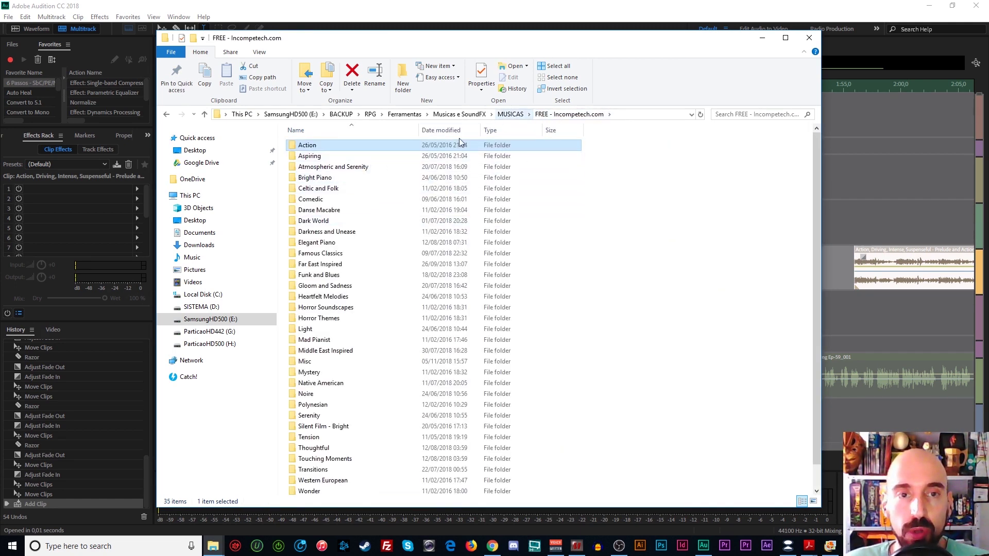
{"action": "scroll", "coordinate": [391, 327], "scroll_direction": "down", "scroll_amount": 1}
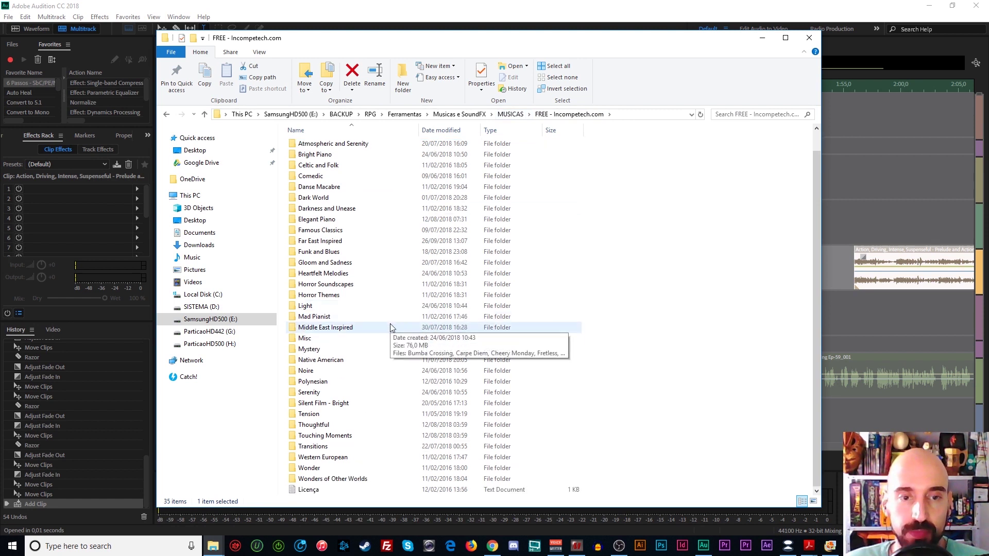
{"action": "scroll", "coordinate": [391, 328], "scroll_direction": "up", "scroll_amount": 1}
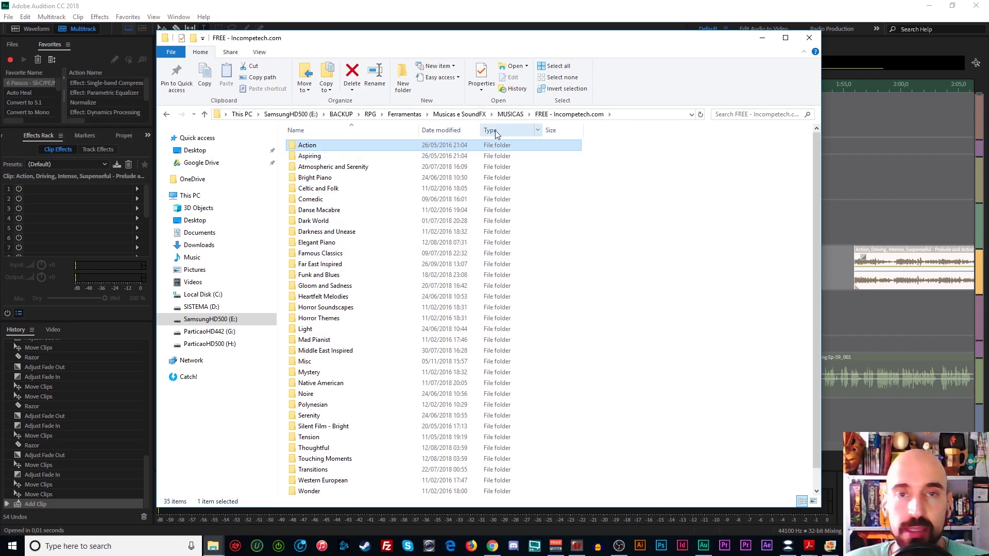
{"action": "left_click", "coordinate": [510, 115]}
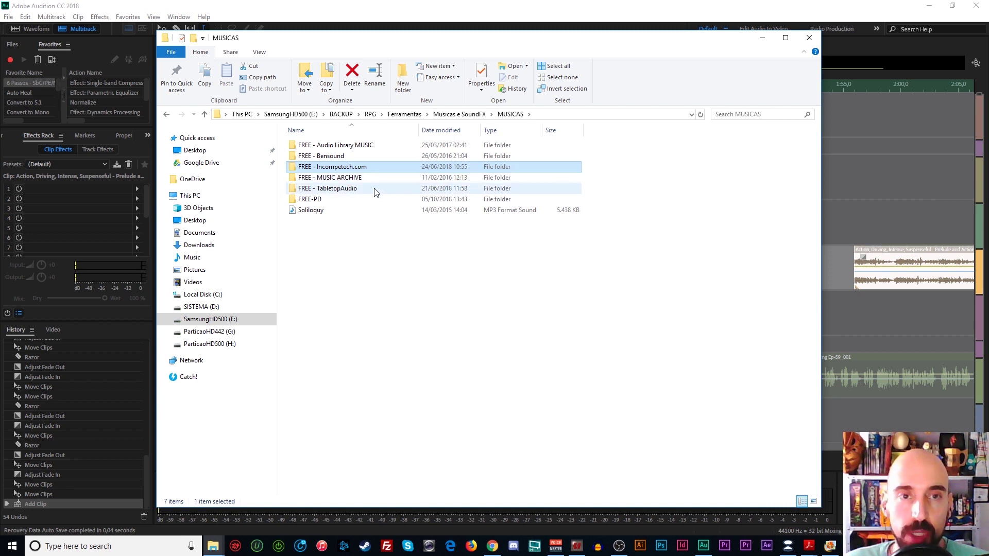
{"action": "double_click", "coordinate": [352, 155]}
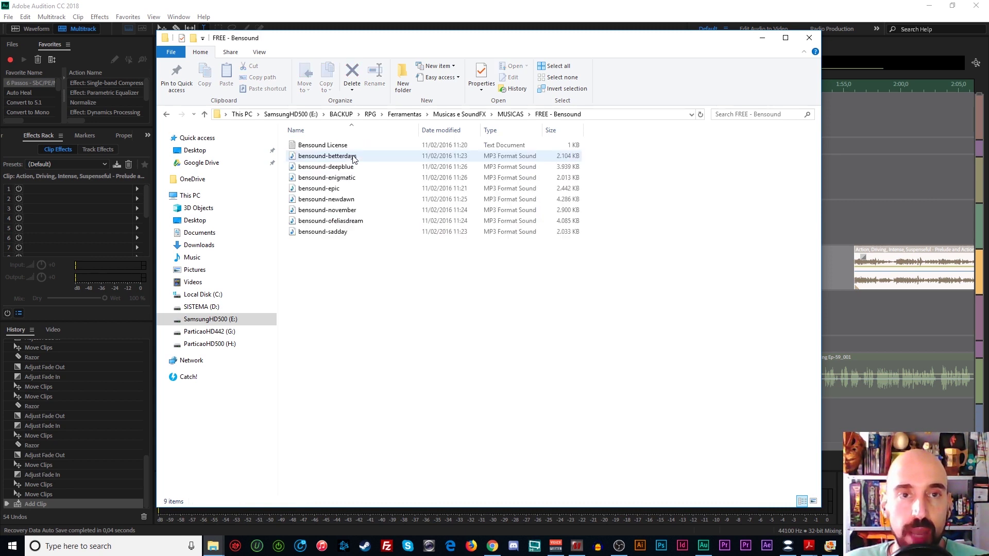
Display the Length detail for the FREE - Bensound files and sort them by ascending length
{"action": "right_click", "coordinate": [603, 131]}
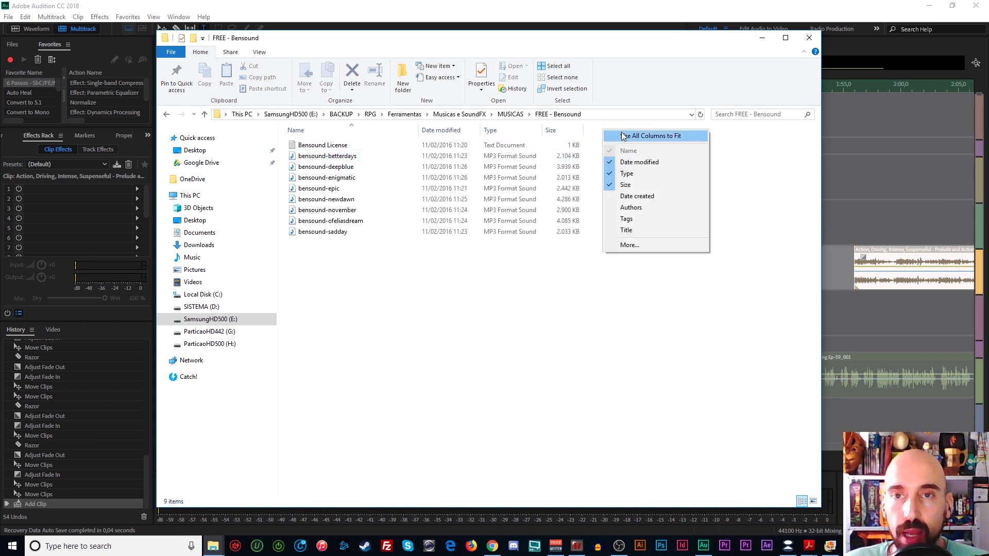
{"action": "left_click", "coordinate": [629, 245]}
{"action": "left_click_drag", "start_coordinate": [524, 214], "coordinate": [527, 278]}
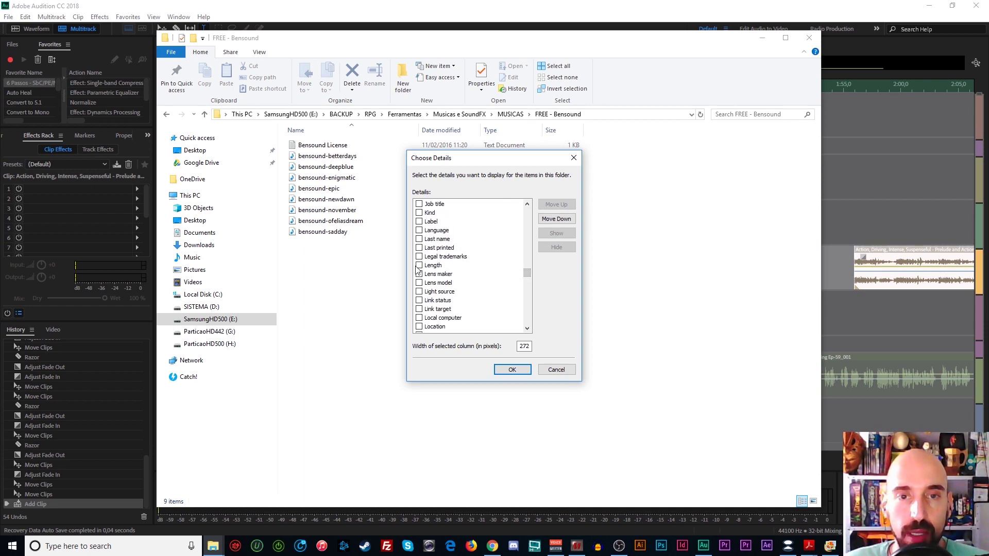
{"action": "left_click", "coordinate": [511, 370]}
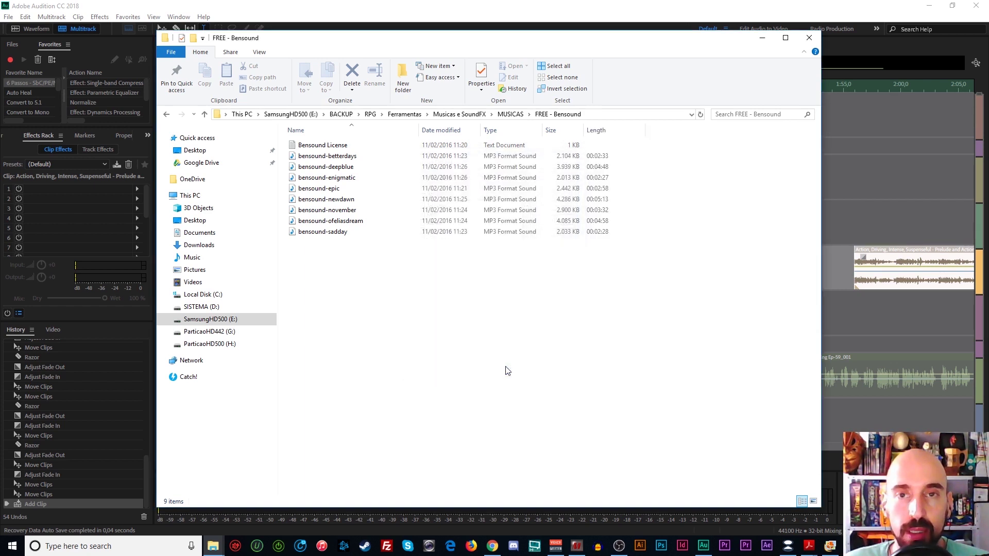
{"action": "left_click", "coordinate": [601, 130]}
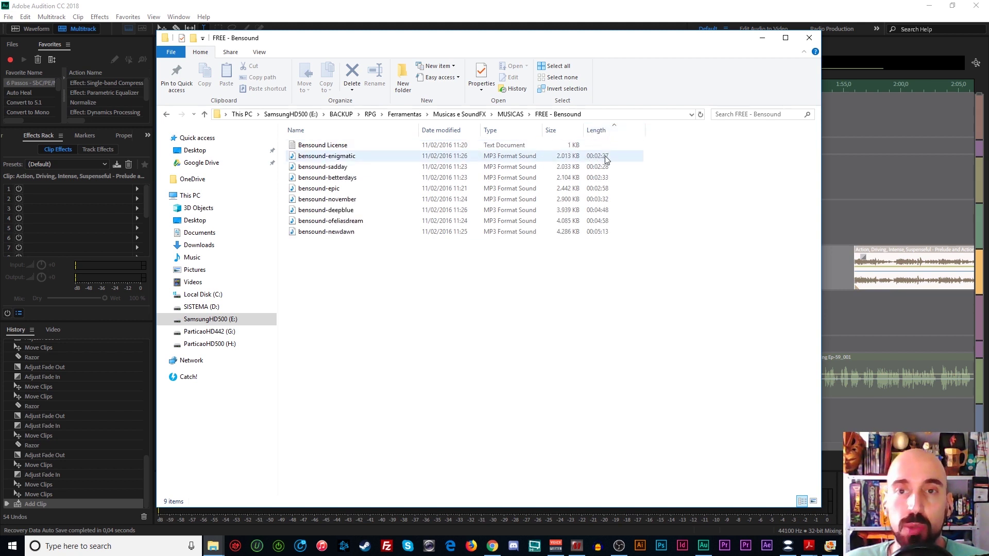
Go to the FREE-PD music collection and open the Epic Dramatic folder inside FreePD.com 100115 - Main Catalog mp3s
{"action": "left_click", "coordinate": [509, 114]}
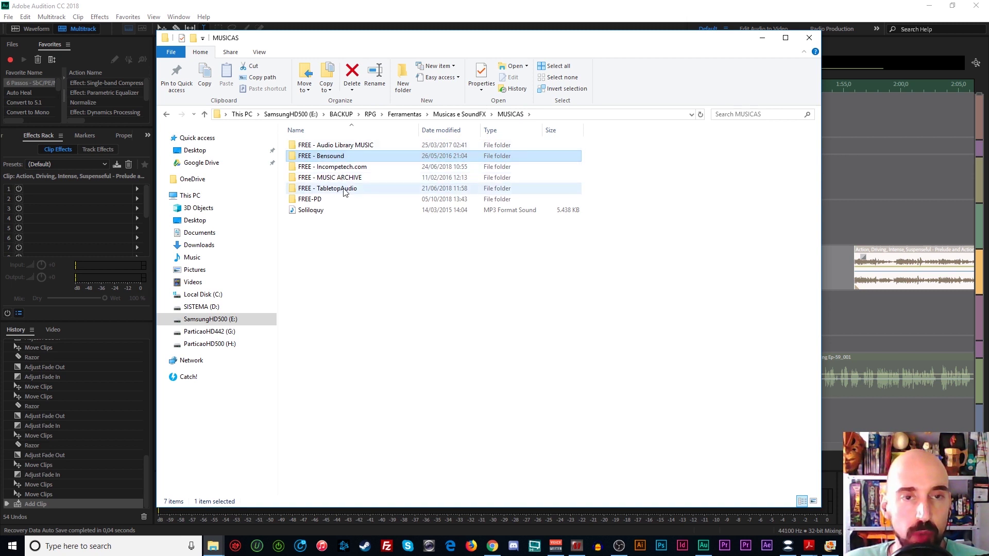
{"action": "double_click", "coordinate": [312, 200]}
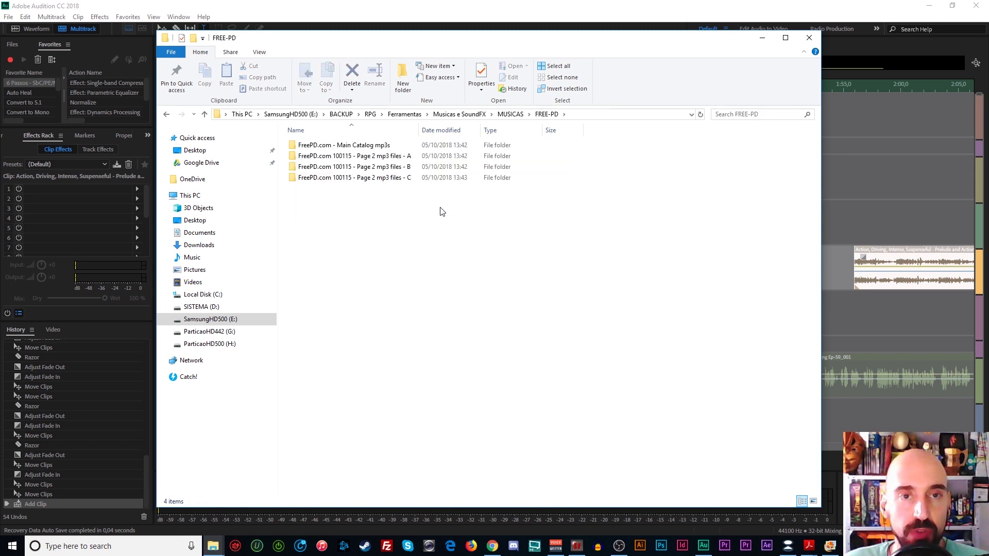
{"action": "left_click", "coordinate": [166, 114]}
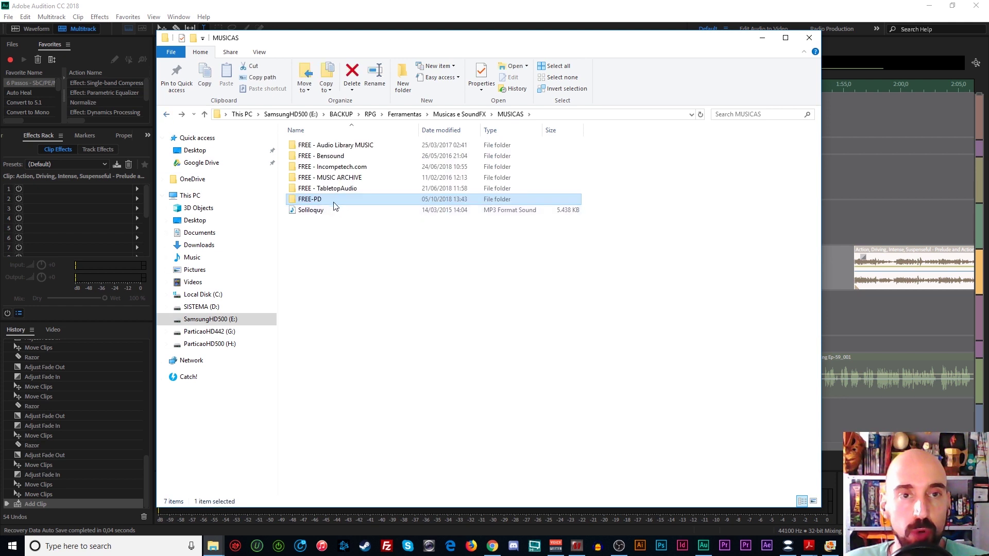
{"action": "double_click", "coordinate": [330, 201]}
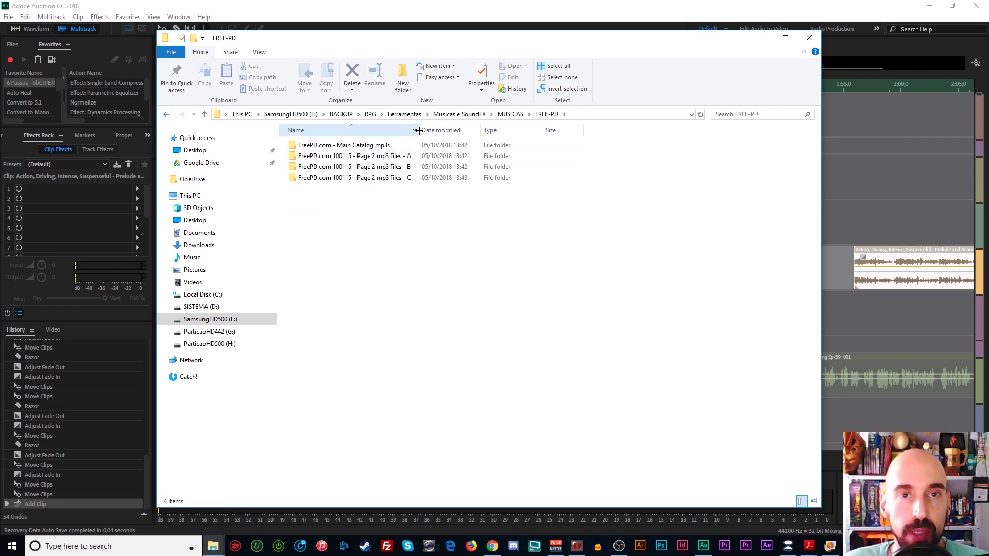
{"action": "left_click_drag", "start_coordinate": [418, 131], "coordinate": [541, 135]}
{"action": "double_click", "coordinate": [342, 145]}
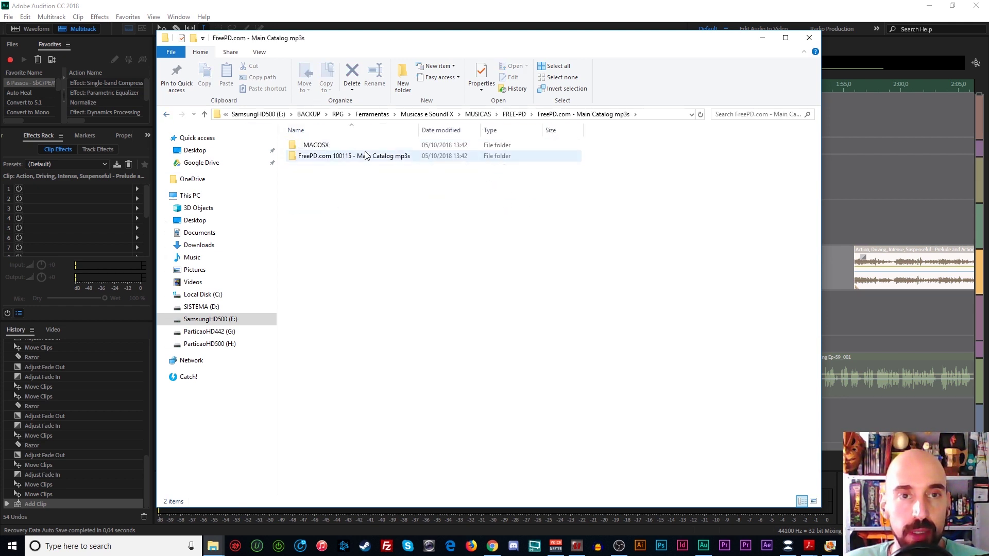
{"action": "left_click", "coordinate": [332, 158]}
{"action": "double_click", "coordinate": [332, 156]}
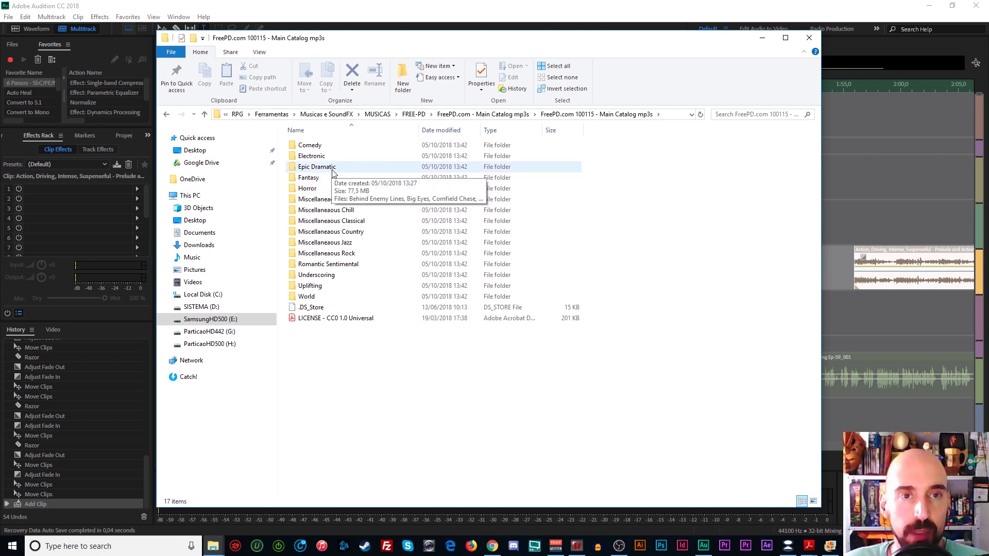
{"action": "double_click", "coordinate": [349, 167]}
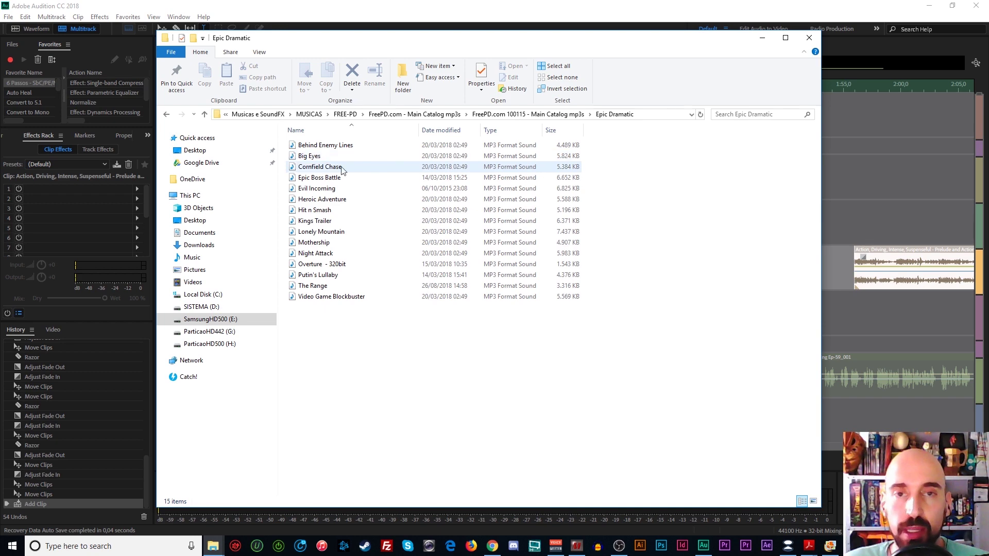
Display the Length detail for the Epic Dramatic tracks and sort them by ascending length
{"action": "right_click", "coordinate": [614, 130]}
{"action": "left_click", "coordinate": [652, 242]}
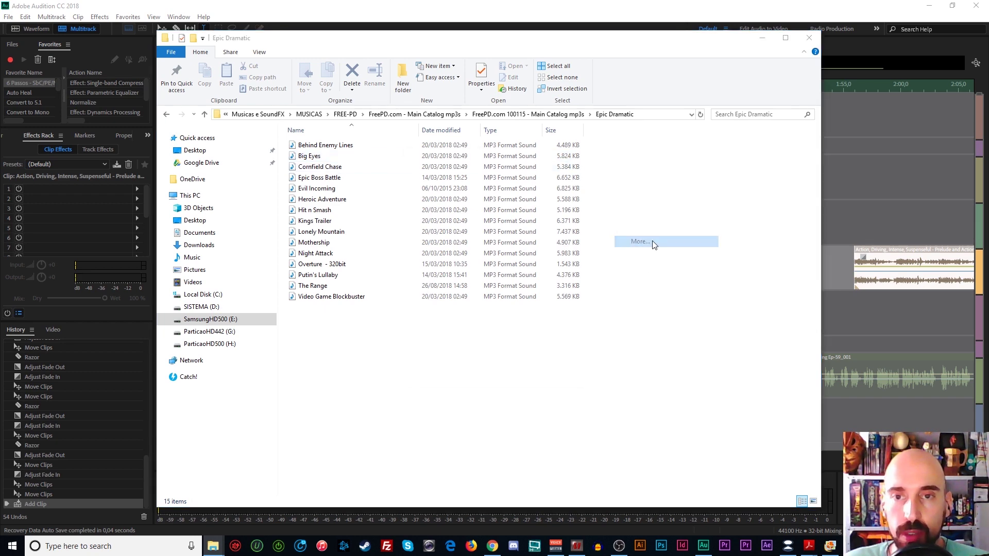
{"action": "left_click_drag", "start_coordinate": [527, 218], "coordinate": [528, 278]}
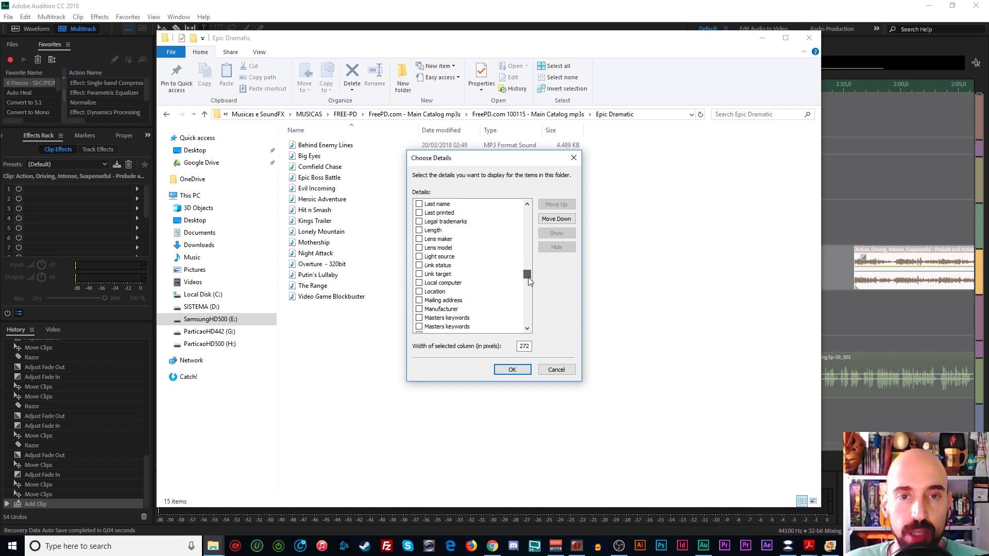
{"action": "left_click", "coordinate": [419, 231]}
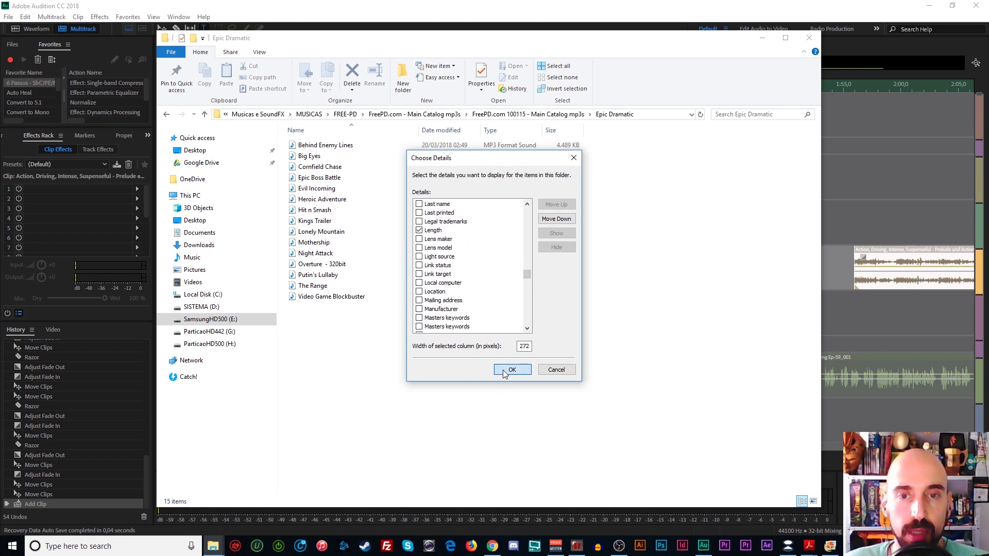
{"action": "left_click", "coordinate": [503, 370]}
{"action": "left_click", "coordinate": [597, 131]}
{"action": "left_click", "coordinate": [596, 131]}
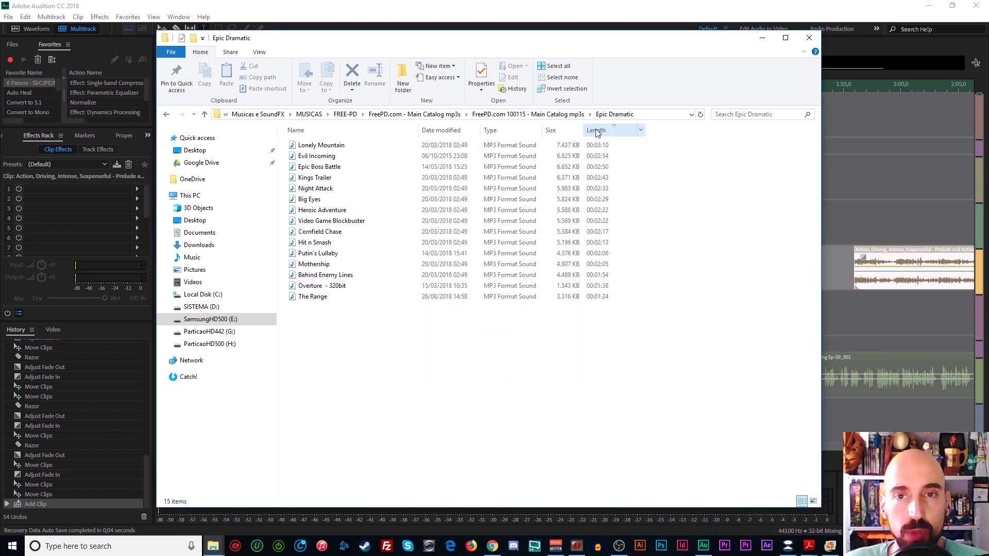
{"action": "left_click", "coordinate": [596, 131]}
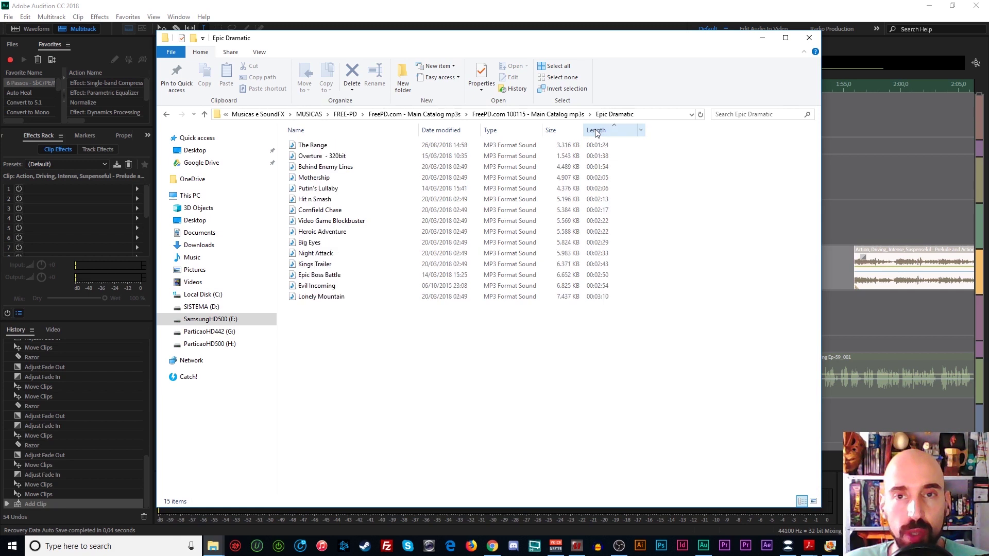
Preview The Range partway through and the opening of Overture - 320bit from the Epic Dramatic folder
{"action": "left_click", "coordinate": [348, 146]}
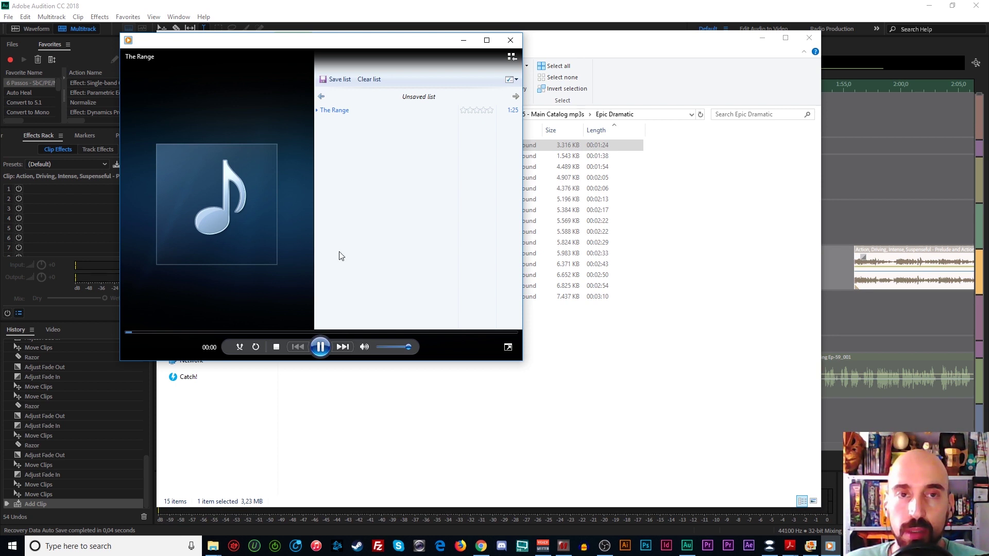
{"action": "left_click", "coordinate": [245, 332]}
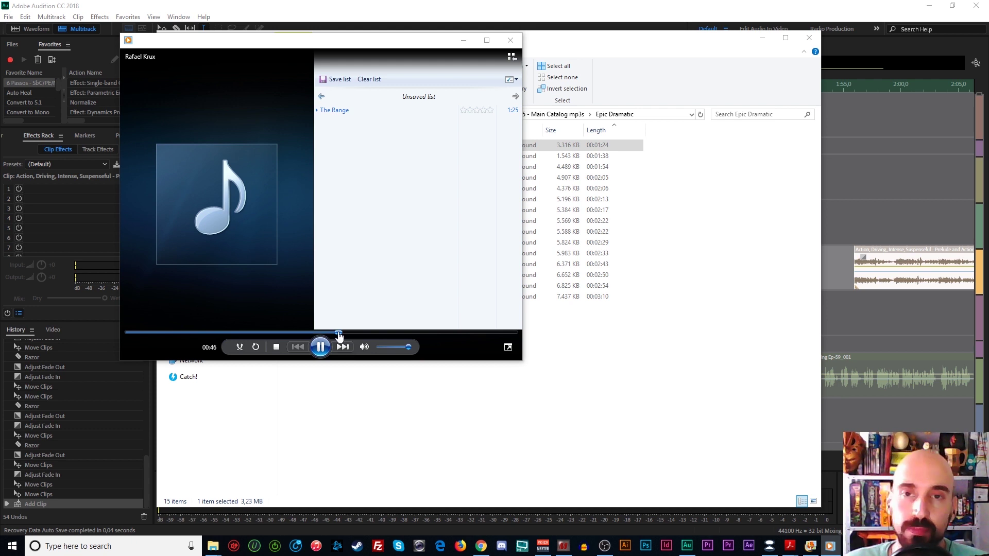
{"action": "left_click", "coordinate": [510, 40]}
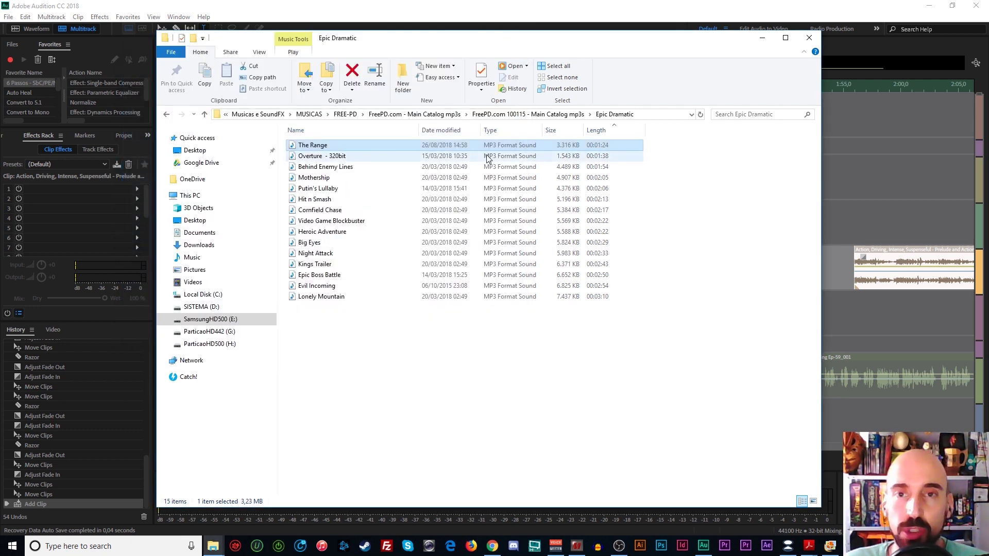
{"action": "left_click", "coordinate": [365, 157]}
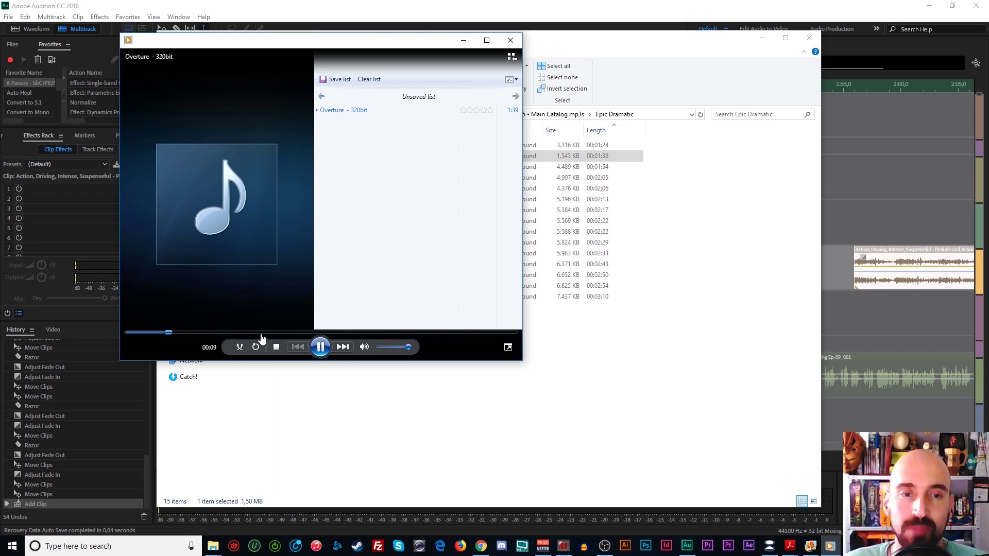
{"action": "left_click", "coordinate": [510, 40]}
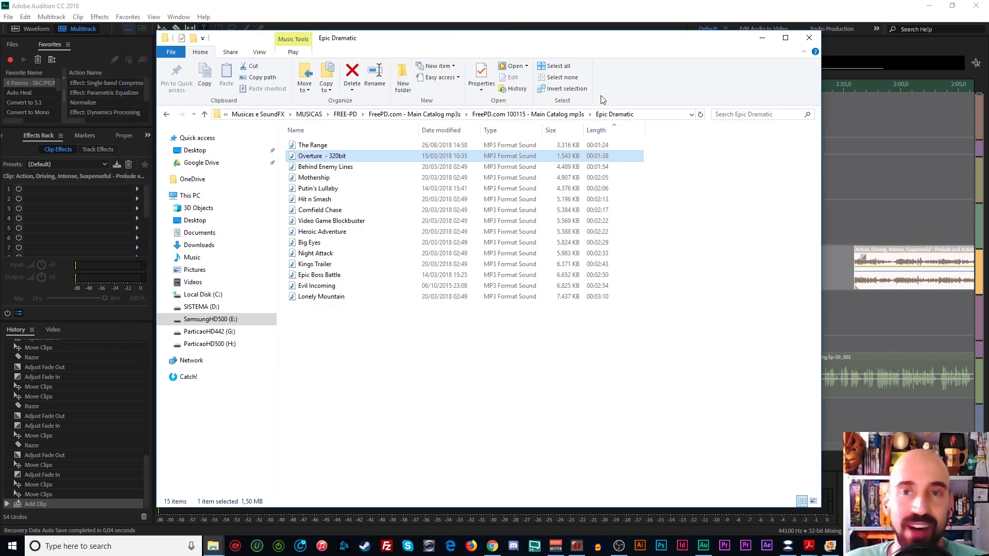
Open the Fantasy folder of the FreePD.com main catalog, display the Length detail and sort its tracks by ascending length
{"action": "left_click", "coordinate": [551, 115]}
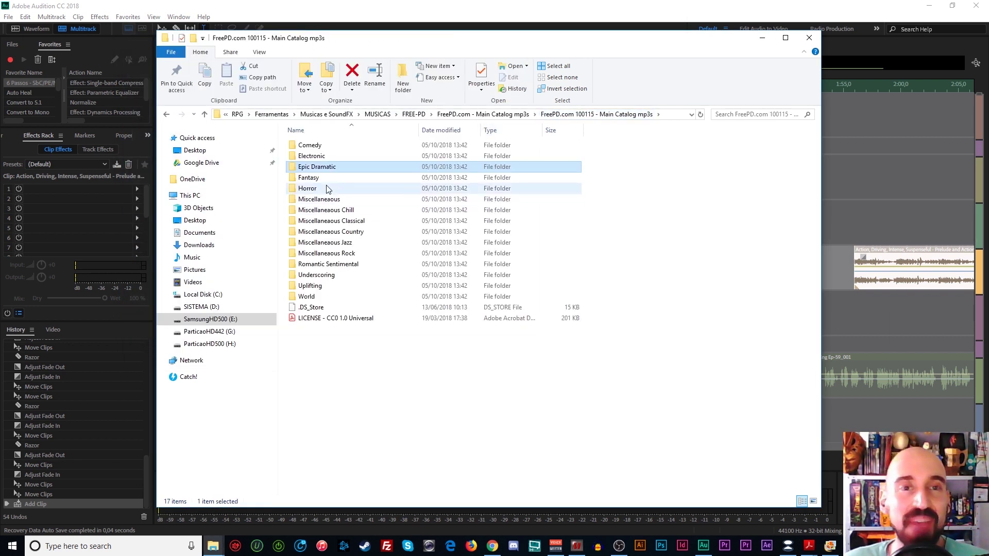
{"action": "double_click", "coordinate": [328, 177]}
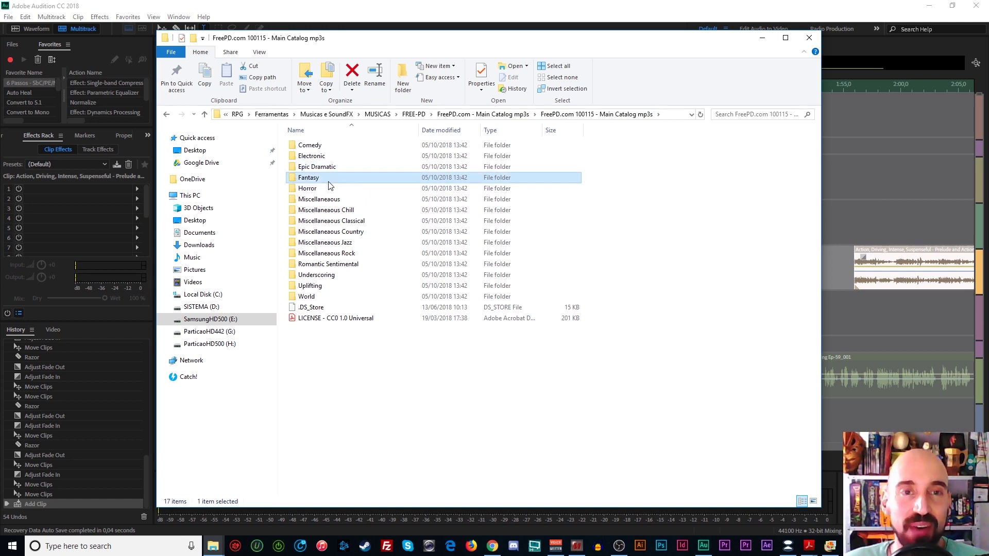
{"action": "right_click", "coordinate": [613, 131]}
{"action": "left_click", "coordinate": [632, 247]}
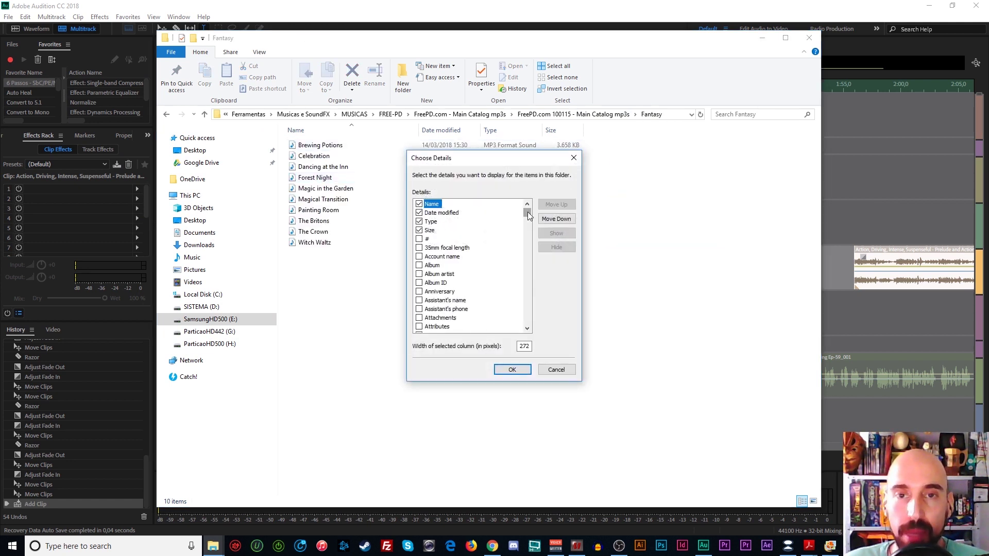
{"action": "left_click_drag", "start_coordinate": [527, 212], "coordinate": [528, 275]}
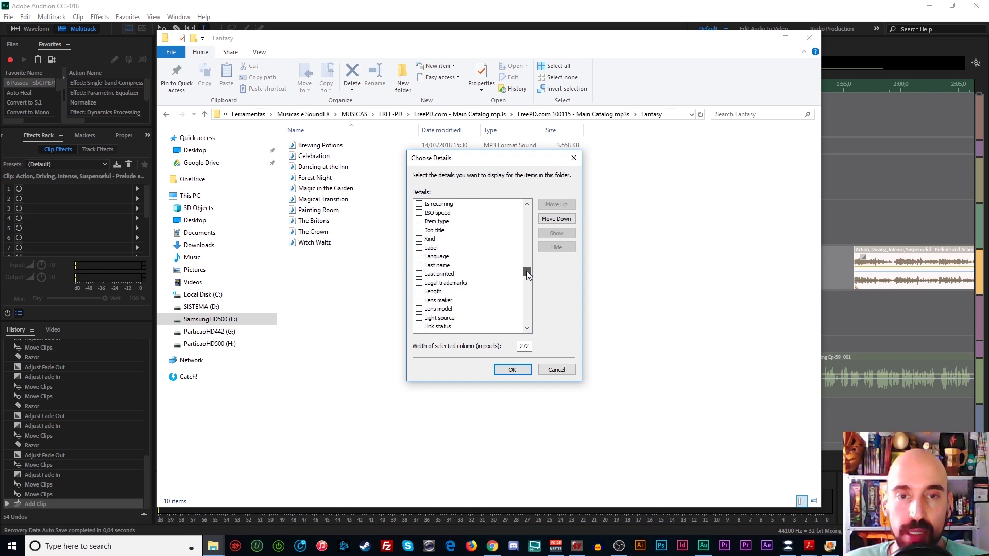
{"action": "left_click", "coordinate": [503, 371]}
{"action": "left_click", "coordinate": [608, 131]}
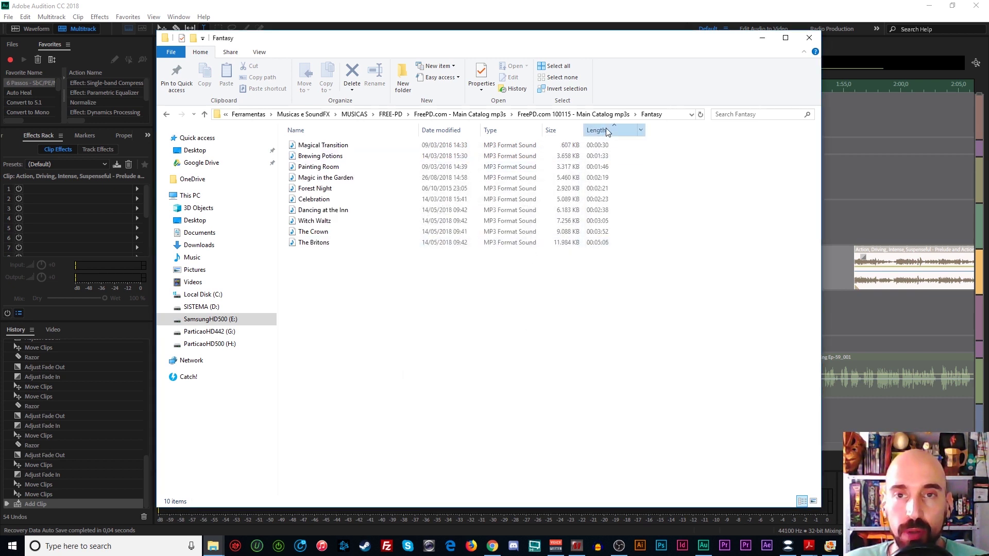
{"action": "left_click", "coordinate": [607, 131]}
{"action": "left_click", "coordinate": [607, 131]}
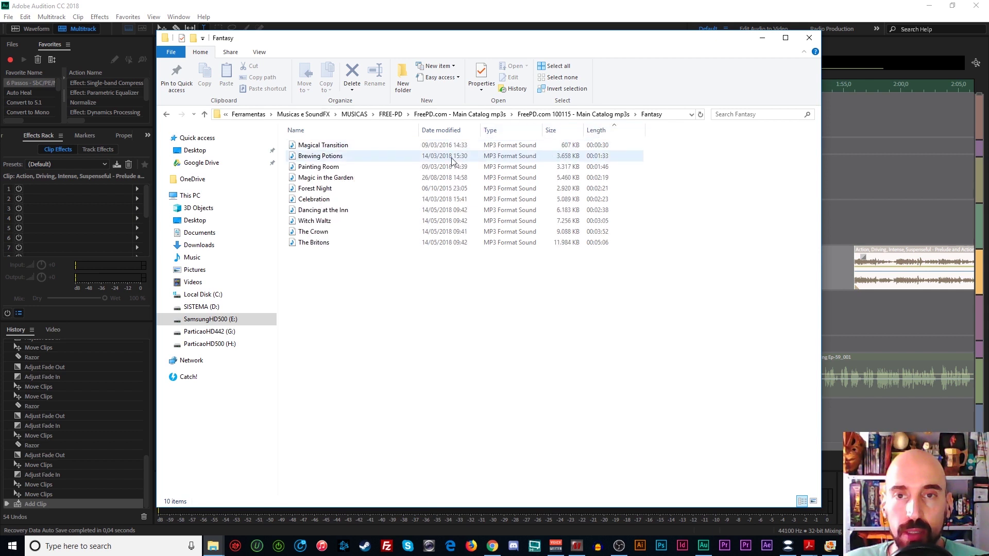
Preview Brewing Potions from the Fantasy folder, and open the Miscellaneaous folder of the same catalog
{"action": "left_click", "coordinate": [321, 156]}
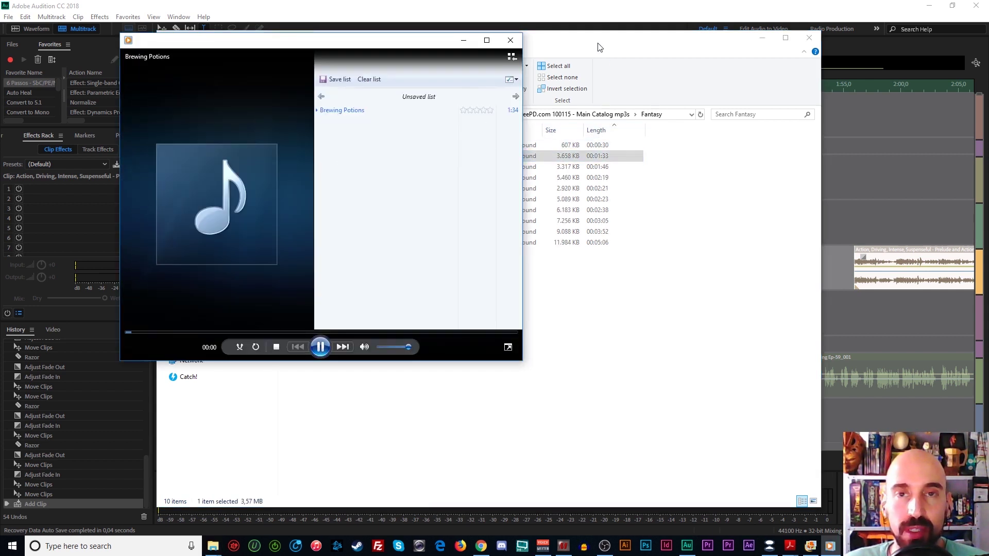
{"action": "left_click_drag", "start_coordinate": [590, 47], "coordinate": [625, 49]}
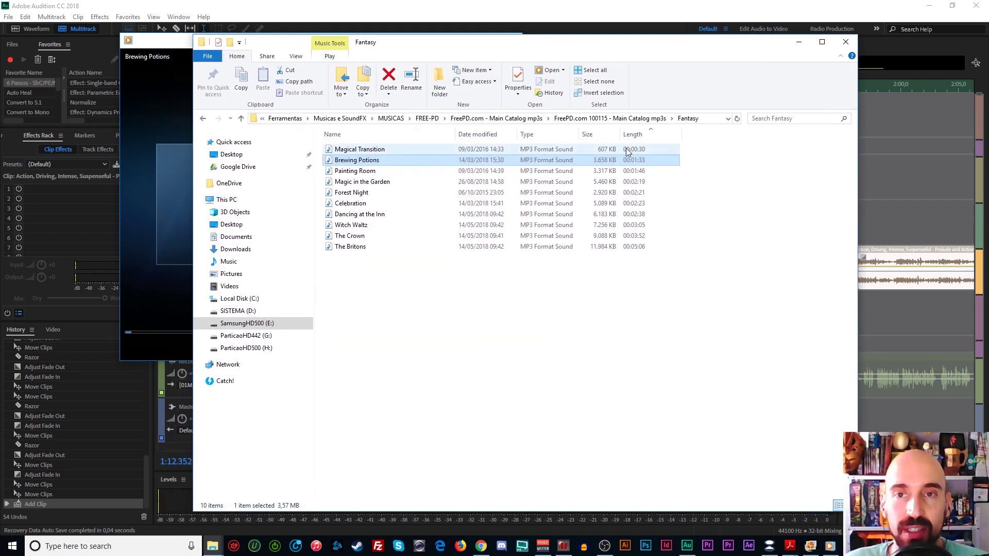
{"action": "key", "text": "alt+Up"}
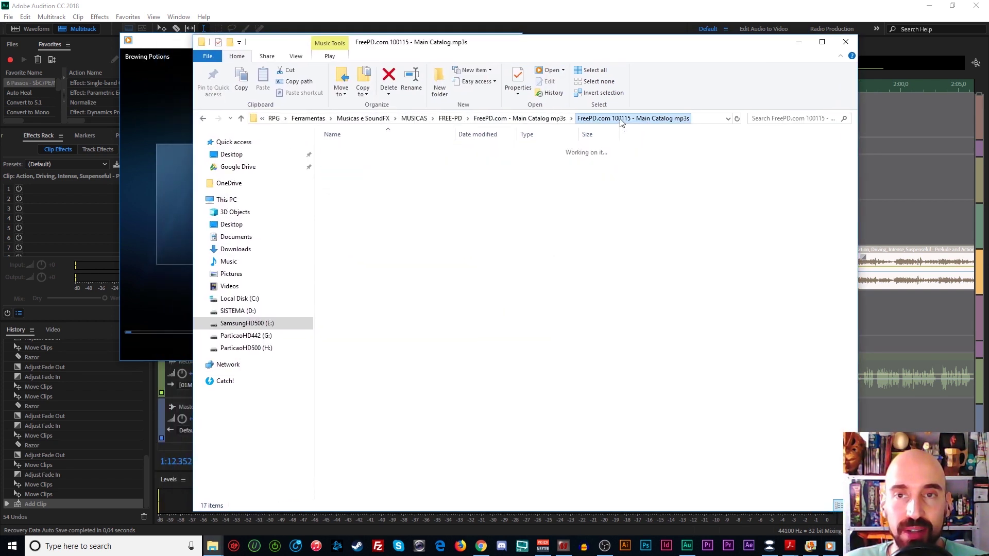
{"action": "left_click", "coordinate": [377, 205]}
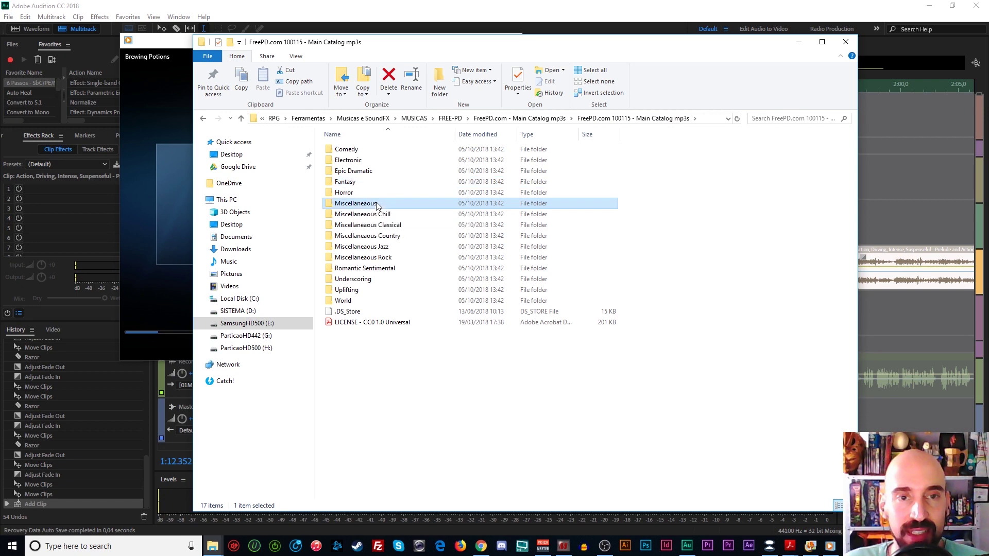
{"action": "double_click", "coordinate": [386, 205]}
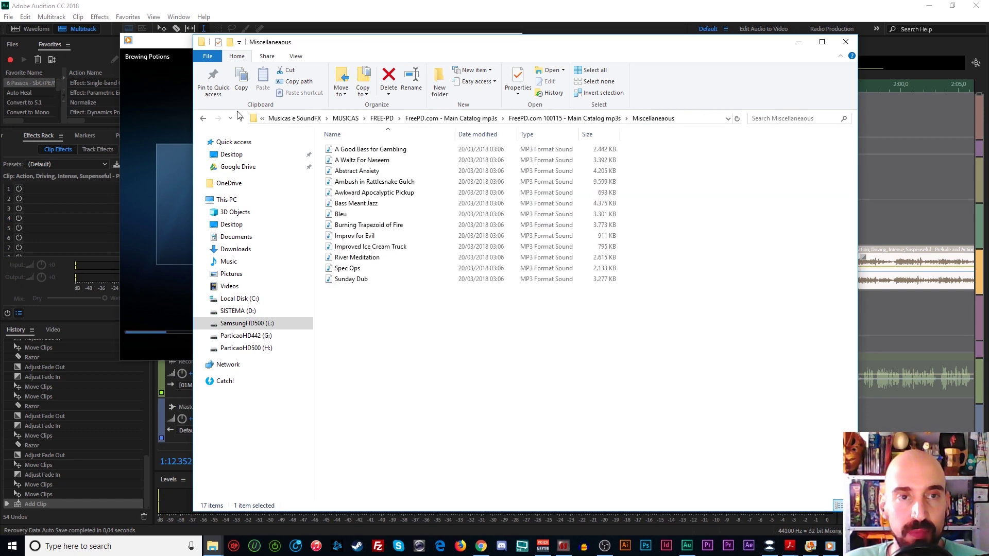
{"action": "left_click", "coordinate": [171, 44]}
{"action": "left_click", "coordinate": [511, 41]}
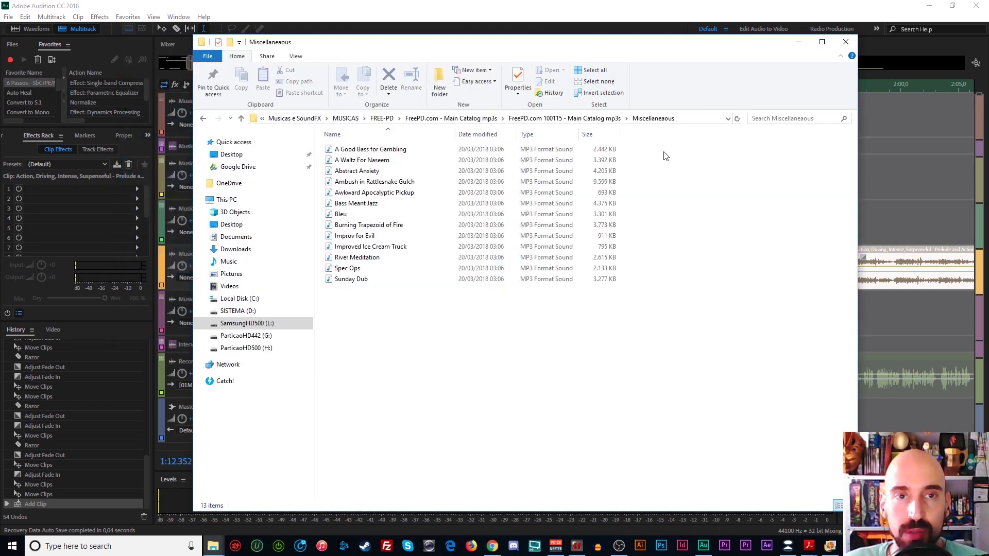
Display the Length detail for the Miscellaneaous tracks and sort them by ascending length
{"action": "right_click", "coordinate": [663, 136]}
{"action": "left_click", "coordinate": [685, 243]}
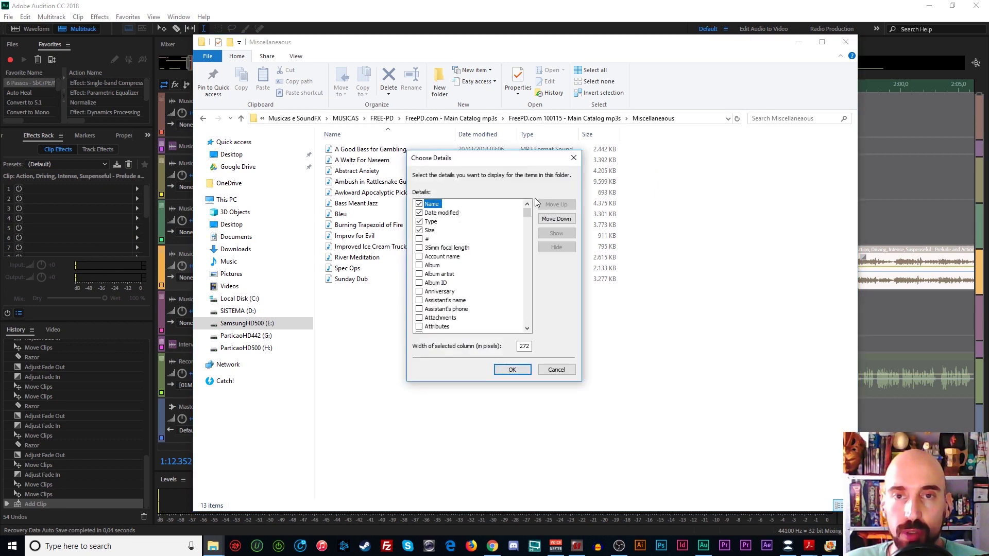
{"action": "scroll", "coordinate": [527, 242], "scroll_direction": "down", "scroll_amount": 10}
{"action": "scroll", "coordinate": [528, 242], "scroll_direction": "down", "scroll_amount": 15}
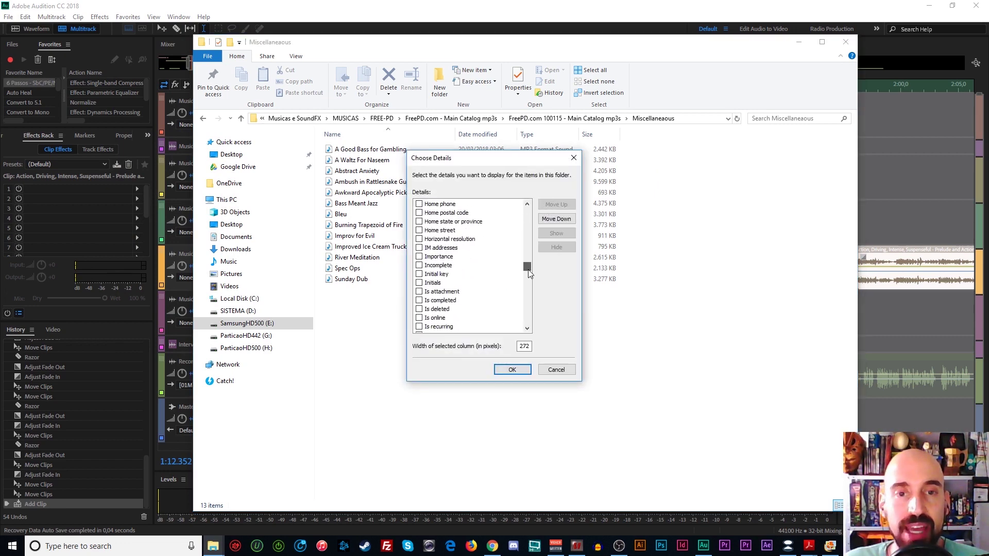
{"action": "left_click", "coordinate": [511, 369]}
{"action": "left_click", "coordinate": [651, 136]}
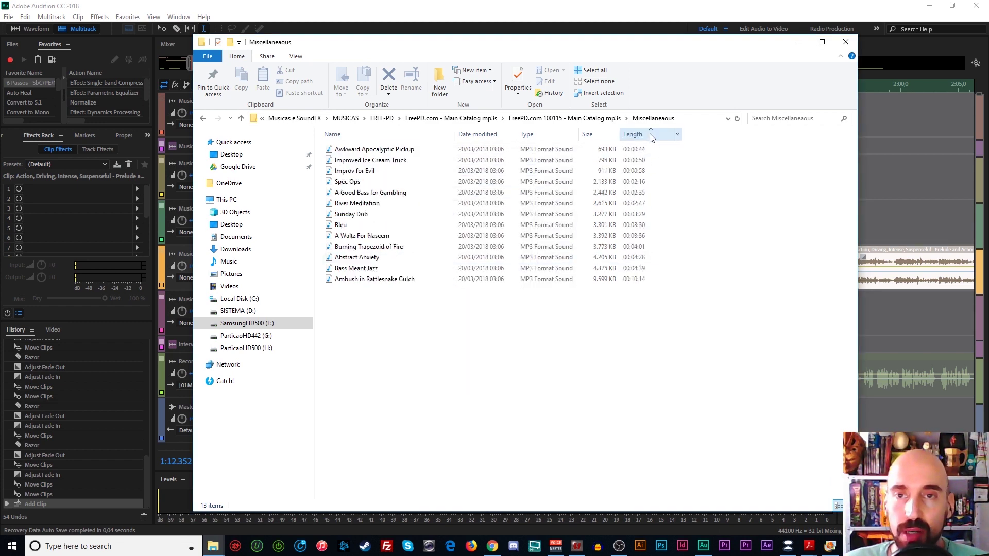
{"action": "left_click", "coordinate": [649, 135]}
{"action": "left_click", "coordinate": [639, 135]}
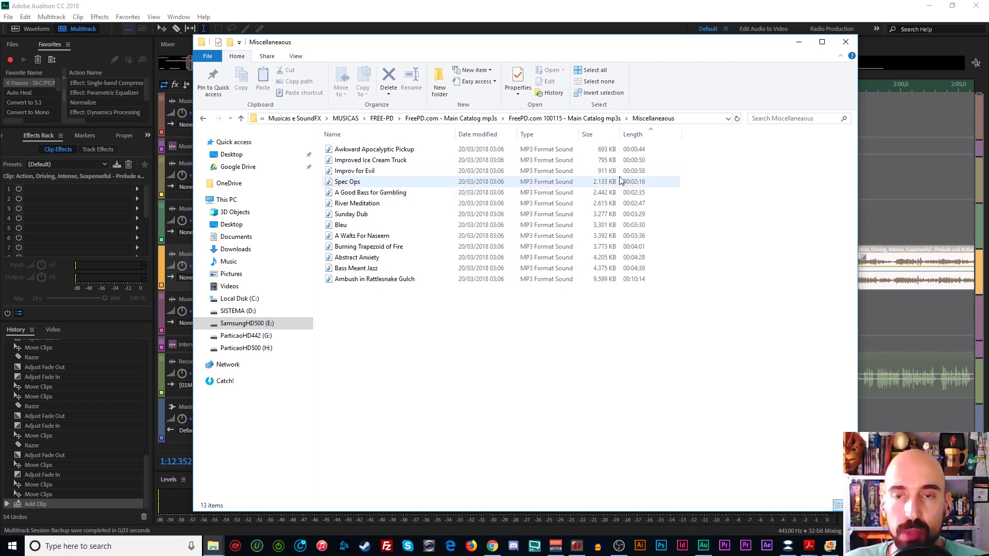
Open the Uplifting folder of the FreePD.com main catalog, display the Length detail and sort its tracks by ascending length
{"action": "left_click", "coordinate": [586, 119]}
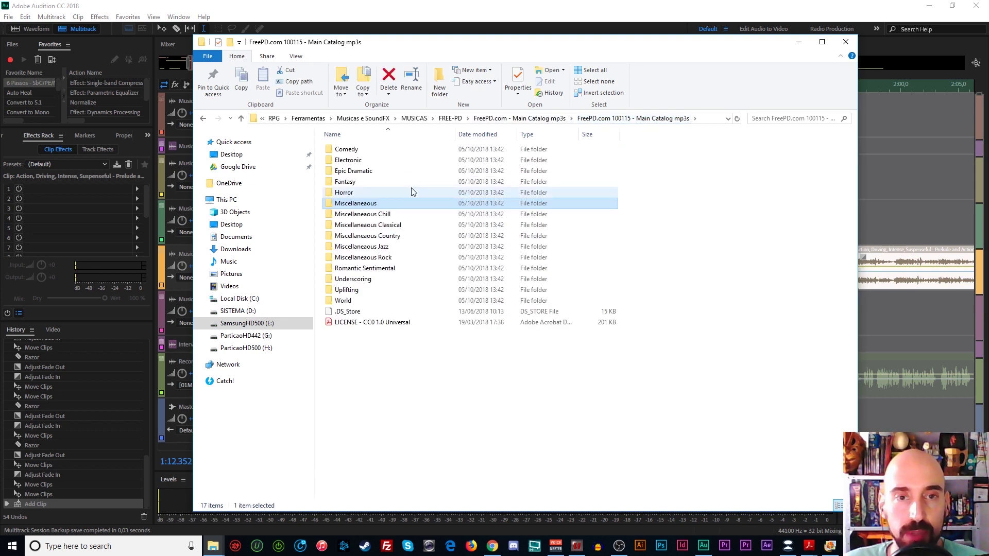
{"action": "double_click", "coordinate": [348, 291]}
{"action": "right_click", "coordinate": [658, 135]}
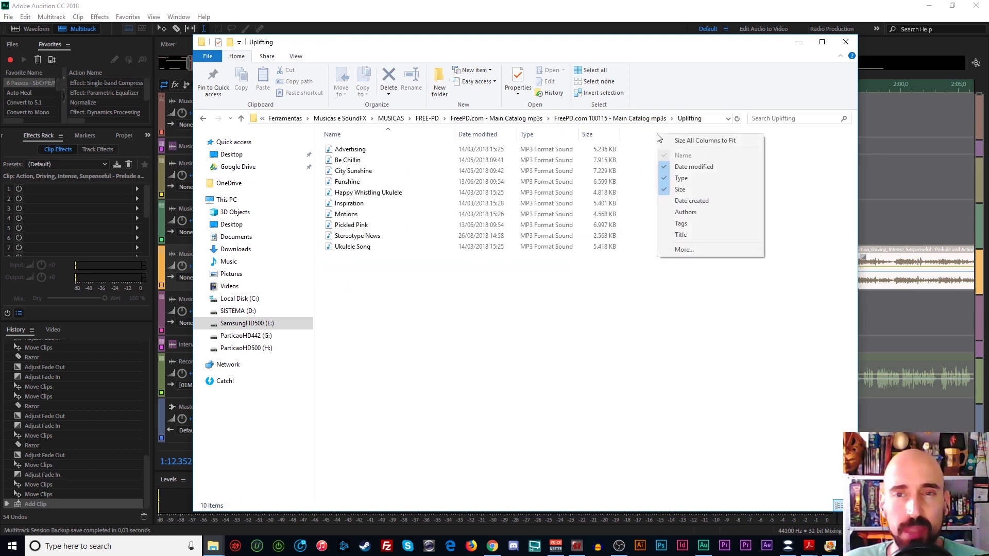
{"action": "left_click", "coordinate": [684, 250]}
{"action": "left_click_drag", "start_coordinate": [527, 210], "coordinate": [528, 277]}
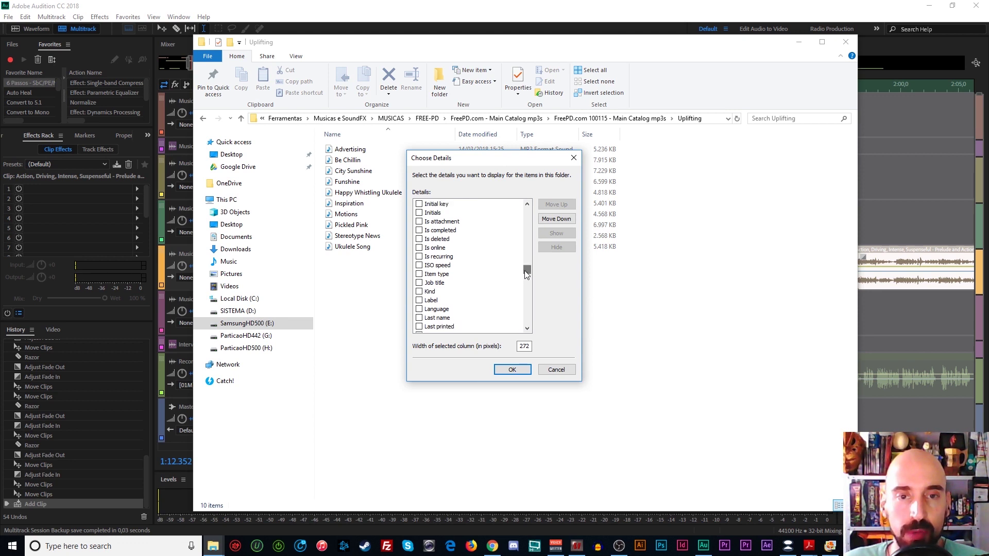
{"action": "left_click", "coordinate": [512, 370]}
{"action": "left_click", "coordinate": [635, 135]}
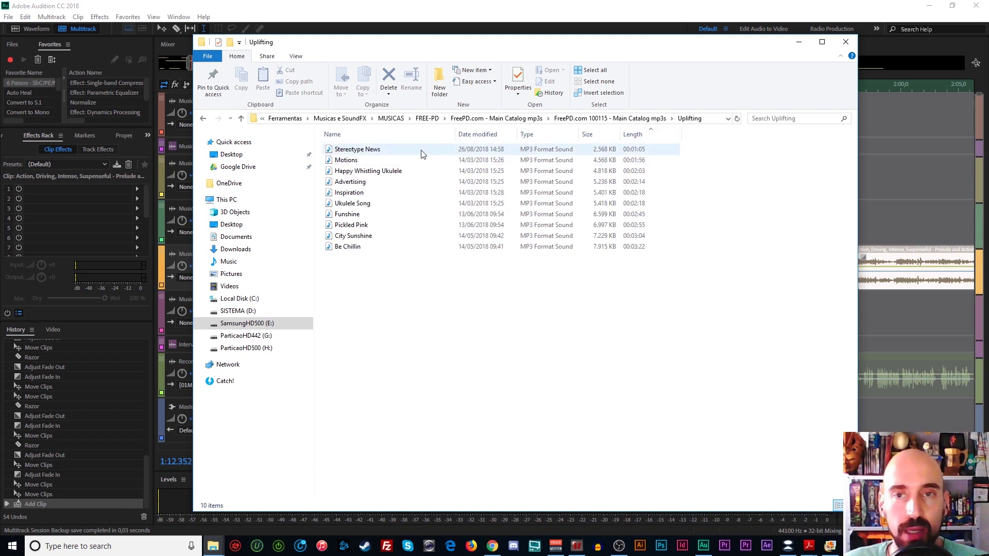
Preview the Motions track from the Uplifting folder, skipping ahead to about 0:34
{"action": "left_click", "coordinate": [359, 161]}
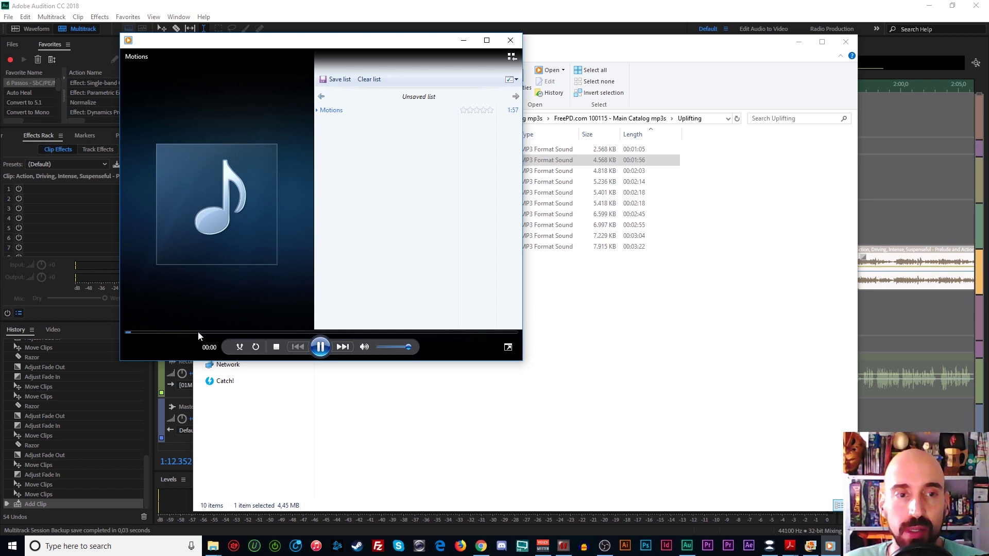
{"action": "left_click", "coordinate": [244, 333]}
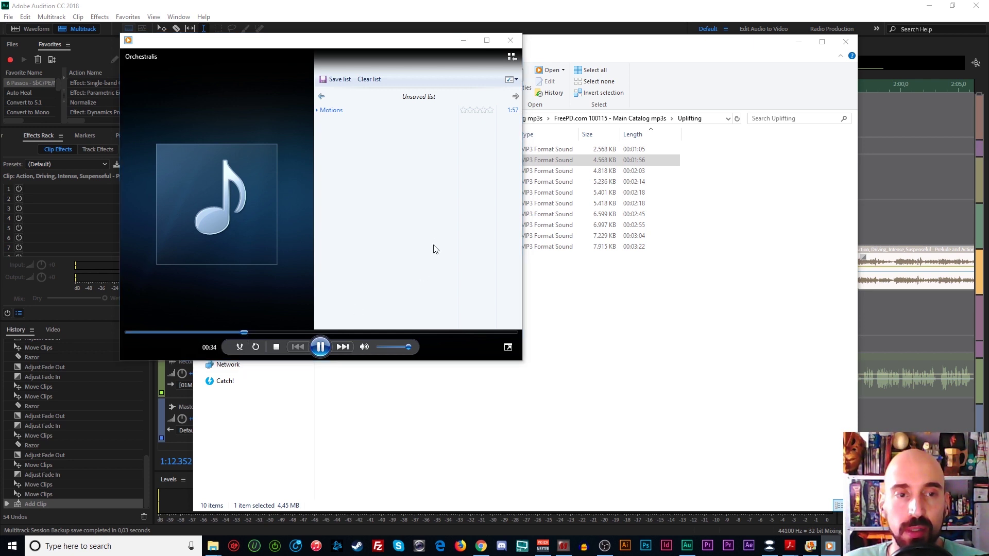
{"action": "left_click", "coordinate": [510, 40]}
Go back up through the FREE-PD folders to MUSICAS and check the FREE - MUSIC ARCHIVE folder
{"action": "left_click", "coordinate": [613, 118]}
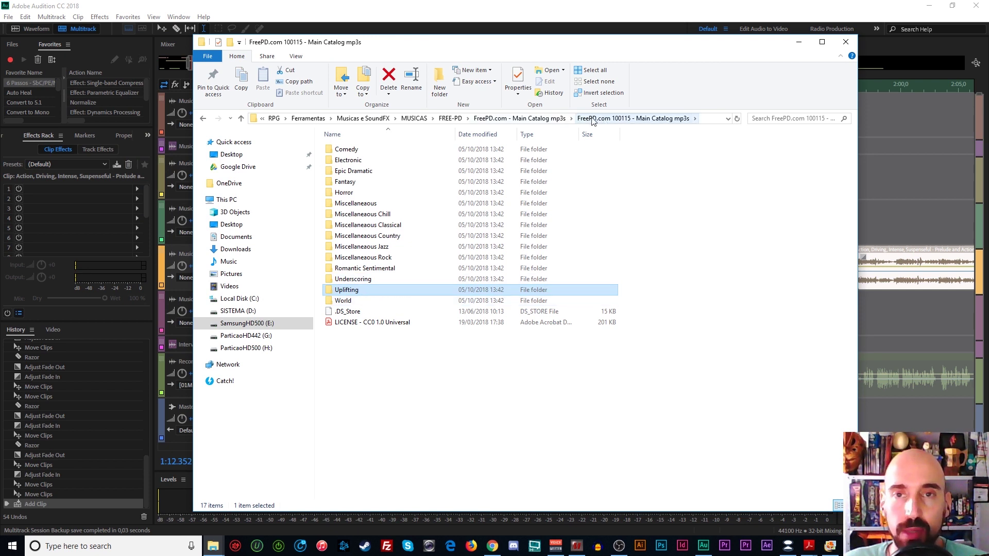
{"action": "left_click", "coordinate": [534, 120]}
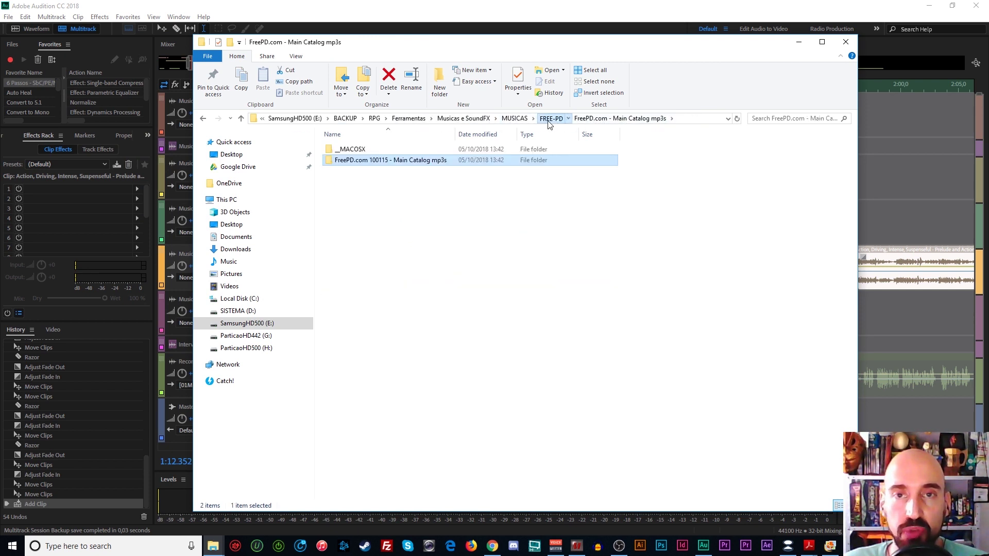
{"action": "left_click", "coordinate": [547, 121]}
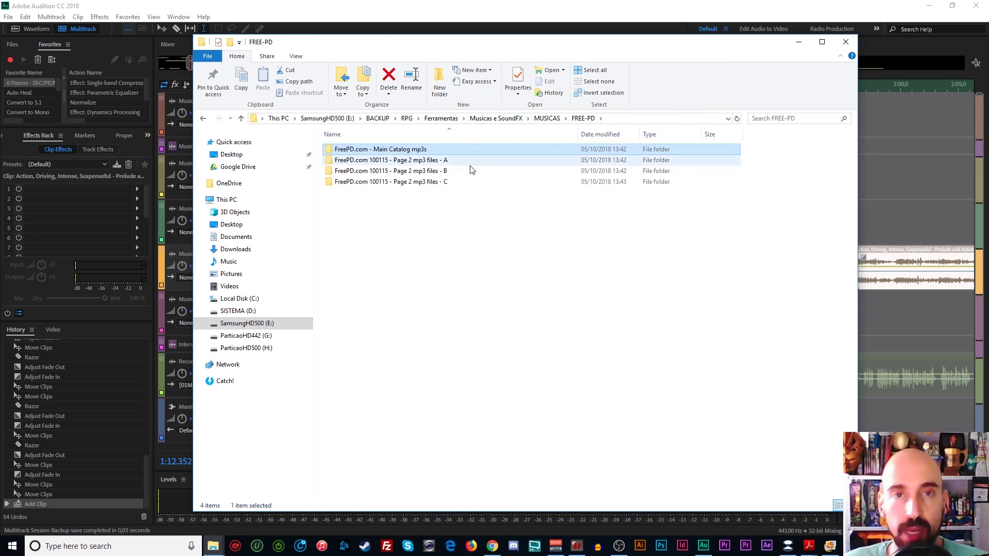
{"action": "left_click", "coordinate": [537, 119]}
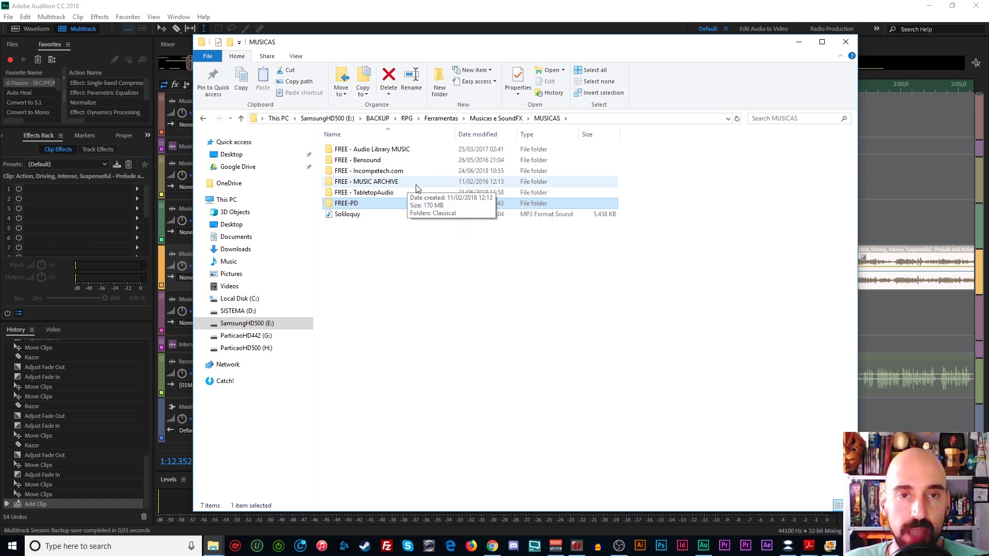
{"action": "double_click", "coordinate": [402, 182]}
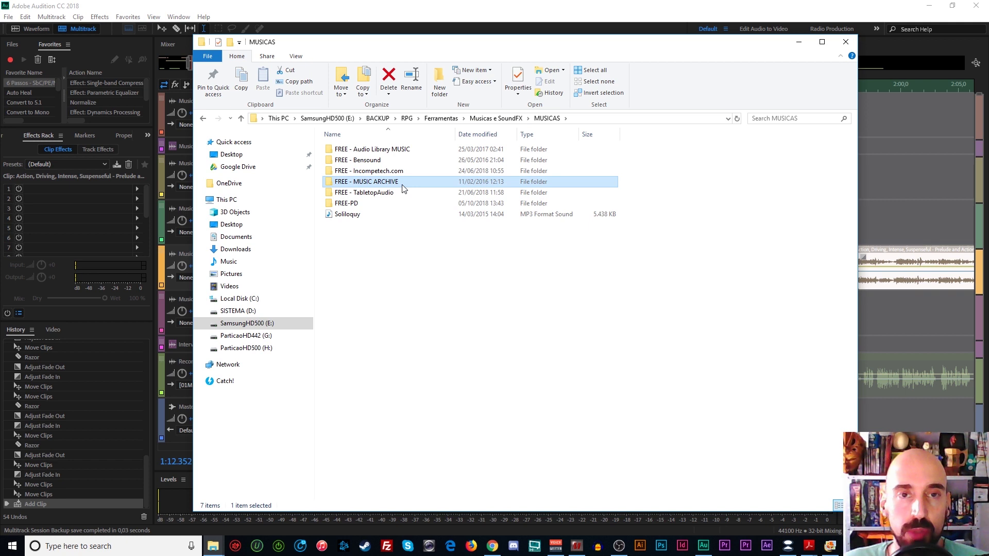
{"action": "left_click", "coordinate": [203, 119]}
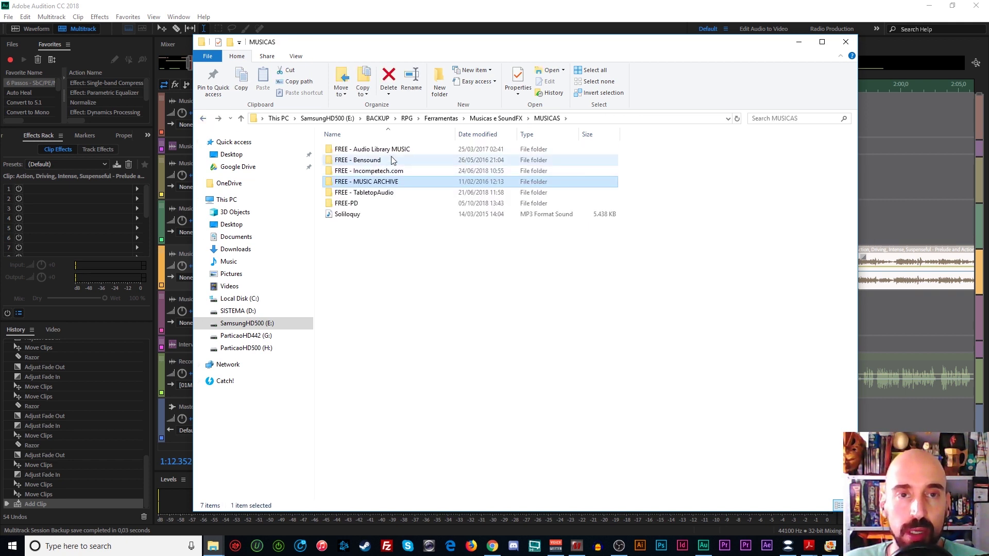
Open the Cinematic MUSIC folder within FREE - Audio Library MUSIC and sort its tracks by ascending length
{"action": "double_click", "coordinate": [419, 150]}
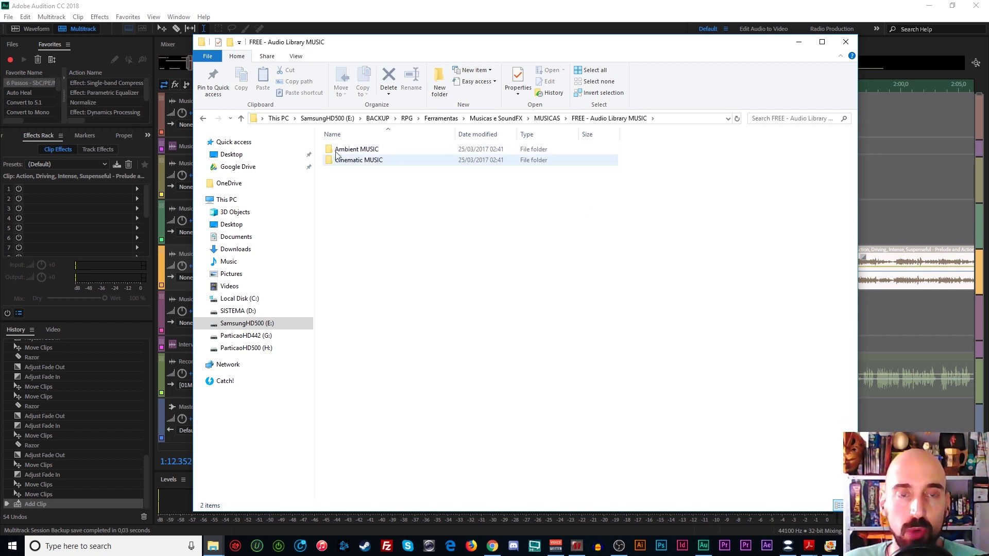
{"action": "left_click", "coordinate": [391, 162]}
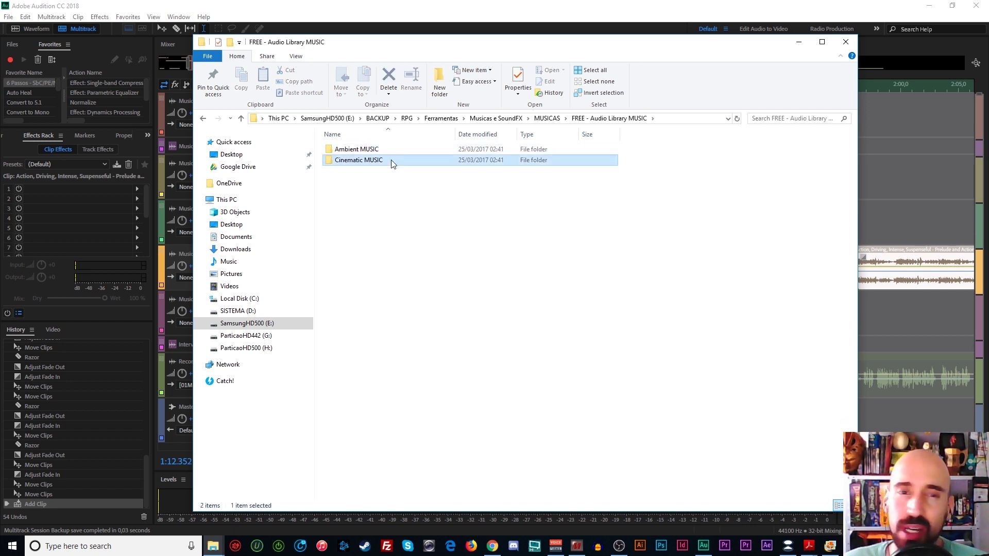
{"action": "double_click", "coordinate": [391, 161]}
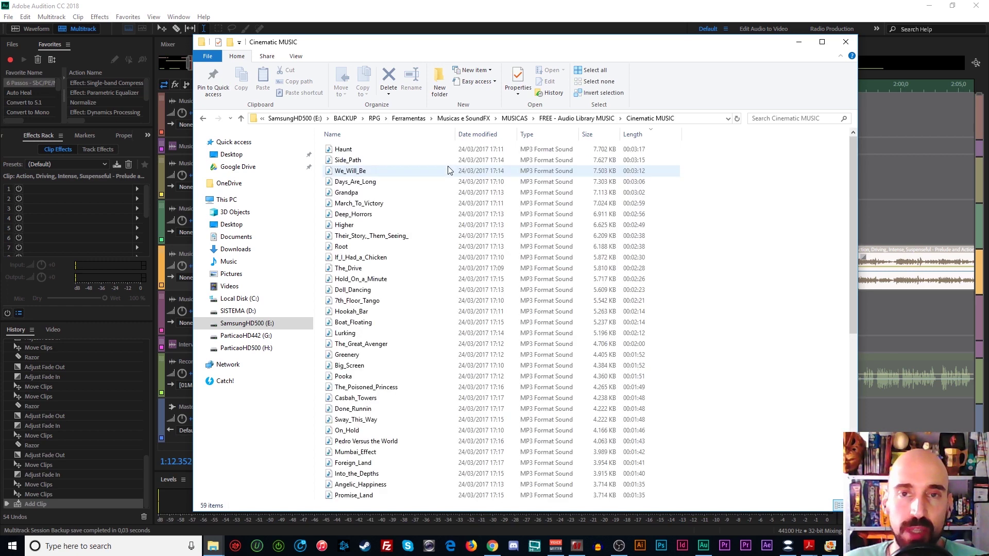
{"action": "left_click", "coordinate": [642, 135]}
{"action": "left_click", "coordinate": [643, 134]}
{"action": "left_click", "coordinate": [643, 135]}
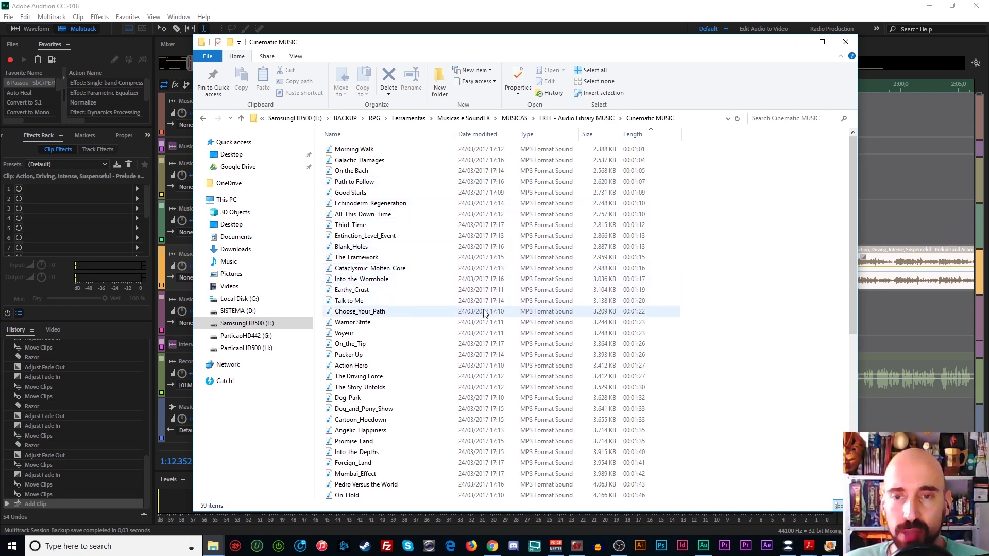
Preview the Talk to Me track and return to the multitrack session in Adobe Audition
{"action": "double_click", "coordinate": [368, 302]}
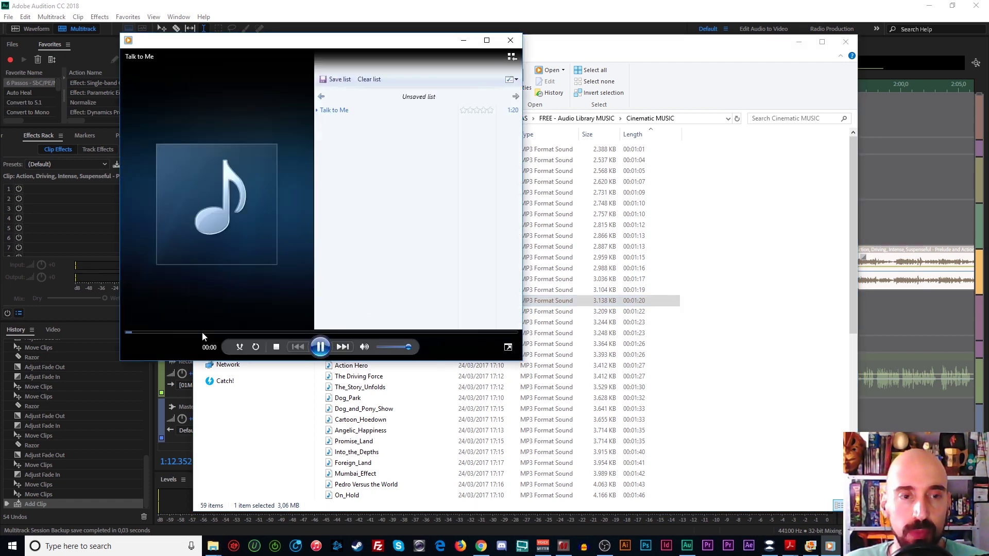
{"action": "left_click", "coordinate": [511, 41]}
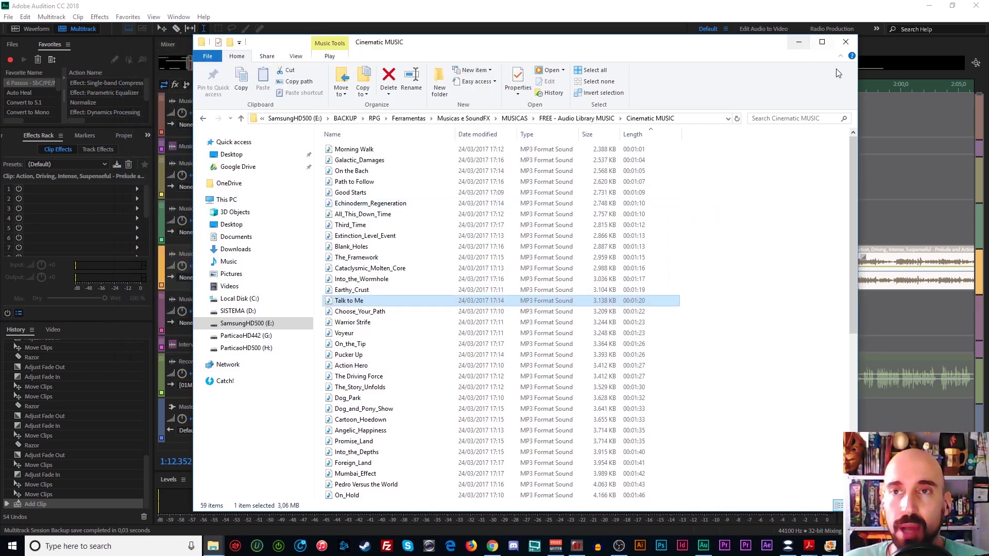
{"action": "left_click", "coordinate": [798, 41]}
Move the Prelude and Action music clip on the Music & SFX 5 track to start at Marker 02
{"action": "left_click", "coordinate": [513, 252]}
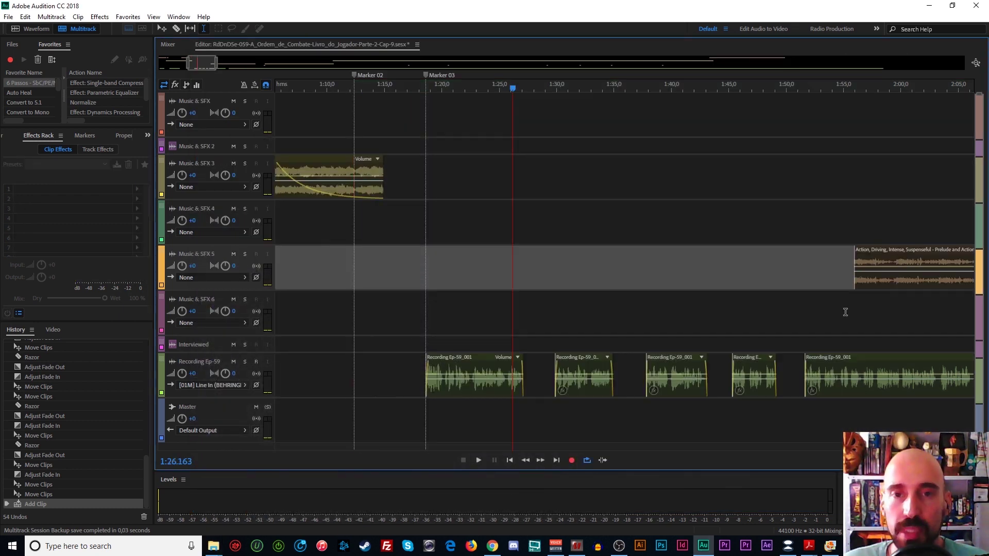
{"action": "left_click_drag", "start_coordinate": [874, 252], "coordinate": [356, 248]}
{"action": "left_click", "coordinate": [326, 243]}
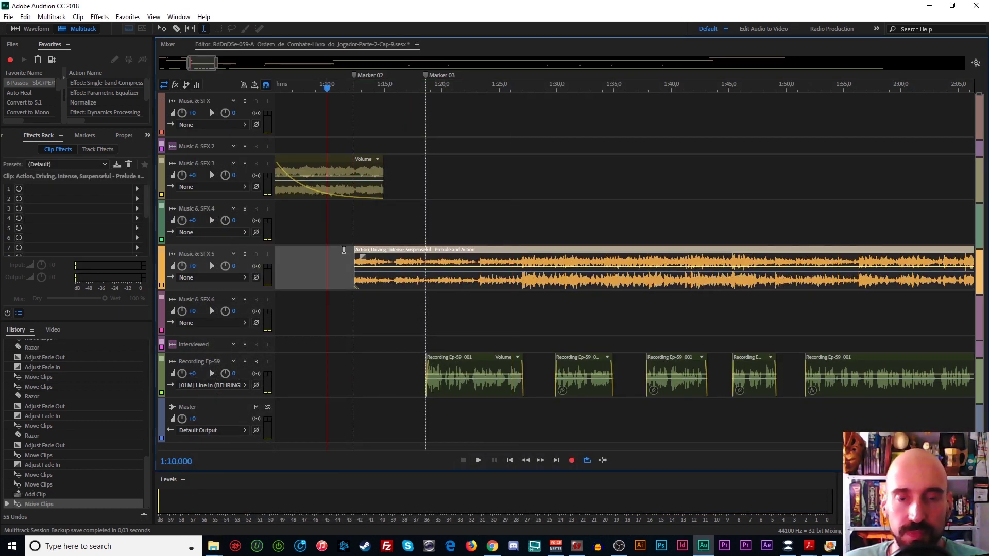
Play the session from about 1:09 to hear the outgoing music overlap the start of the Prelude and Action clip
{"action": "left_click", "coordinate": [513, 300]}
{"action": "left_click", "coordinate": [521, 285]}
{"action": "left_click_drag", "start_coordinate": [522, 284], "coordinate": [465, 284]}
{"action": "left_click", "coordinate": [504, 309]}
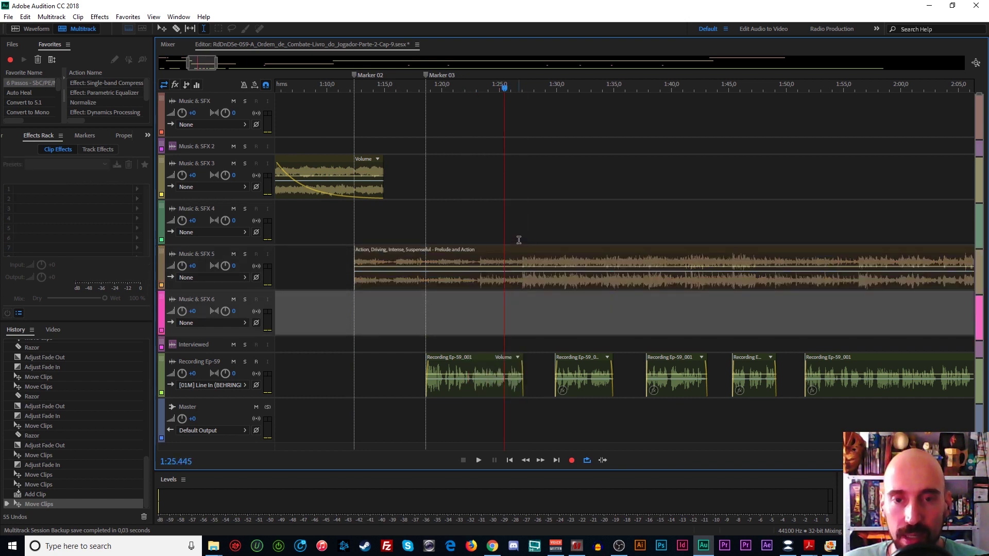
{"action": "left_click", "coordinate": [524, 237]}
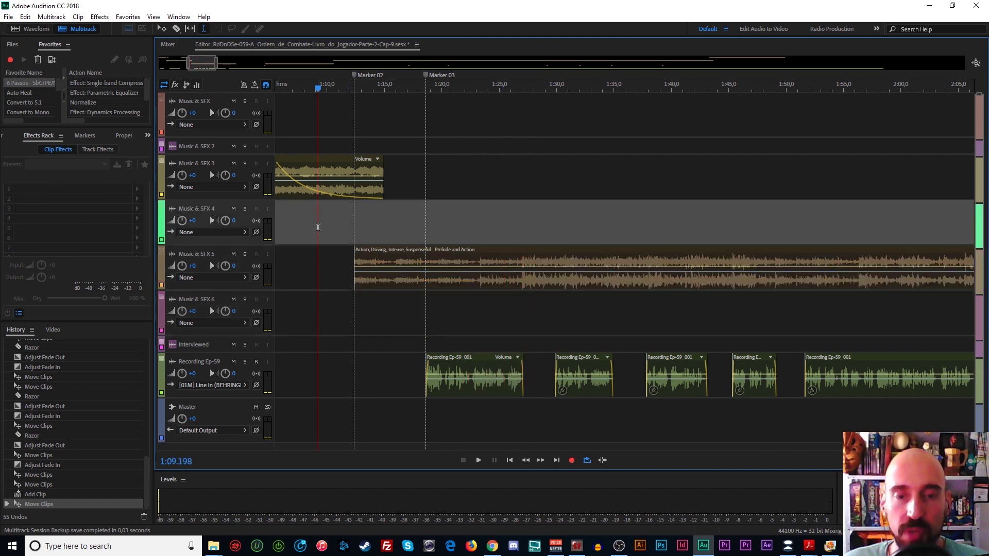
{"action": "key", "text": "space"}
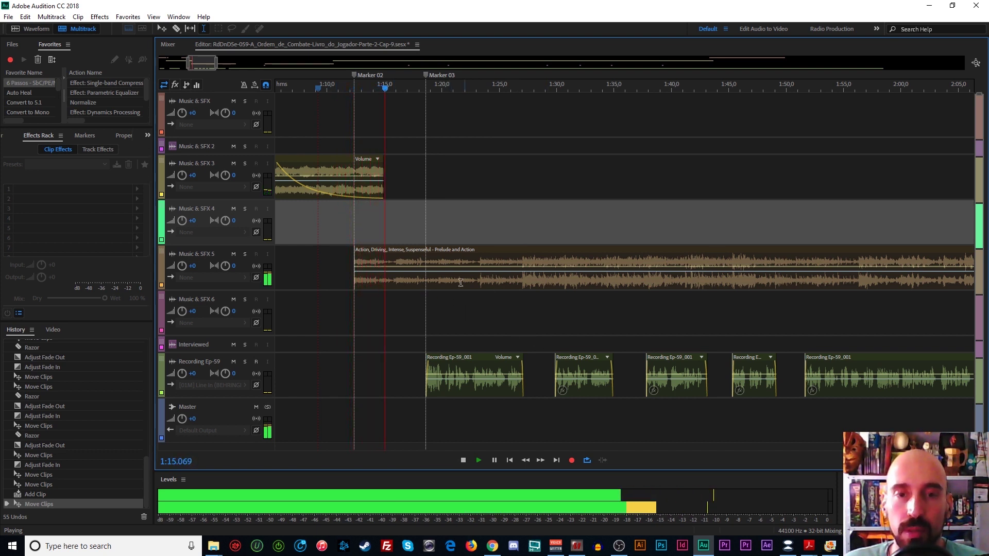
{"action": "key", "text": "space"}
Add volume keyframes at about 1:17 and 1:22 on the Prelude and Action clip, raising its opening, and play back the transition into the voice
{"action": "left_click", "coordinate": [461, 267]}
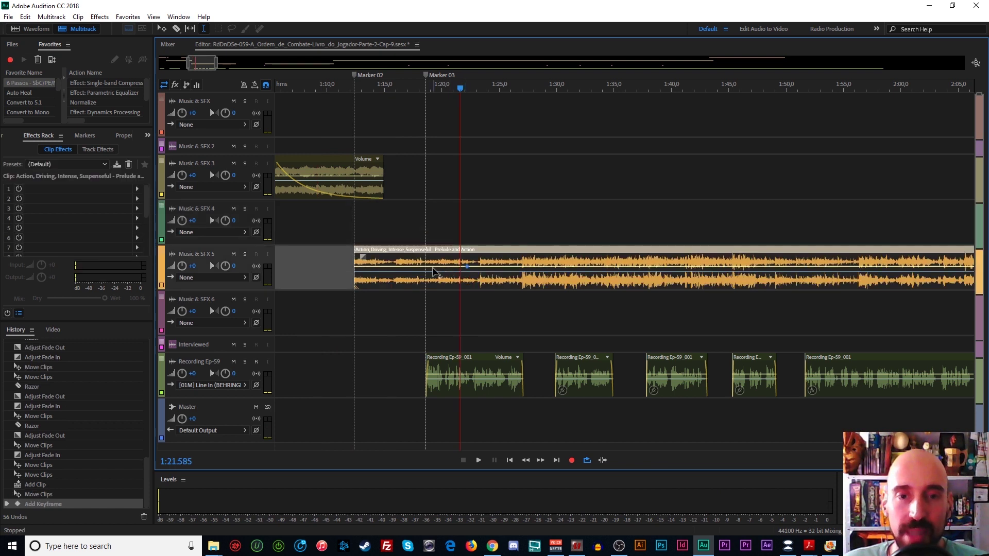
{"action": "left_click_drag", "start_coordinate": [433, 266], "coordinate": [412, 263]}
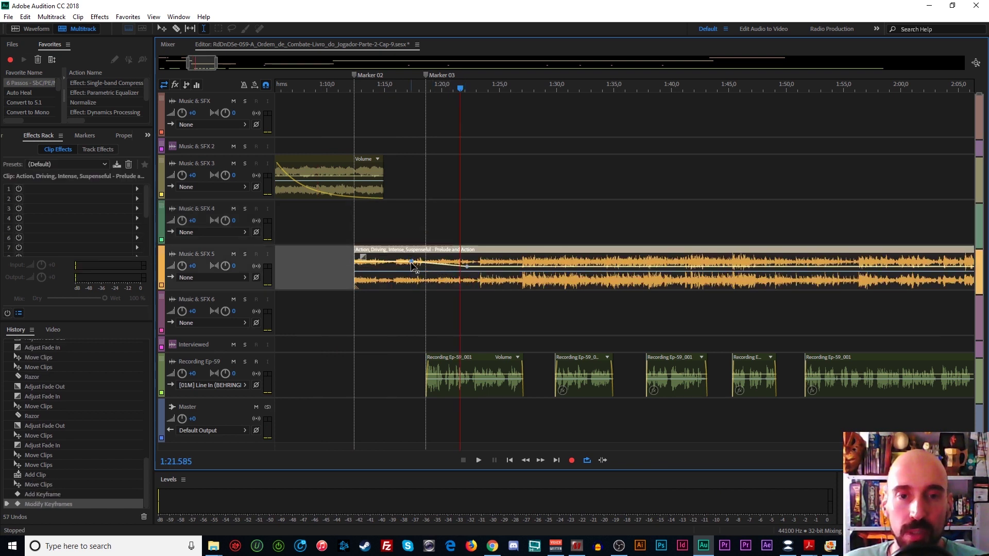
{"action": "left_click", "coordinate": [352, 221]}
{"action": "key", "text": "space"}
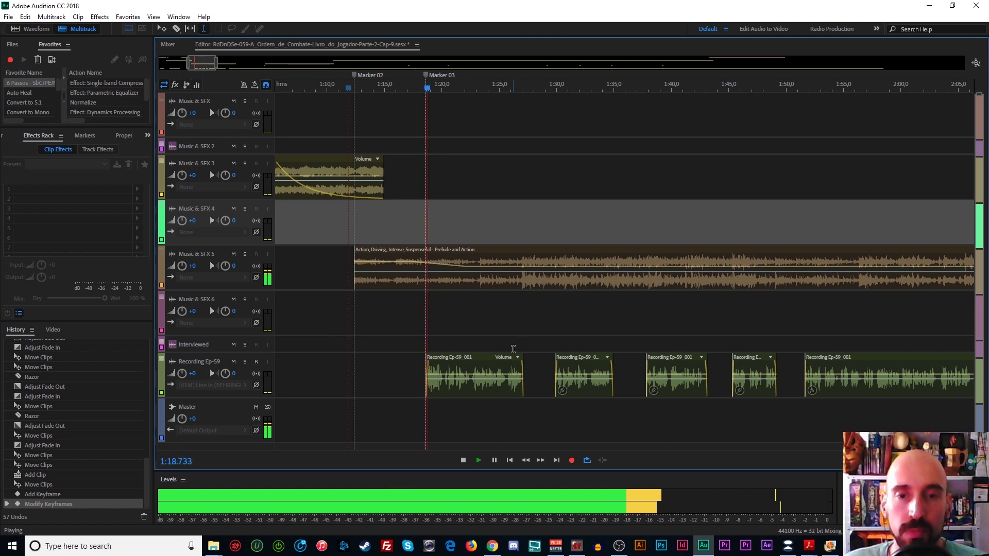
{"action": "left_click", "coordinate": [460, 360]}
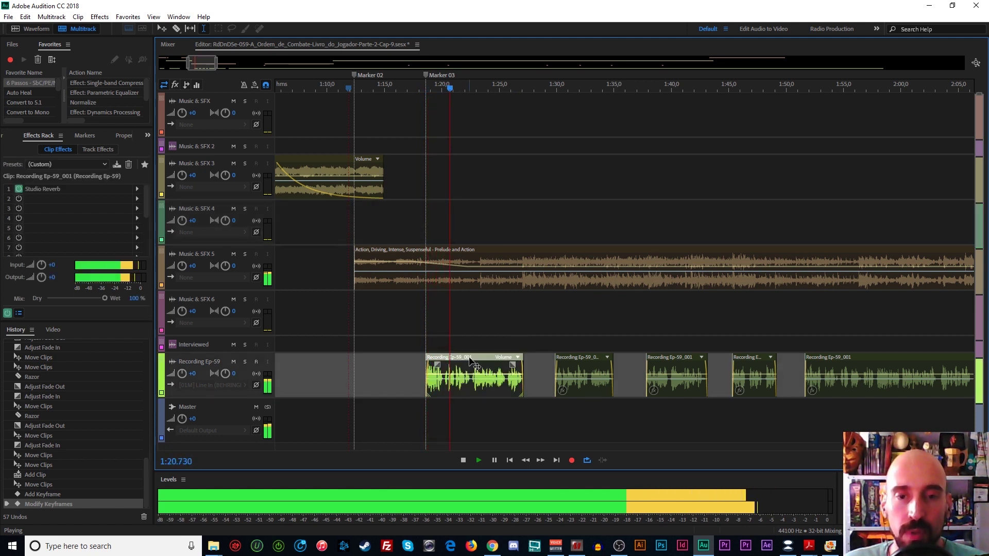
{"action": "key", "text": "space"}
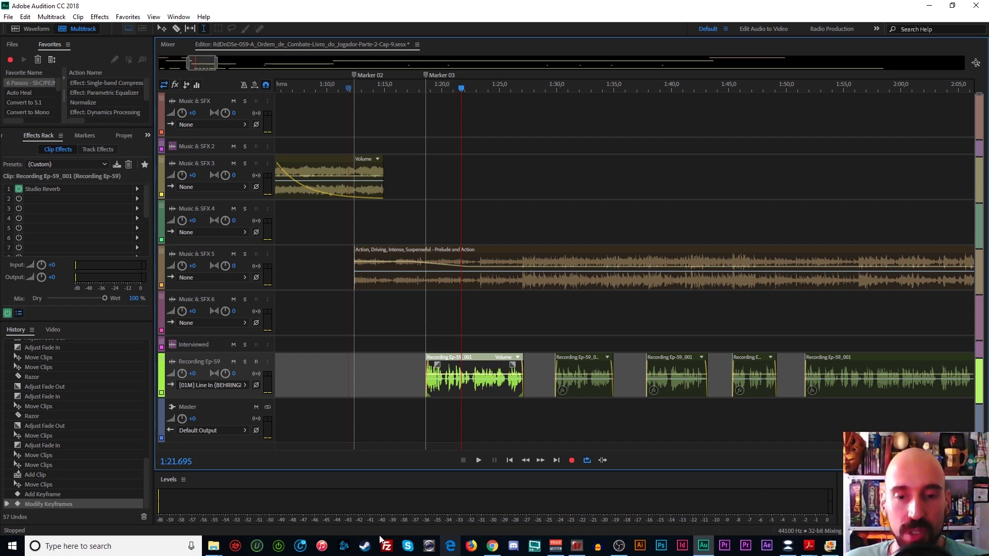
Switch to File Explorer, go up to Musicas e SoundFX and open the Combat folder under Sons medievais and TabletopAudio
{"action": "mouse_move", "coordinate": [213, 546]}
{"action": "left_click", "coordinate": [291, 522]}
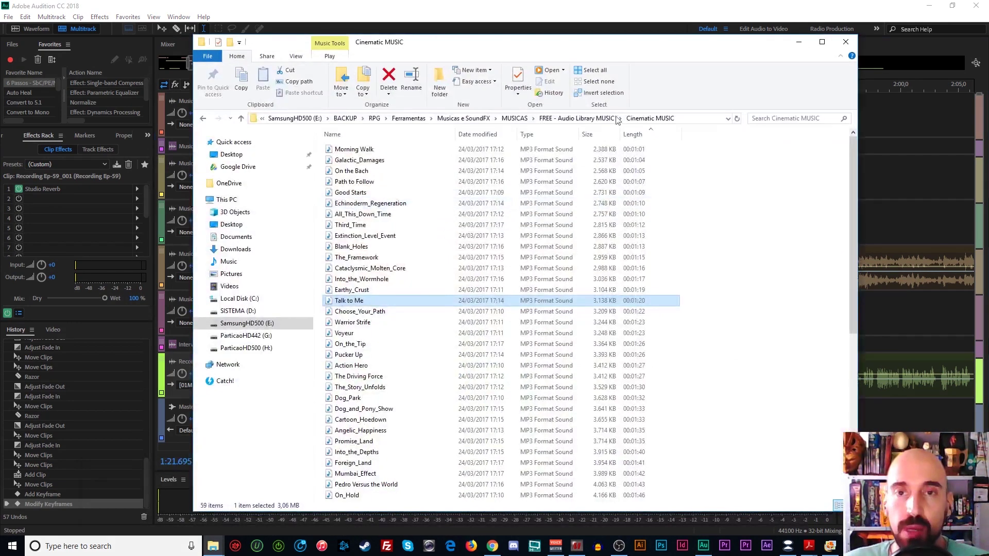
{"action": "left_click", "coordinate": [608, 118]}
{"action": "left_click", "coordinate": [546, 118]}
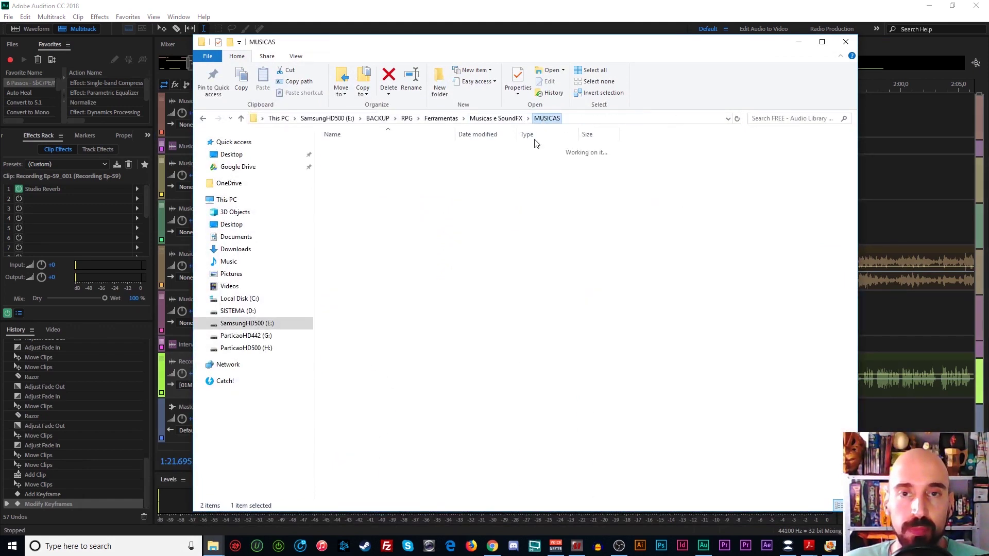
{"action": "left_click", "coordinate": [493, 122]}
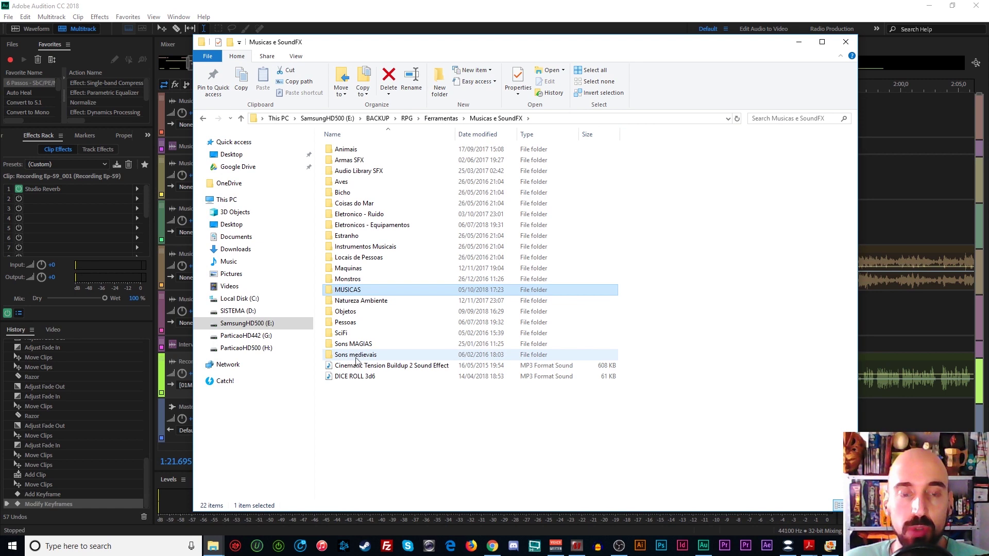
{"action": "double_click", "coordinate": [380, 356]}
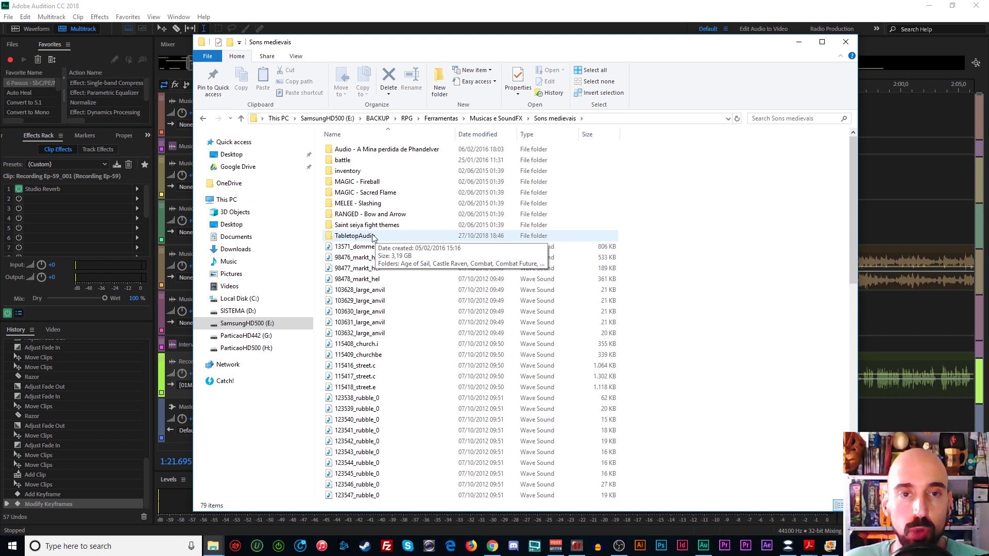
{"action": "double_click", "coordinate": [384, 238]}
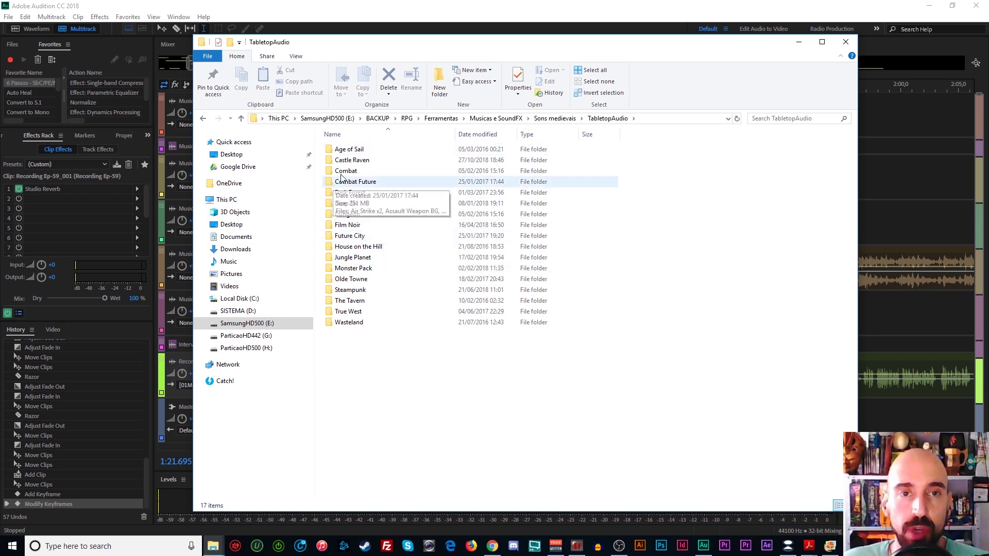
{"action": "double_click", "coordinate": [355, 170]}
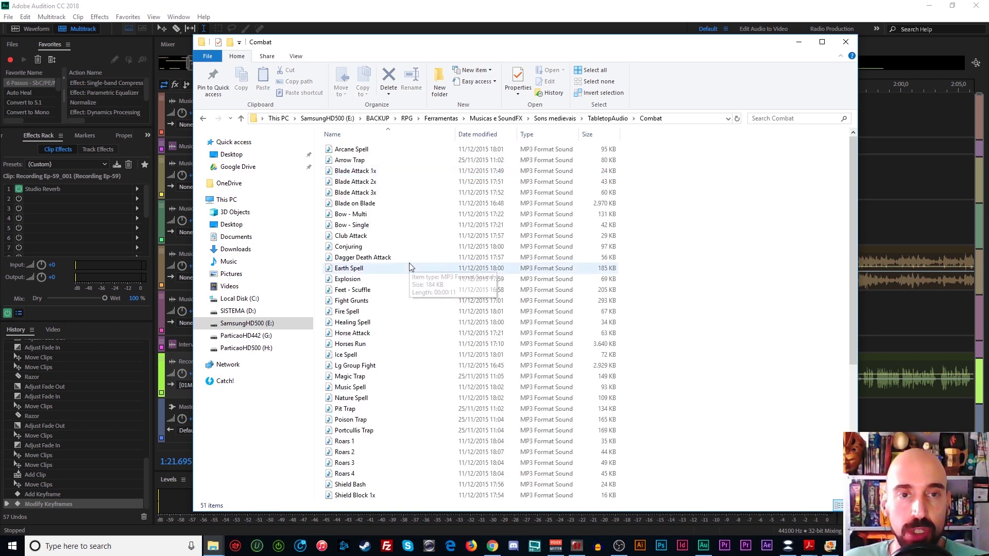
Preview the Blade on Blade sound and add it to the Music & SFX 3 track at about 2:00
{"action": "double_click", "coordinate": [355, 203]}
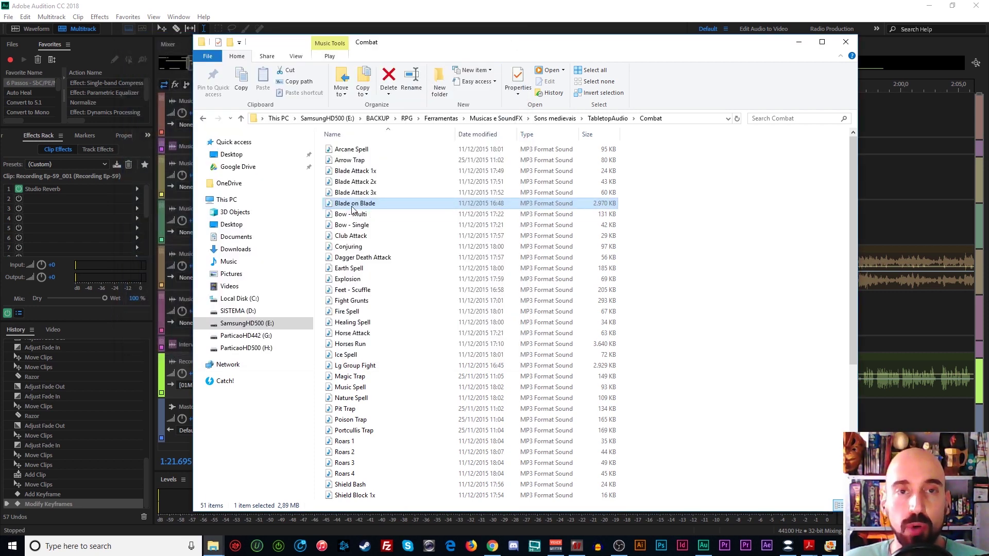
{"action": "left_click_drag", "start_coordinate": [354, 209], "coordinate": [897, 183]}
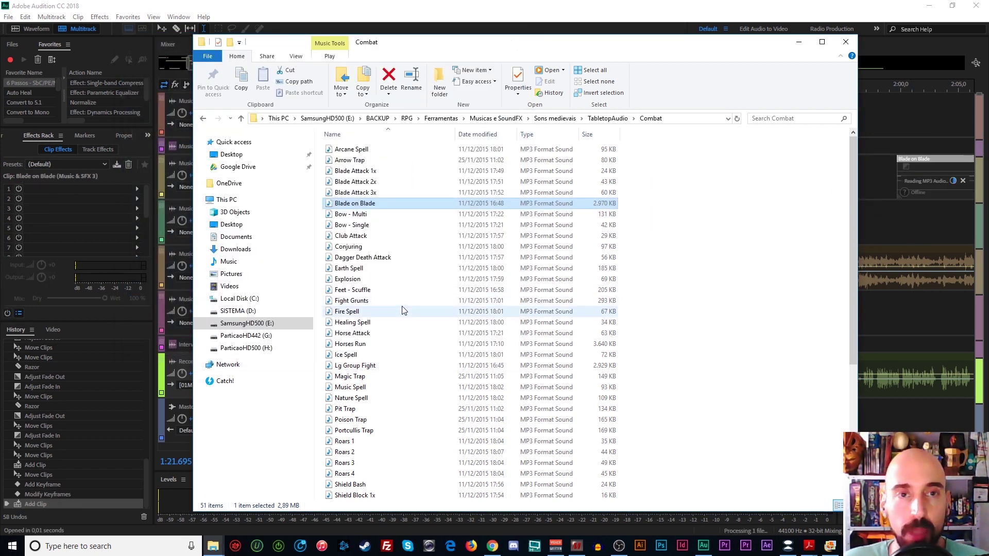
Preview the Sm Group Fight sound from the Combat folder
{"action": "scroll", "coordinate": [403, 311], "scroll_direction": "down", "scroll_amount": 6}
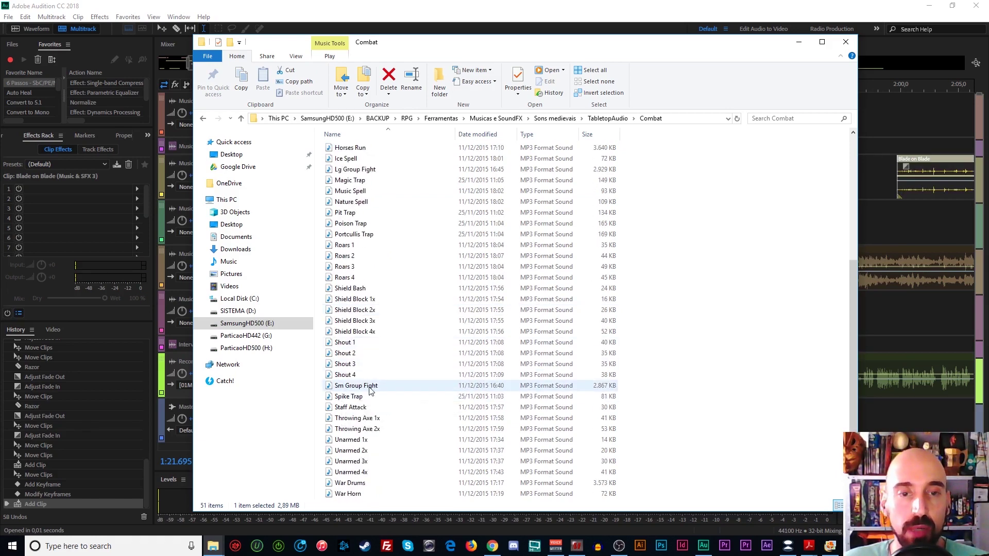
{"action": "left_click", "coordinate": [349, 390]}
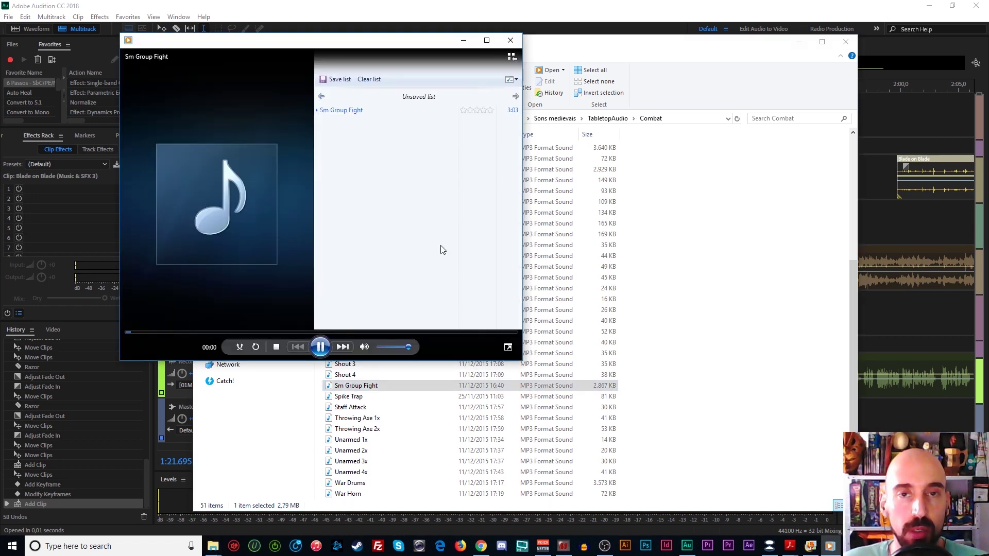
{"action": "left_click", "coordinate": [510, 41]}
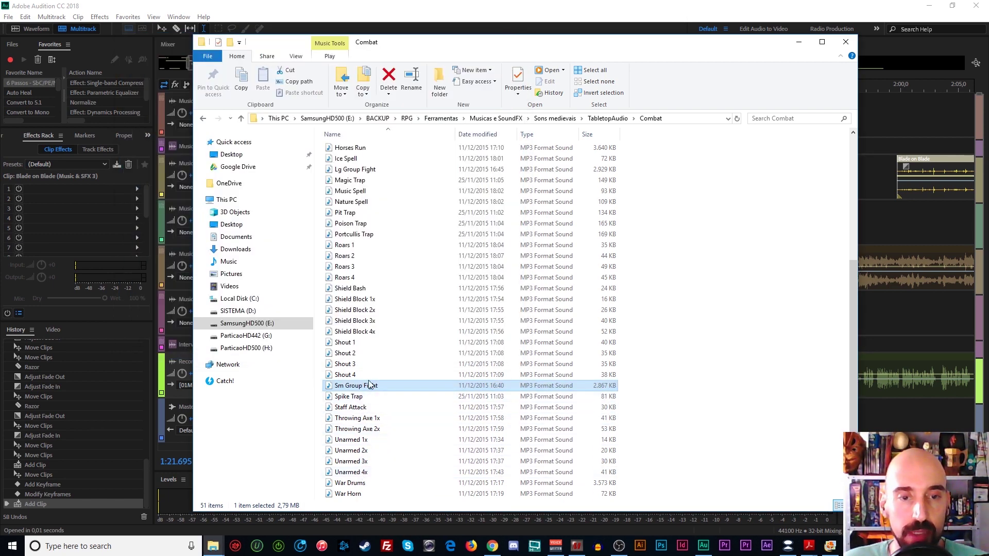
Preview the Lg Group Fight sound and add it to the Music & SFX 4 track at about 2:00
{"action": "left_click", "coordinate": [349, 172]}
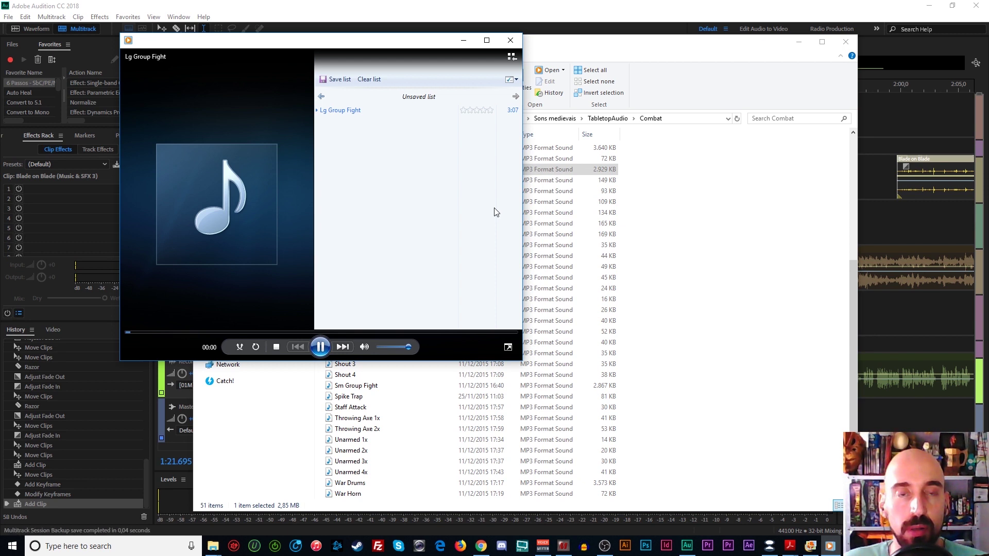
{"action": "left_click", "coordinate": [511, 41]}
{"action": "left_click_drag", "start_coordinate": [353, 170], "coordinate": [905, 225]}
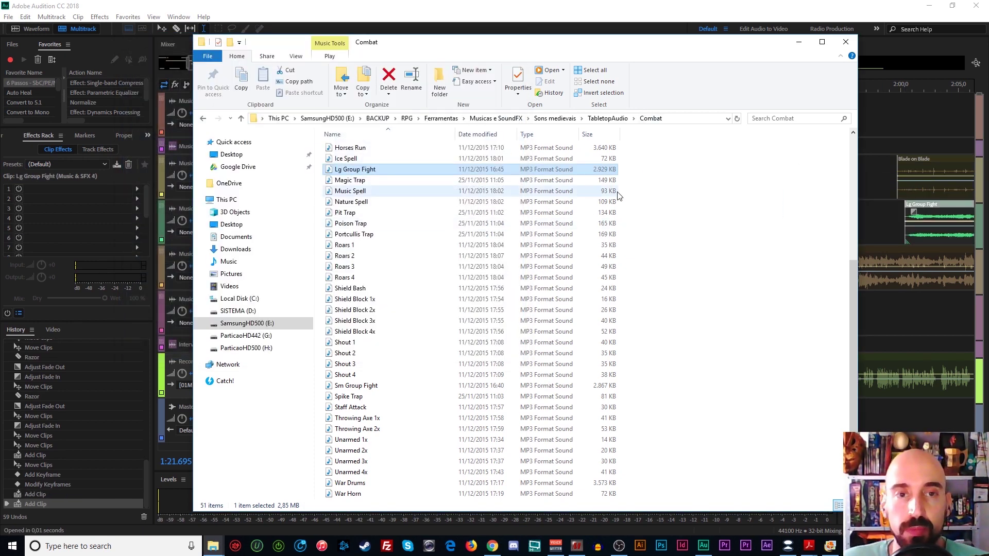
Back in Audition, start Blade on Blade on Music & SFX and Lg Group Fight on Music & SFX 4 at about 1:15, with fade-ins of about 4 seconds
{"action": "scroll", "coordinate": [424, 288], "scroll_direction": "up", "scroll_amount": 2}
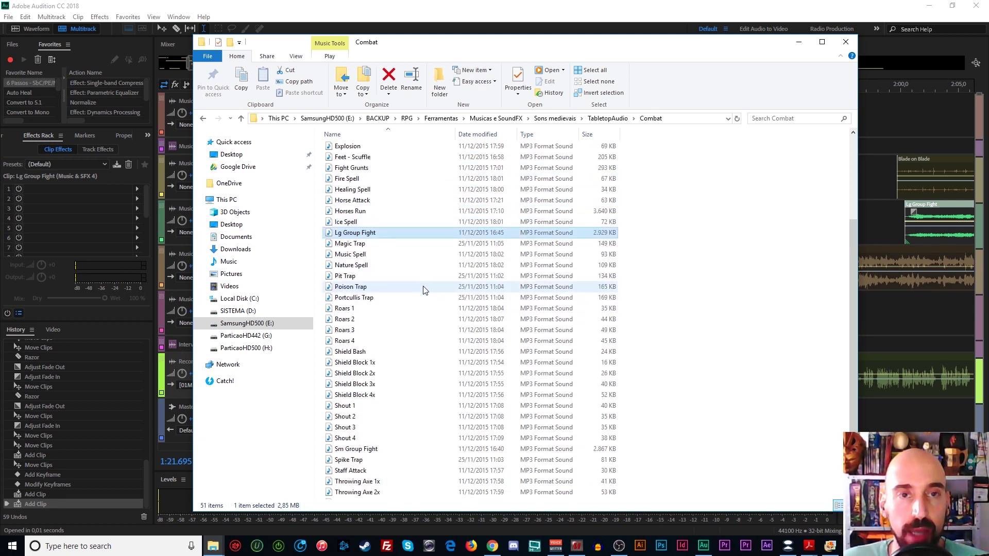
{"action": "scroll", "coordinate": [424, 290], "scroll_direction": "up", "scroll_amount": 1}
{"action": "scroll", "coordinate": [424, 290], "scroll_direction": "up", "scroll_amount": 2}
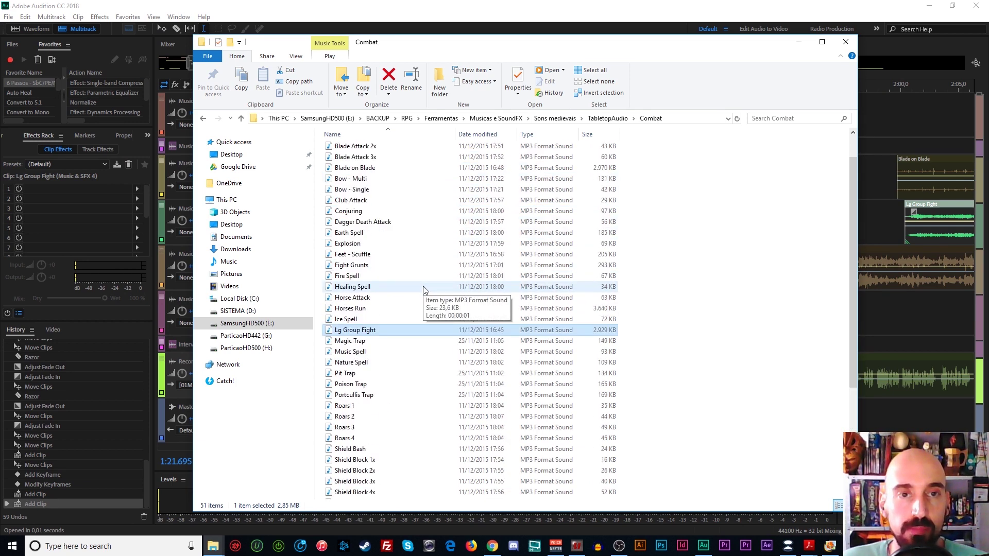
{"action": "scroll", "coordinate": [424, 290], "scroll_direction": "up", "scroll_amount": 1}
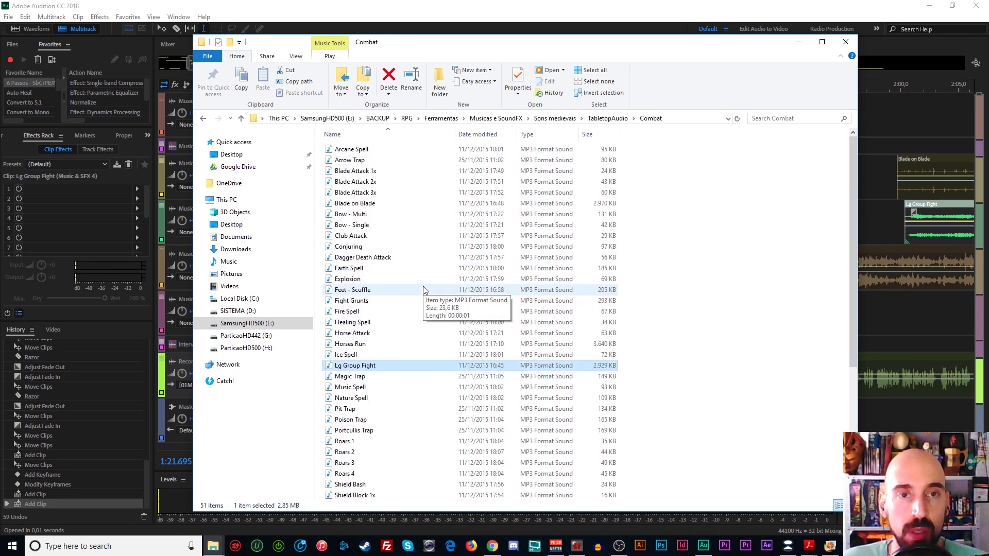
{"action": "left_click", "coordinate": [799, 41]}
{"action": "left_click_drag", "start_coordinate": [912, 160], "coordinate": [509, 160]}
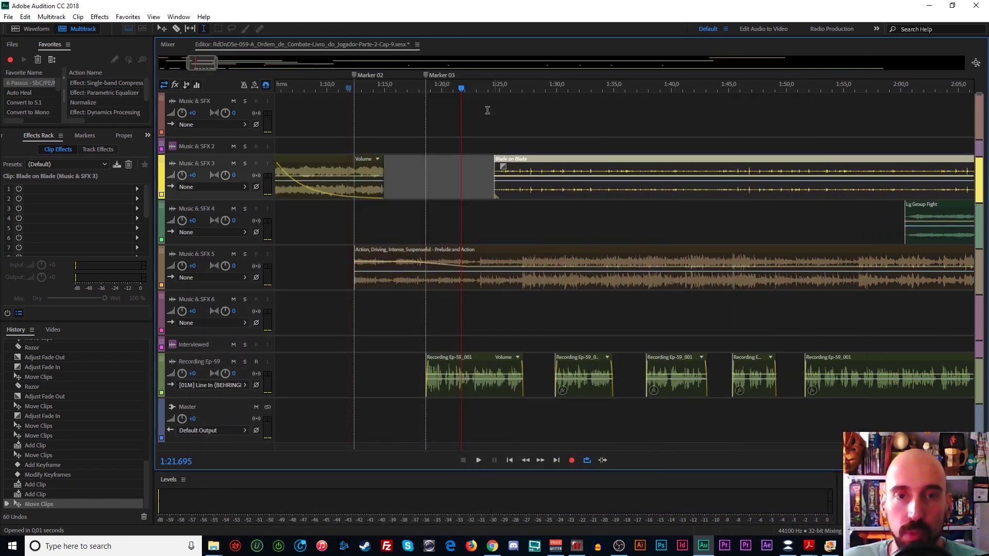
{"action": "mouse_move", "coordinate": [916, 207]}
{"action": "left_mouse_down"}
{"action": "mouse_move", "coordinate": [457, 227]}
{"action": "mouse_move", "coordinate": [452, 210]}
{"action": "mouse_move", "coordinate": [393, 212]}
{"action": "mouse_move", "coordinate": [410, 212]}
{"action": "mouse_move", "coordinate": [402, 225]}
{"action": "mouse_move", "coordinate": [396, 214]}
{"action": "mouse_move", "coordinate": [442, 219]}
{"action": "left_mouse_up"}
{"action": "mouse_move", "coordinate": [531, 161]}
{"action": "left_mouse_down"}
{"action": "mouse_move", "coordinate": [422, 162]}
{"action": "mouse_move", "coordinate": [425, 114]}
{"action": "mouse_move", "coordinate": [442, 125]}
{"action": "left_mouse_up"}
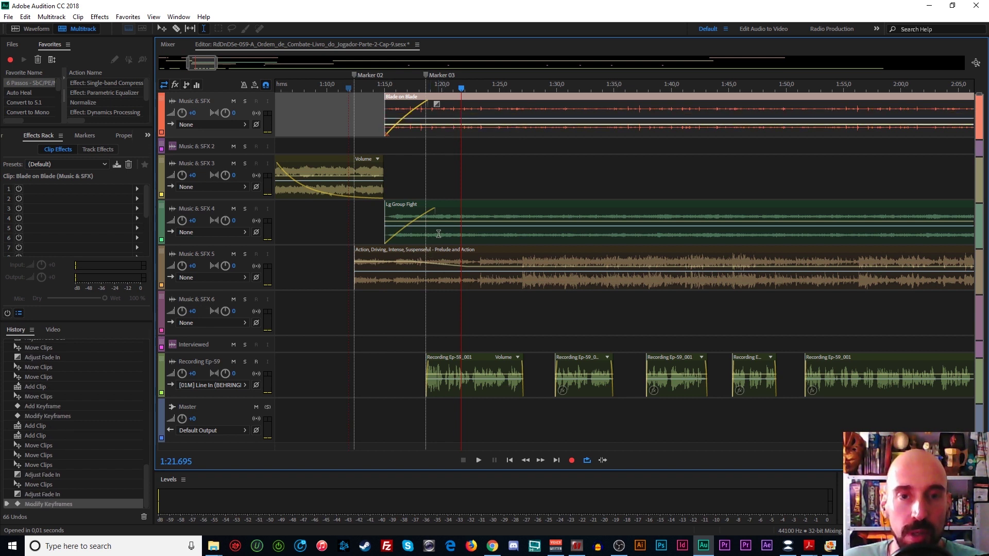
Shift the first Recording Ep-59 voice clip to start at about 1:21
{"action": "left_click_drag", "start_coordinate": [444, 363], "coordinate": [471, 366]}
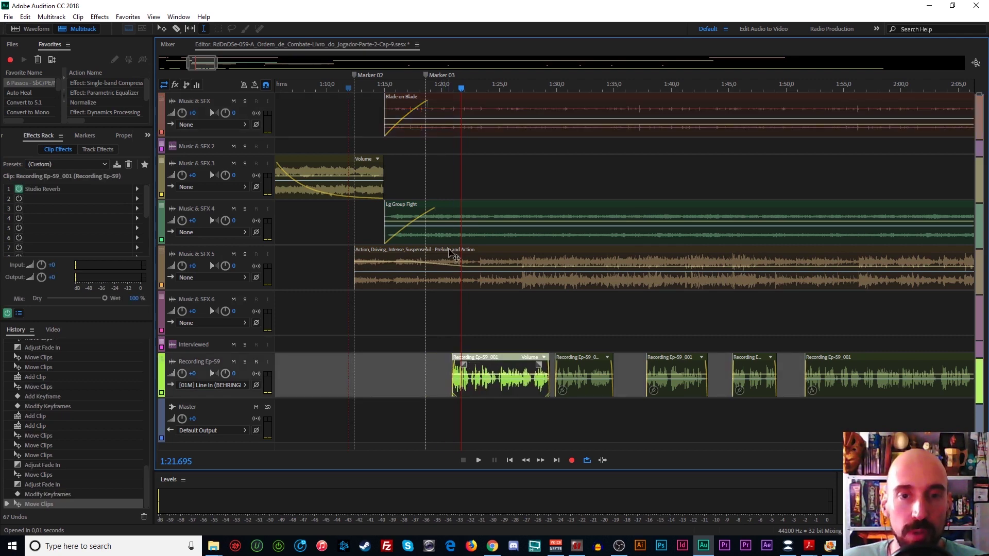
Lower the volume envelope of Lg Group Fight between about 1:19 and 1:23, and of Blade on Blade between about 1:19 and 1:25
{"action": "left_click", "coordinate": [432, 225]}
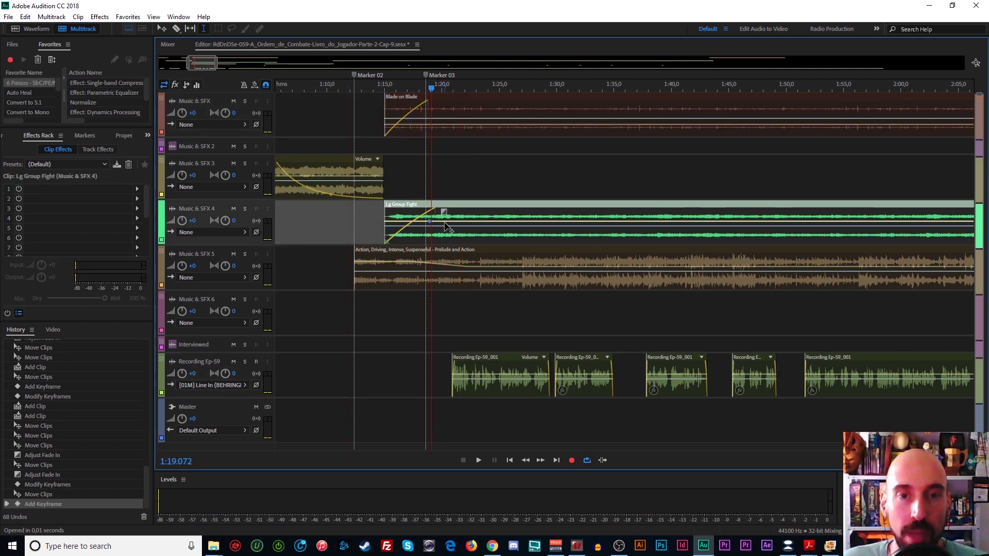
{"action": "left_click_drag", "start_coordinate": [464, 223], "coordinate": [477, 233]}
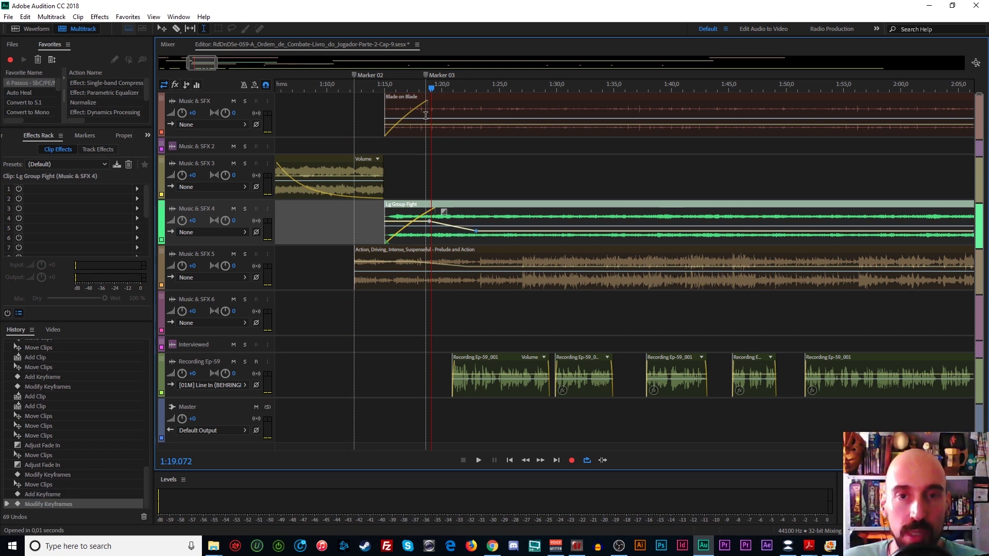
{"action": "left_click", "coordinate": [429, 129]}
{"action": "left_click_drag", "start_coordinate": [499, 126], "coordinate": [500, 130]}
Play the session from about 1:11 to about 1:28 to check the music and combat effects under the first voice clip
{"action": "left_click", "coordinate": [335, 120]}
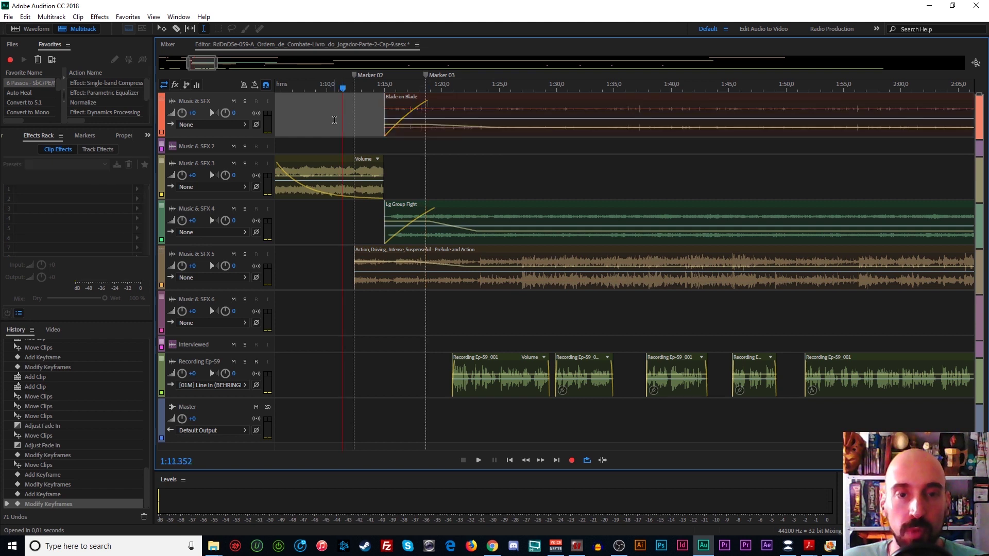
{"action": "key", "text": "space"}
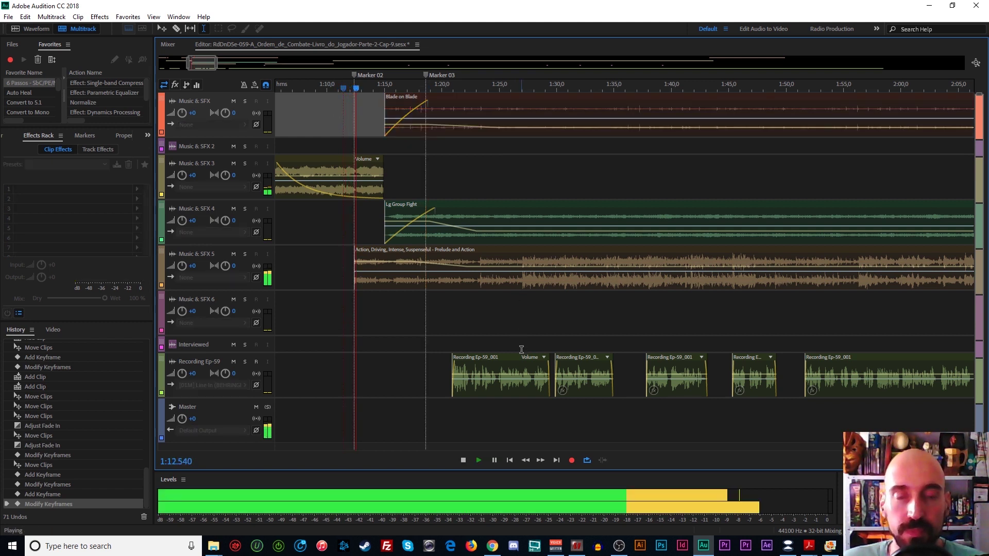
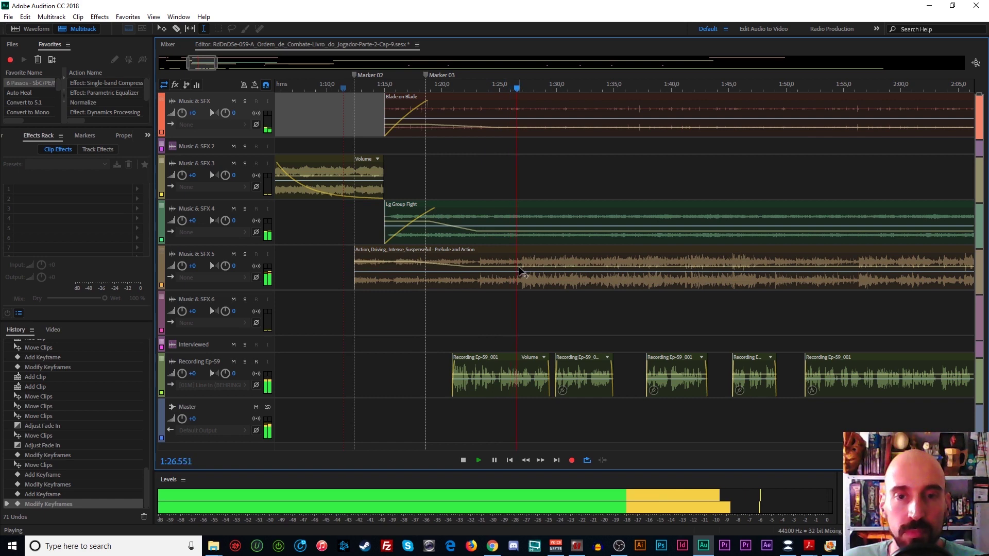
{"action": "key", "text": "space"}
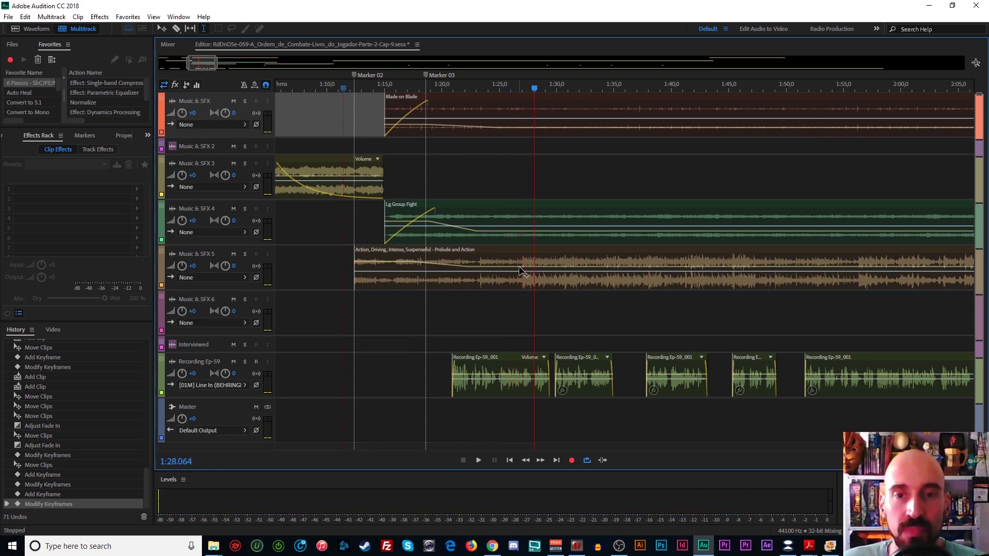
Shift the first Recording Ep-59 voice clip earlier to start at about 1:18
{"action": "left_click", "coordinate": [517, 267]}
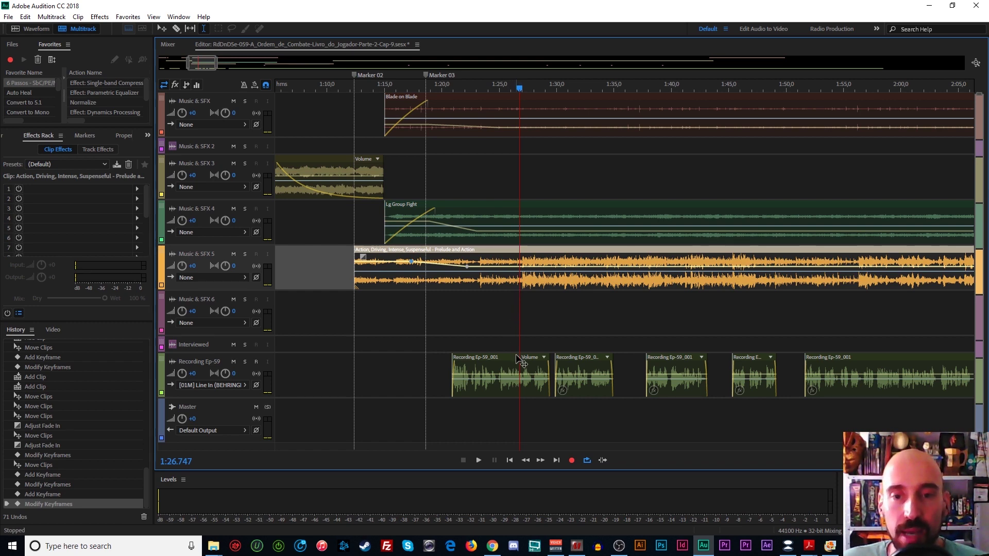
{"action": "left_click_drag", "start_coordinate": [524, 361], "coordinate": [492, 361]}
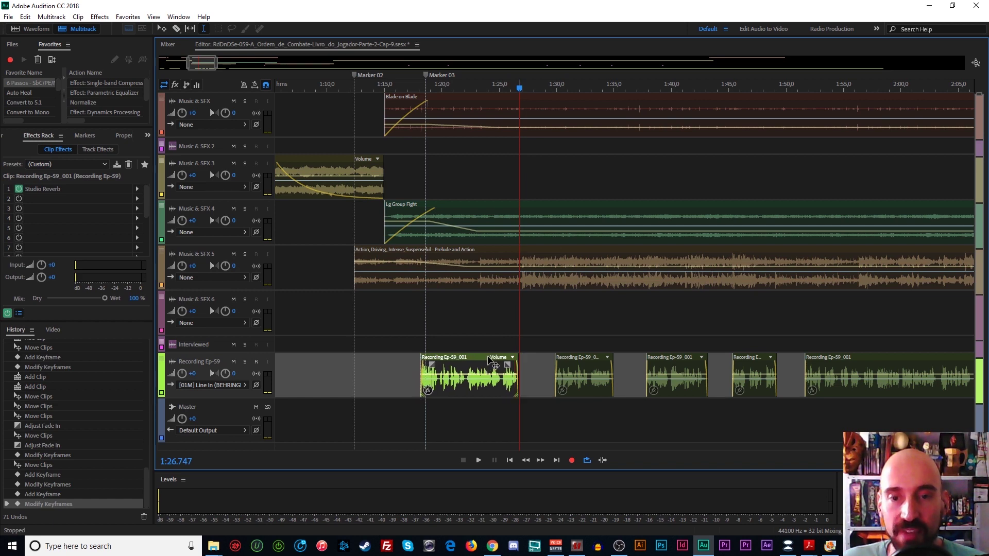
{"action": "left_click", "coordinate": [351, 311]}
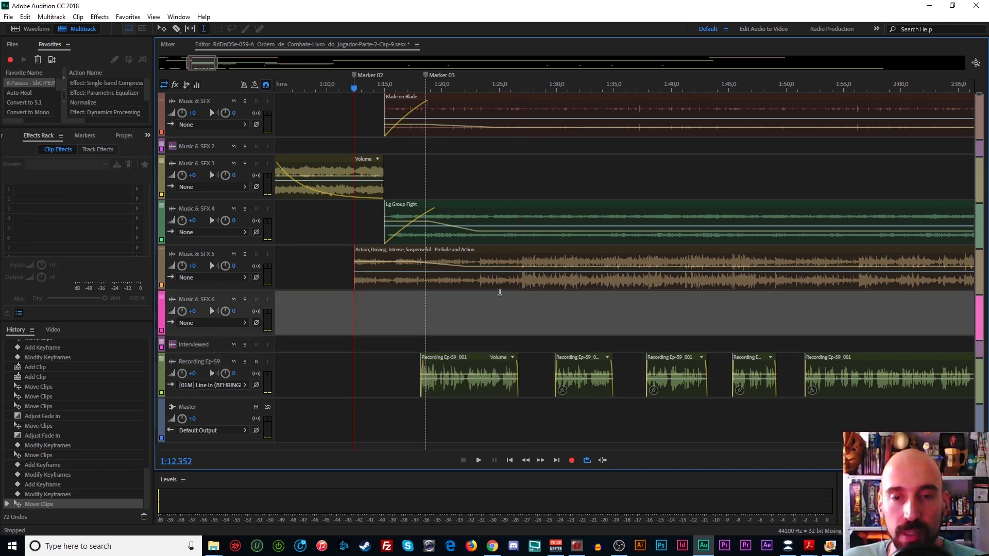
Add a volume keyframe at about 1:27 on the Music & SFX 5 clip and delete its keyframe at about 1:22
{"action": "left_click", "coordinate": [471, 268]}
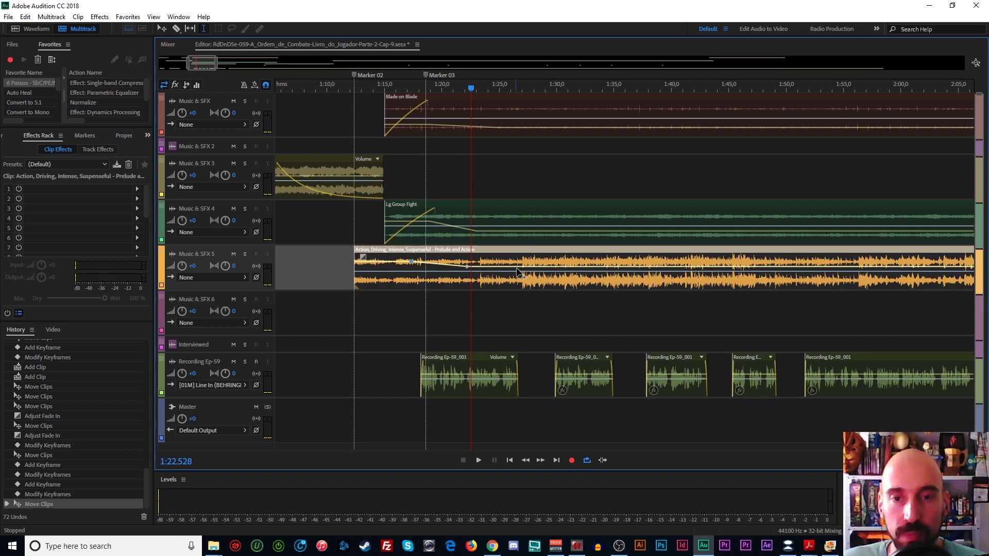
{"action": "left_click", "coordinate": [521, 267]}
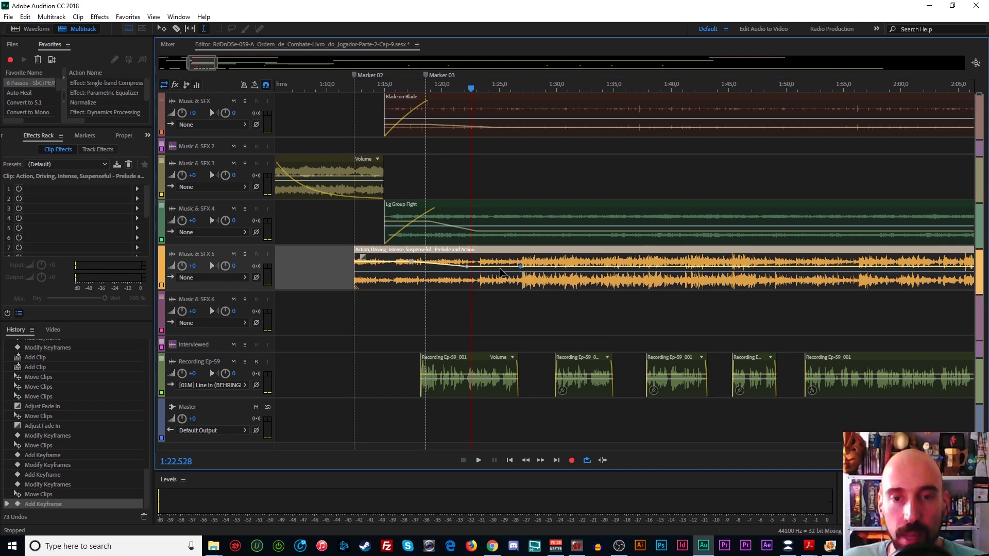
{"action": "right_click", "coordinate": [467, 267]}
{"action": "left_click", "coordinate": [507, 299]}
Play the mix from about 1:10 and, while listening, lower the Lg Group Fight volume keyframe at about 1:19
{"action": "left_click", "coordinate": [324, 311]}
{"action": "key", "text": "space"}
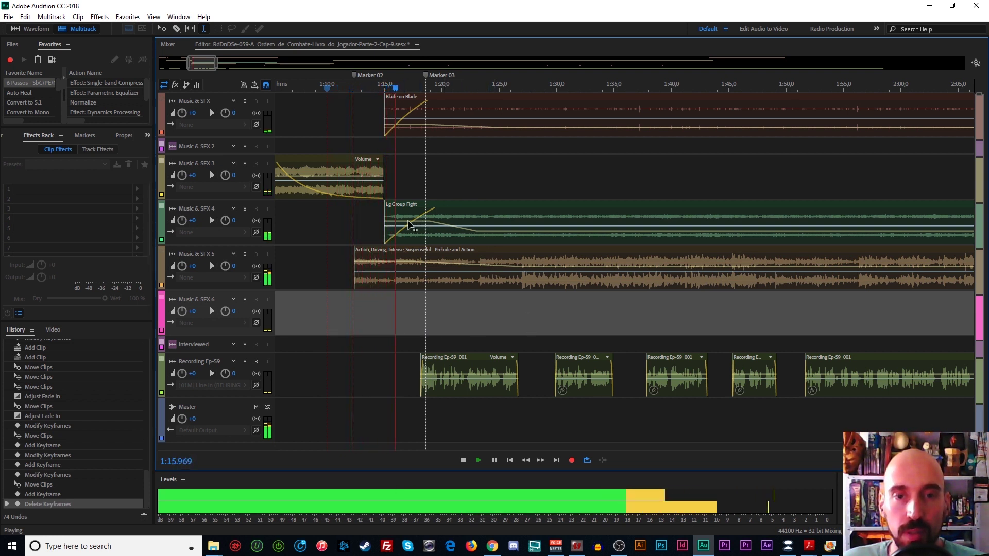
{"action": "left_click_drag", "start_coordinate": [427, 225], "coordinate": [429, 225]}
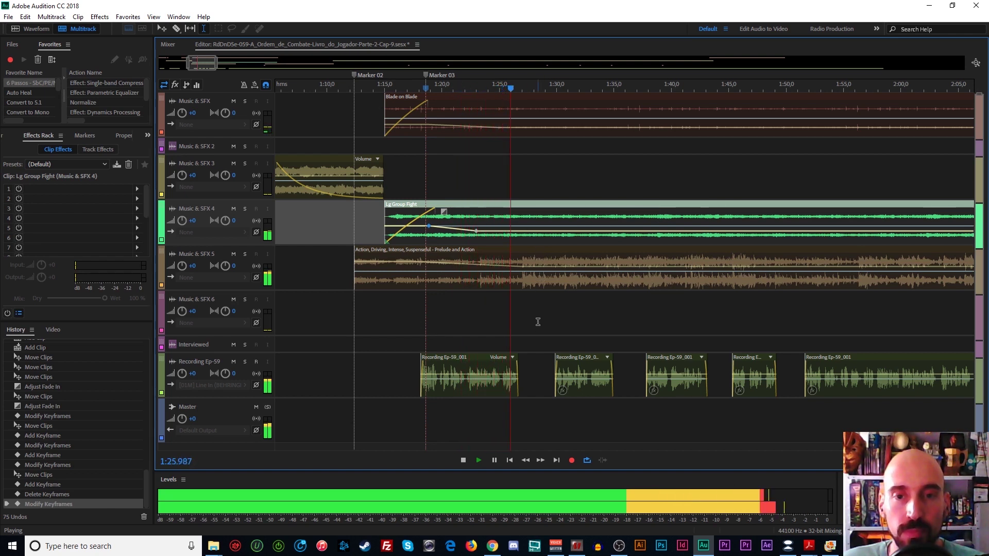
{"action": "left_click", "coordinate": [523, 271]}
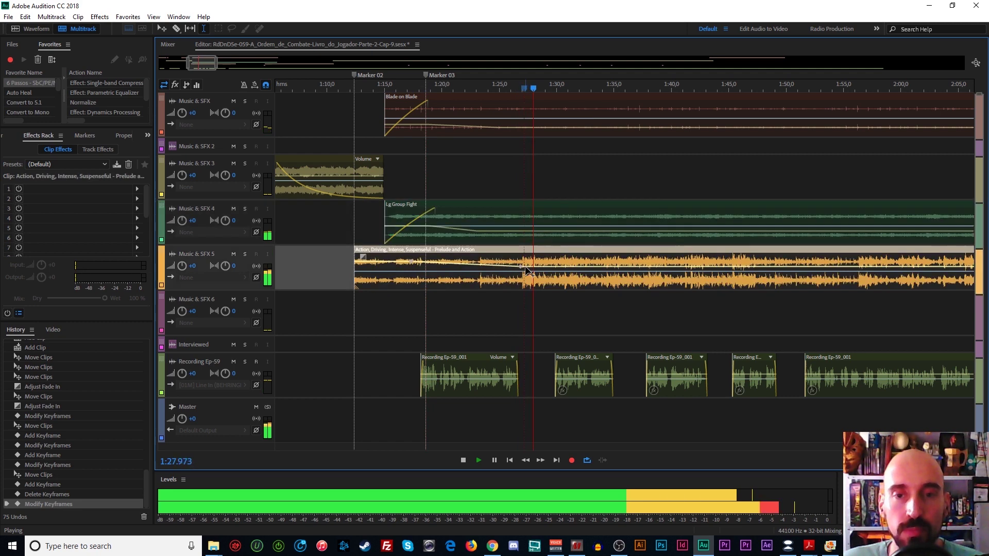
{"action": "key", "text": "space"}
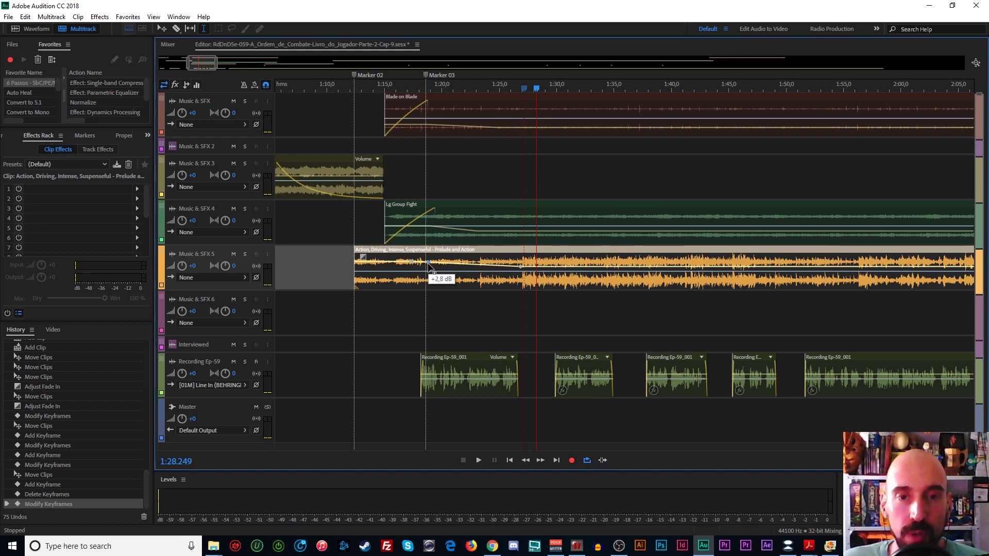
Reshape the Music & SFX 5 volume envelope to fall from about 1:18.5 to 1:23, replacing the keyframe that starts the drop
{"action": "left_click_drag", "start_coordinate": [428, 263], "coordinate": [449, 266]}
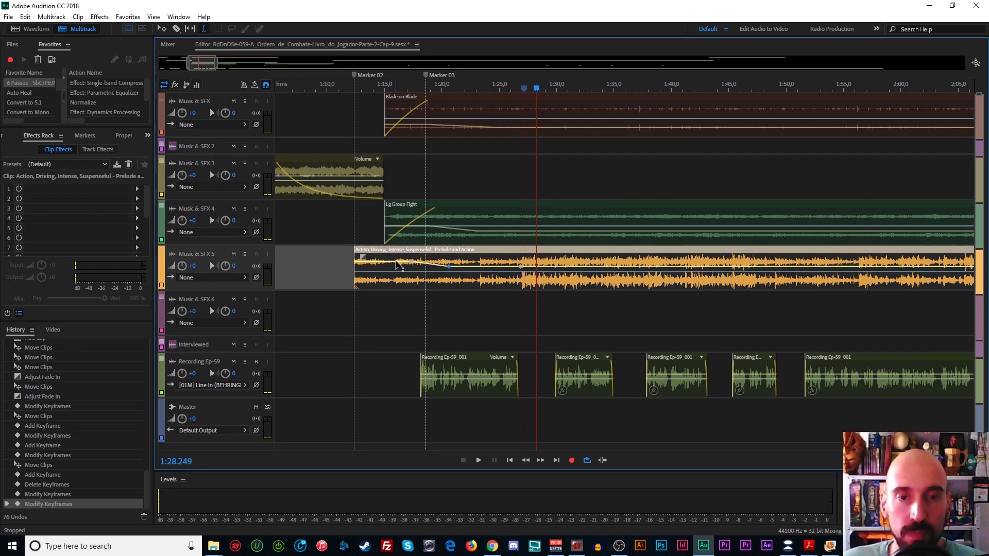
{"action": "left_click", "coordinate": [394, 262]}
{"action": "right_click", "coordinate": [415, 263]}
{"action": "left_click", "coordinate": [441, 294]}
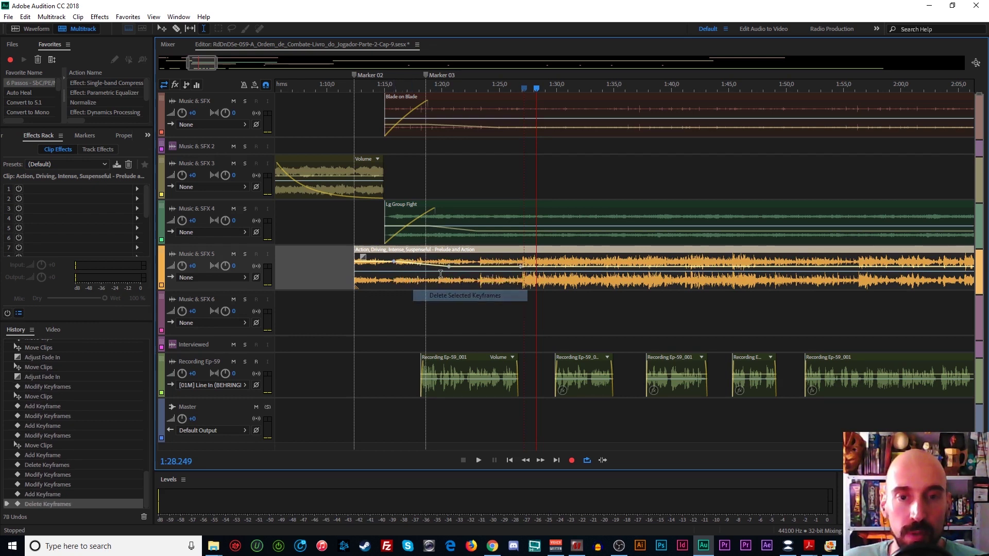
{"action": "left_click_drag", "start_coordinate": [451, 268], "coordinate": [479, 266]}
{"action": "left_click_drag", "start_coordinate": [395, 264], "coordinate": [425, 264]}
Play from about 1:26 and shift the second Recording Ep-59 voice clip to start at about 1:31
{"action": "left_click", "coordinate": [514, 311]}
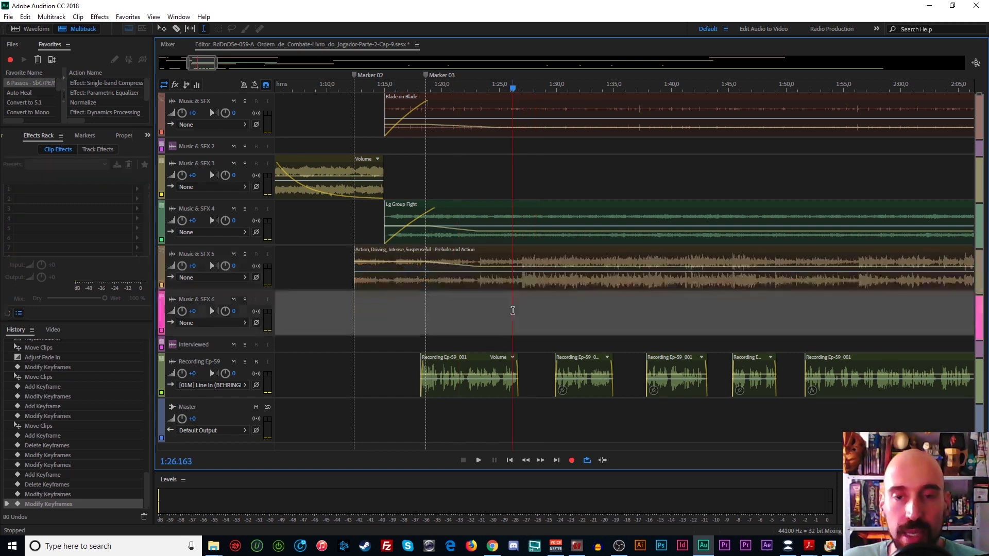
{"action": "key", "text": "space"}
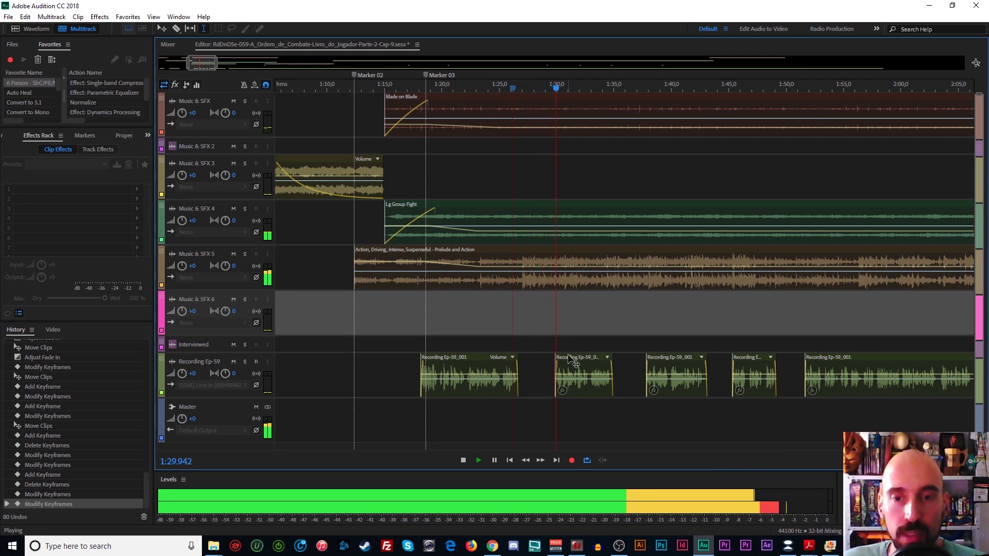
{"action": "left_click_drag", "start_coordinate": [572, 363], "coordinate": [581, 363]}
{"action": "left_click", "coordinate": [541, 306]}
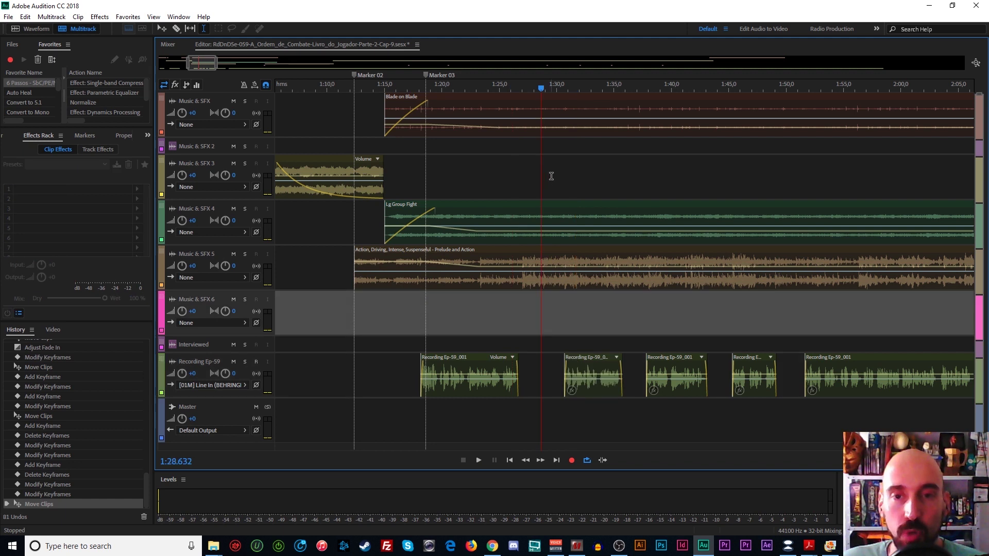
Play the second voice clip from about 1:31 to its end to check it against the background sounds
{"action": "left_click", "coordinate": [552, 177]}
{"action": "left_click", "coordinate": [566, 339]}
{"action": "key", "text": "space"}
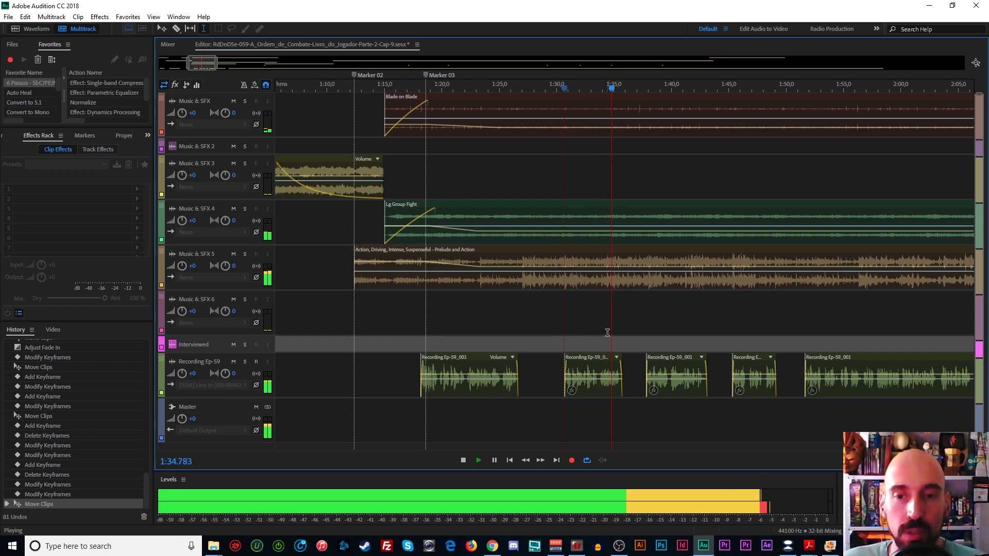
{"action": "key", "text": "space"}
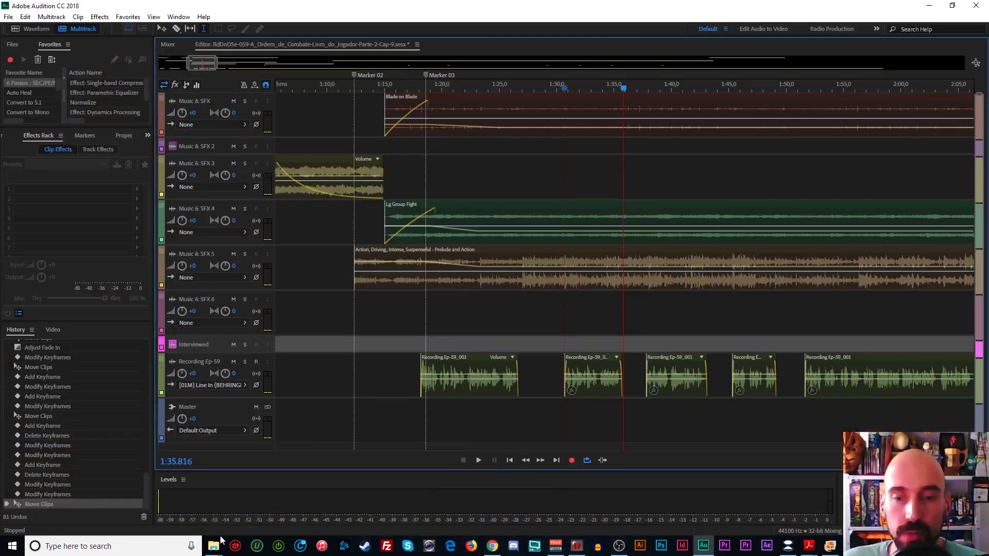
Switch to the Combat folder in File Explorer, preview the Conjuring sound and add it to the Music & SFX 3 track at about 1:58
{"action": "mouse_move", "coordinate": [217, 543]}
{"action": "left_click", "coordinate": [298, 500]}
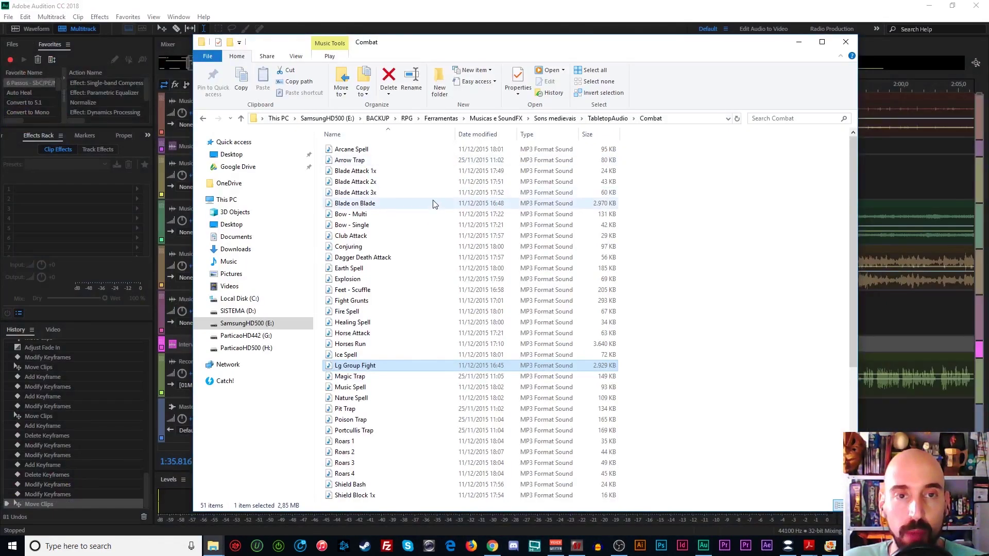
{"action": "left_click", "coordinate": [346, 250]}
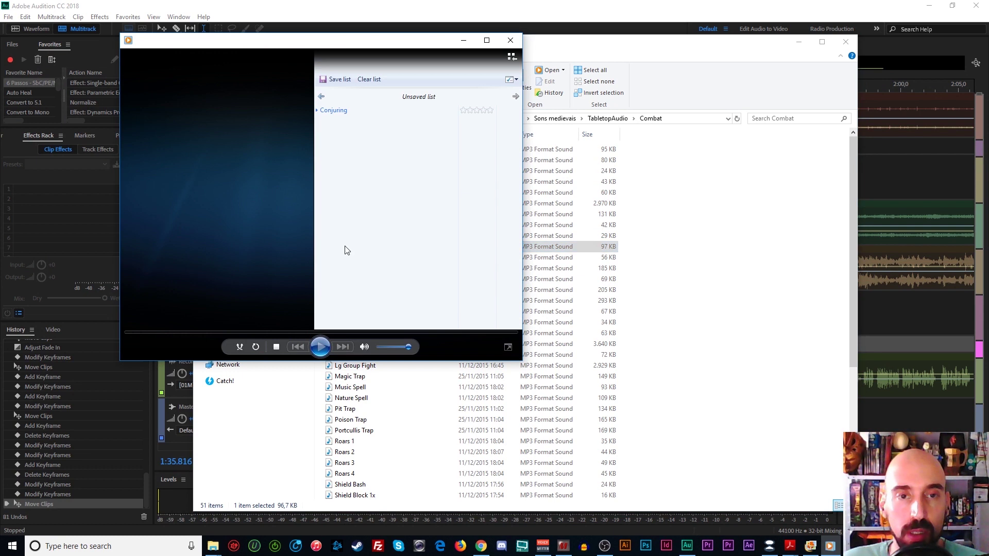
{"action": "left_click", "coordinate": [510, 41]}
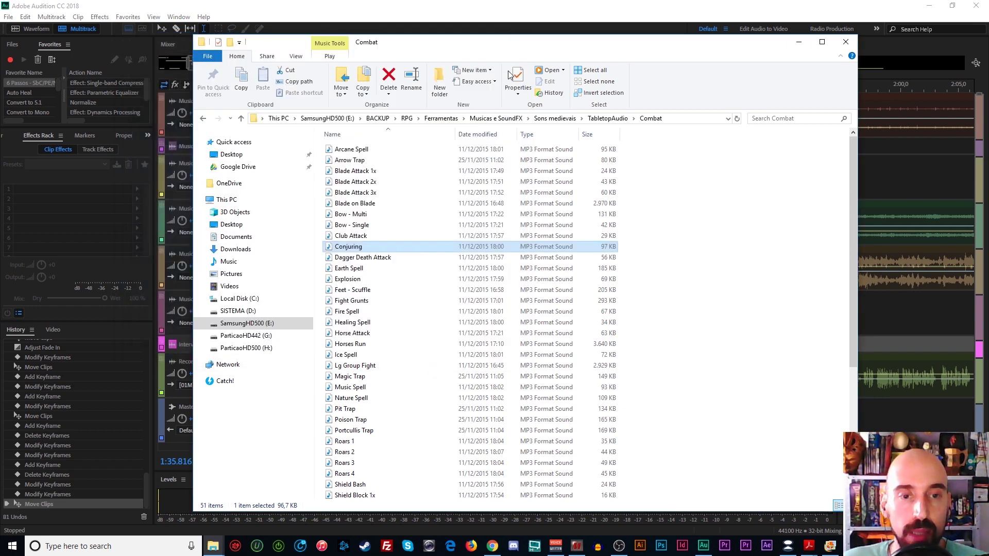
{"action": "left_click_drag", "start_coordinate": [340, 251], "coordinate": [880, 185]}
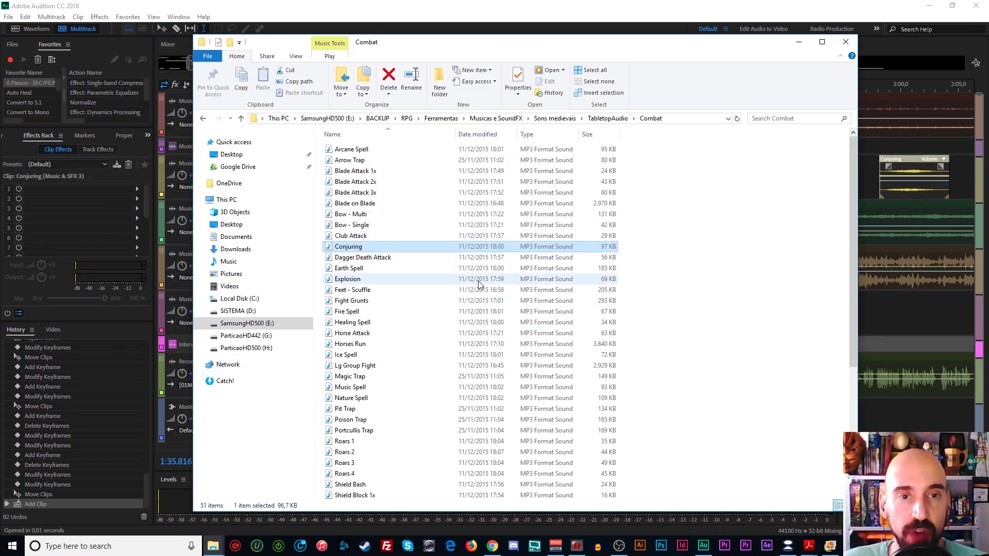
Preview the Fire Spell sound and add it to the Music & SFX 3 track at about 2:05
{"action": "left_click", "coordinate": [344, 314]}
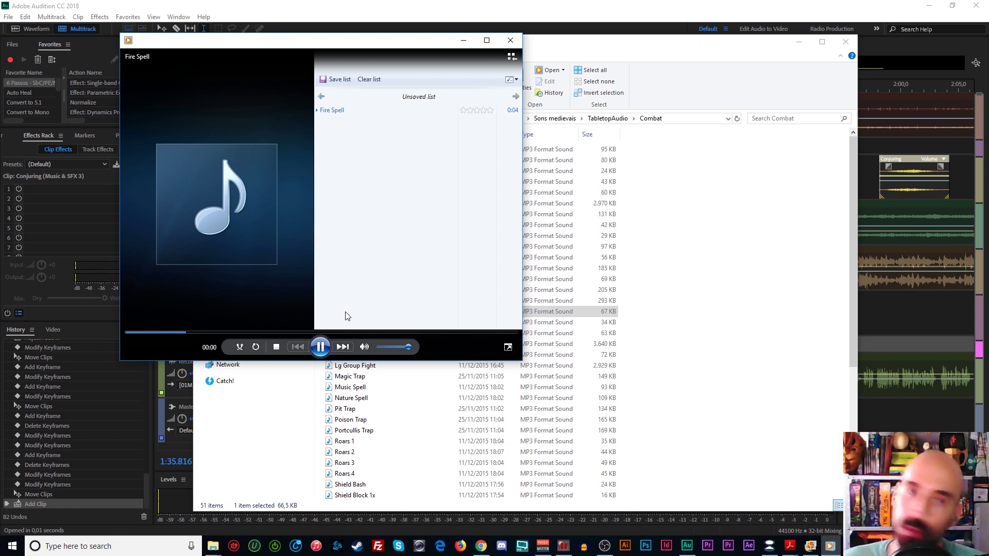
{"action": "left_click", "coordinate": [510, 40]}
{"action": "left_click_drag", "start_coordinate": [403, 309], "coordinate": [957, 178]}
{"action": "left_click", "coordinate": [798, 41]}
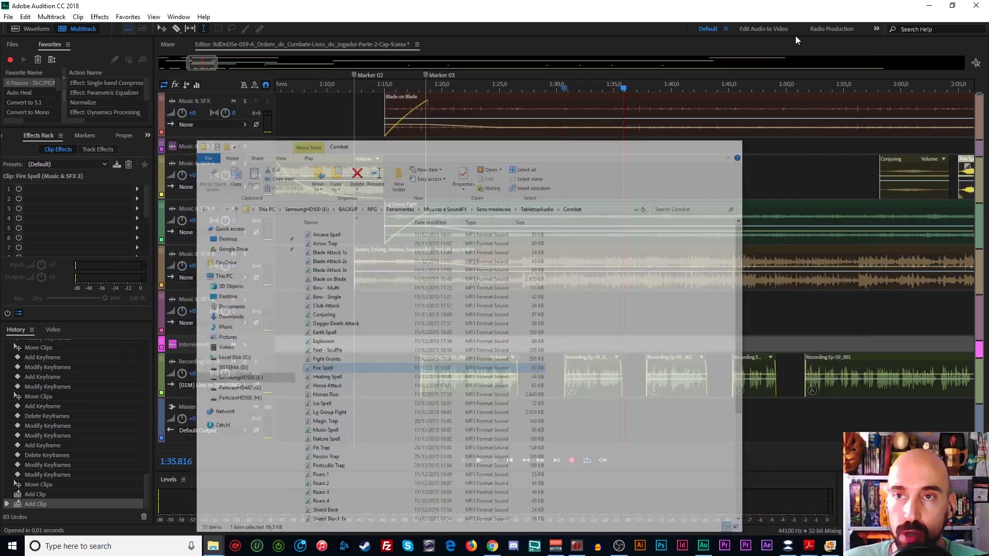
Back in Audition, move Conjuring to start at about 1:25.5 and Fire Spell onto Music & SFX 6 at about 1:32
{"action": "left_click_drag", "start_coordinate": [896, 165], "coordinate": [520, 191]}
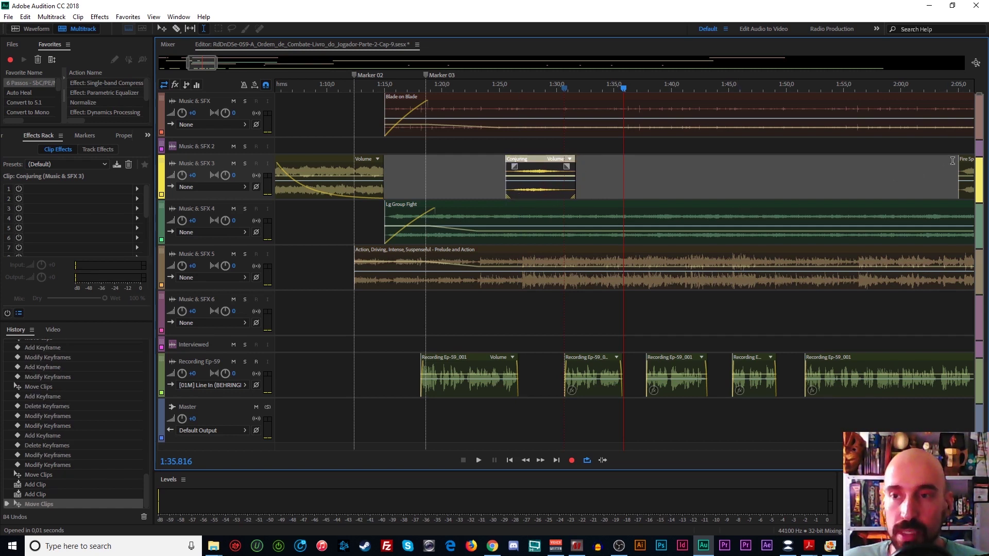
{"action": "left_click_drag", "start_coordinate": [975, 166], "coordinate": [555, 312]}
{"action": "left_click_drag", "start_coordinate": [543, 309], "coordinate": [558, 318]}
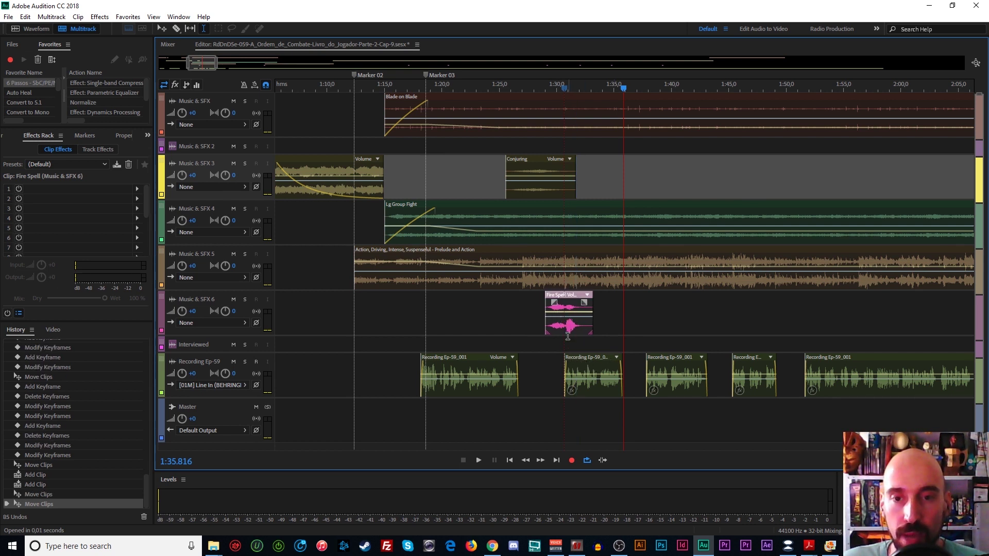
{"action": "left_click_drag", "start_coordinate": [558, 298], "coordinate": [588, 300]}
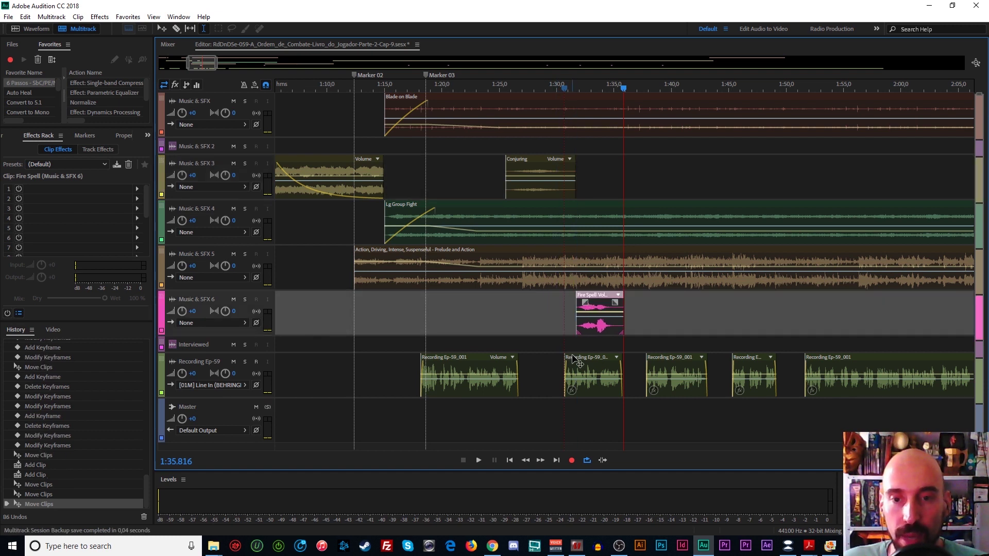
Shift the second Recording Ep-59 voice clip to start at about 1:29 and the Fire Spell clip to start at about 1:33.5
{"action": "left_click_drag", "start_coordinate": [575, 365], "coordinate": [559, 363]}
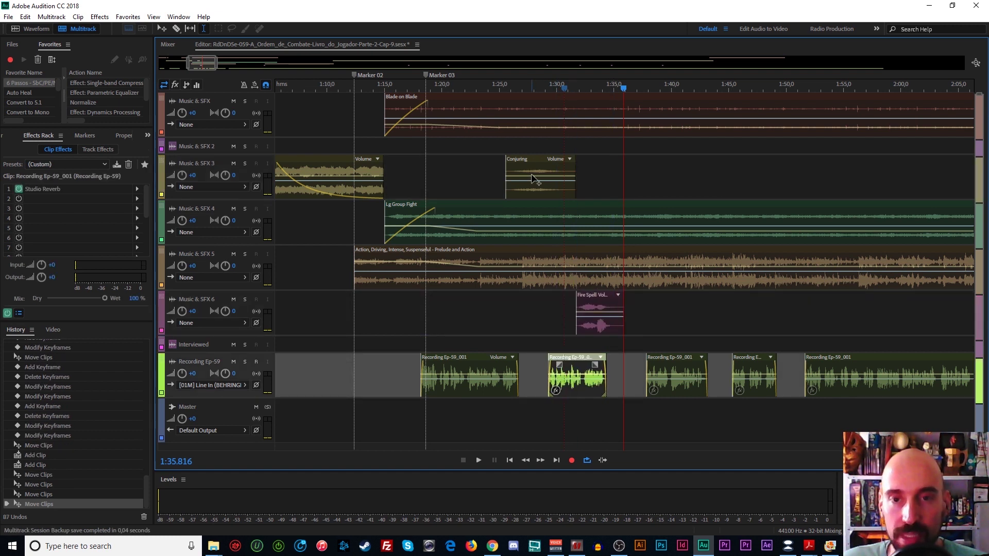
{"action": "left_click", "coordinate": [529, 191]}
{"action": "left_click", "coordinate": [559, 358]}
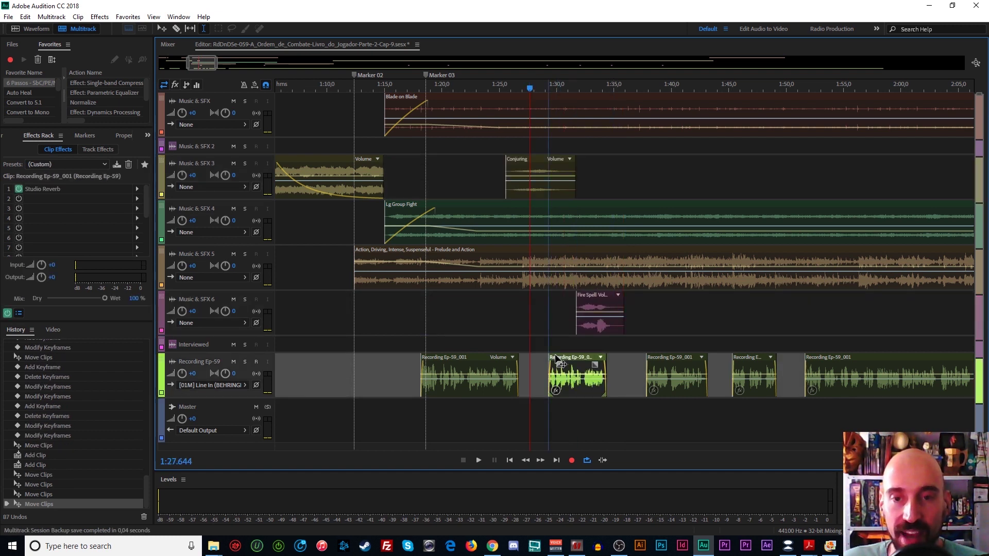
{"action": "left_click_drag", "start_coordinate": [586, 297], "coordinate": [613, 305]}
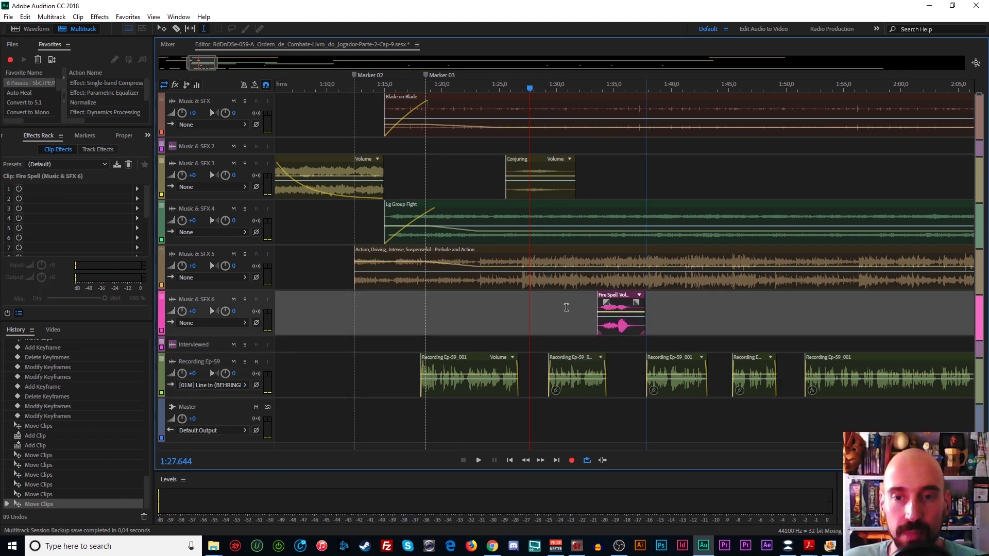
{"action": "left_click", "coordinate": [338, 310]}
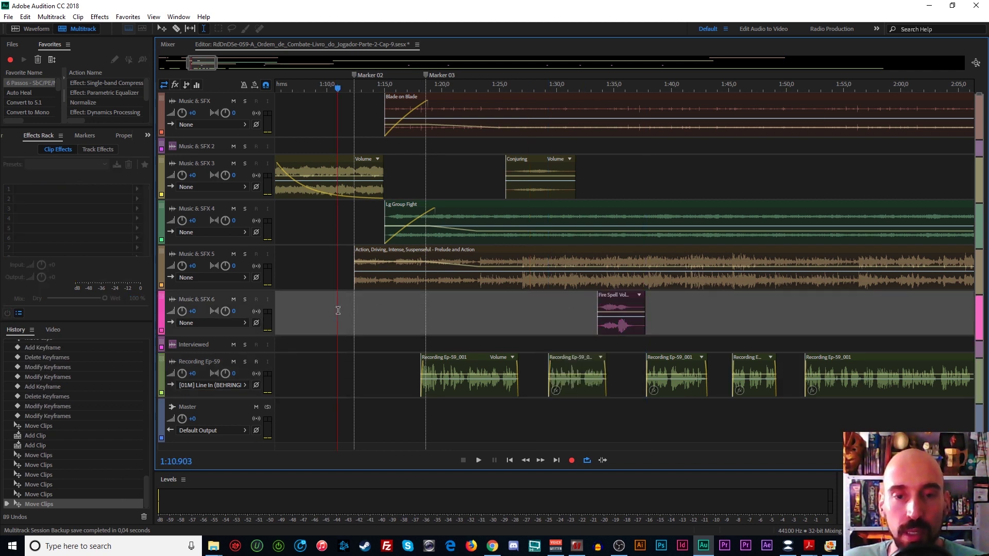
Lower the Music & SFX 5 music's volume envelope between about 1:27 and 1:30 and play the session from about 1:12
{"action": "left_click", "coordinate": [522, 269]}
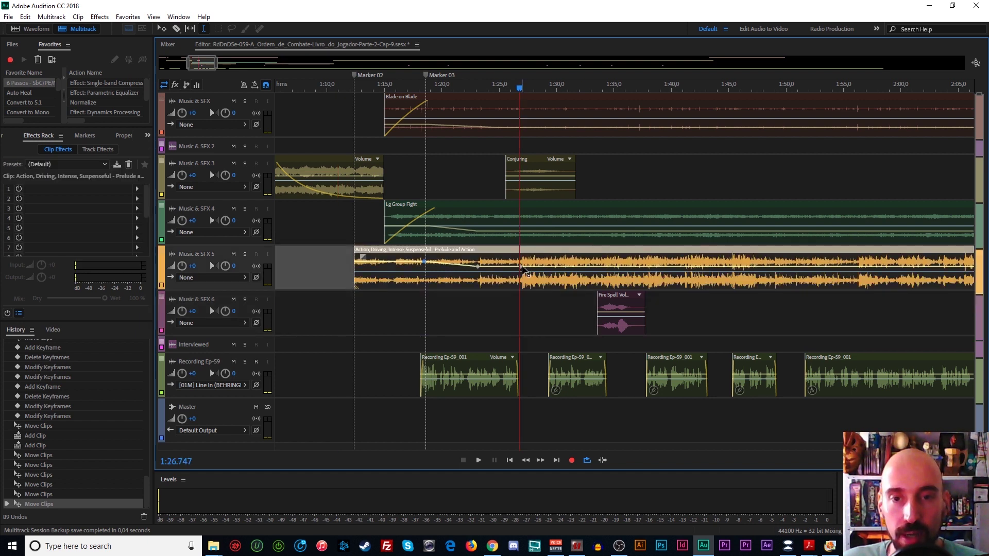
{"action": "left_click_drag", "start_coordinate": [544, 269], "coordinate": [555, 278]}
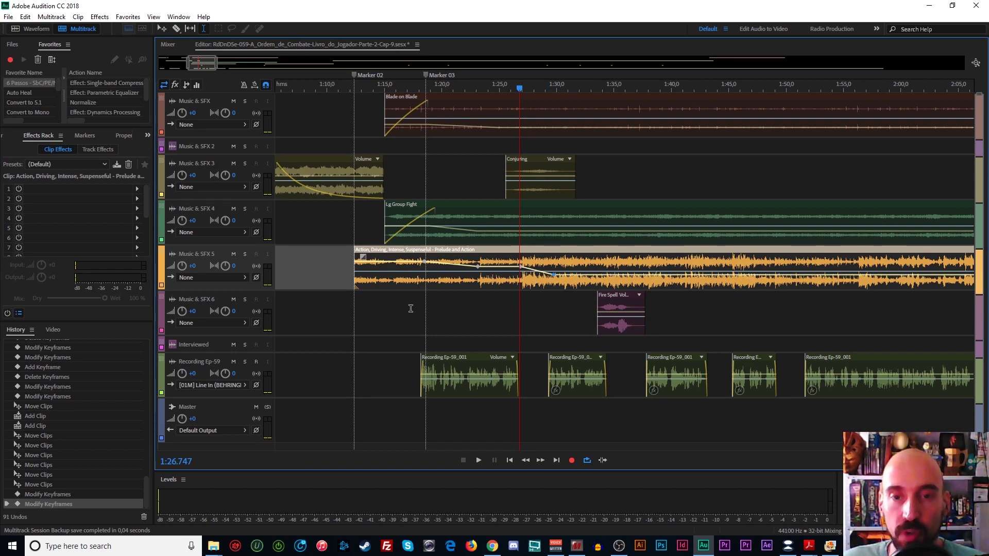
{"action": "left_click", "coordinate": [348, 306]}
{"action": "key", "text": "space"}
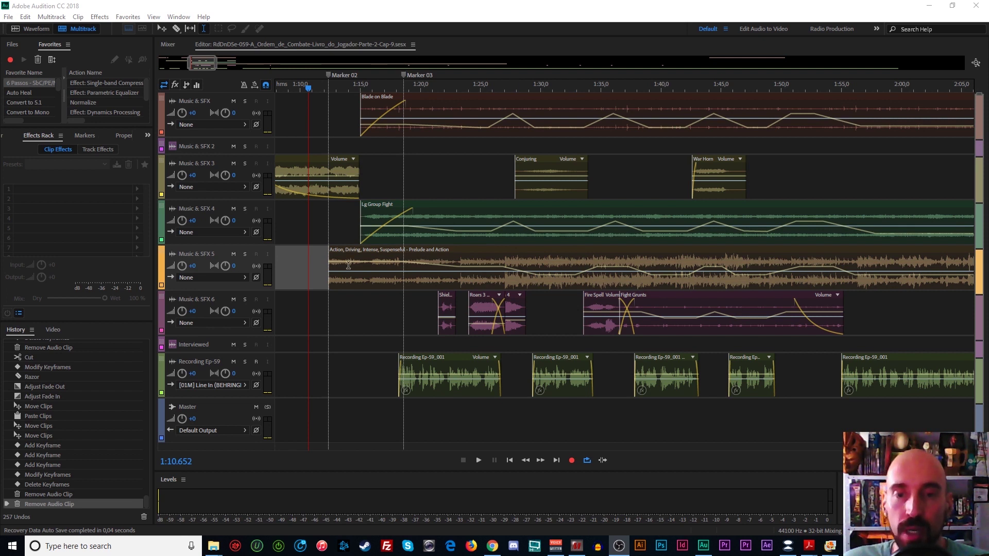
Play the assembled combat scene from about 1:11.5, following the layered voice, music and effects through to about 2:47
{"action": "left_click", "coordinate": [314, 268]}
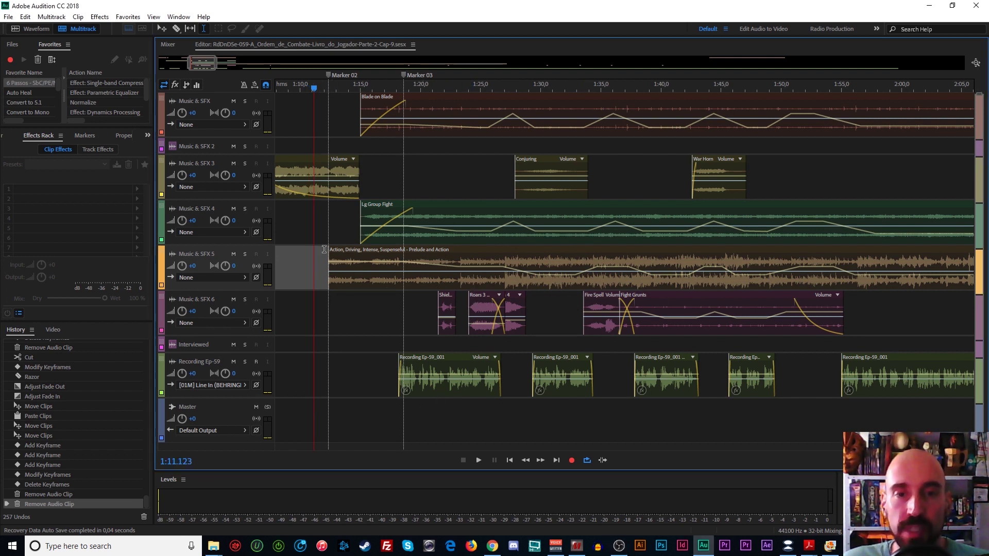
{"action": "left_click", "coordinate": [431, 361]}
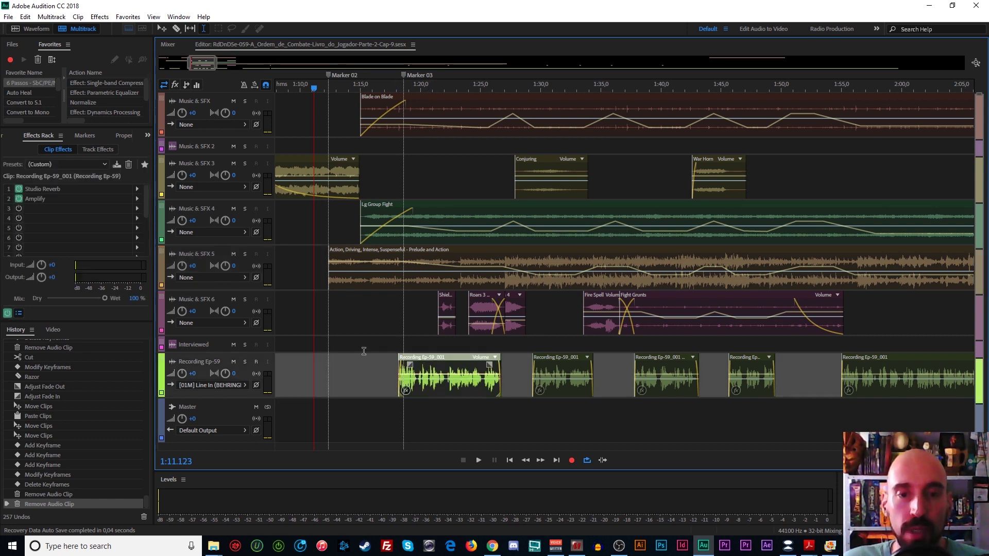
{"action": "left_click", "coordinate": [319, 303]}
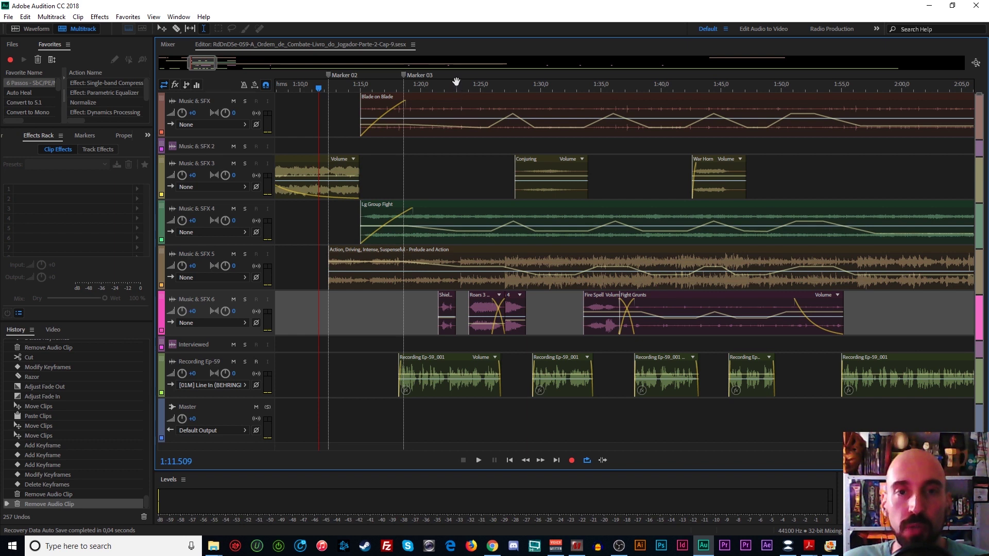
{"action": "left_click_drag", "start_coordinate": [456, 81], "coordinate": [443, 81]}
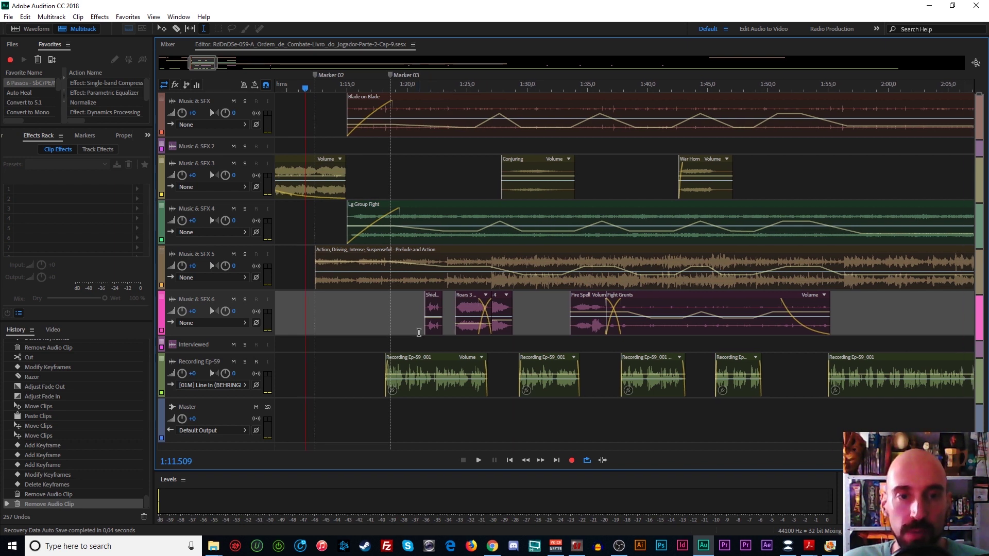
{"action": "key", "text": "space"}
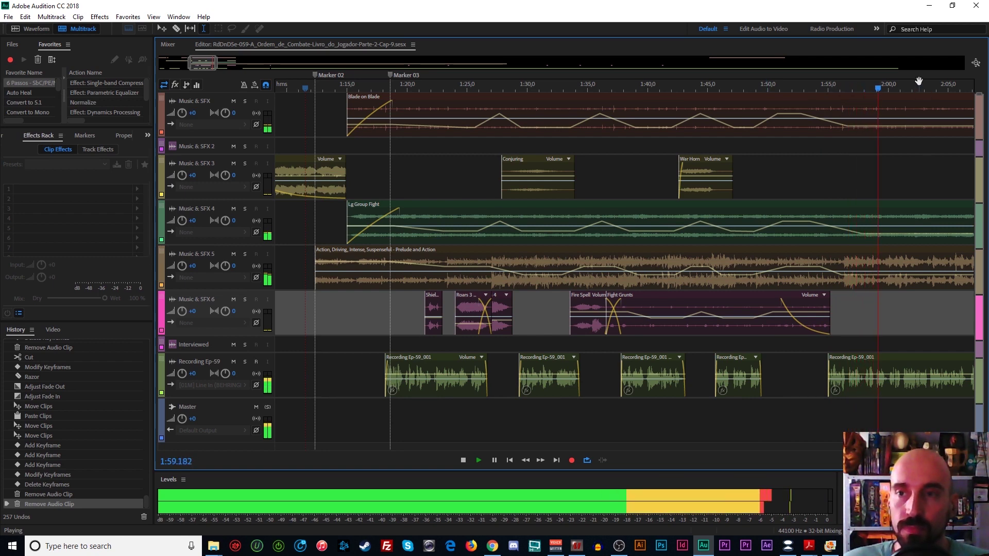
{"action": "scroll", "coordinate": [487, 103], "scroll_direction": "right", "scroll_amount": 5}
{"action": "scroll", "coordinate": [487, 103], "scroll_direction": "right", "scroll_amount": 1}
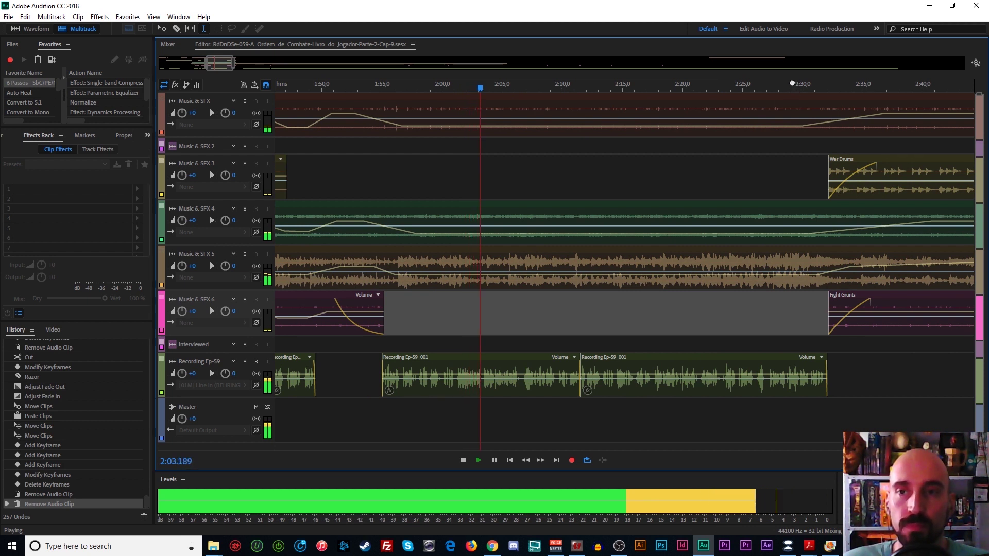
{"action": "scroll", "coordinate": [652, 96], "scroll_direction": "right", "scroll_amount": 2}
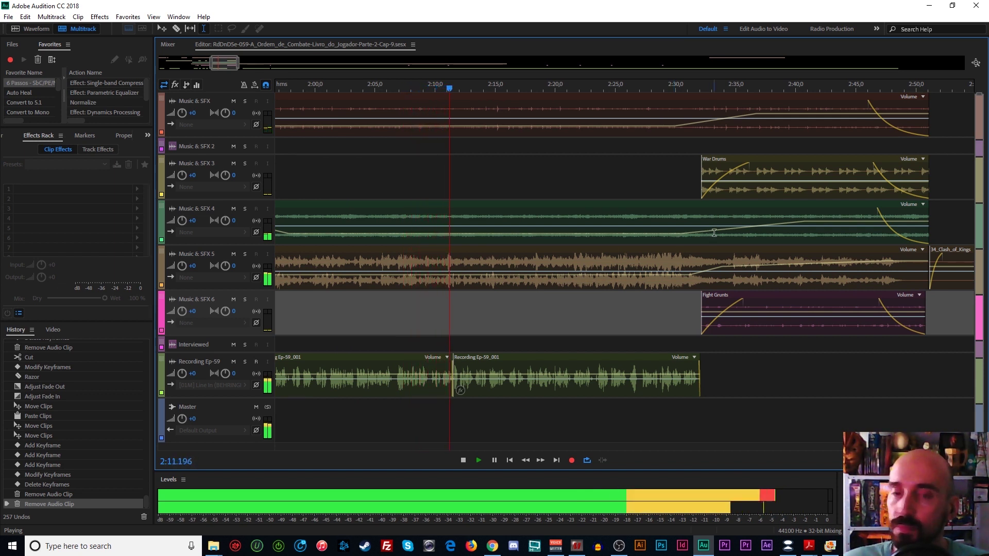
{"action": "left_click_drag", "start_coordinate": [751, 81], "coordinate": [608, 98]}
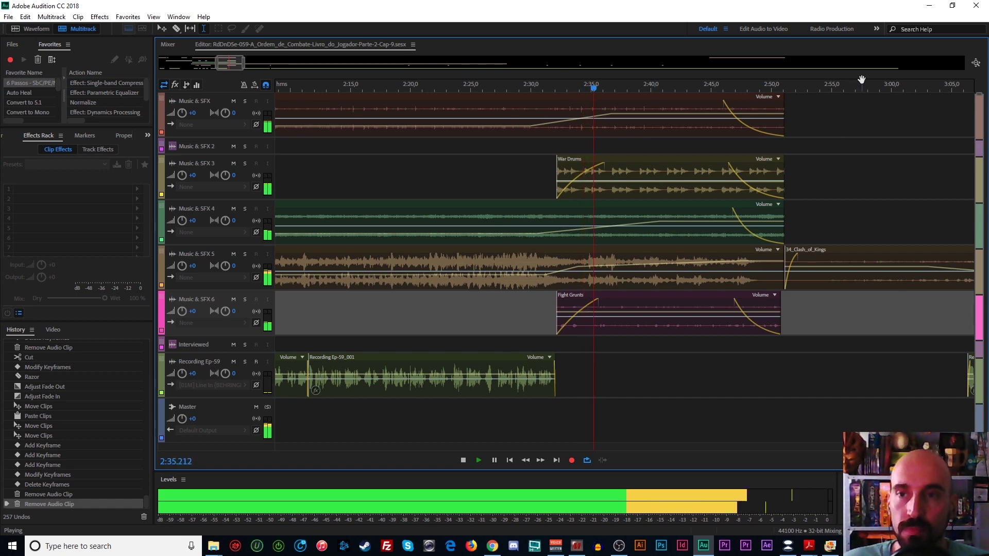
{"action": "left_click_drag", "start_coordinate": [862, 80], "coordinate": [618, 82]}
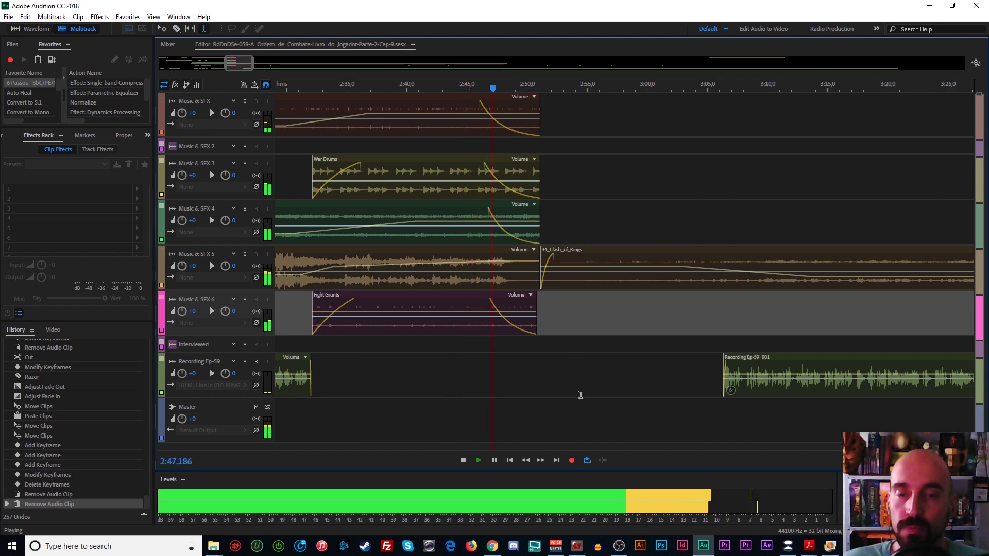
Lengthen the 34_Clash_of_Kings fade-in to about 5 seconds and start the second Fight Grunts clip's fade-out at about 2:45
{"action": "left_click_drag", "start_coordinate": [554, 254], "coordinate": [609, 276]}
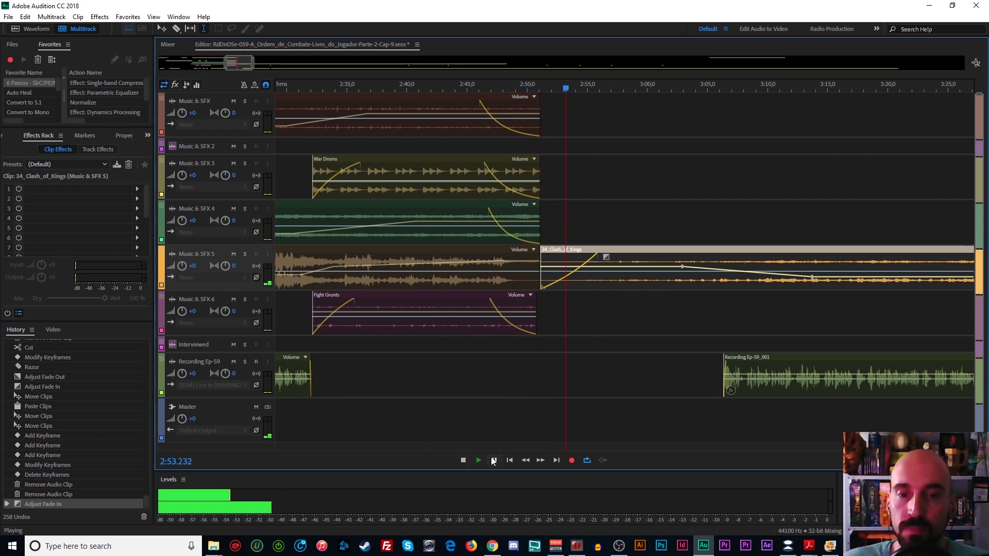
{"action": "key", "text": "space"}
{"action": "left_click_drag", "start_coordinate": [482, 302], "coordinate": [461, 303]}
Lengthen the fade-outs of the Lg Group Fight, War Drums and Music & SFX track clips so they start around 2:45
{"action": "left_click", "coordinate": [483, 212]}
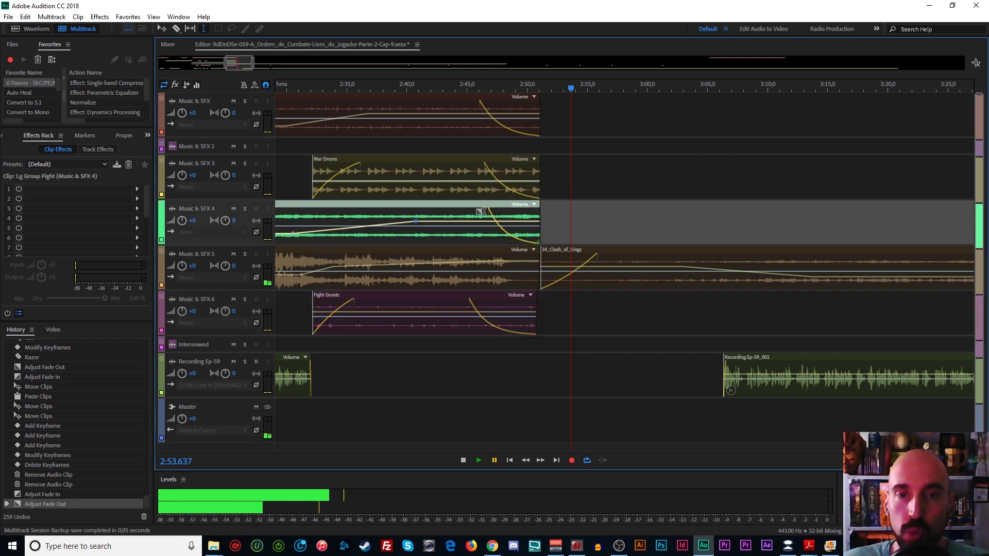
{"action": "left_click_drag", "start_coordinate": [481, 212], "coordinate": [459, 211]}
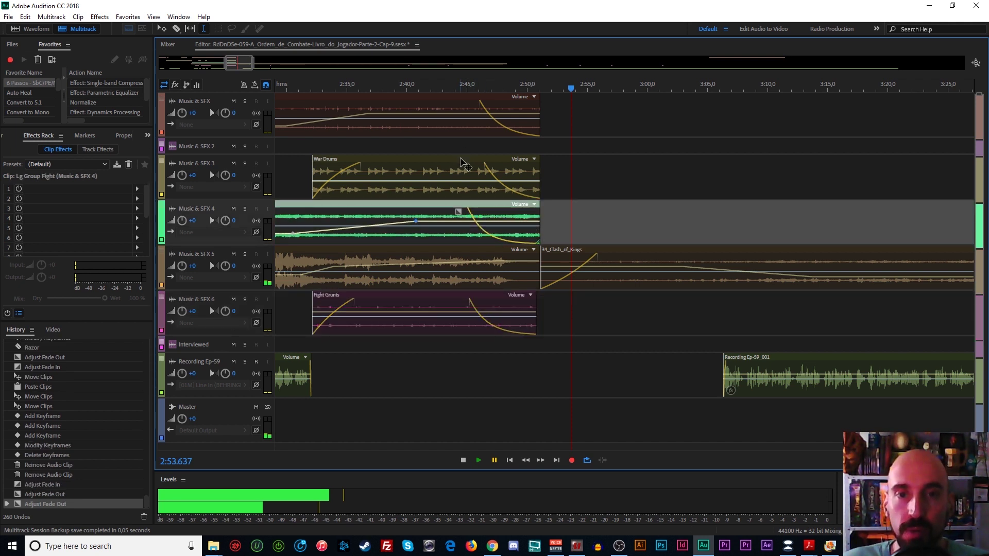
{"action": "left_click", "coordinate": [463, 164]}
{"action": "left_click_drag", "start_coordinate": [483, 165], "coordinate": [452, 169]}
{"action": "left_click", "coordinate": [463, 102]}
{"action": "left_click_drag", "start_coordinate": [479, 102], "coordinate": [449, 113]}
Play the transition from the fading battle sounds into 34_Clash_of_Kings, up to the voice entry at about 3:06
{"action": "left_click", "coordinate": [450, 361]}
{"action": "key", "text": "space"}
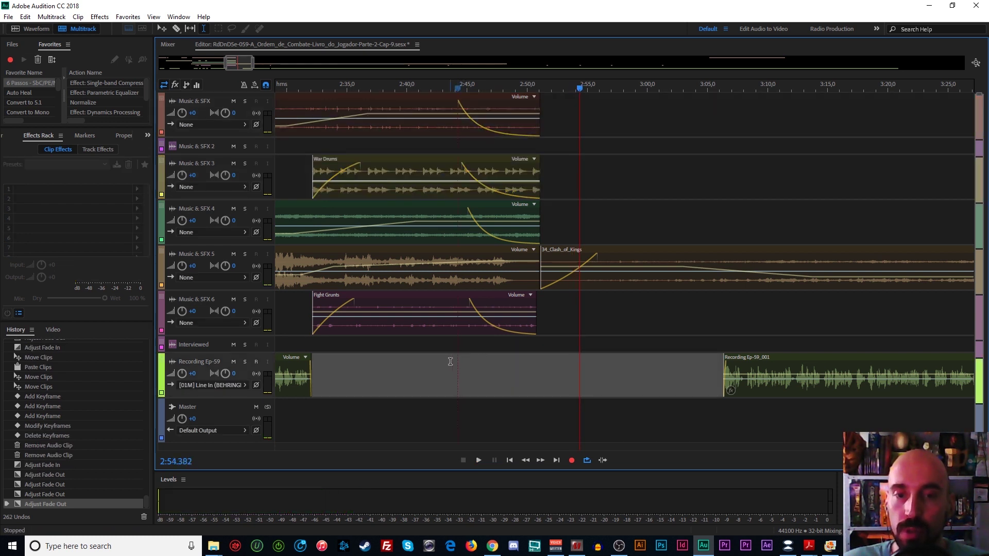
{"action": "key", "text": "space"}
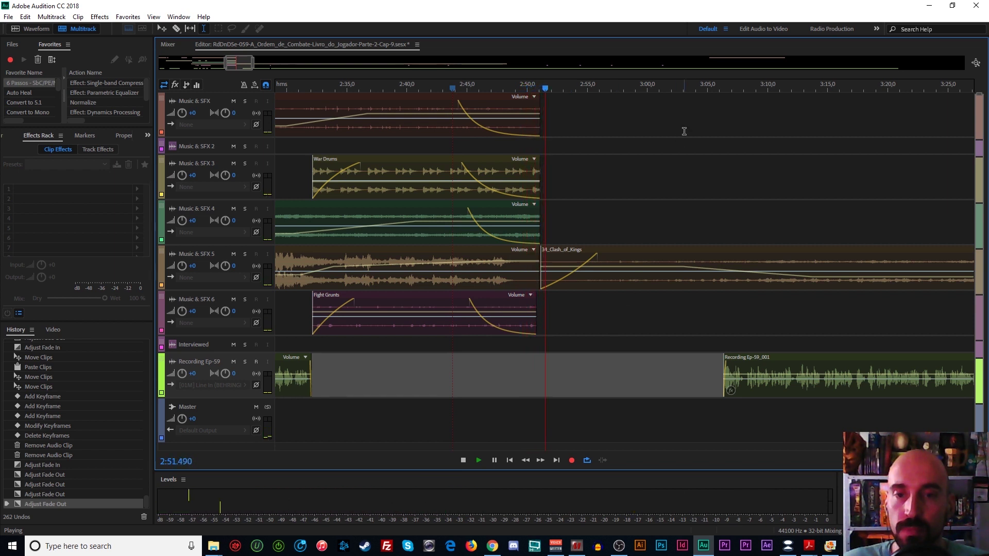
{"action": "left_click_drag", "start_coordinate": [710, 83], "coordinate": [548, 84]}
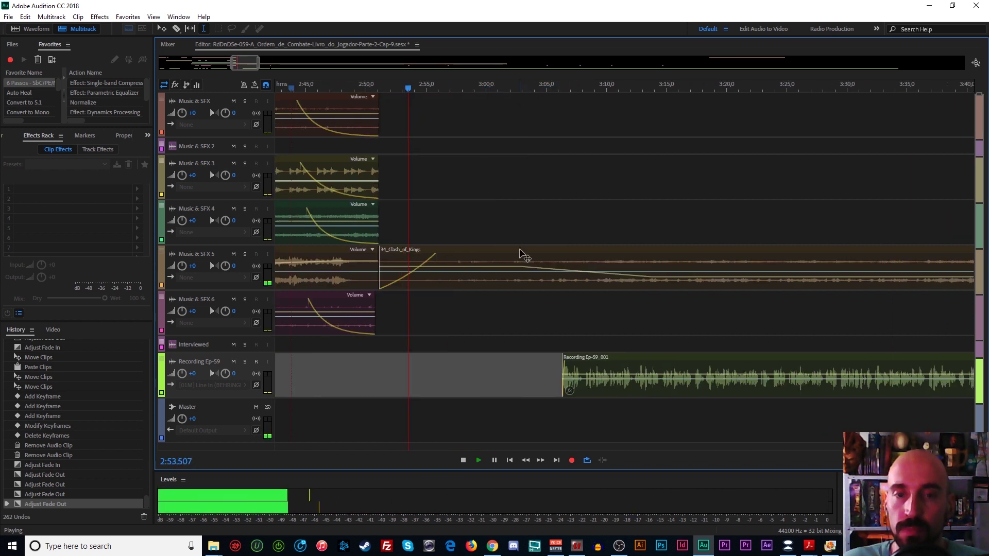
{"action": "key", "text": "space"}
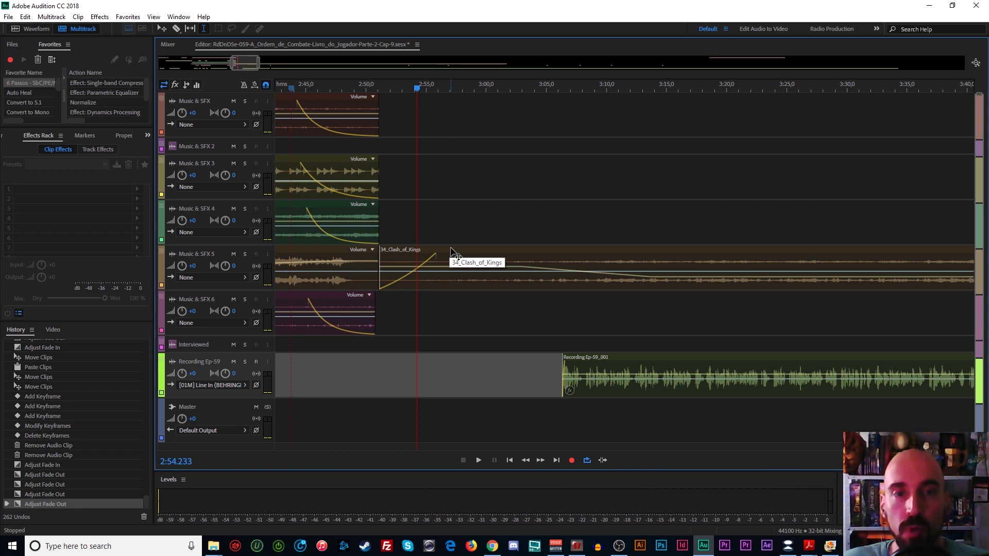
{"action": "left_click", "coordinate": [481, 228]}
{"action": "key", "text": "space"}
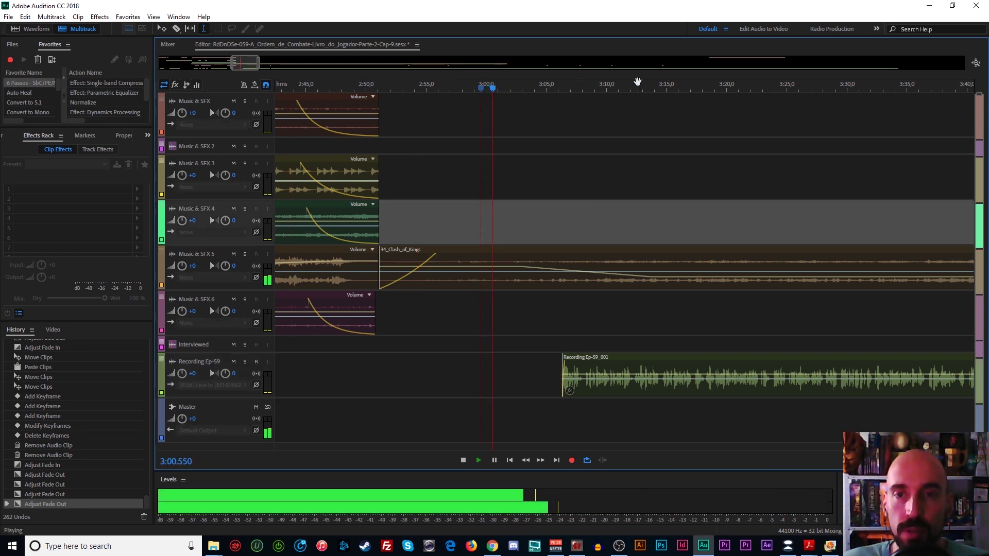
{"action": "left_click_drag", "start_coordinate": [637, 82], "coordinate": [493, 203]}
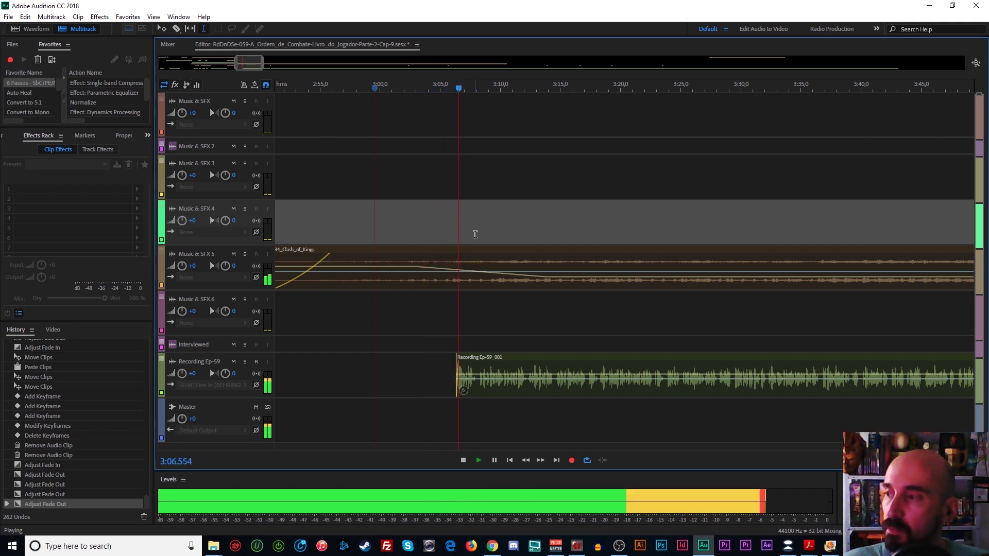
{"action": "key", "text": "space"}
Check the balance of voice over the lowered 34_Clash_of_Kings music by playing from about 3:13
{"action": "left_click_drag", "start_coordinate": [761, 82], "coordinate": [541, 92]}
{"action": "scroll", "coordinate": [676, 306], "scroll_direction": "down", "scroll_amount": 5}
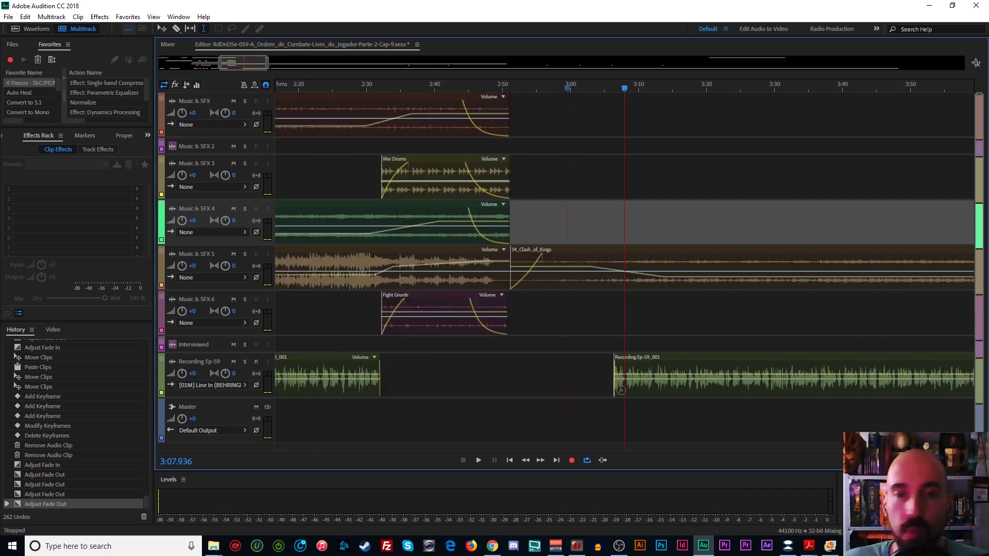
{"action": "left_click_drag", "start_coordinate": [759, 79], "coordinate": [535, 82]}
{"action": "scroll", "coordinate": [350, 319], "scroll_direction": "up", "scroll_amount": 5}
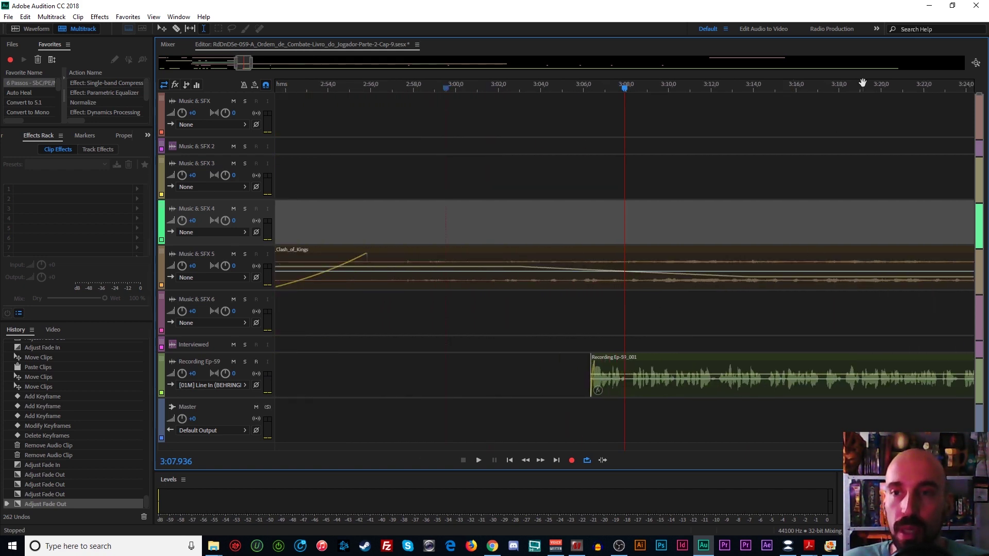
{"action": "left_click_drag", "start_coordinate": [863, 83], "coordinate": [601, 286]}
{"action": "left_click", "coordinate": [485, 212]}
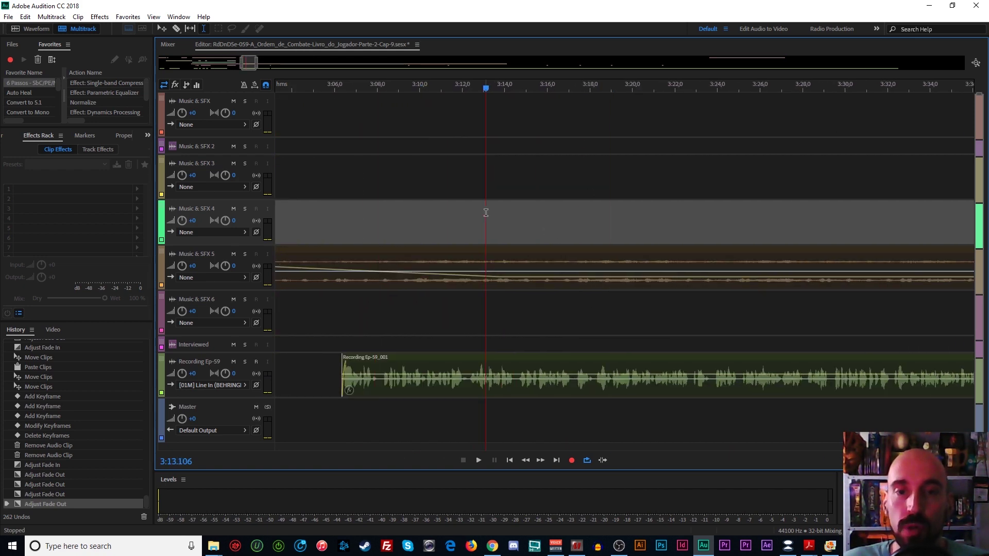
{"action": "key", "text": "space"}
{"action": "scroll", "coordinate": [857, 83], "scroll_direction": "down", "scroll_amount": 4}
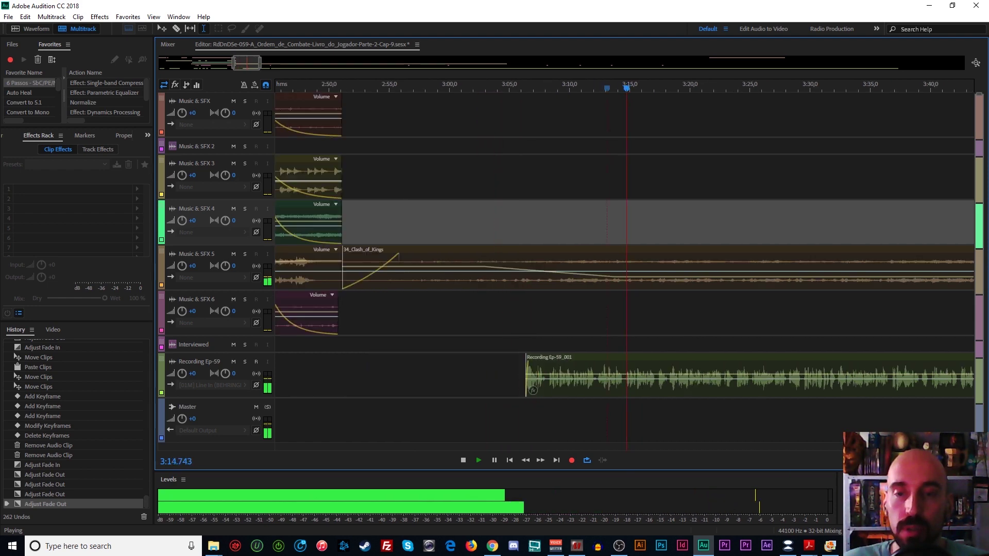
{"action": "left_click_drag", "start_coordinate": [856, 82], "coordinate": [631, 192]}
{"action": "key", "text": "space"}
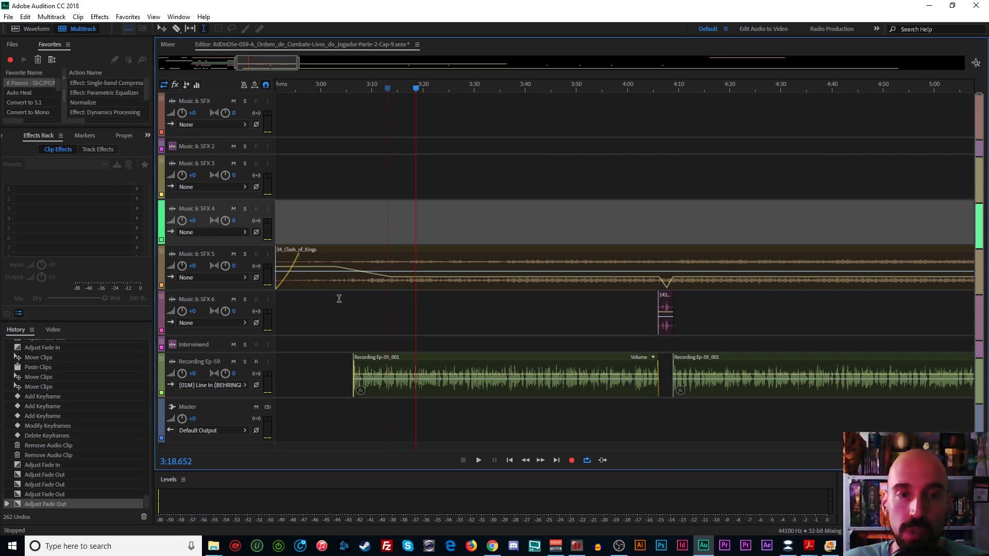
{"action": "key", "text": "space"}
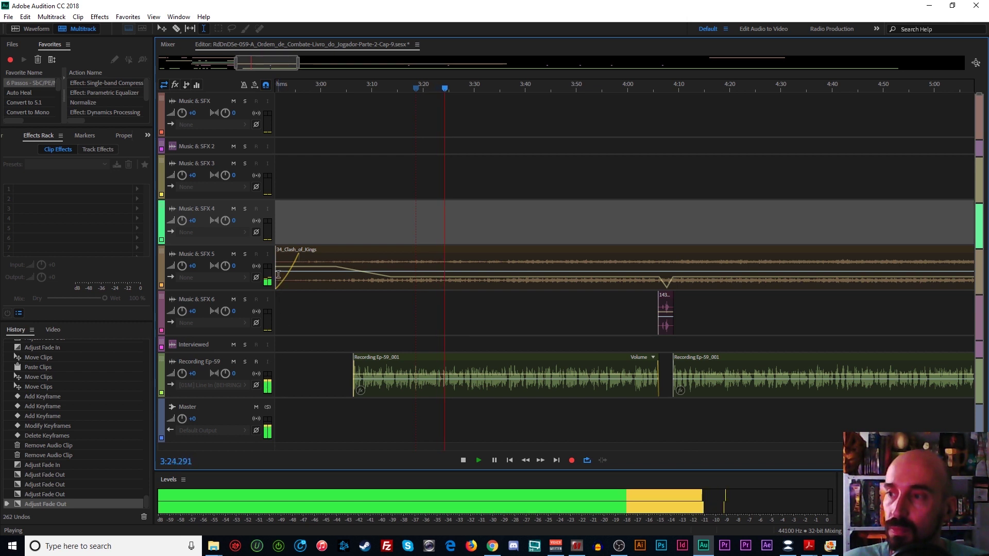
Examine the 143-SFX-Weapon-SwordHit2 effect and its music volume dip near 4:07, playing from about 4:02.6
{"action": "left_click", "coordinate": [554, 327]}
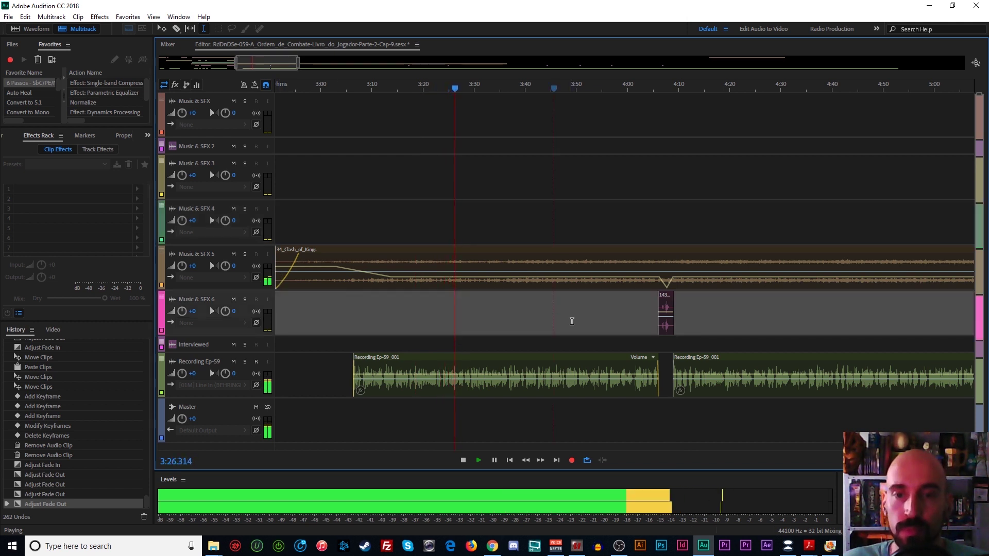
{"action": "left_click", "coordinate": [627, 330]}
{"action": "key", "text": "space"}
{"action": "scroll", "coordinate": [823, 178], "scroll_direction": "up", "scroll_amount": 3}
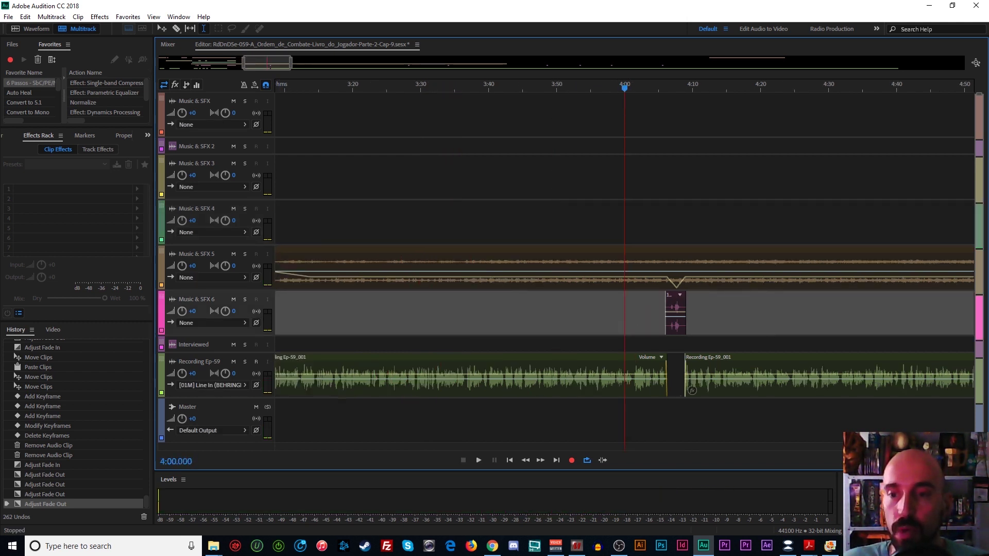
{"action": "left_click_drag", "start_coordinate": [837, 79], "coordinate": [610, 83]}
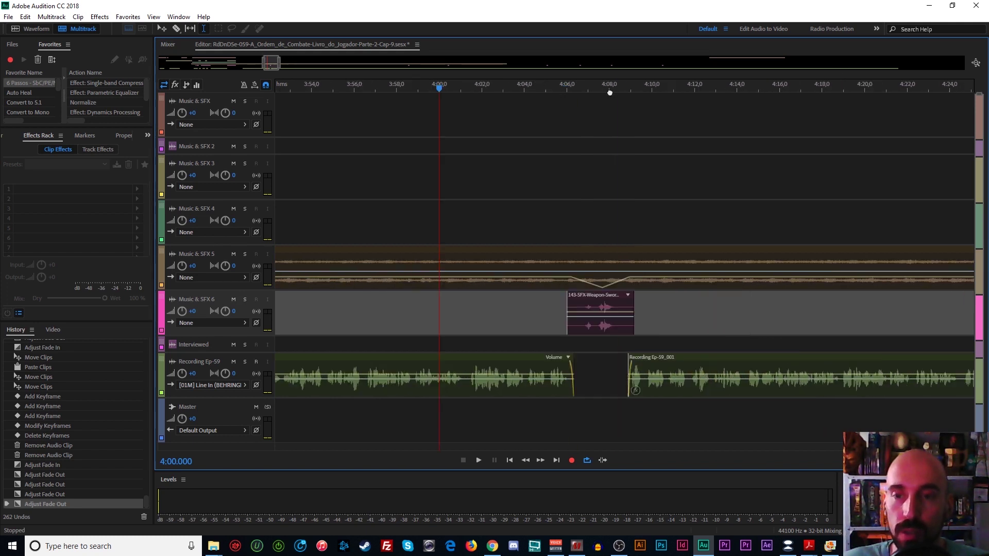
{"action": "key", "text": "equal"}
{"action": "key", "text": "equal"}
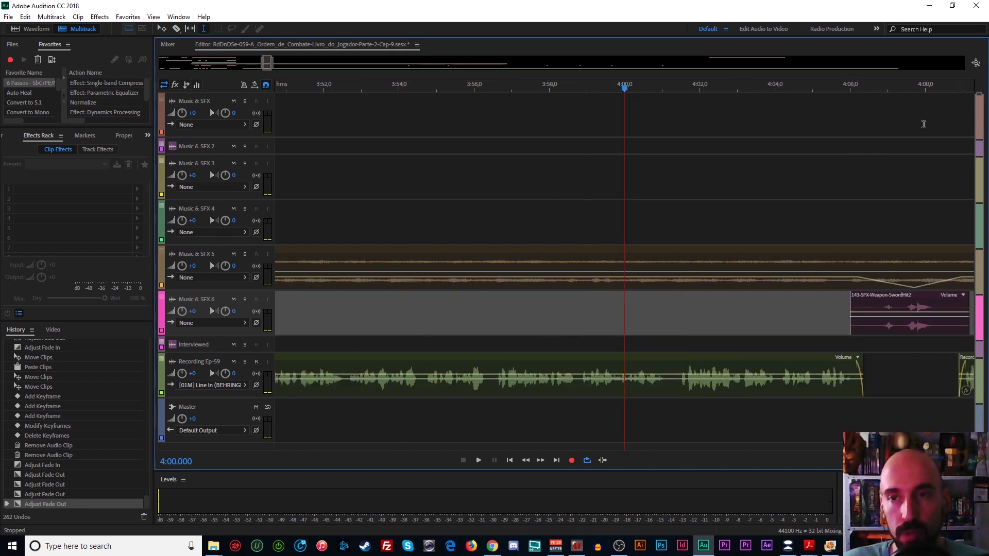
{"action": "left_click_drag", "start_coordinate": [921, 89], "coordinate": [529, 199]}
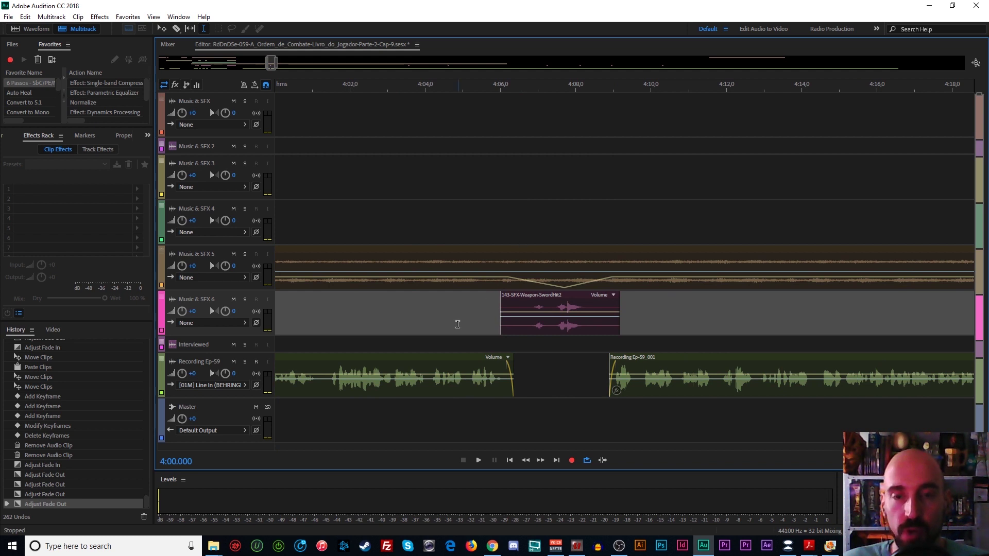
{"action": "left_click", "coordinate": [419, 316]}
{"action": "left_click", "coordinate": [560, 301]}
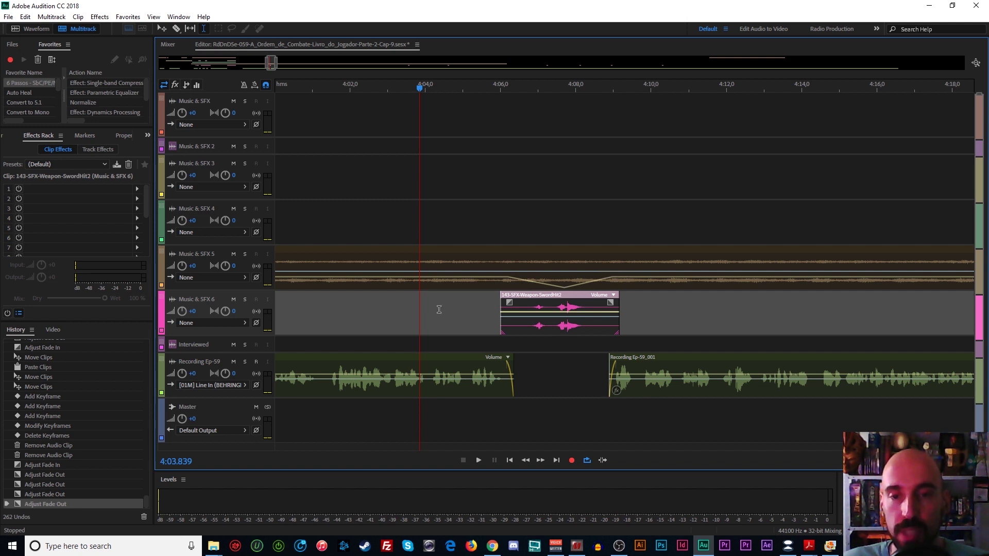
{"action": "left_click", "coordinate": [372, 313]}
{"action": "key", "text": "space"}
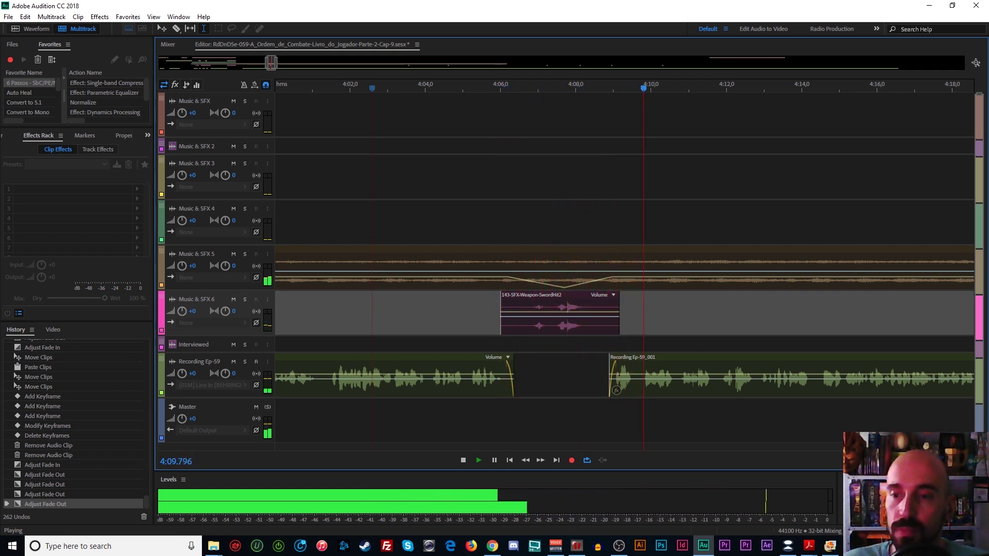
{"action": "scroll", "coordinate": [326, 103], "scroll_direction": "down", "scroll_amount": 5}
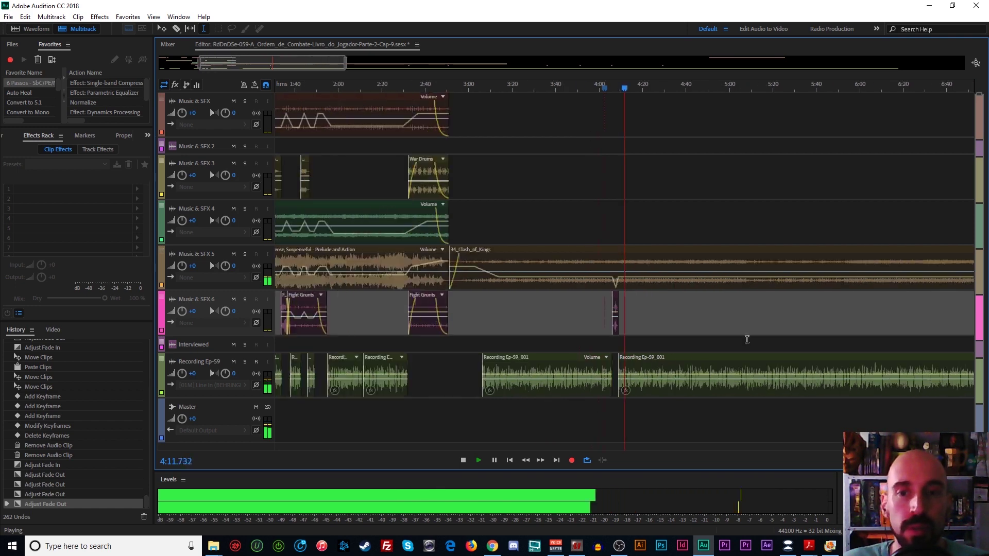
Stop playback and review the whole arrangement, from the opening scenes to the end of the voice recording past 27:00
{"action": "key", "text": "space"}
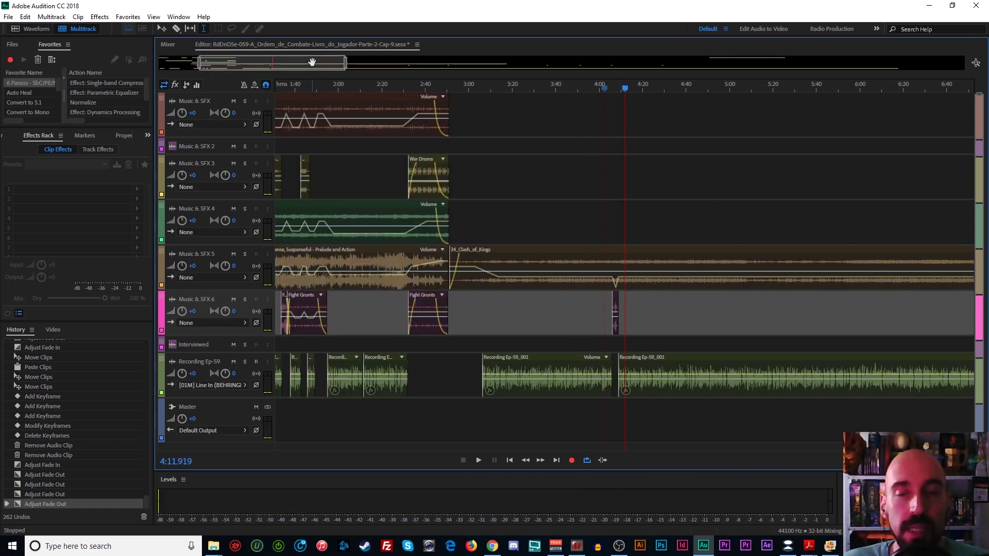
{"action": "left_click_drag", "start_coordinate": [312, 62], "coordinate": [274, 62]}
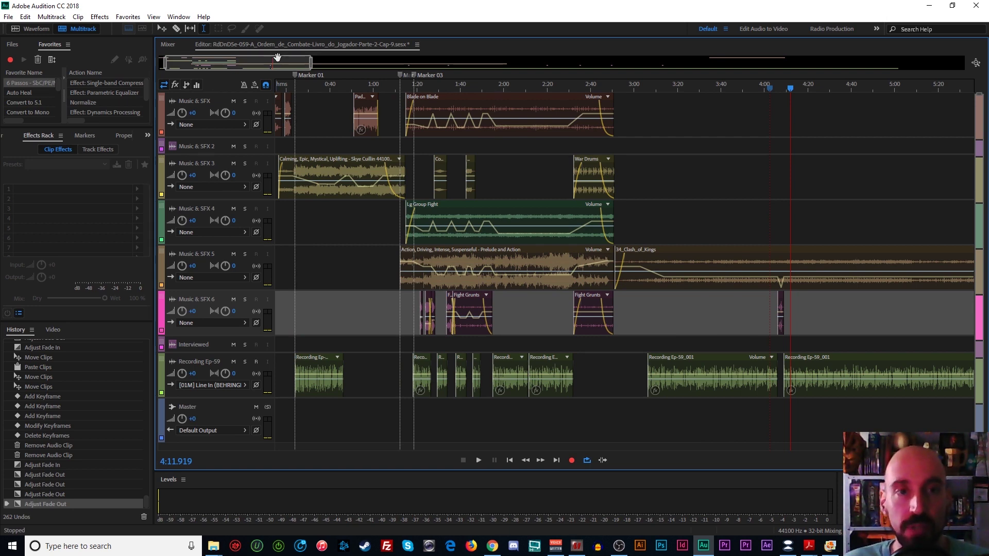
{"action": "left_click_drag", "start_coordinate": [278, 59], "coordinate": [852, 68]}
{"action": "left_click", "coordinate": [626, 149]}
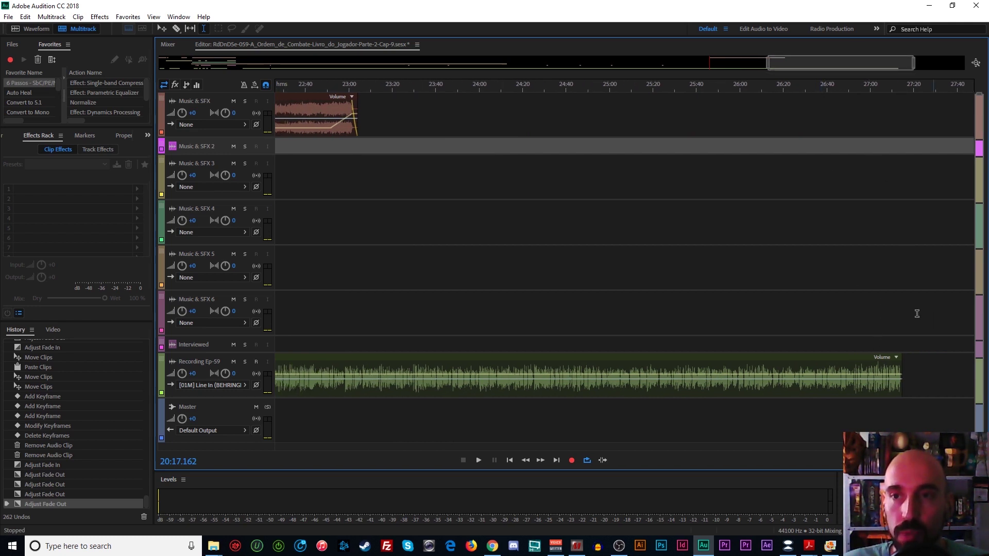
{"action": "left_click_drag", "start_coordinate": [809, 64], "coordinate": [450, 366]}
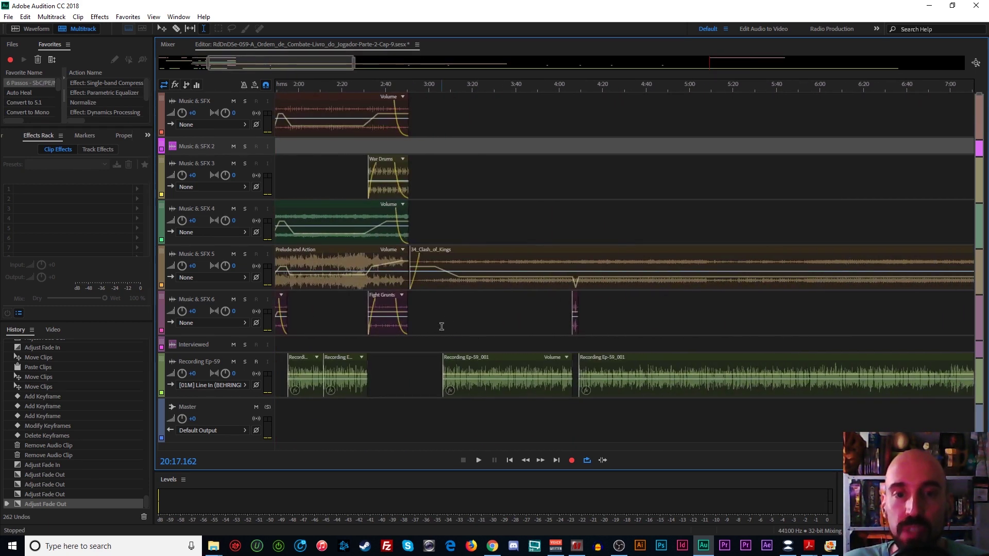
Examine the voice passage from about 3:03 to 4:09 and the two Music & SFX 6 effect clips near 9:13 and 10:40
{"action": "left_click_drag", "start_coordinate": [438, 326], "coordinate": [578, 327]}
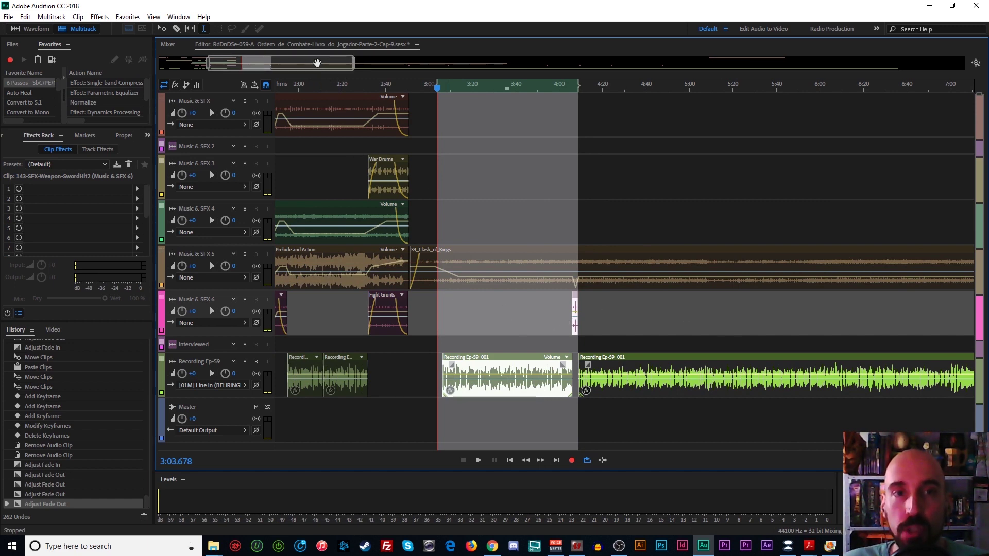
{"action": "left_click_drag", "start_coordinate": [329, 78], "coordinate": [465, 75]}
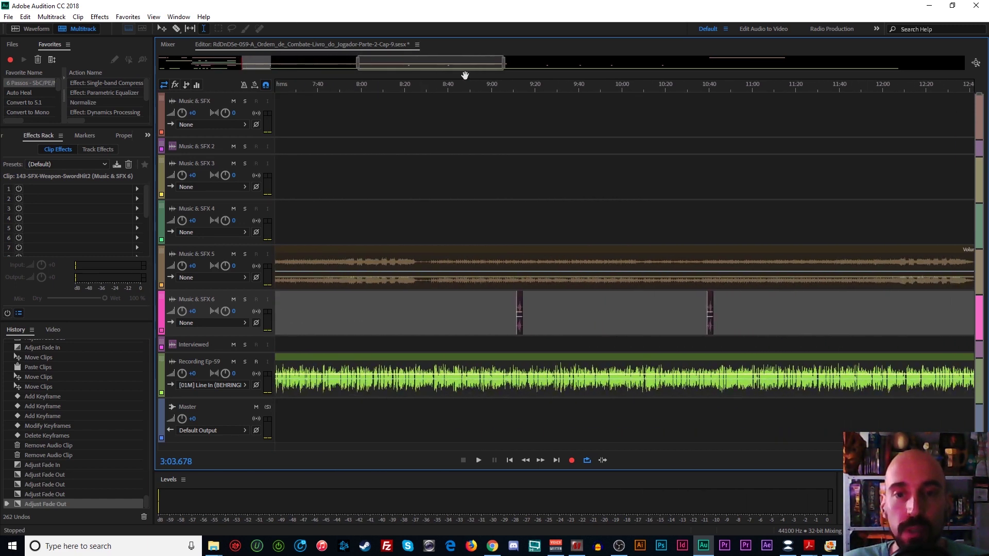
{"action": "left_click", "coordinate": [520, 295]}
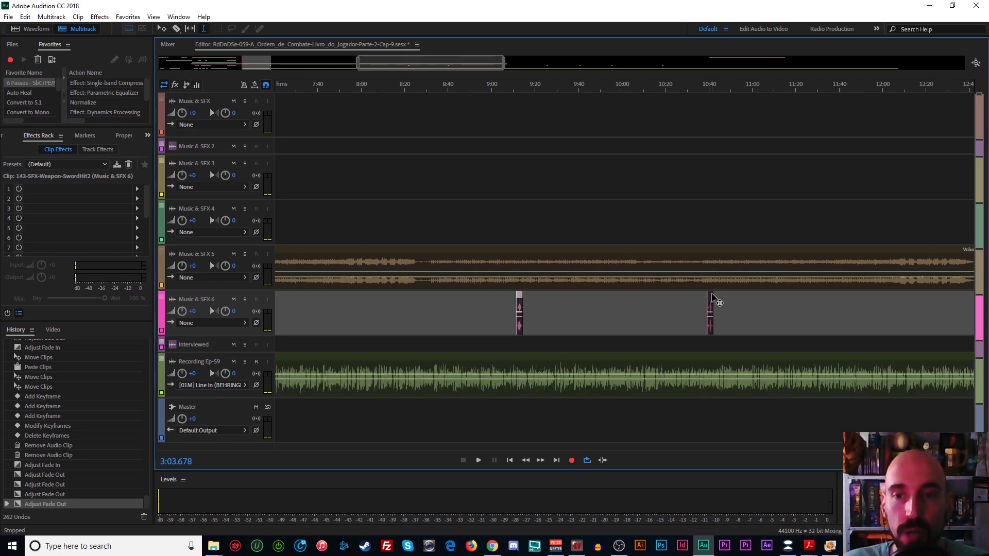
{"action": "left_click", "coordinate": [712, 295]}
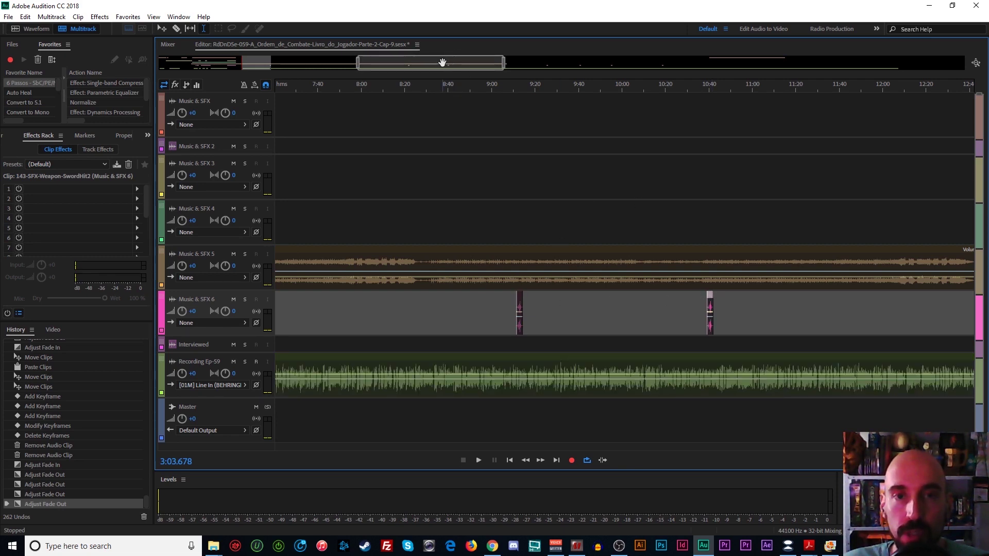
{"action": "left_click_drag", "start_coordinate": [442, 63], "coordinate": [206, 79]}
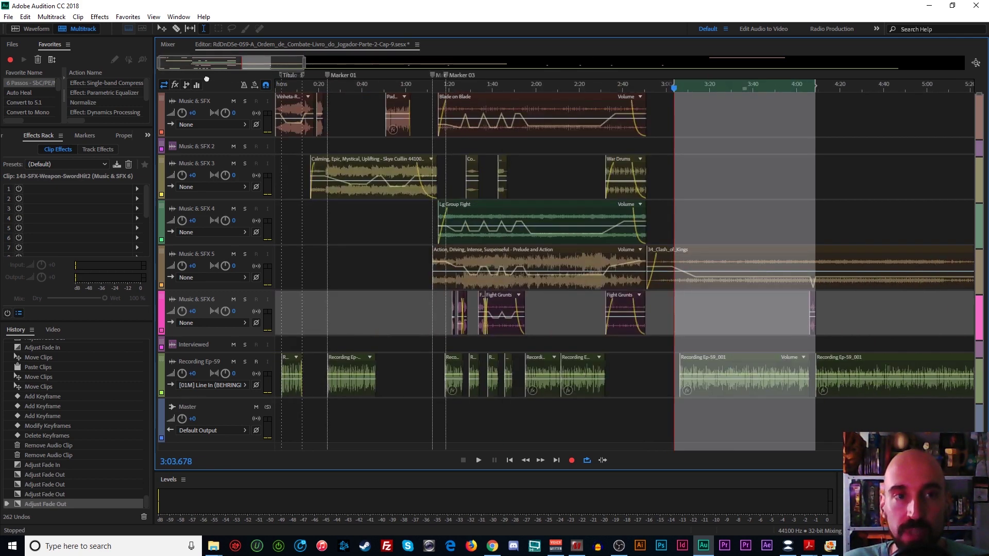
{"action": "left_click_drag", "start_coordinate": [271, 65], "coordinate": [765, 71]}
Switch to the Google Slides presentation "Como gravar e editar um Podcast no Audition CC 2018" in Chrome and present it full screen
{"action": "left_click", "coordinate": [493, 546]}
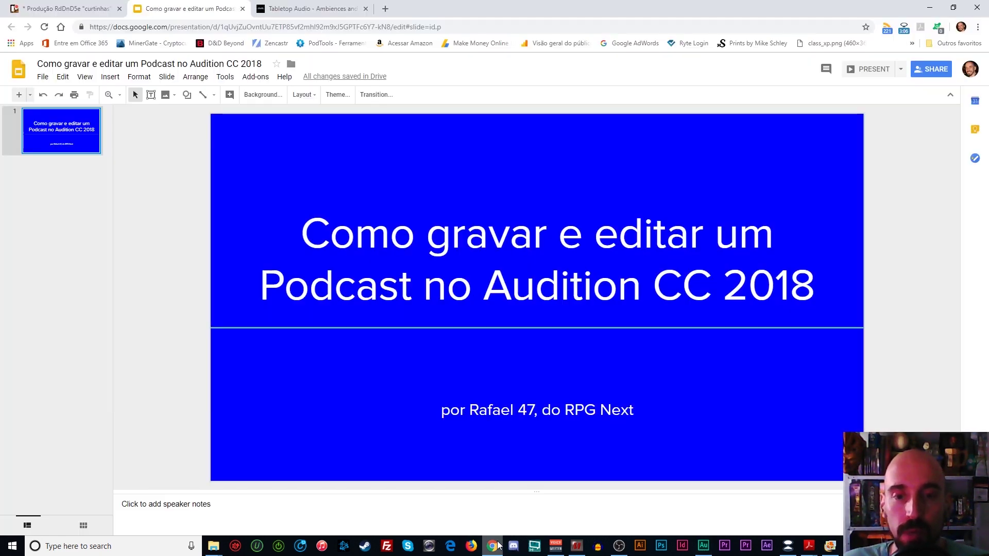
{"action": "left_click", "coordinate": [870, 69]}
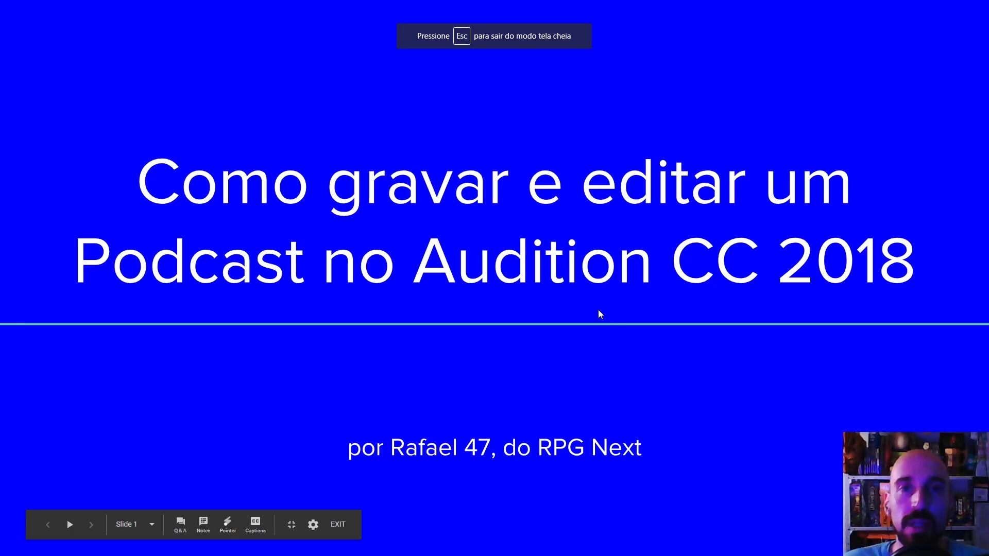